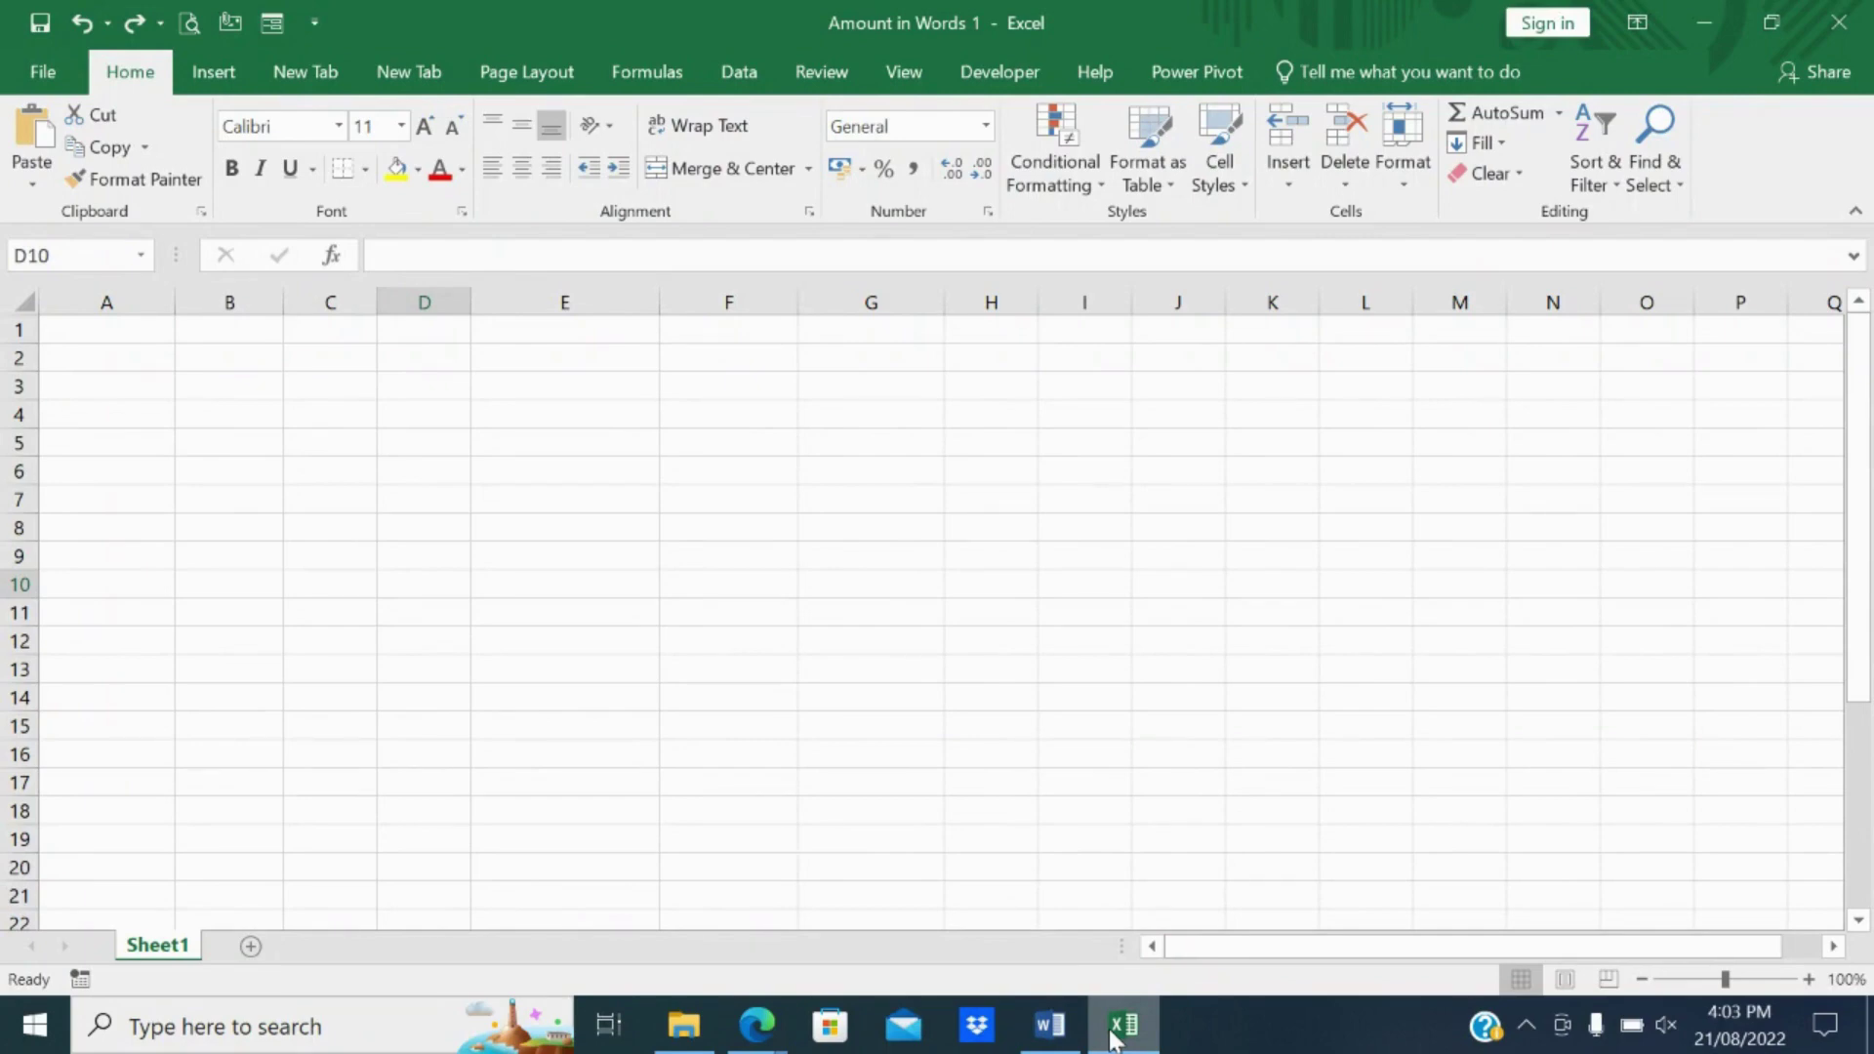
Select the block A2:E3 with the arrow keys as the title area
key("Up")
key("Up")
key("Up")
key("Up")
key("Up")
key("Up")
key("Up")
key("Up")
key("Left")
key("Left")
key("Left")
key("Right")
key("Left")
key("shift+Right")
key("shift+Right")
key("shift+Right")
key("shift+Down")
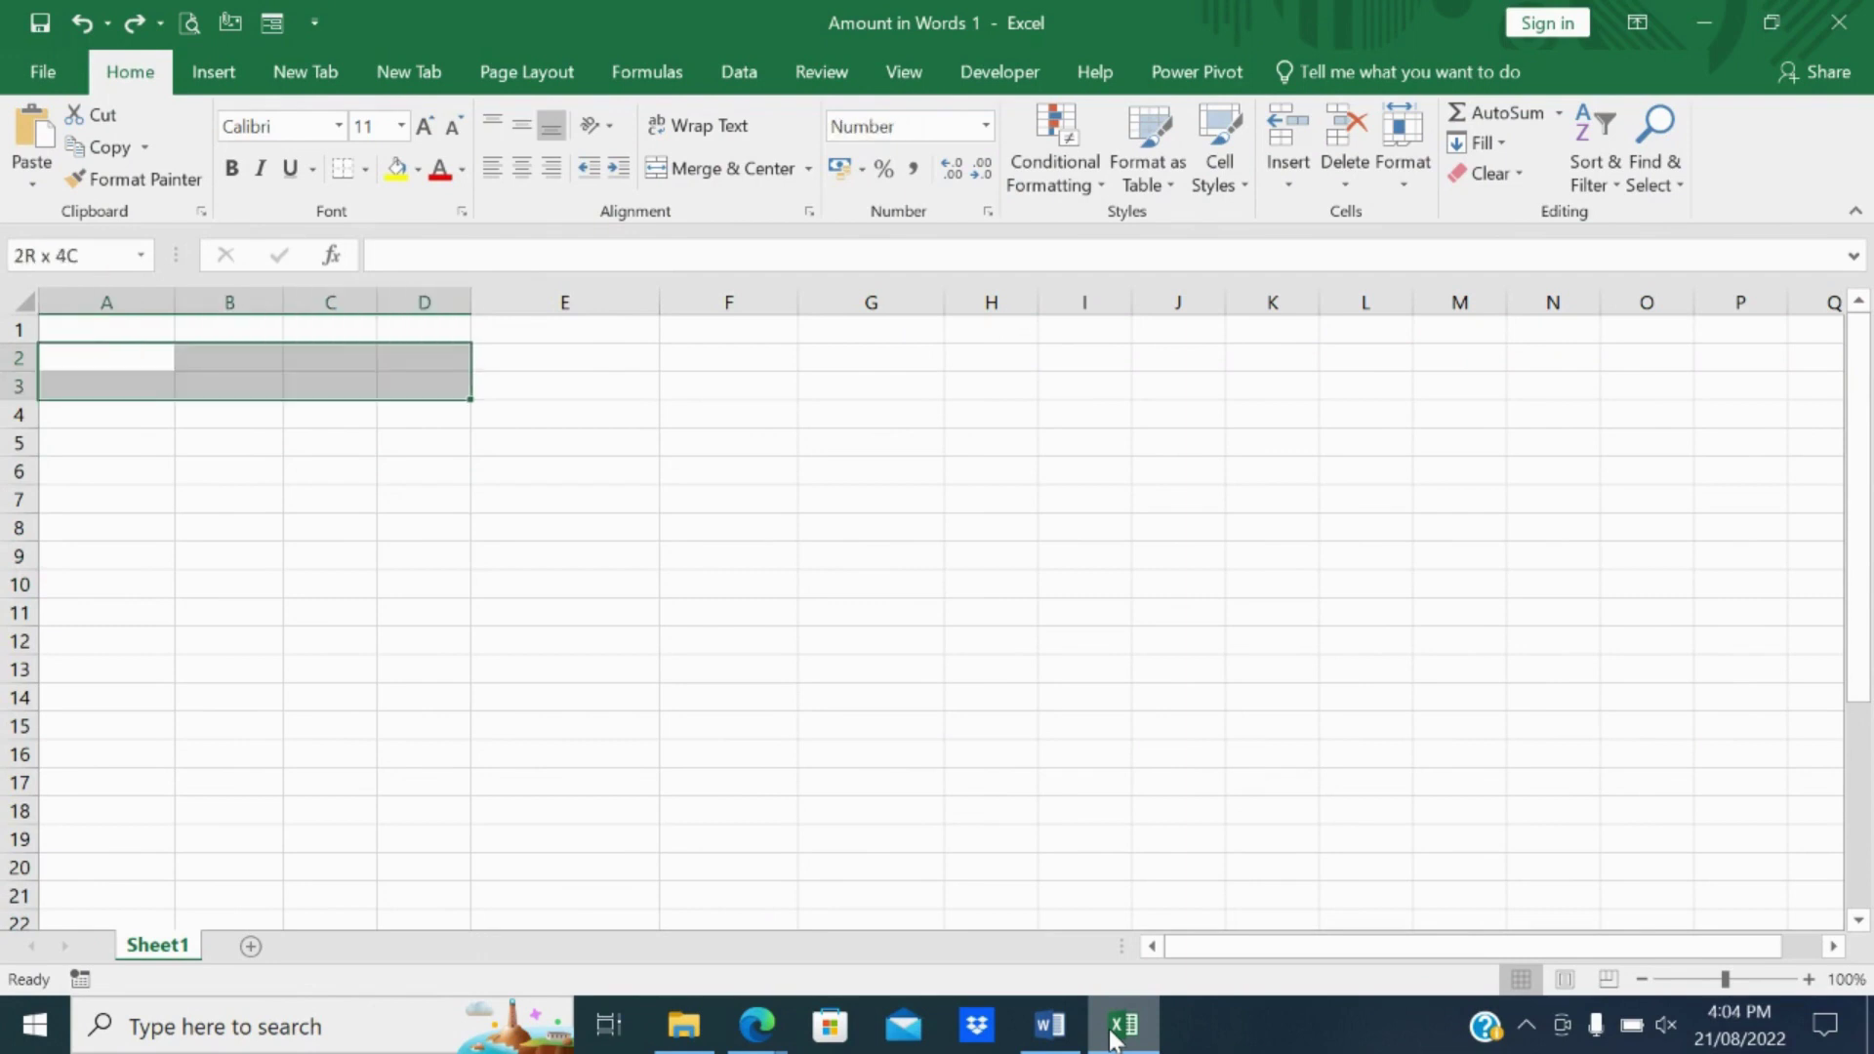
key("shift+Right")
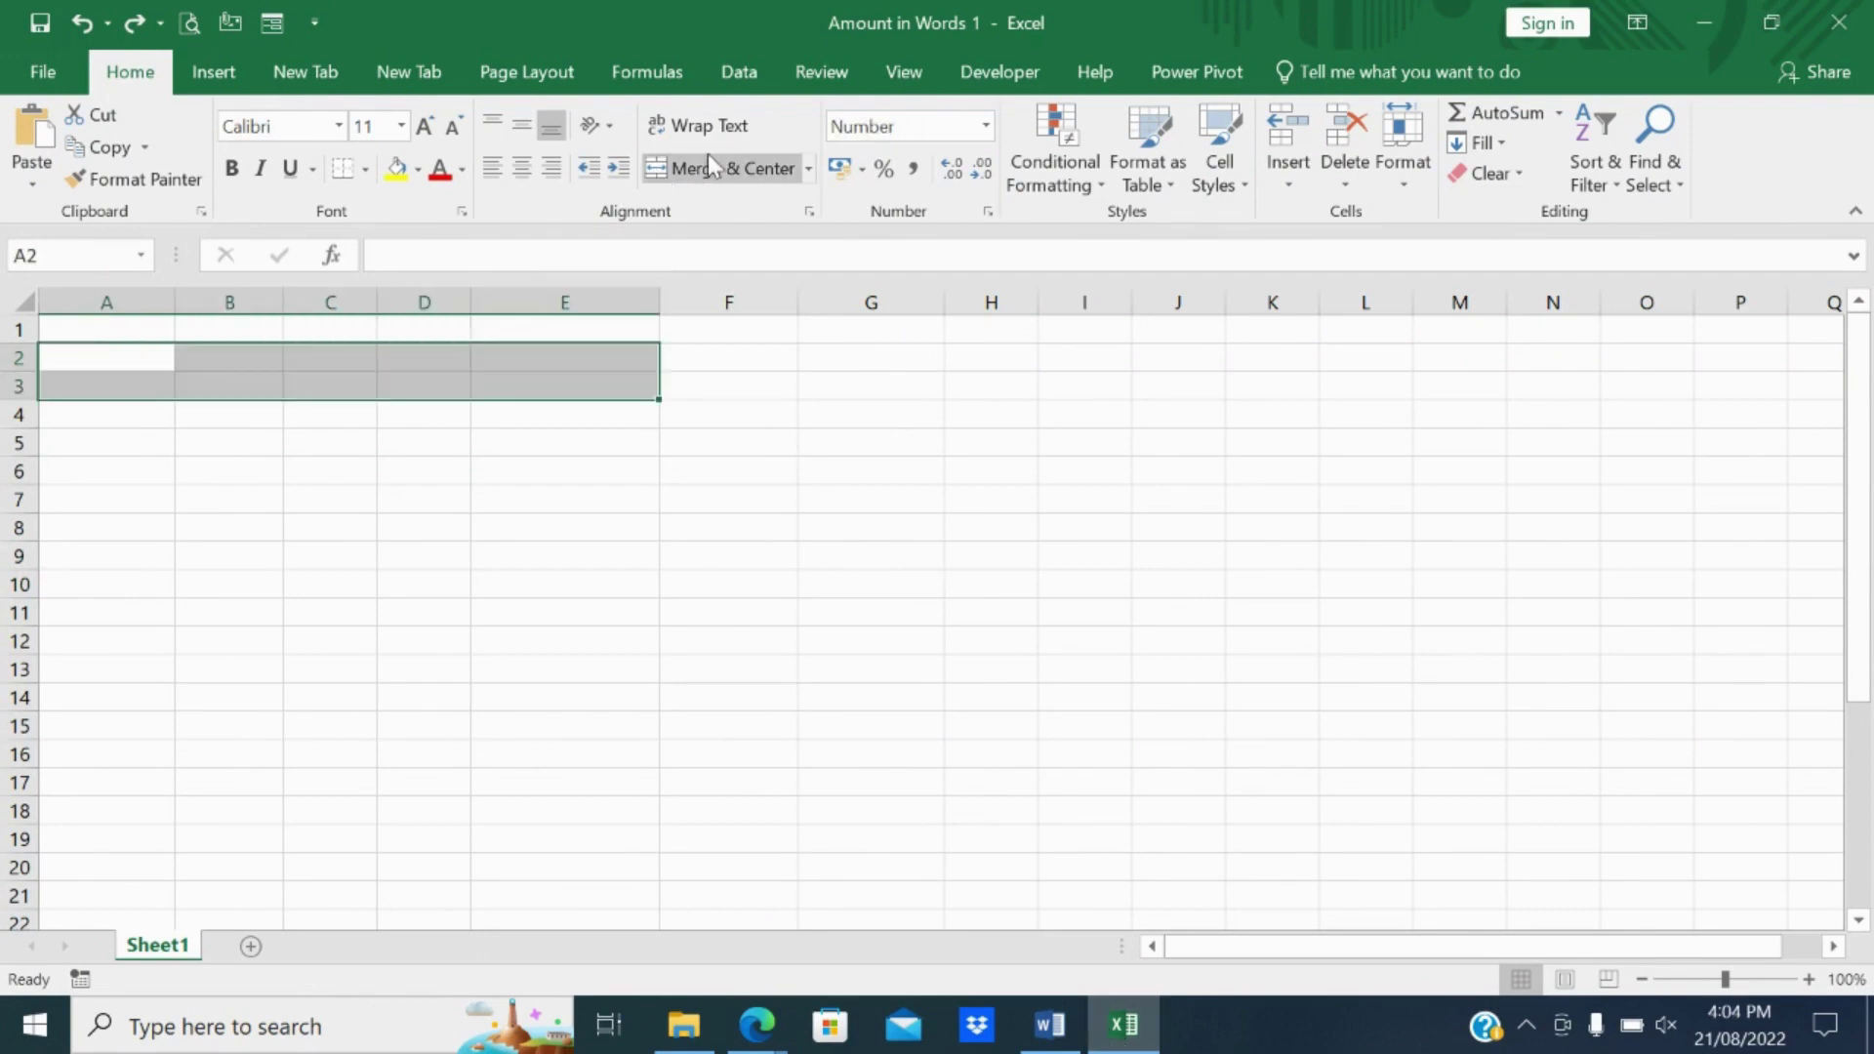
Merge A2:E3 and enter the title 'Number to Text'
left_click(710, 166)
type("Nu")
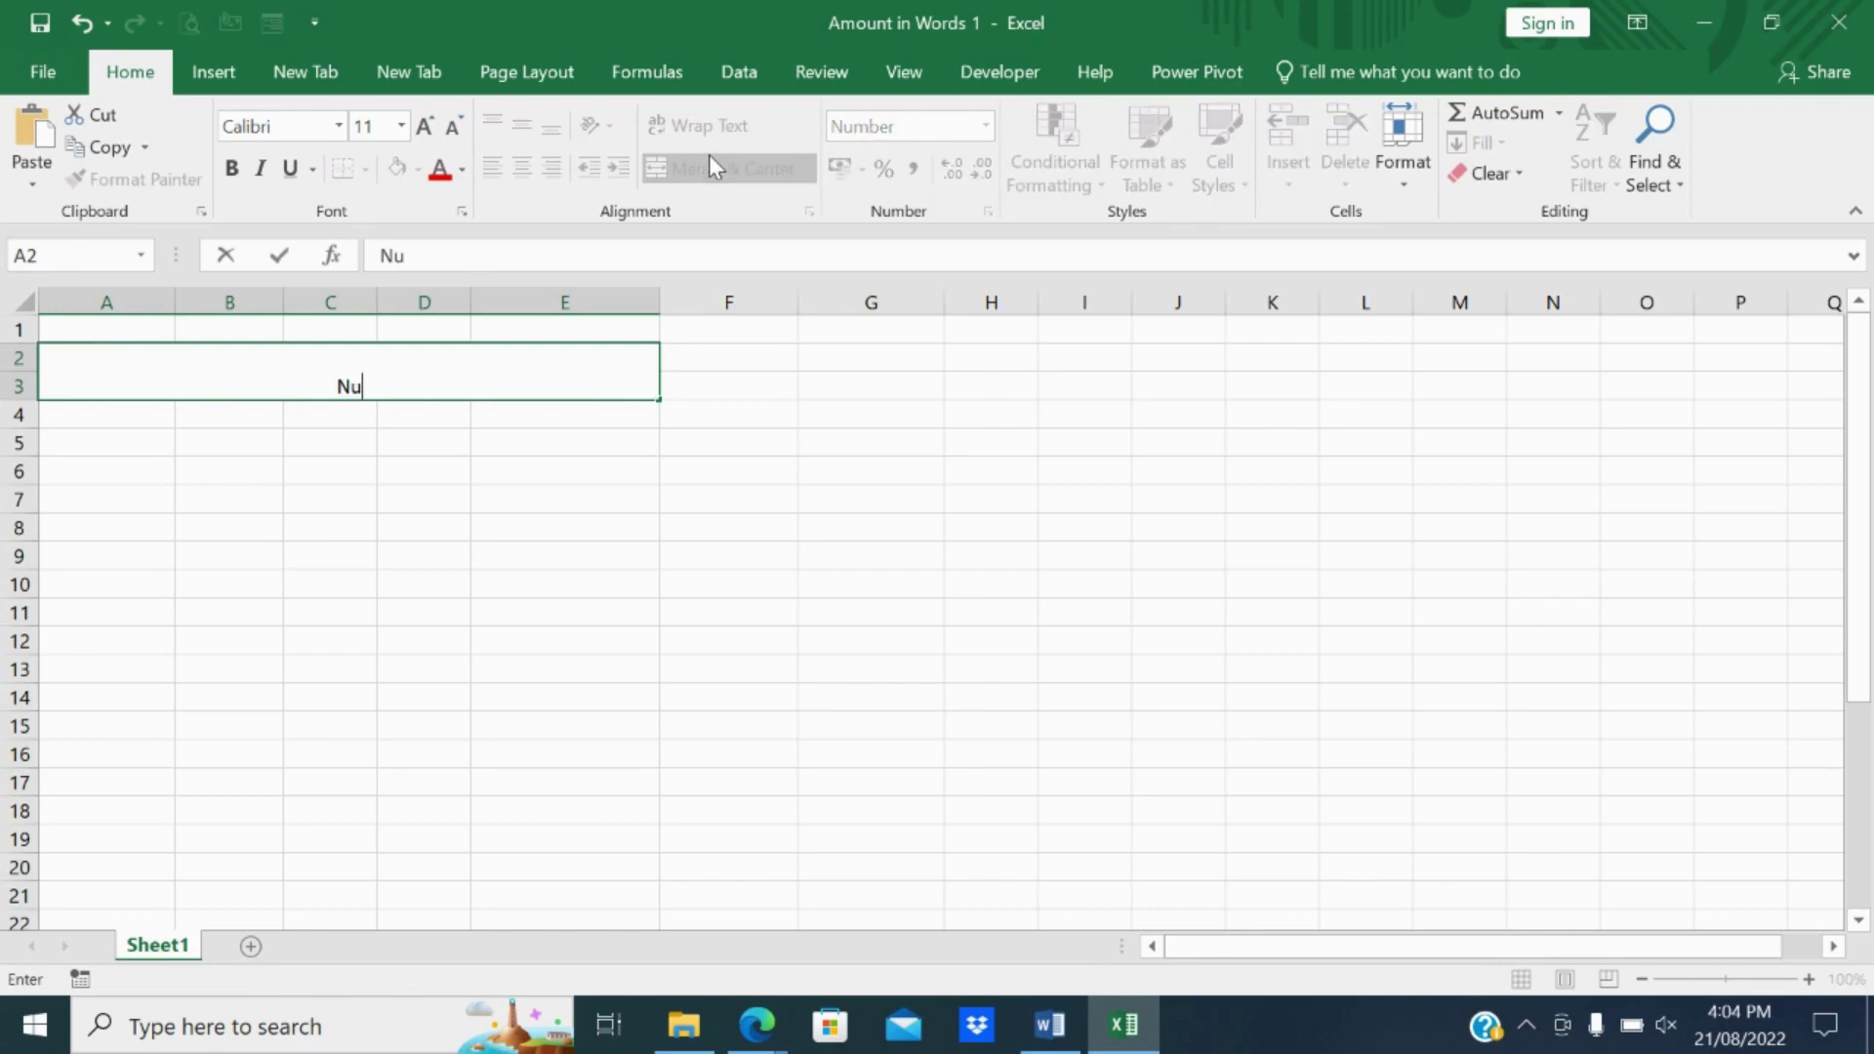
type("mber to Text")
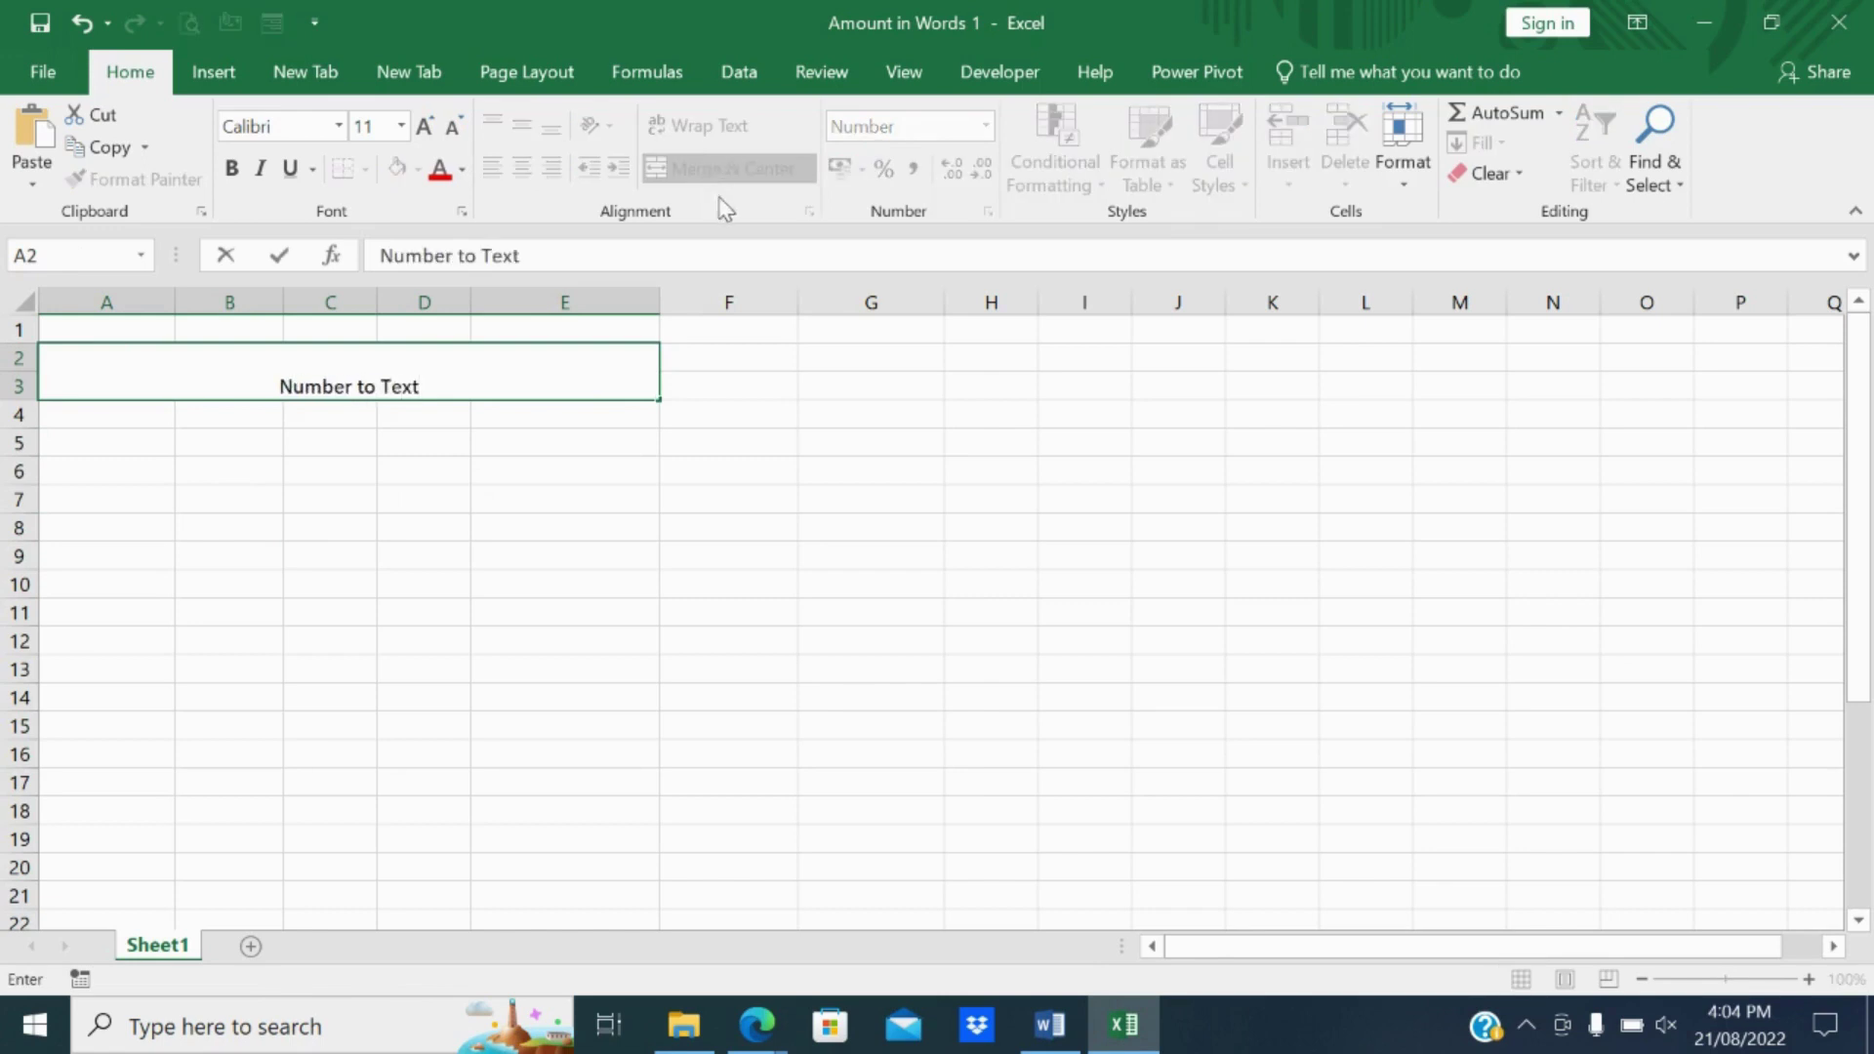
left_click(473, 586)
left_click(214, 379)
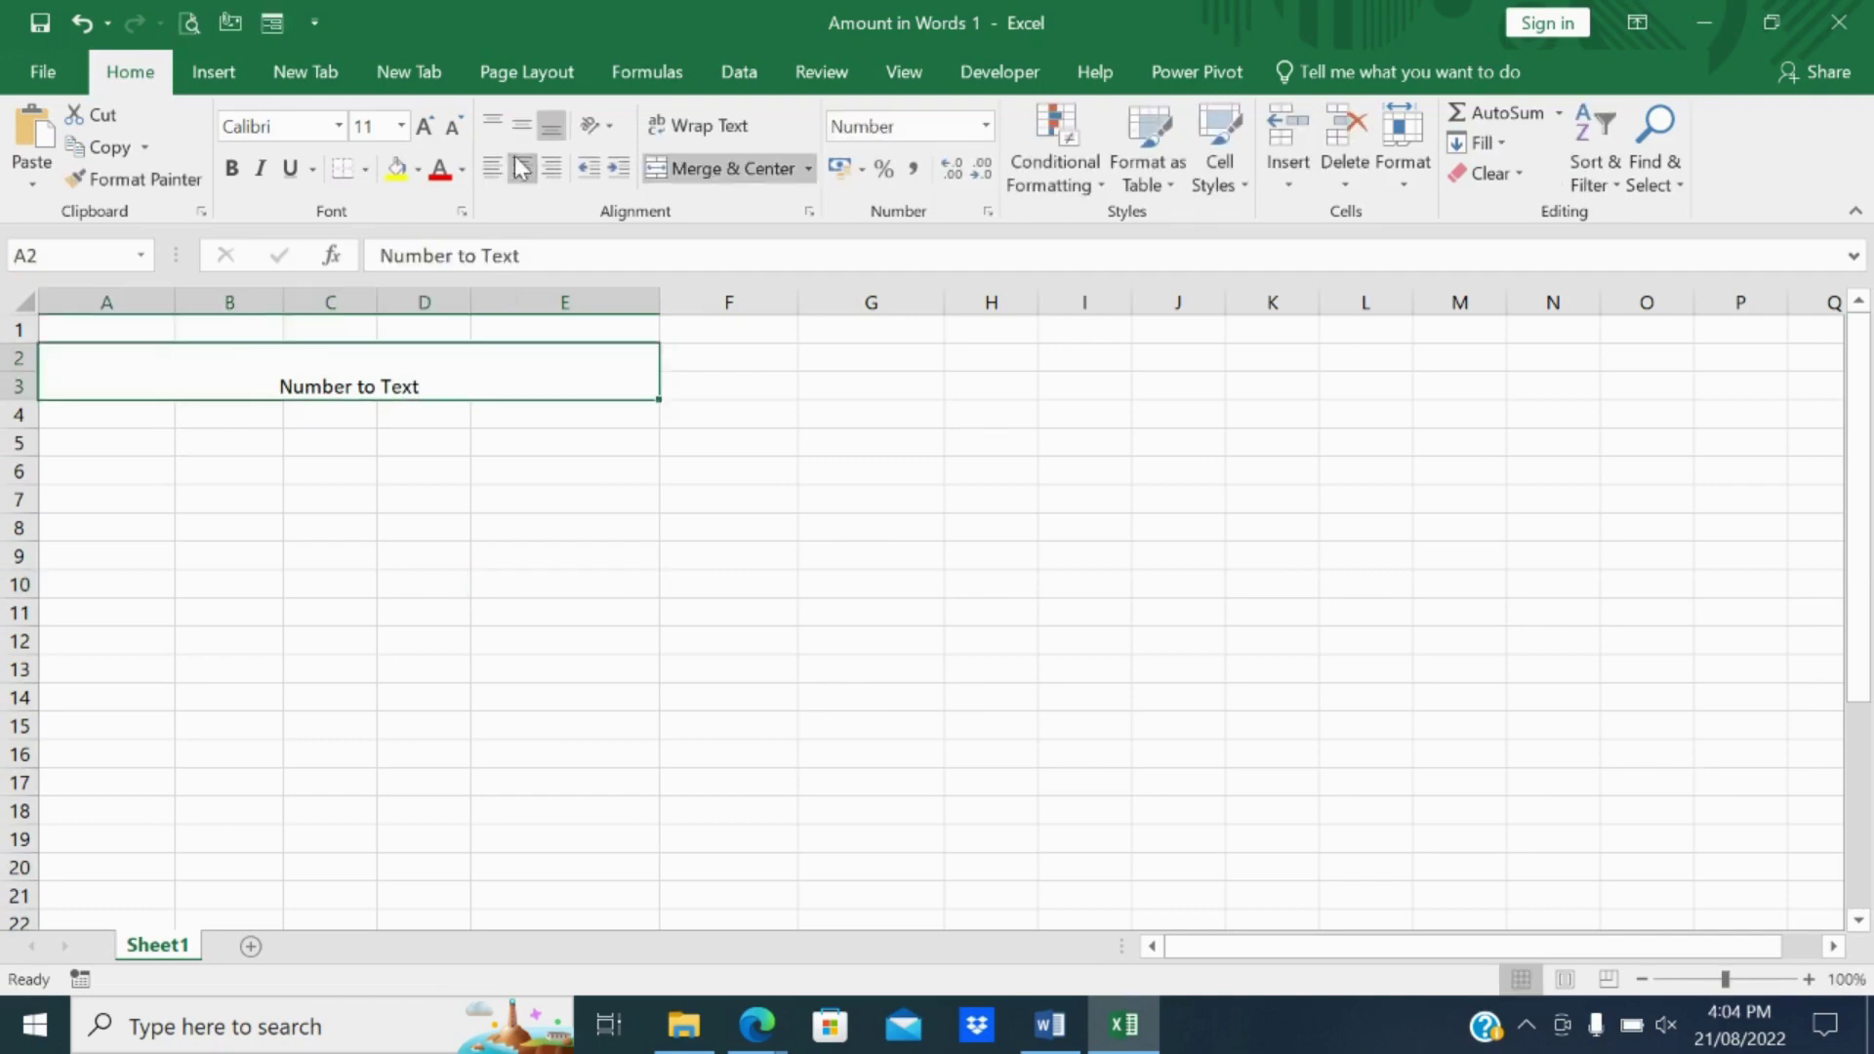
Make the title bold and larger, with white text on a green fill
left_click(425, 125)
left_click(425, 124)
left_click(426, 124)
left_click(427, 125)
left_click(427, 125)
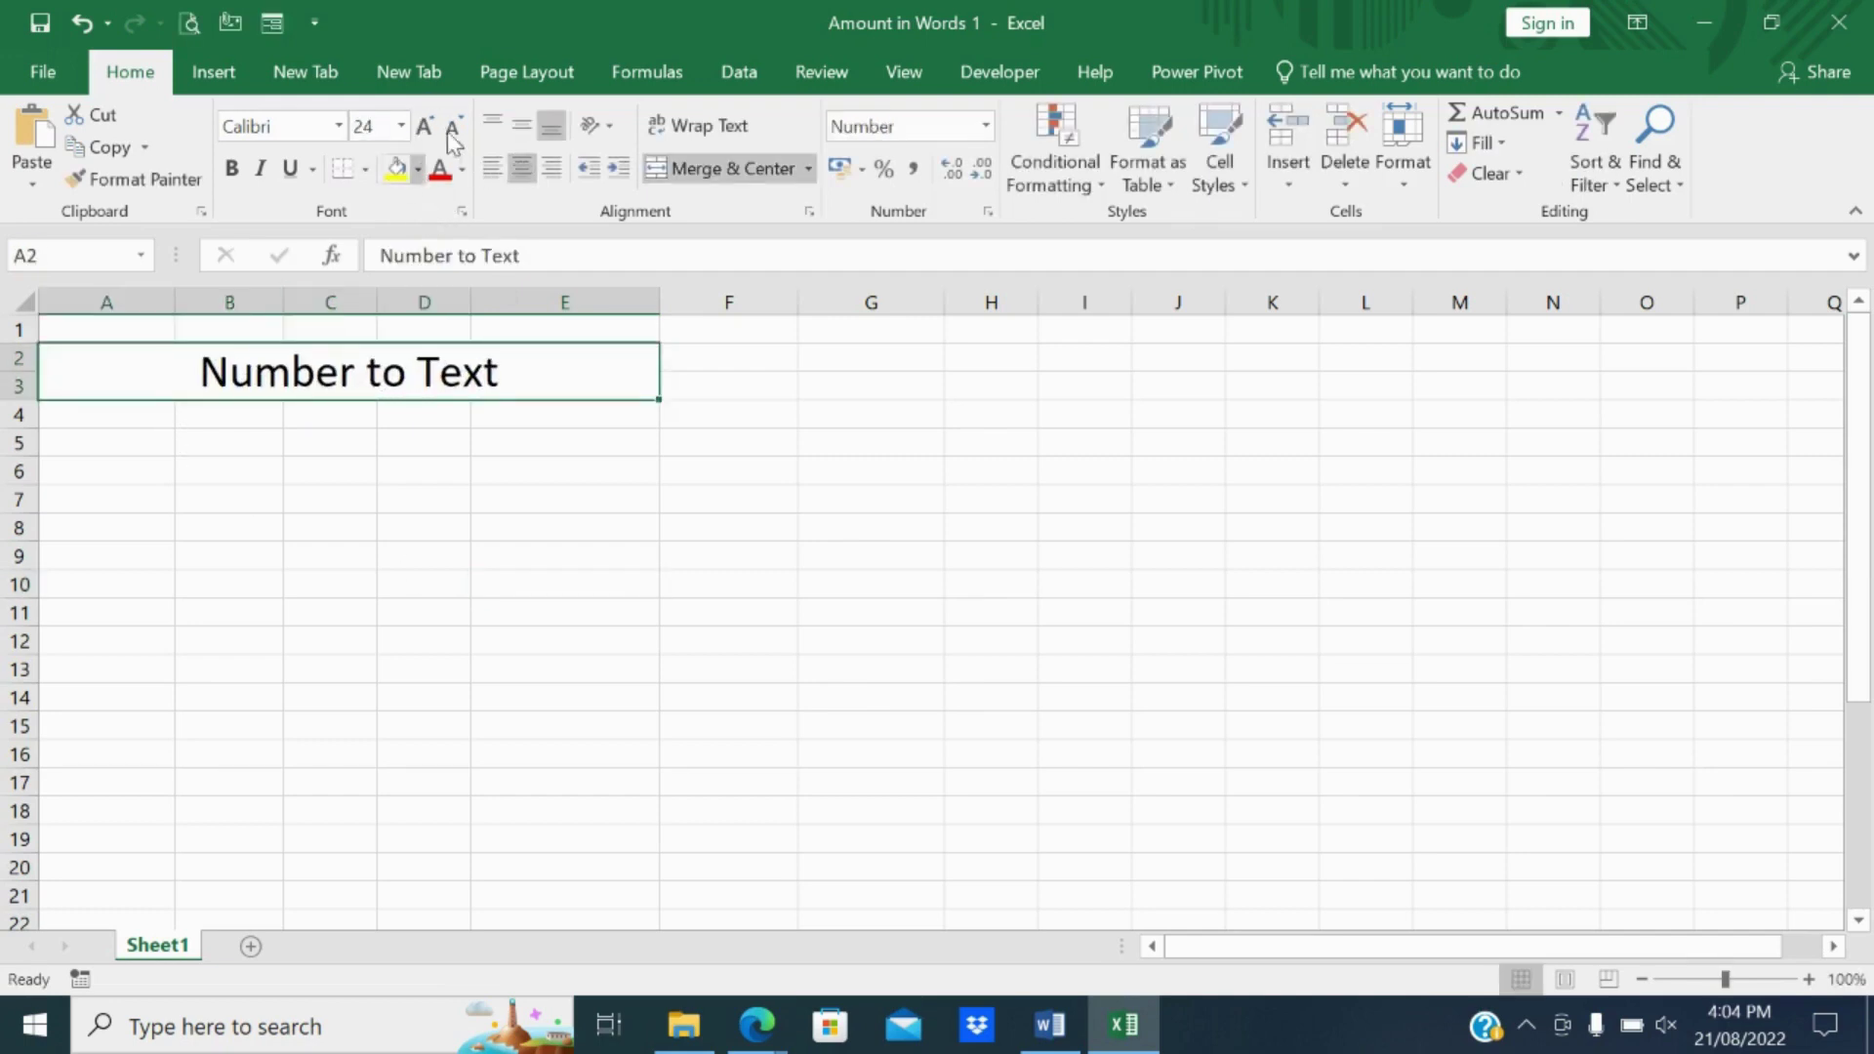
left_click(227, 170)
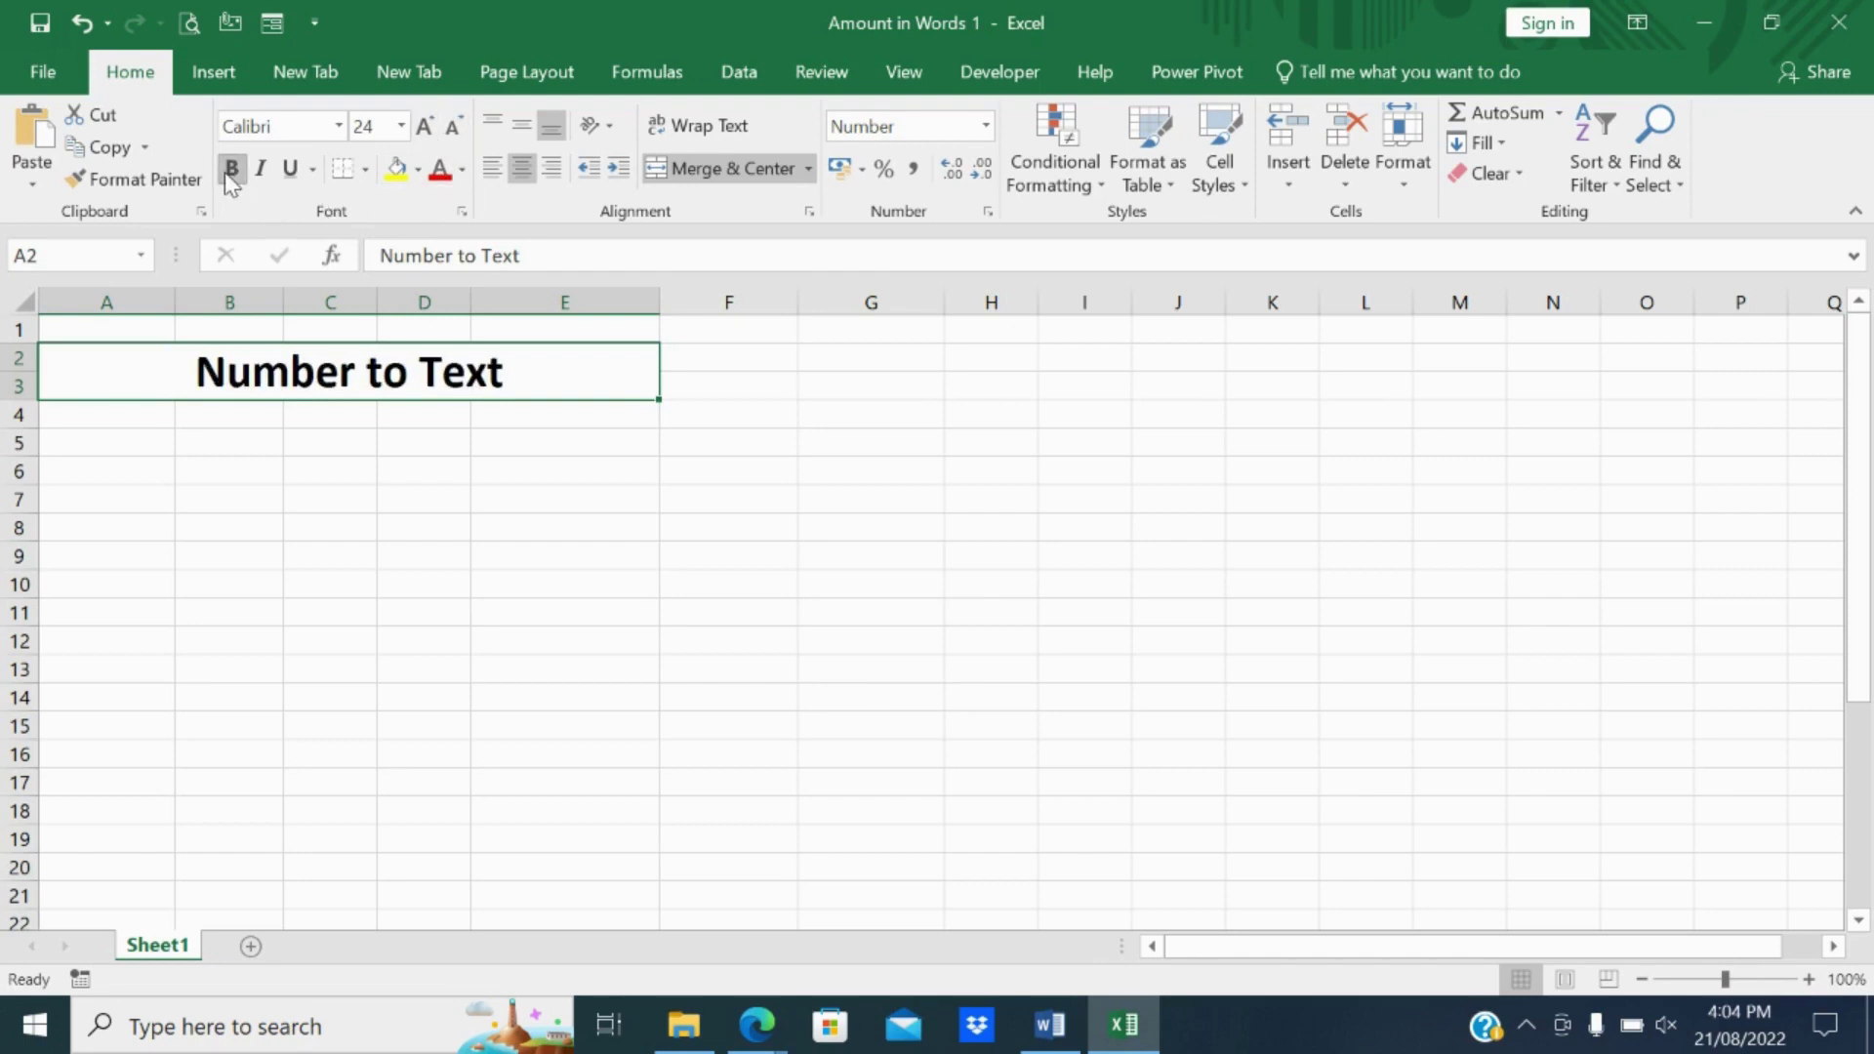
left_click(460, 171)
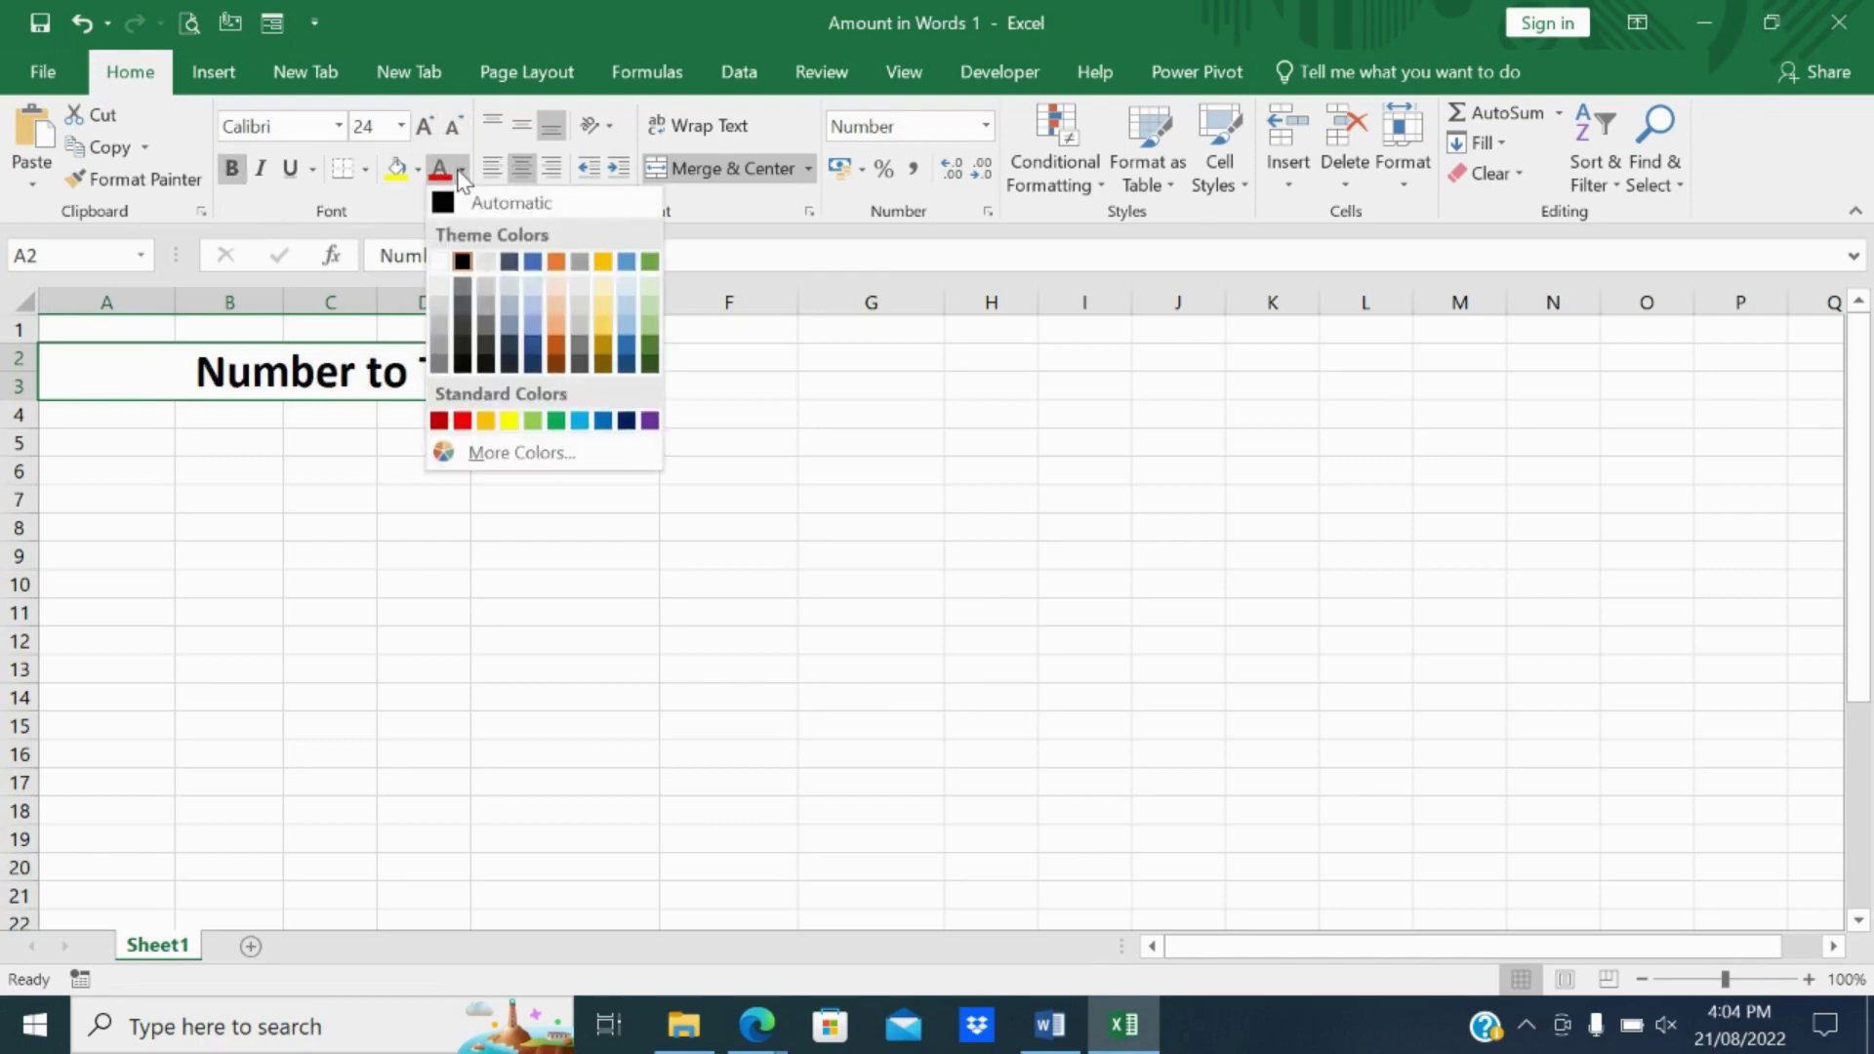
left_click(557, 417)
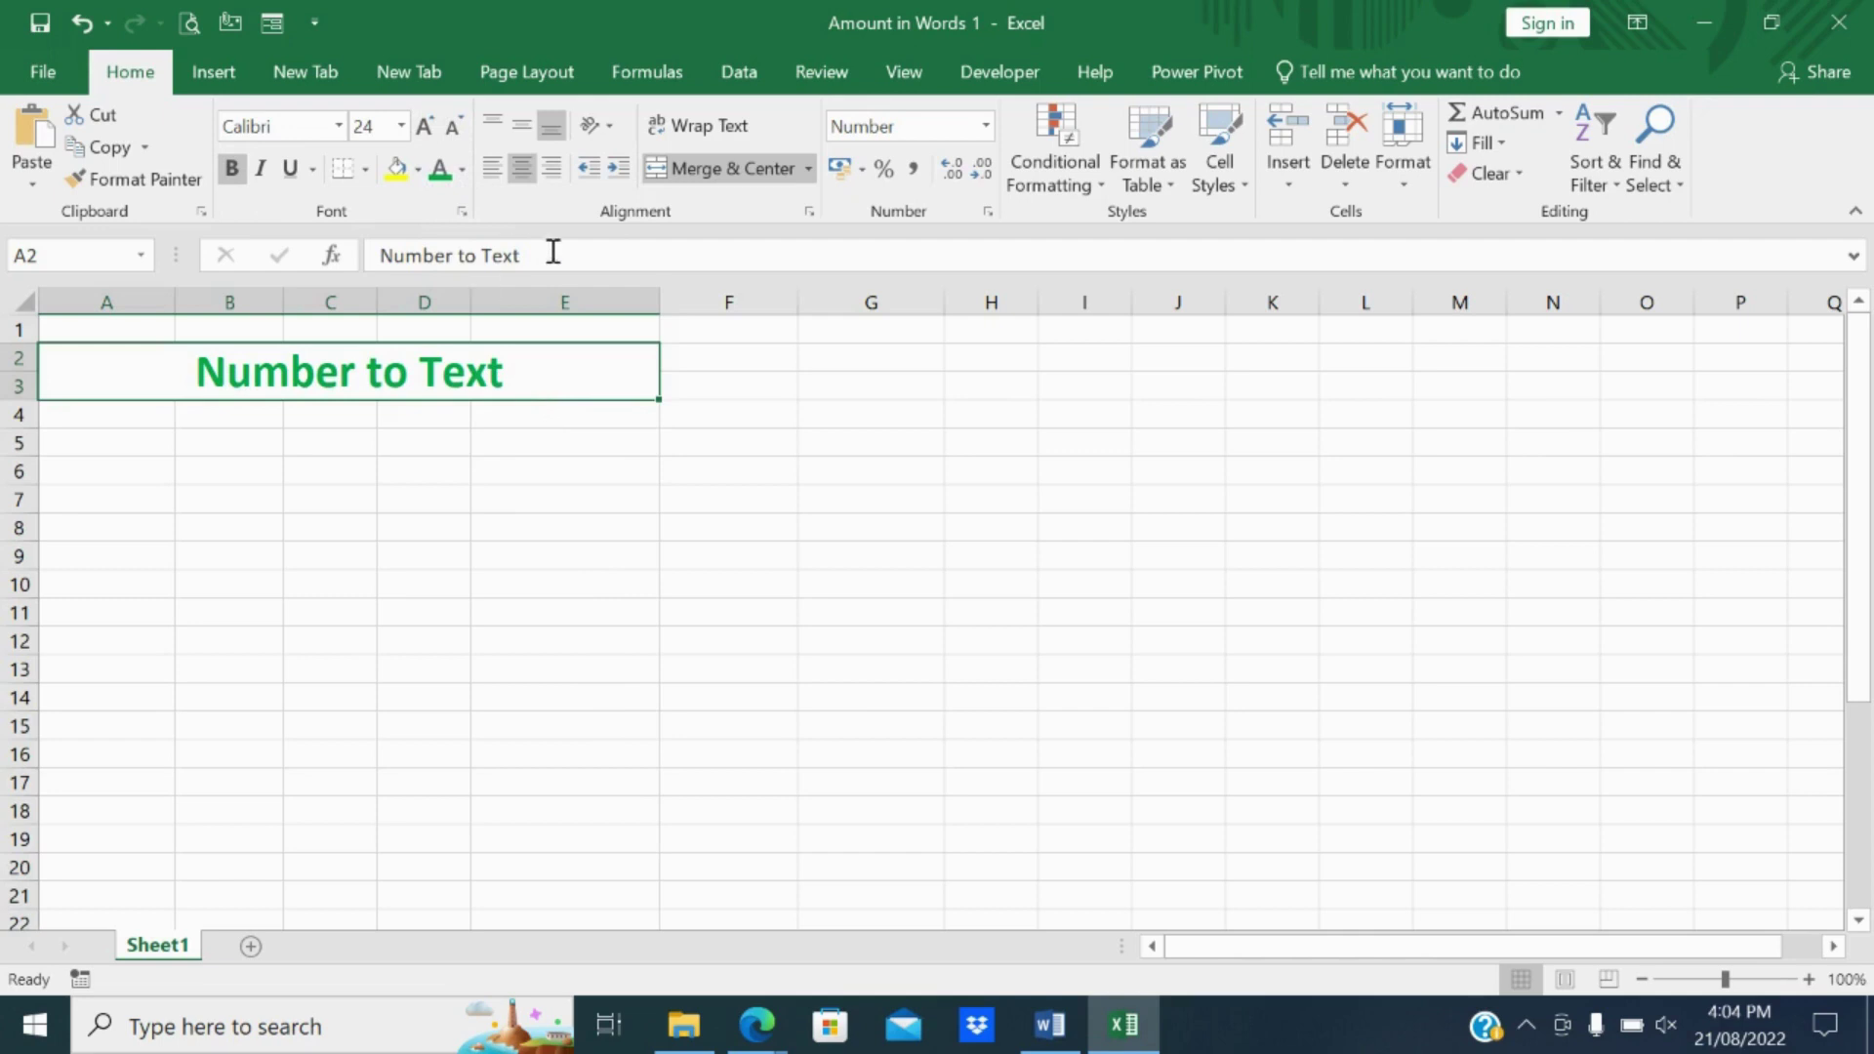
left_click(418, 170)
left_click(512, 389)
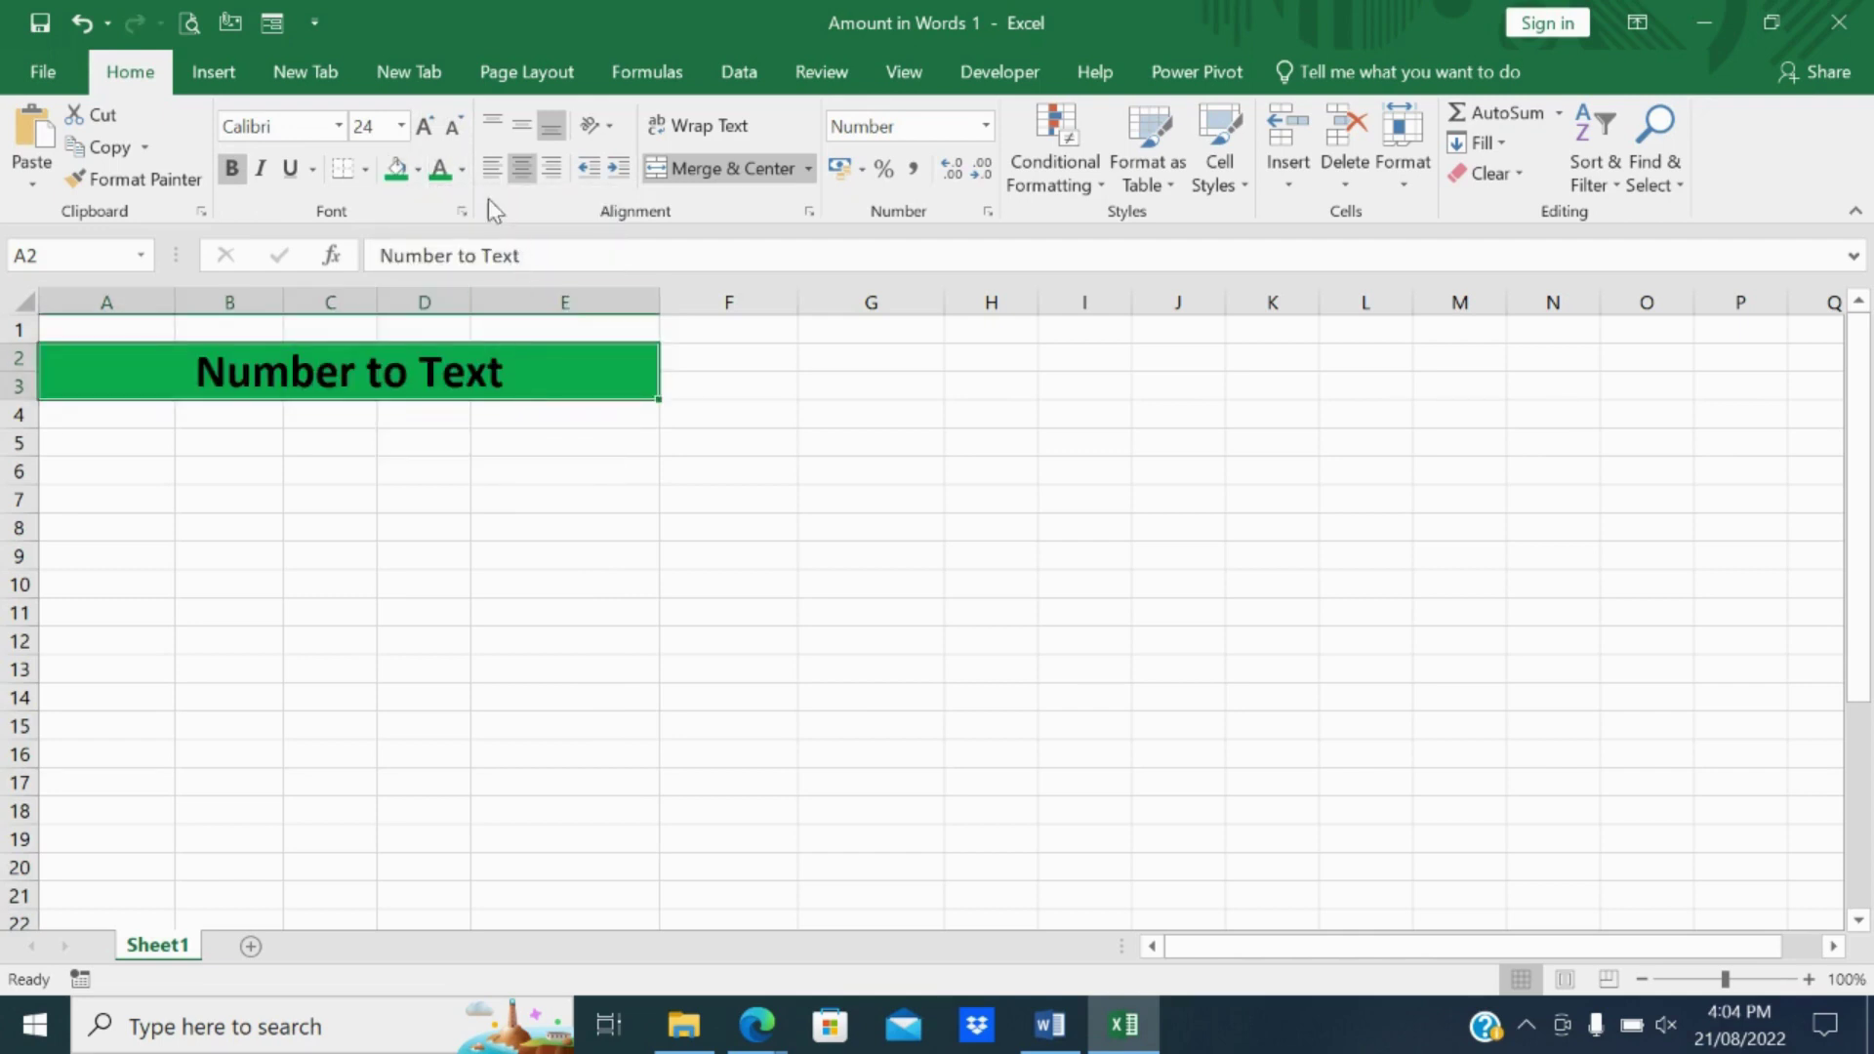
left_click(462, 169)
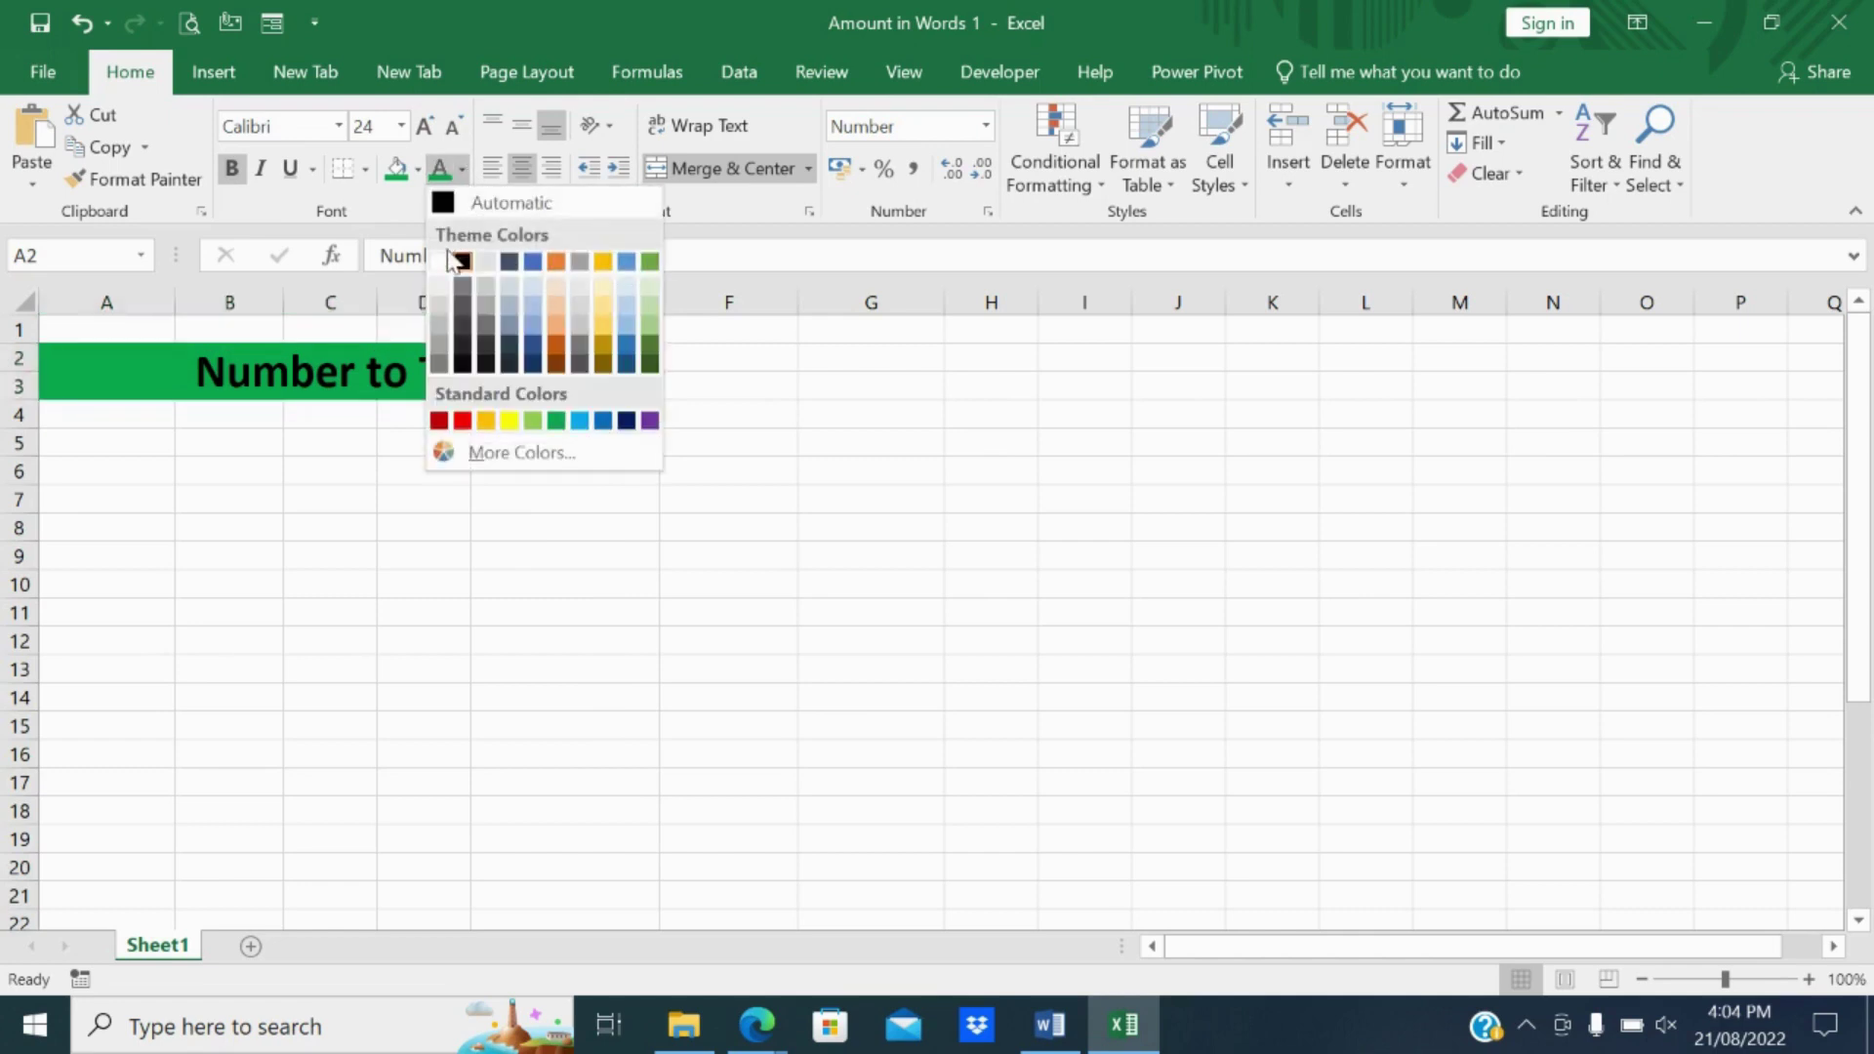
left_click(447, 255)
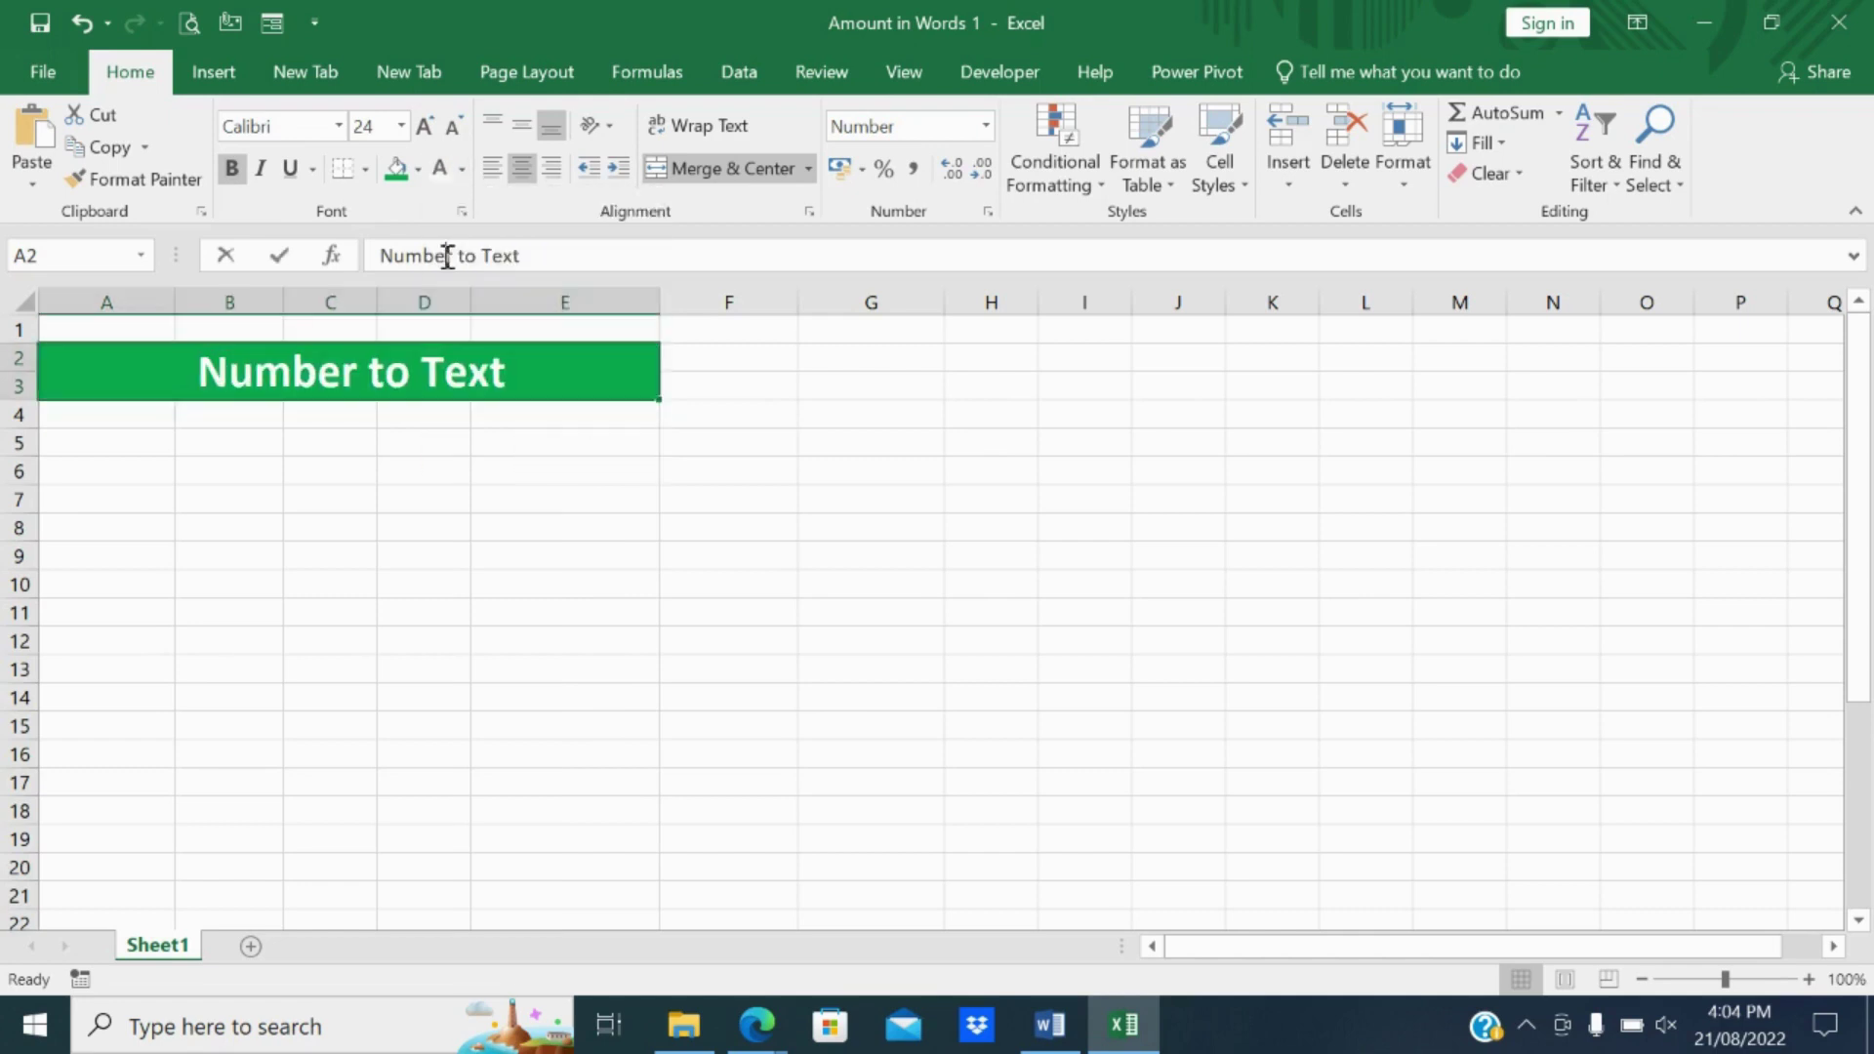
left_click(454, 475)
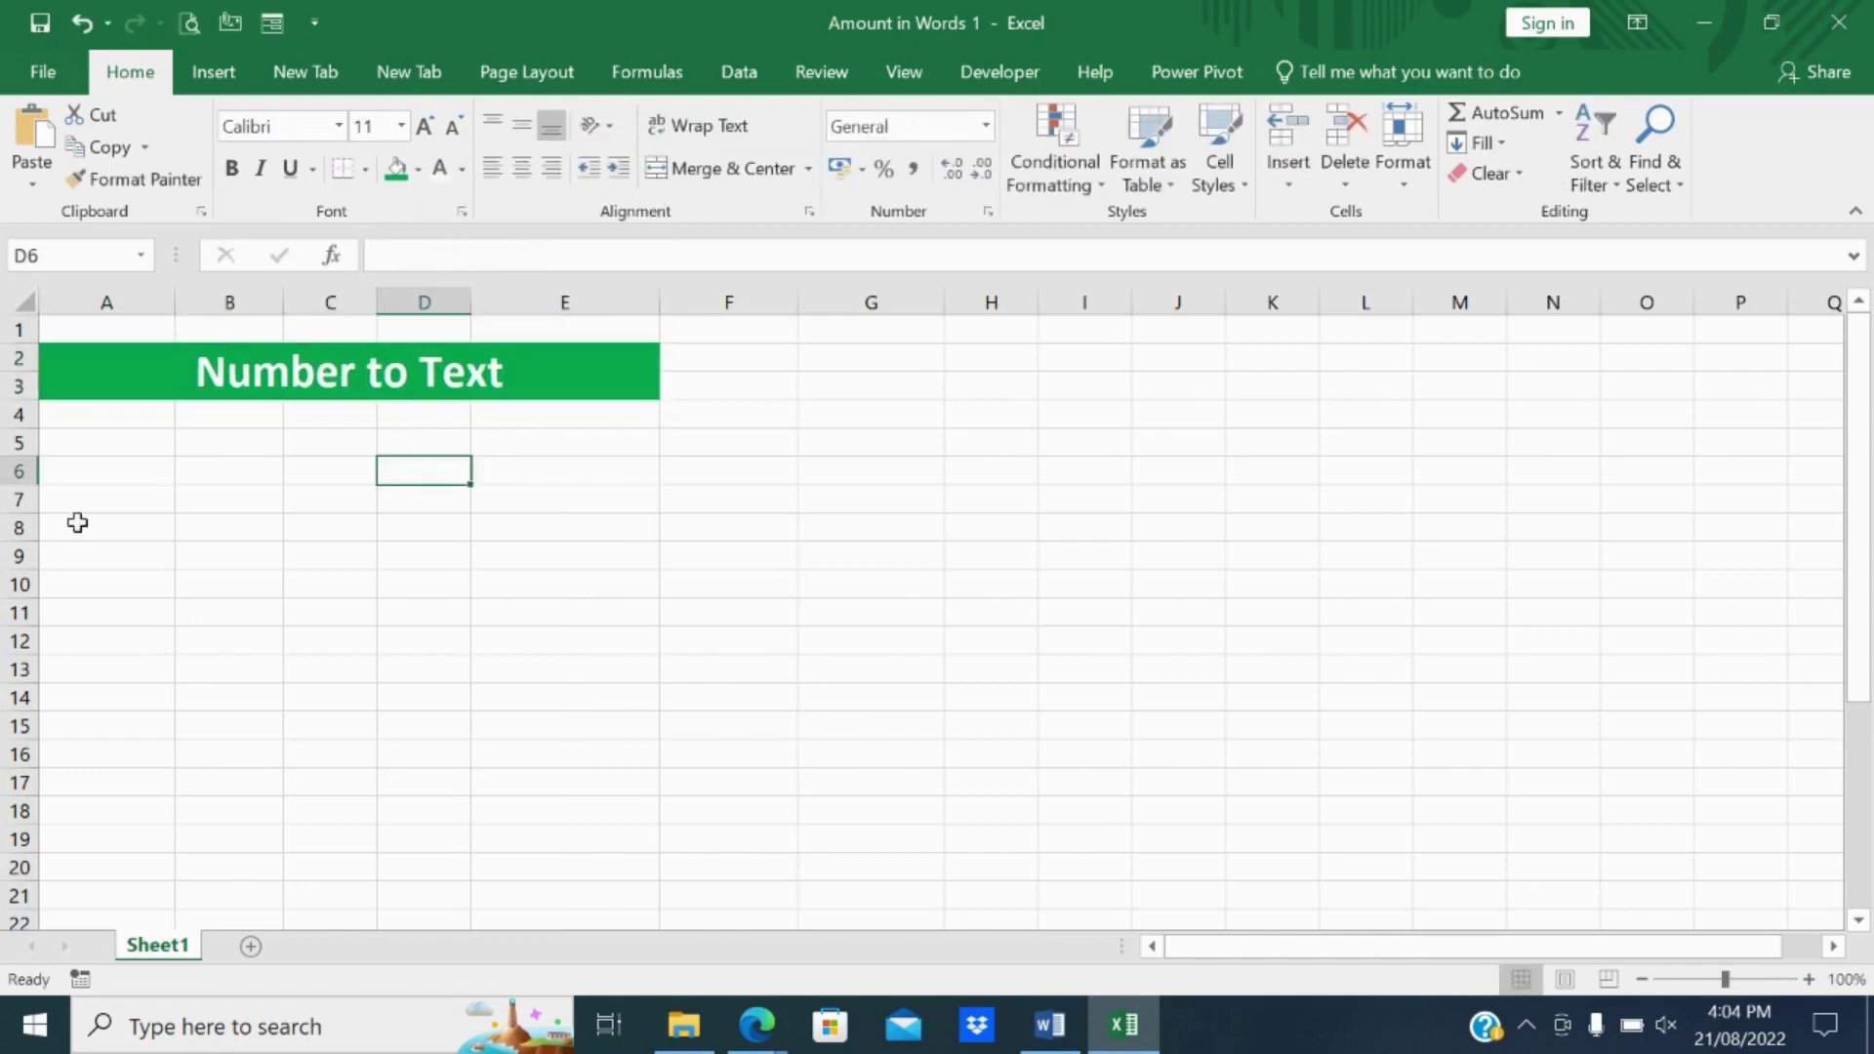
left_click(120, 438)
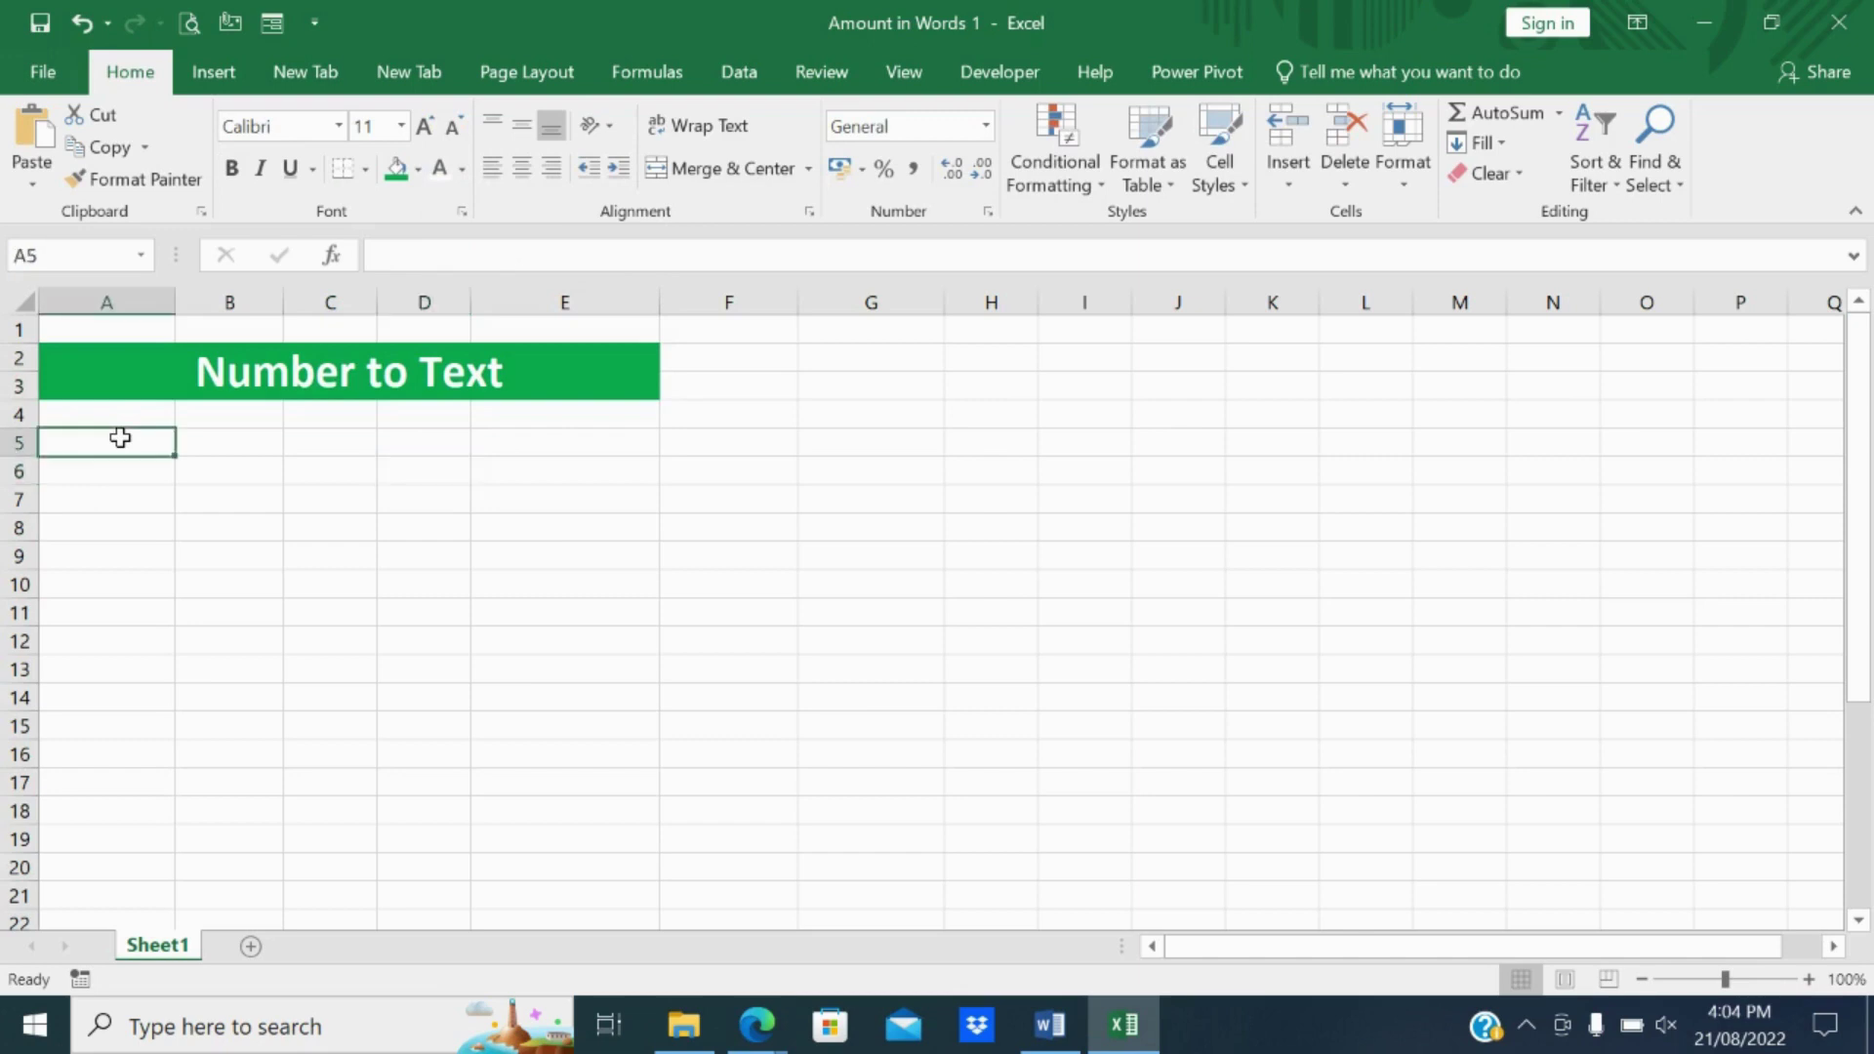
key("Up")
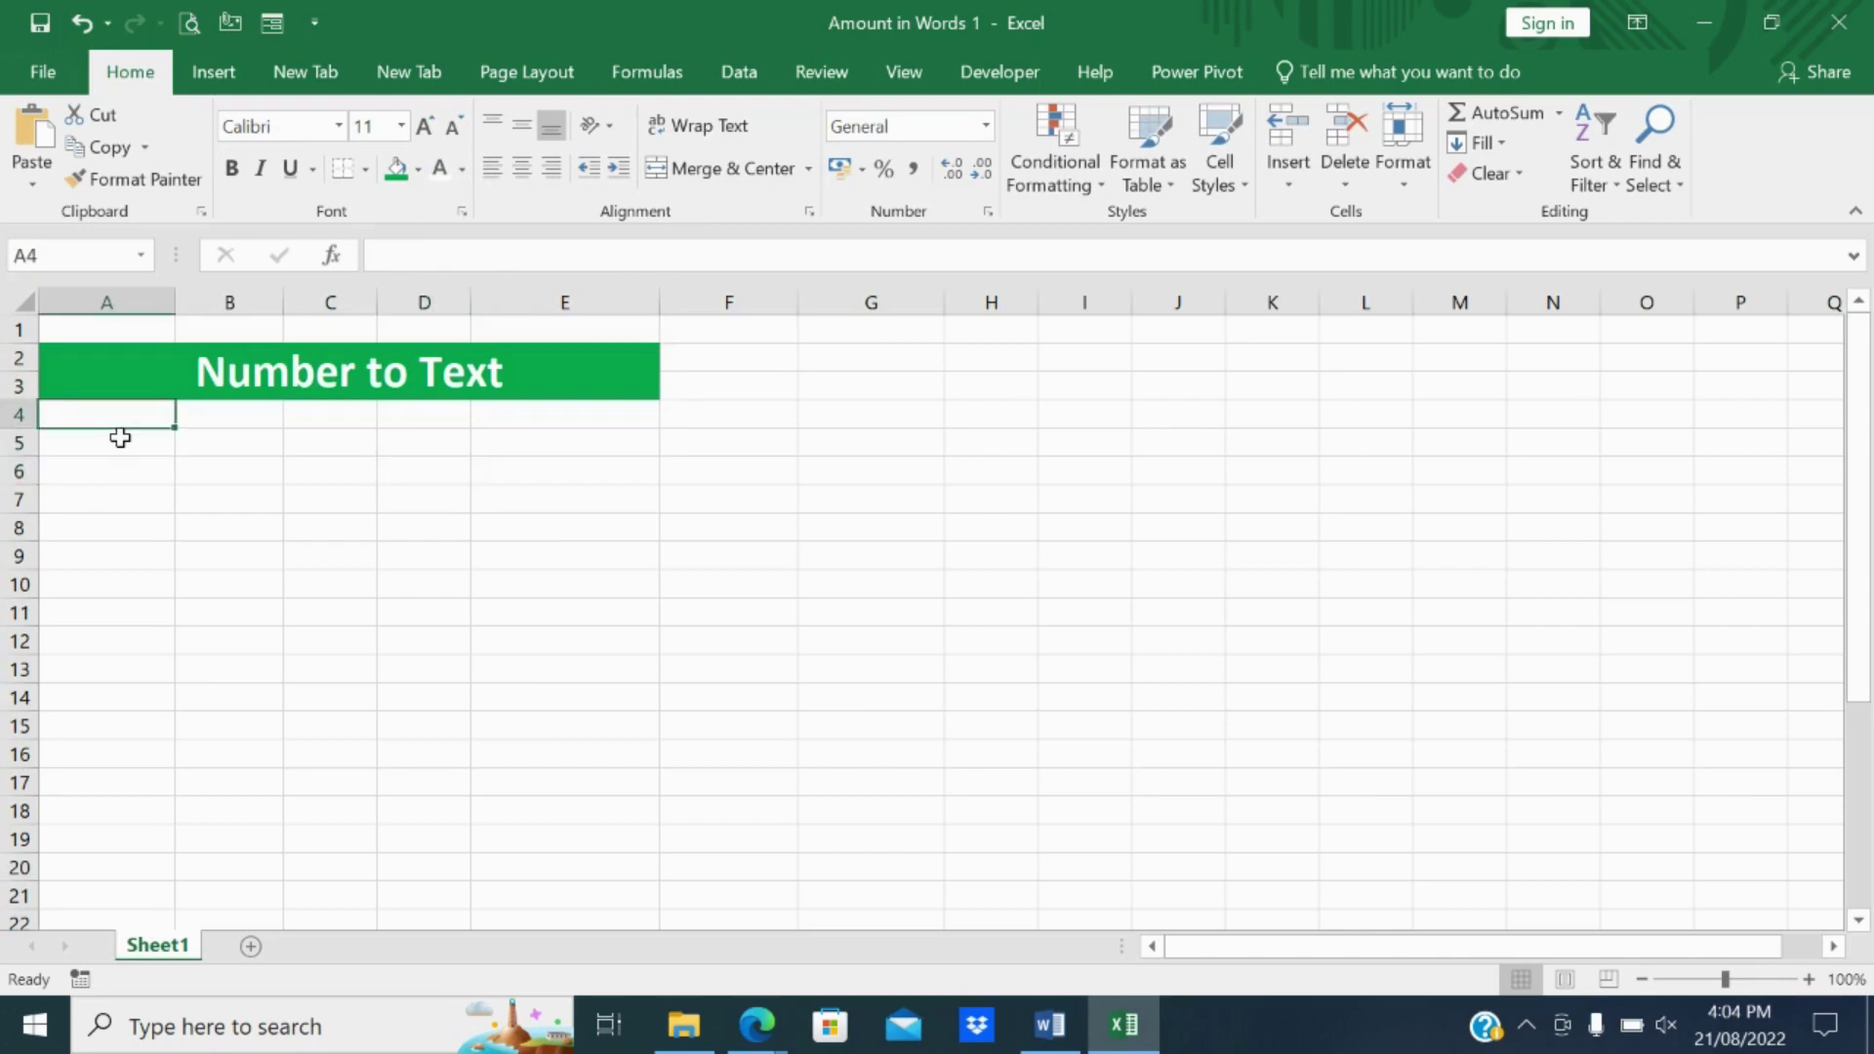
key("Right")
key("Down")
key("Left")
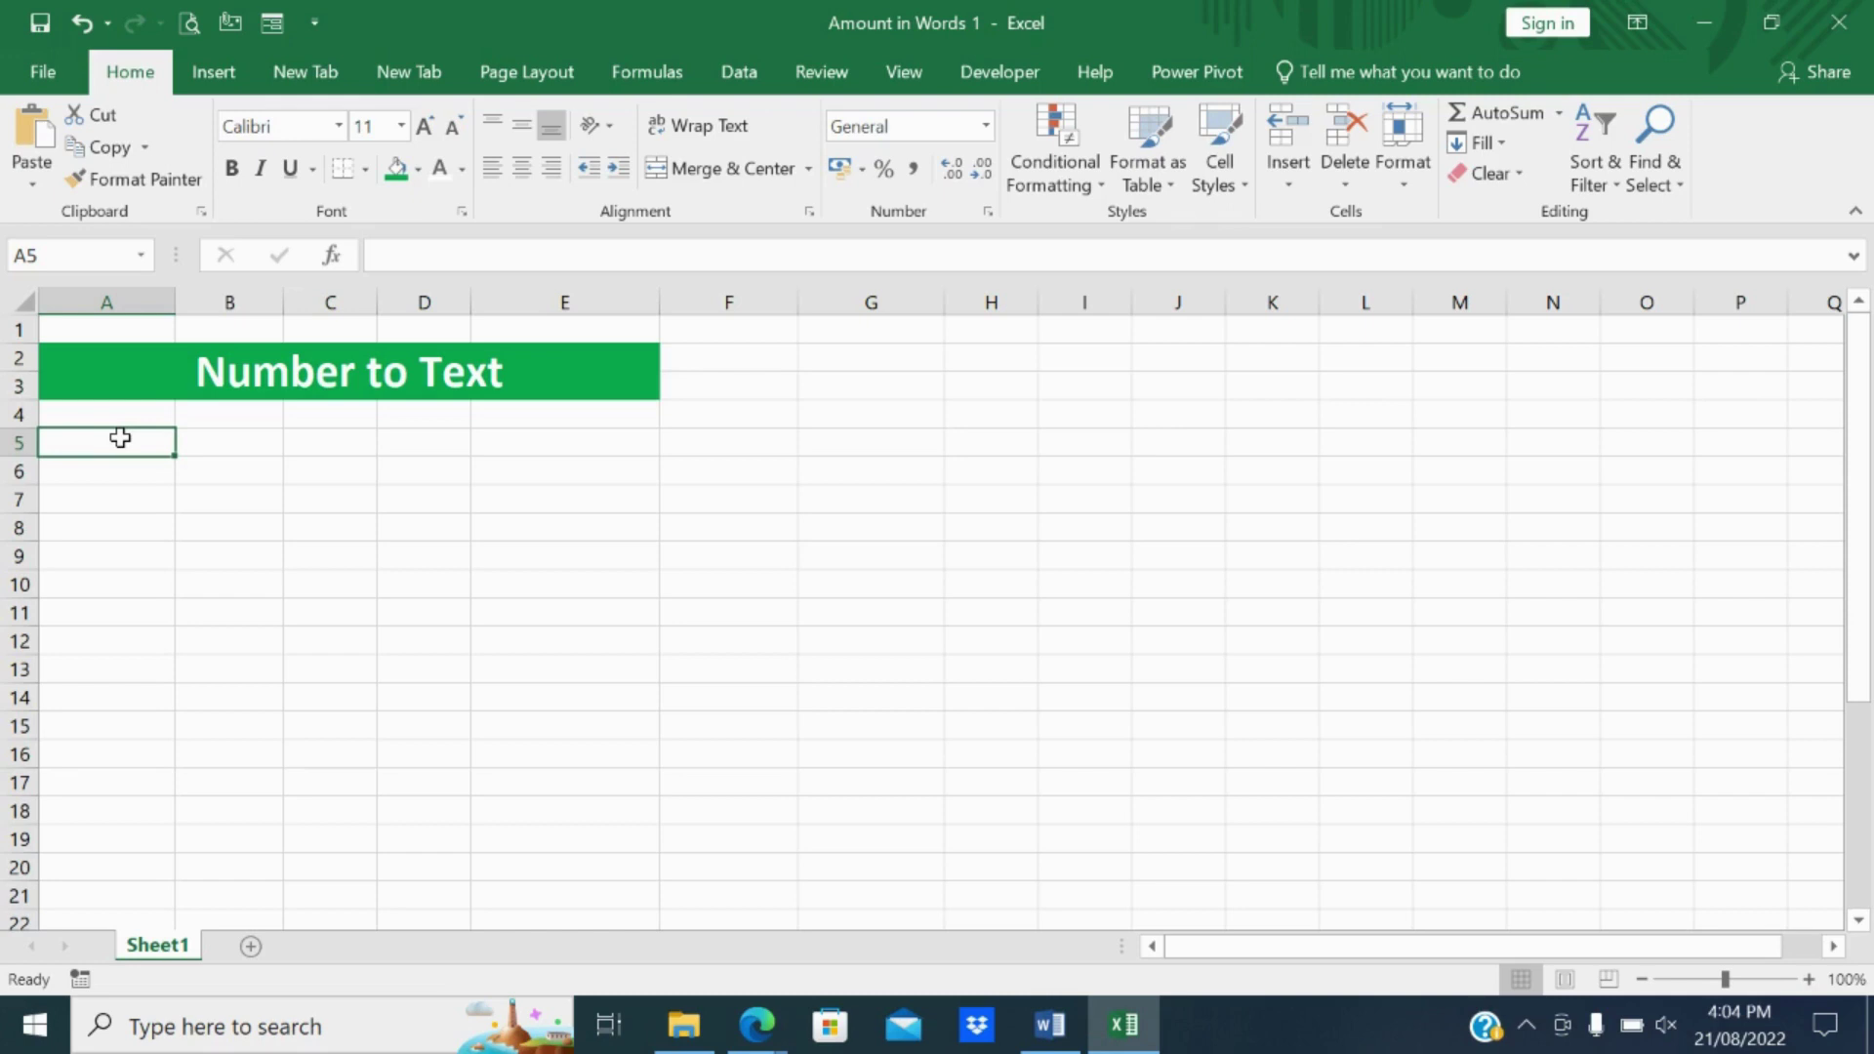
Merge and centre A5:E5 and enlarge its font size
key("shift+Right")
key("shift+Right")
key("shift+Right")
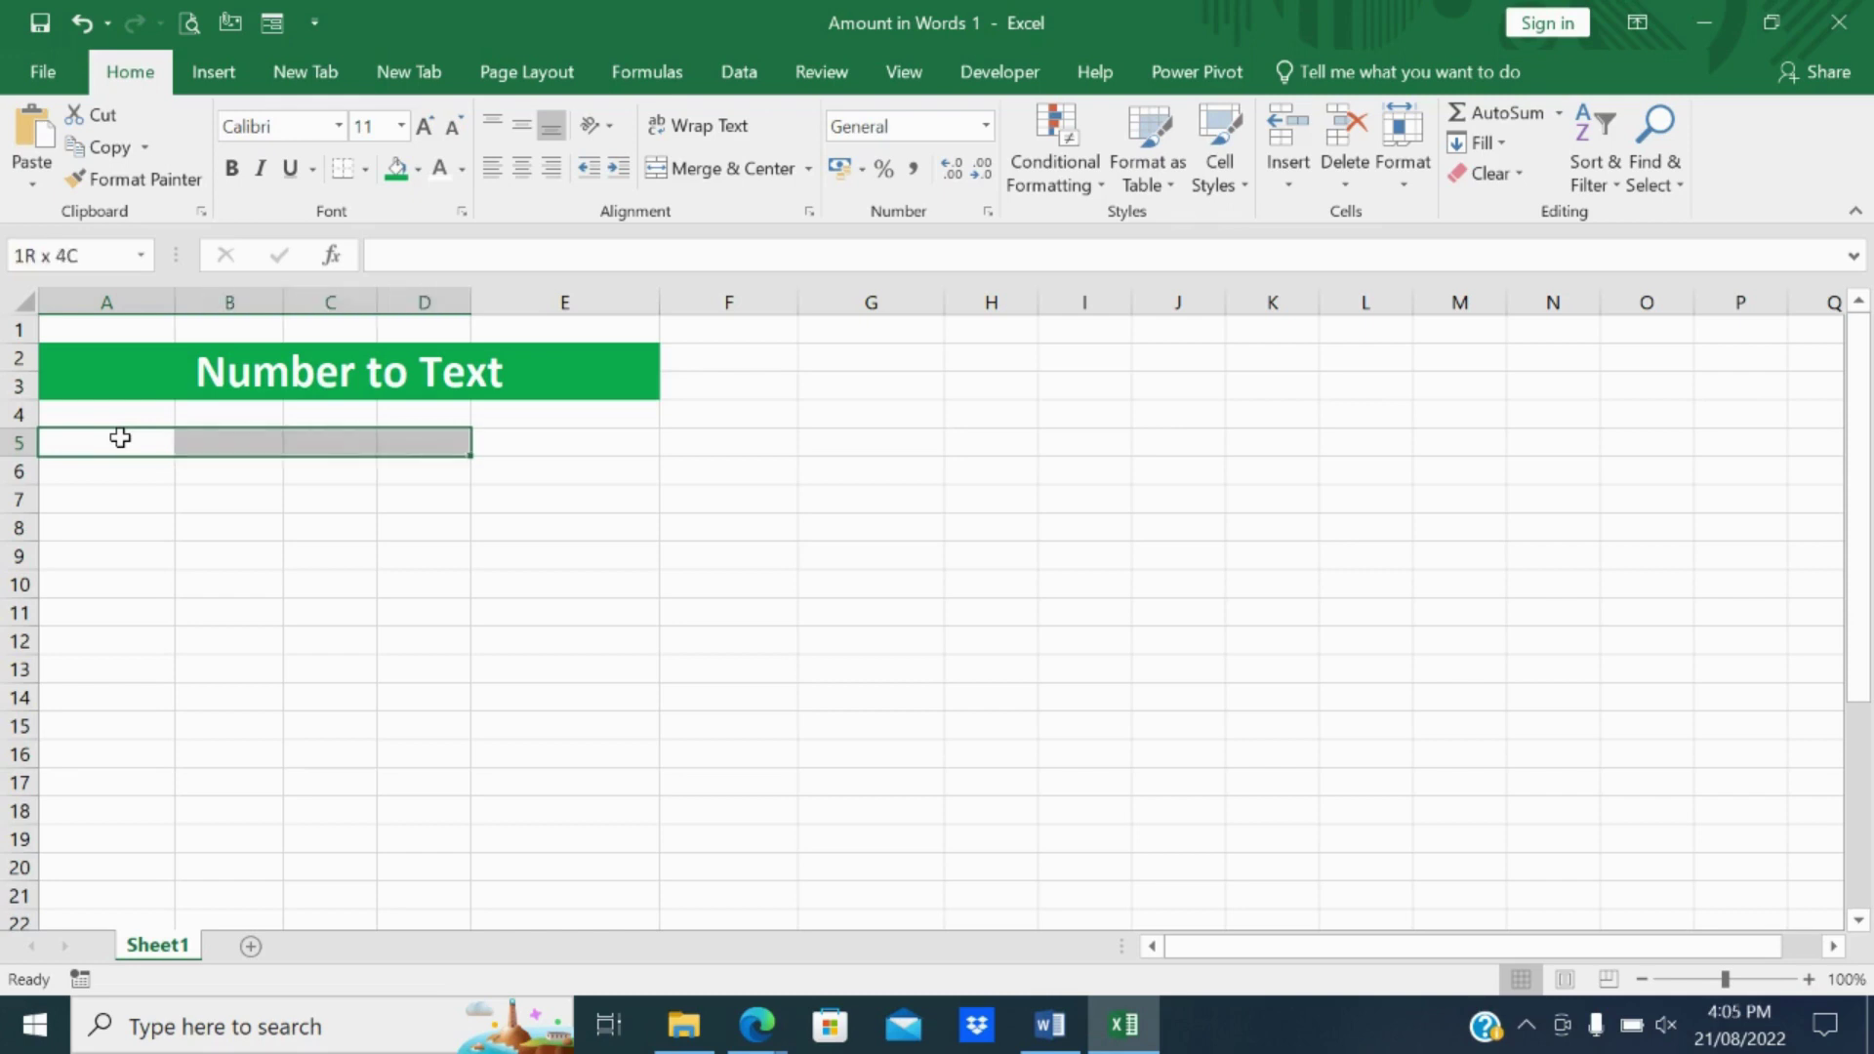
key("shift+Right")
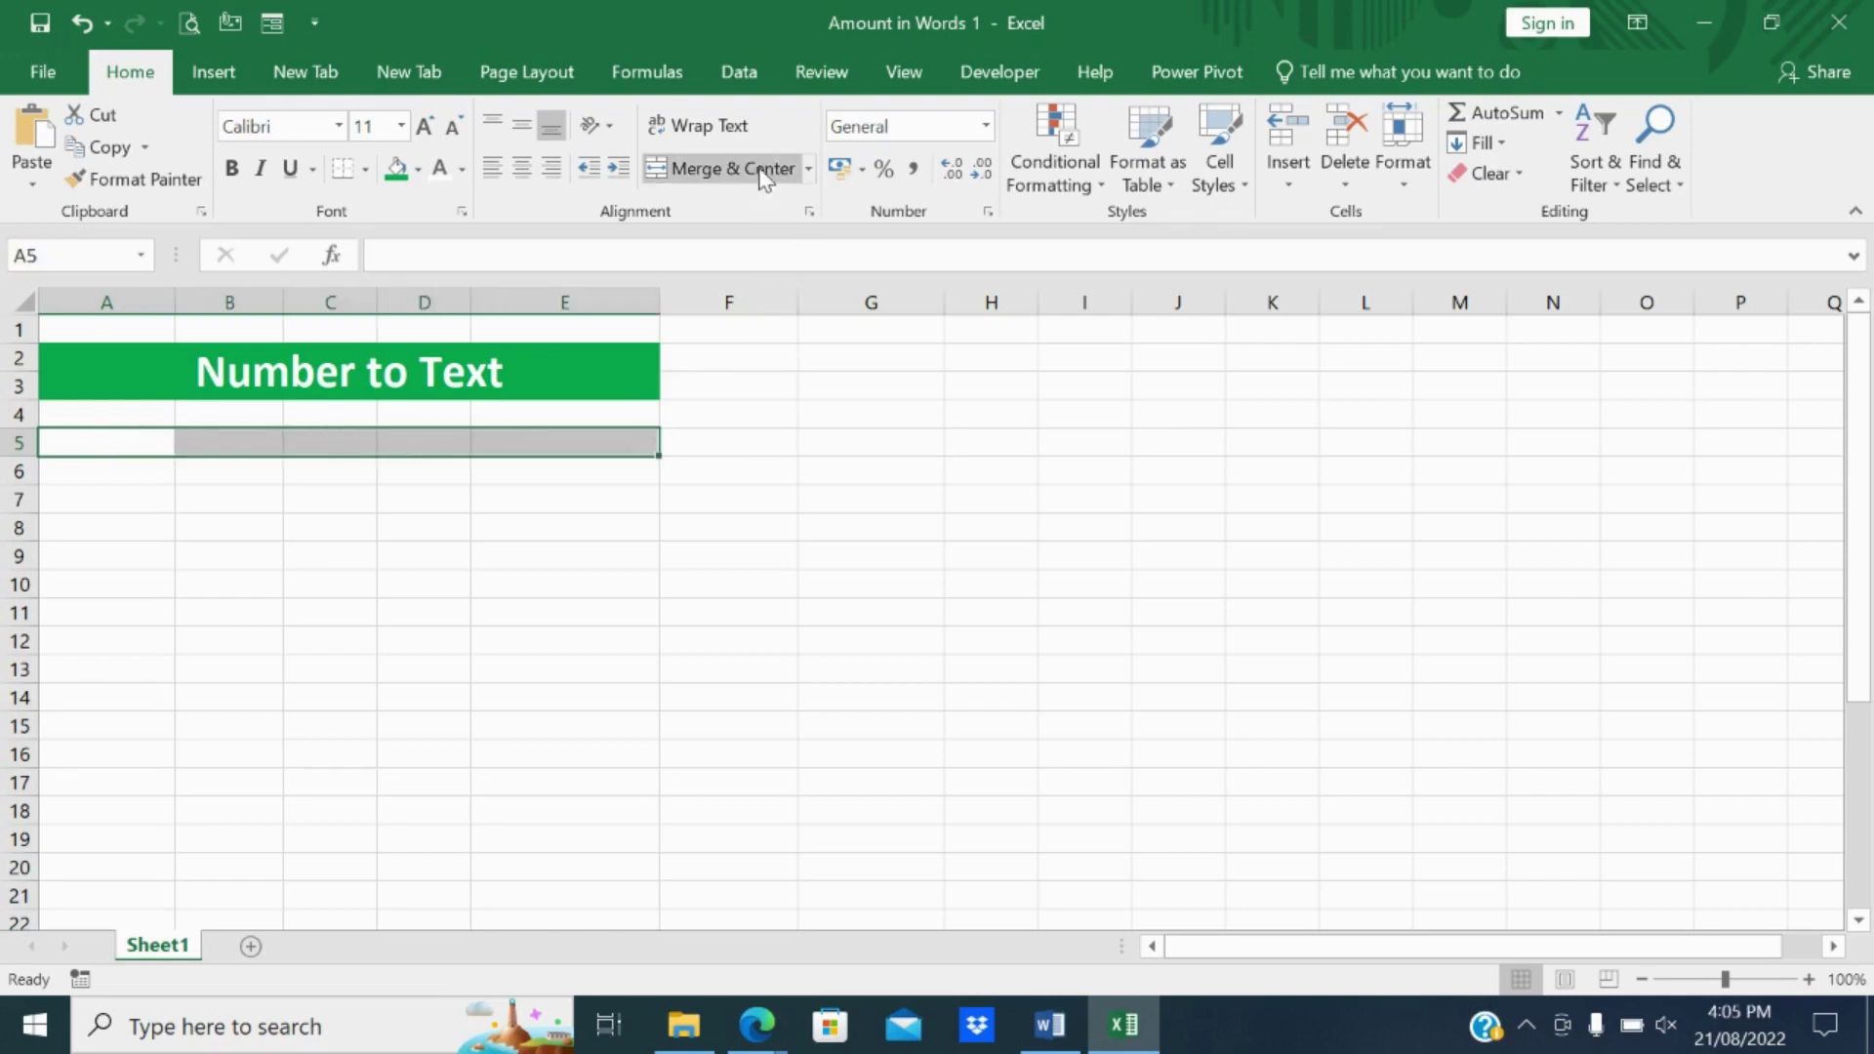
left_click(759, 170)
left_click(419, 131)
left_click(420, 131)
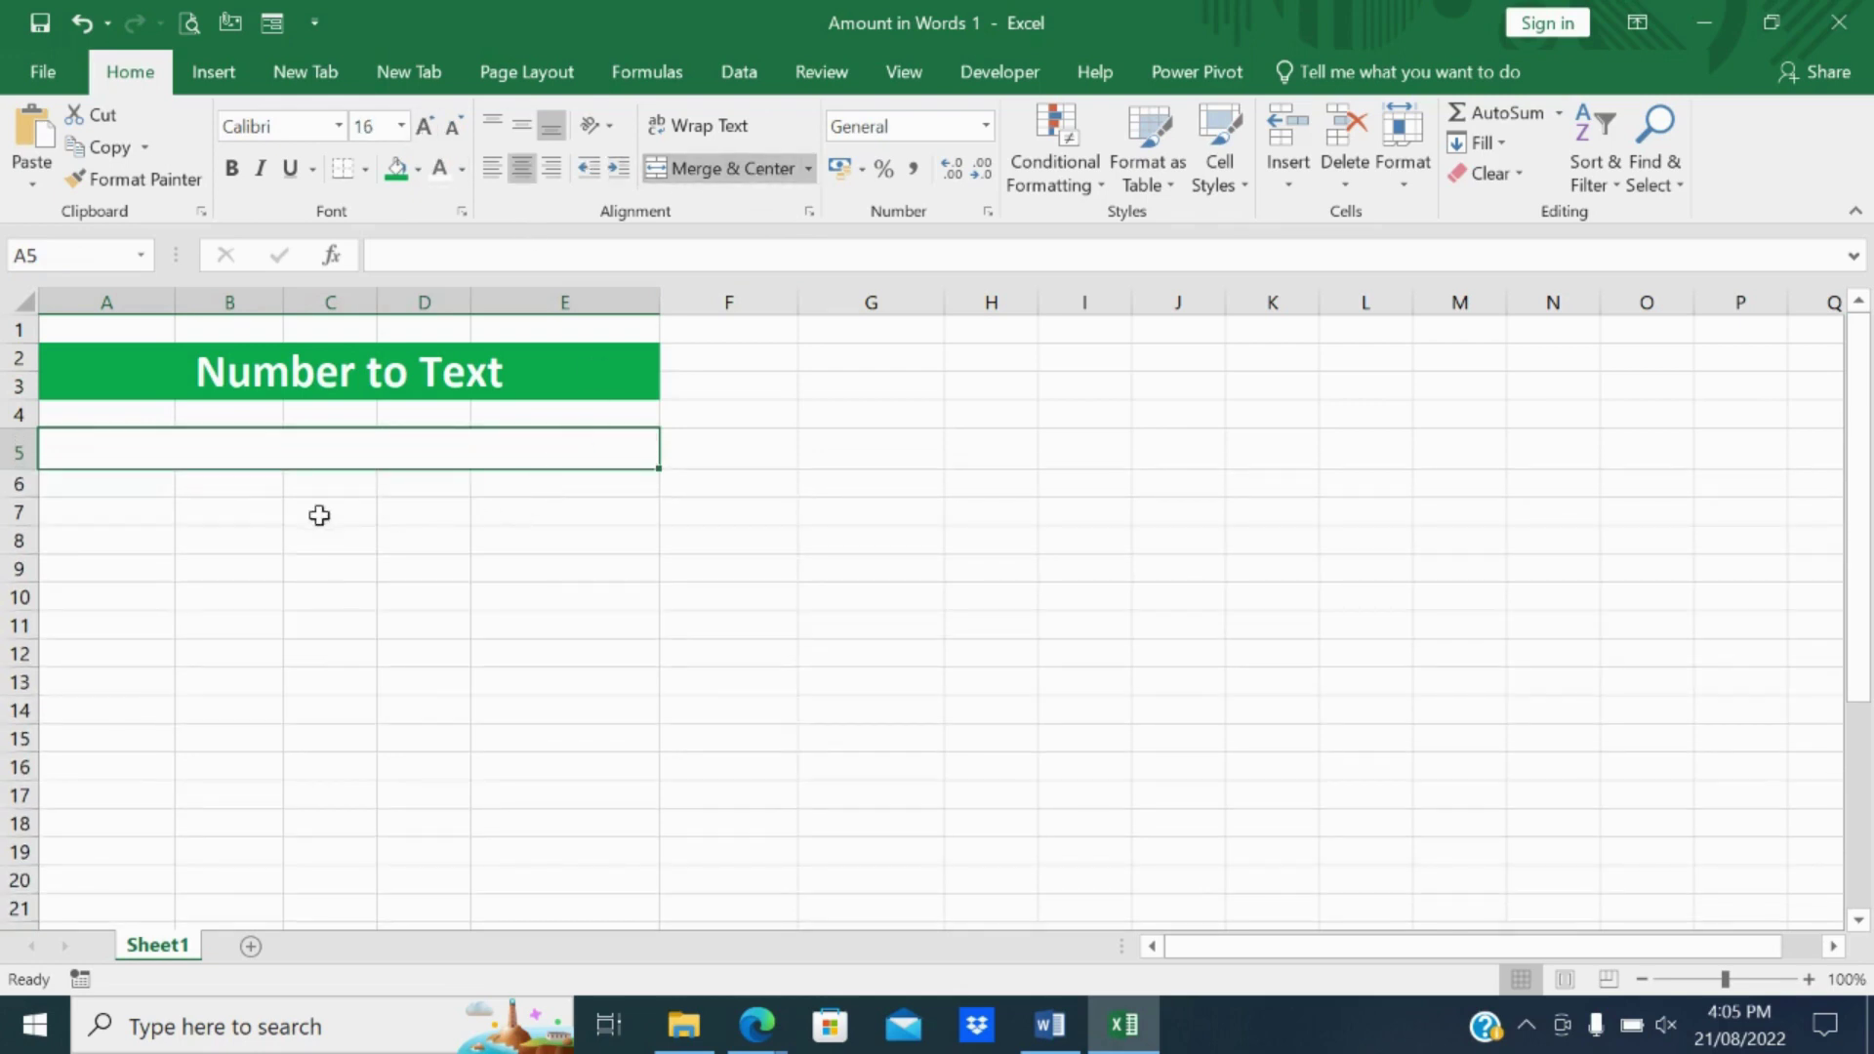
Merge and centre A8:E8 and enlarge its font size
left_click(121, 540)
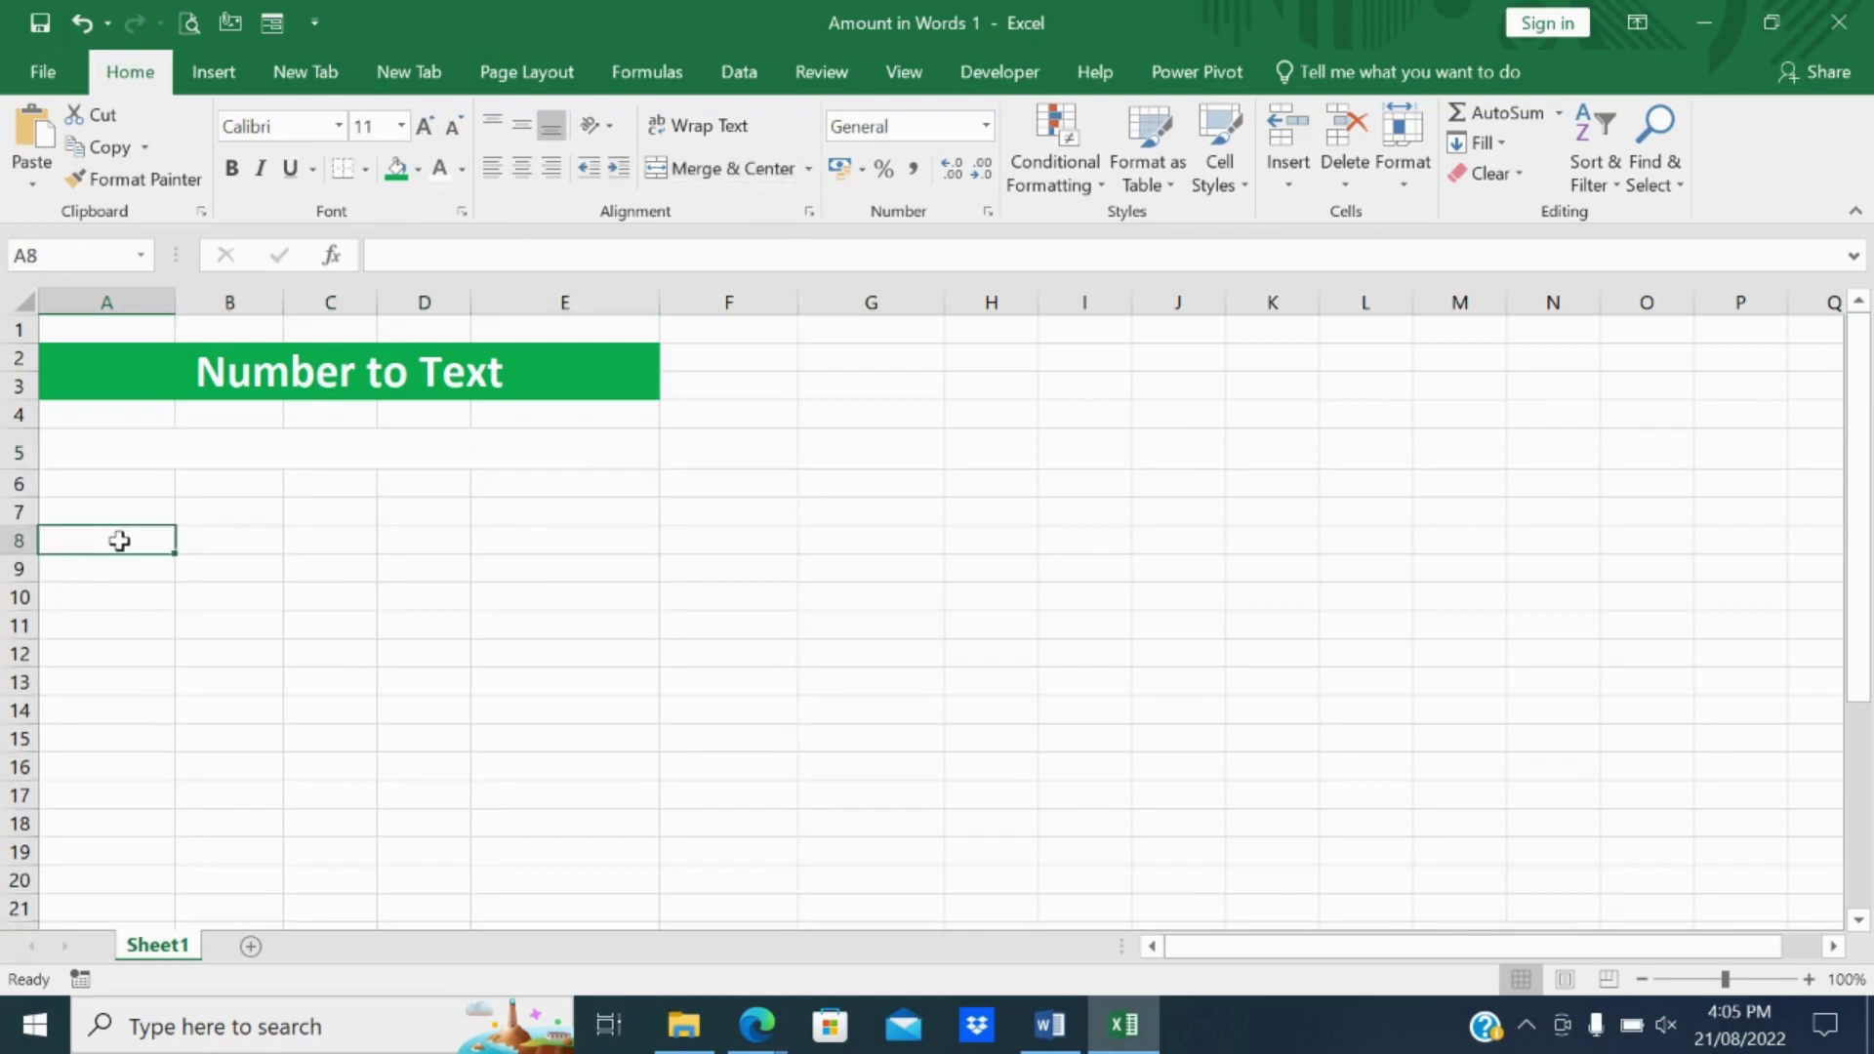
left_click(533, 550, "shift")
left_click(730, 168)
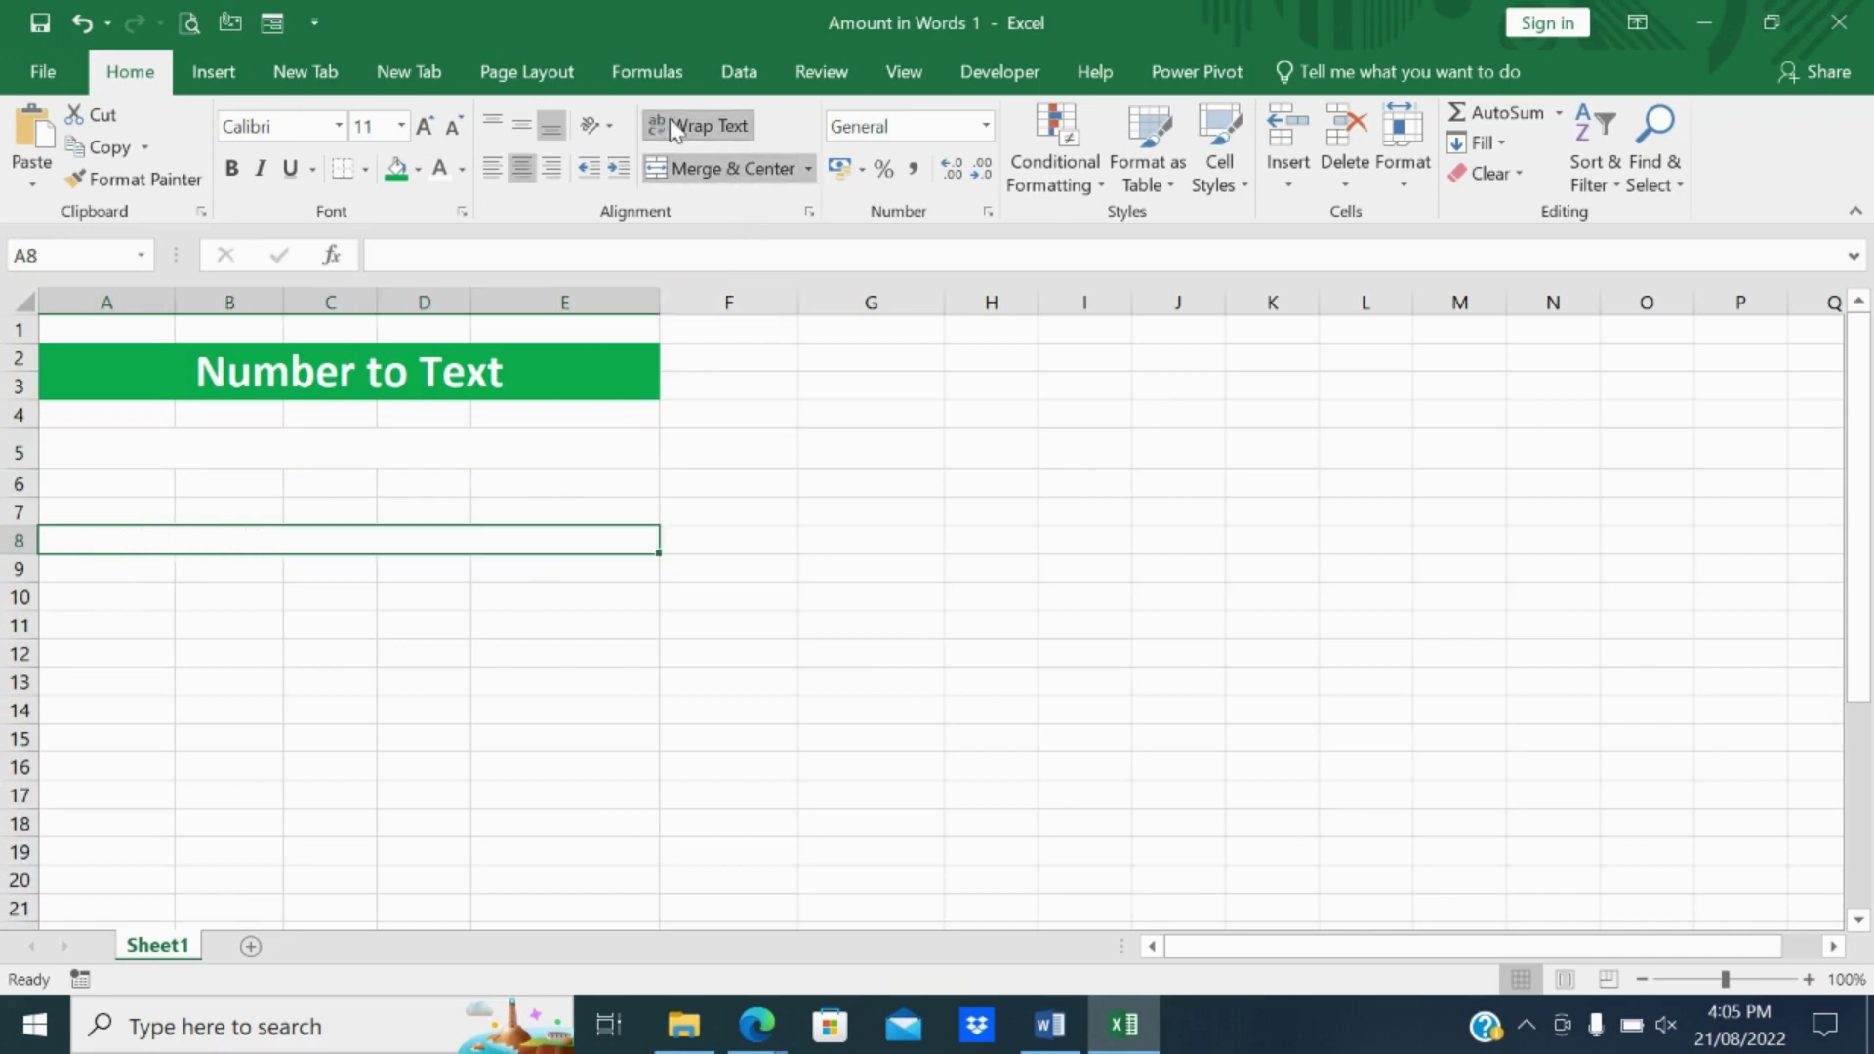
left_click(426, 127)
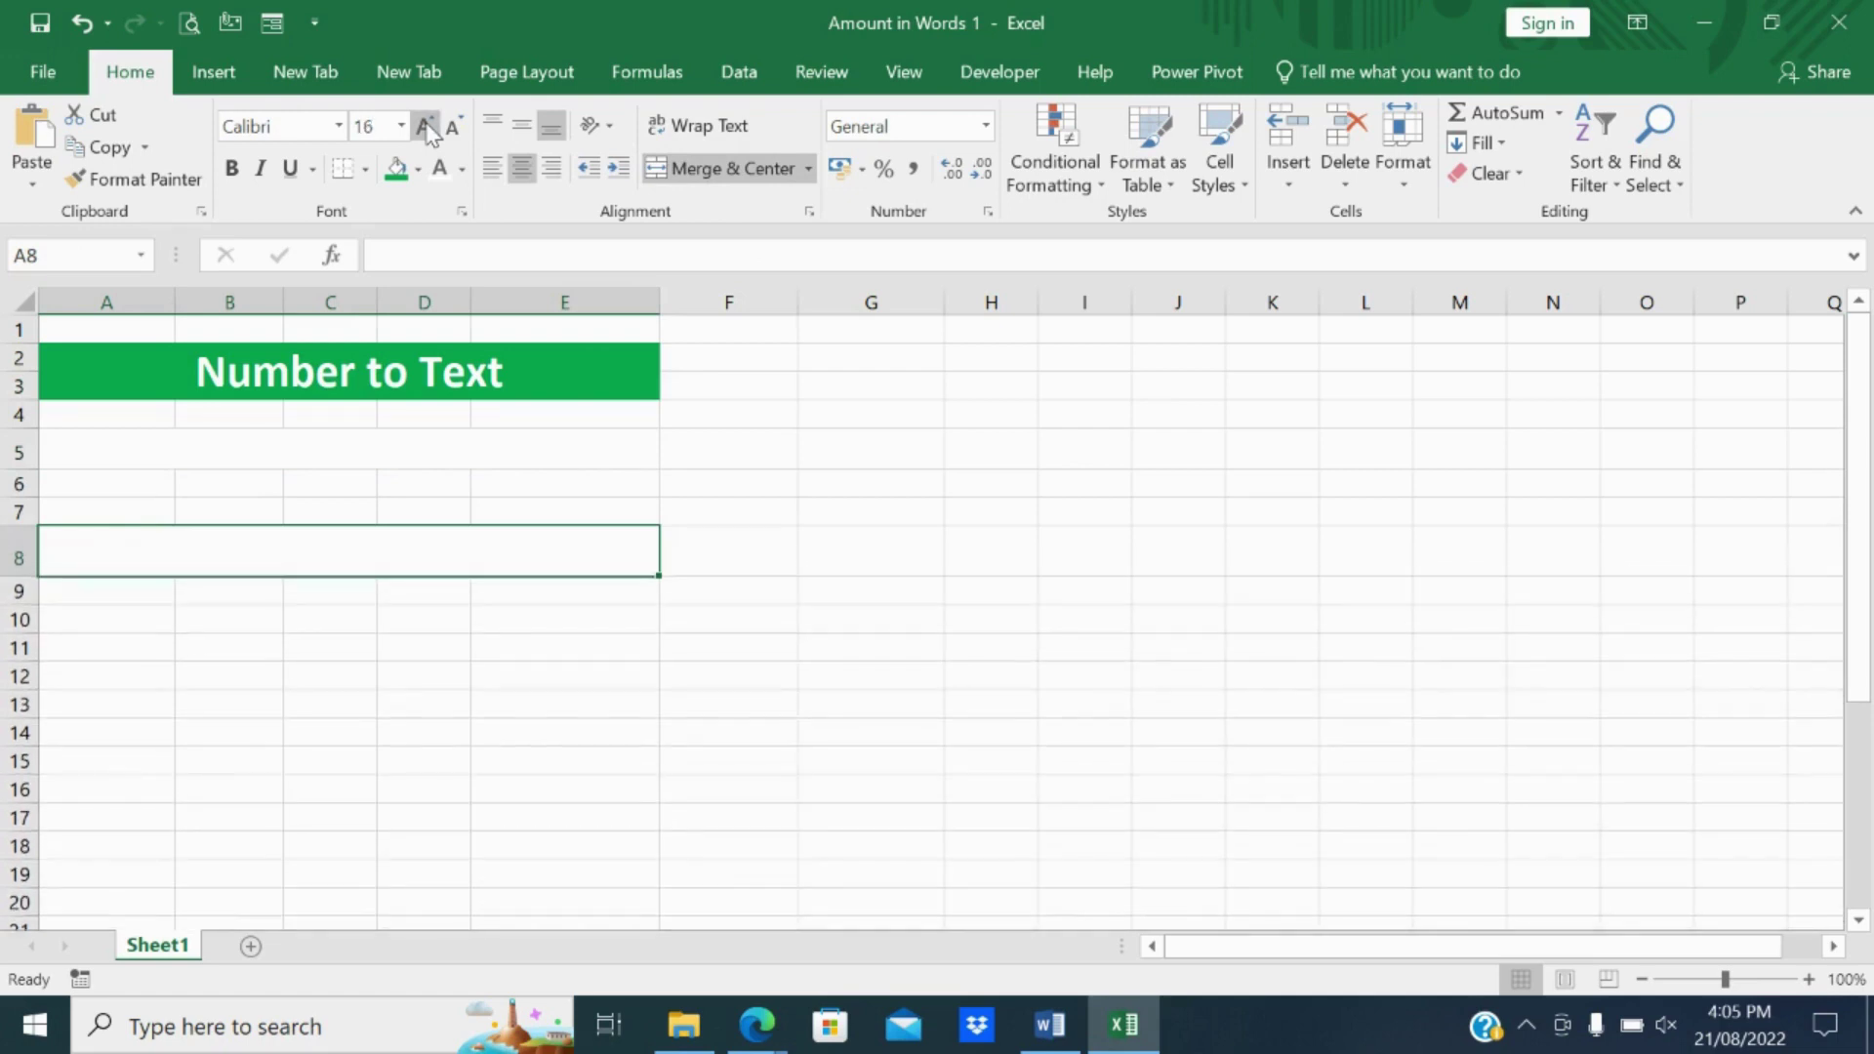
left_click(425, 127)
left_click(426, 127)
left_click(215, 472)
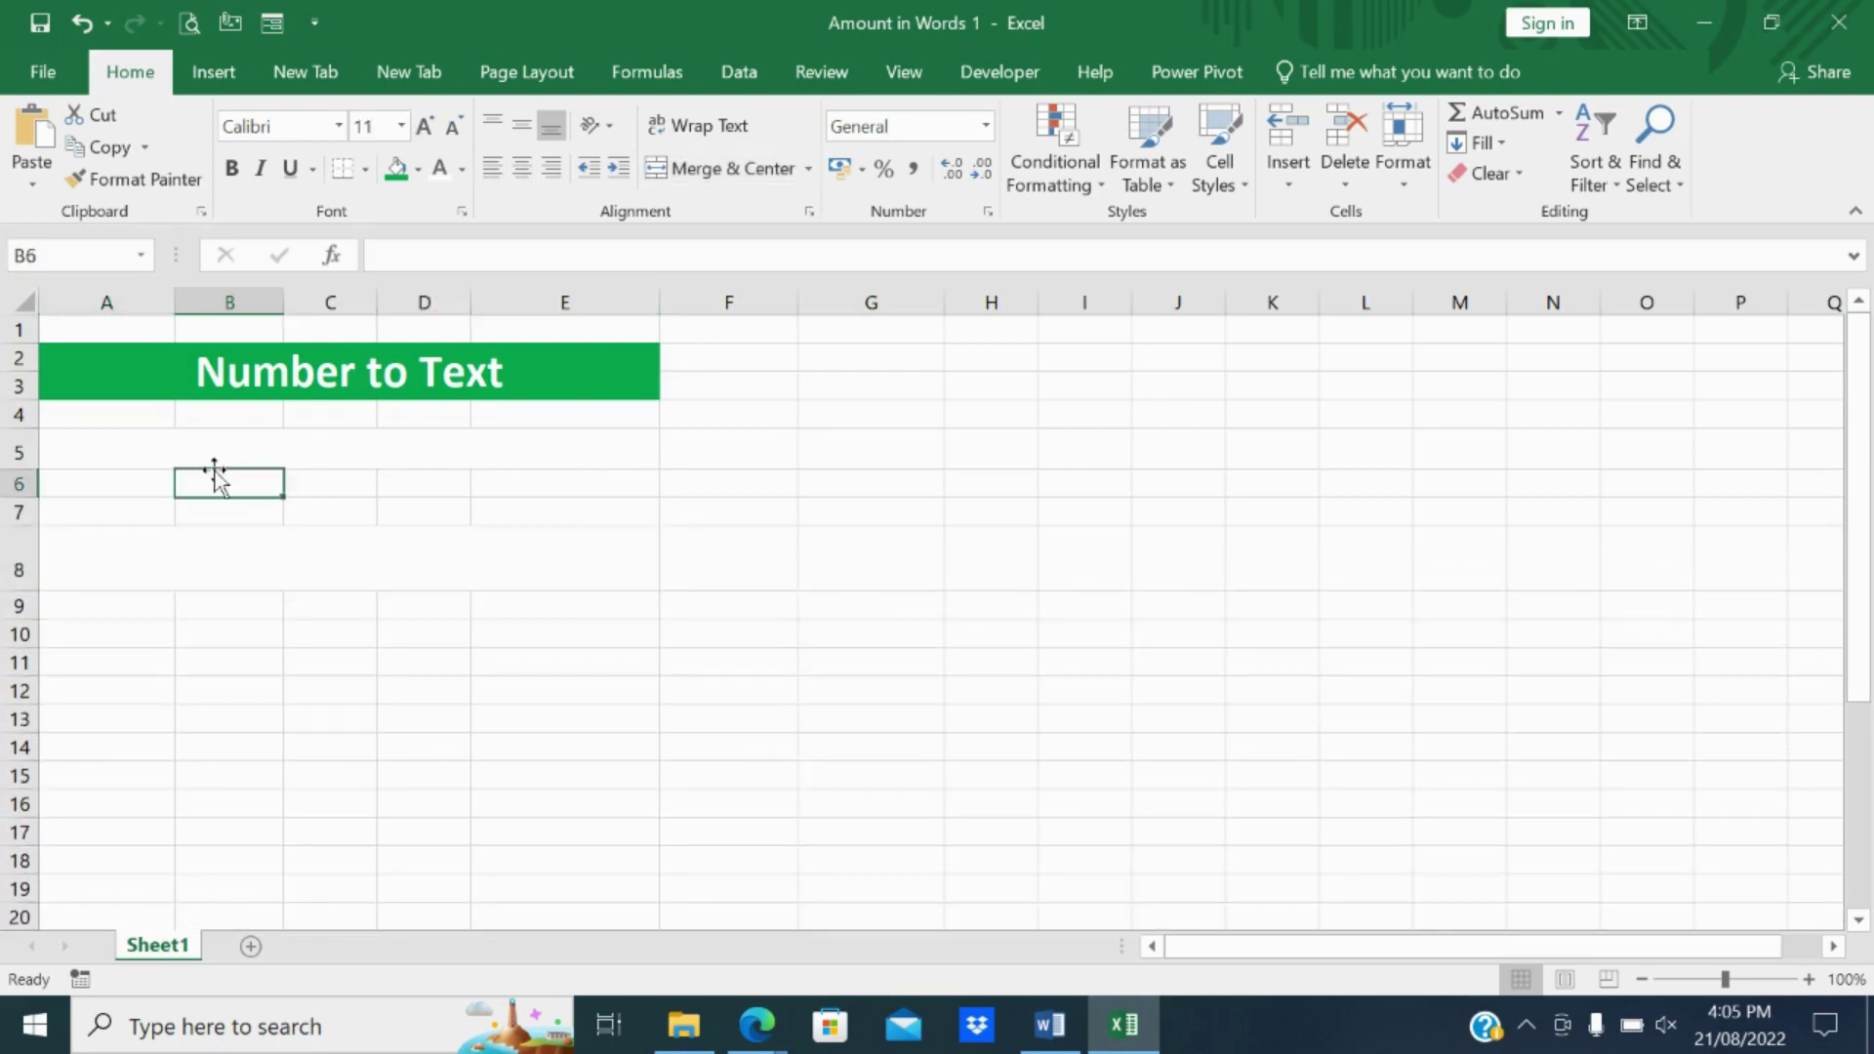
Give the merged row 5 and row 8 boxes thick outside borders
left_click(184, 448)
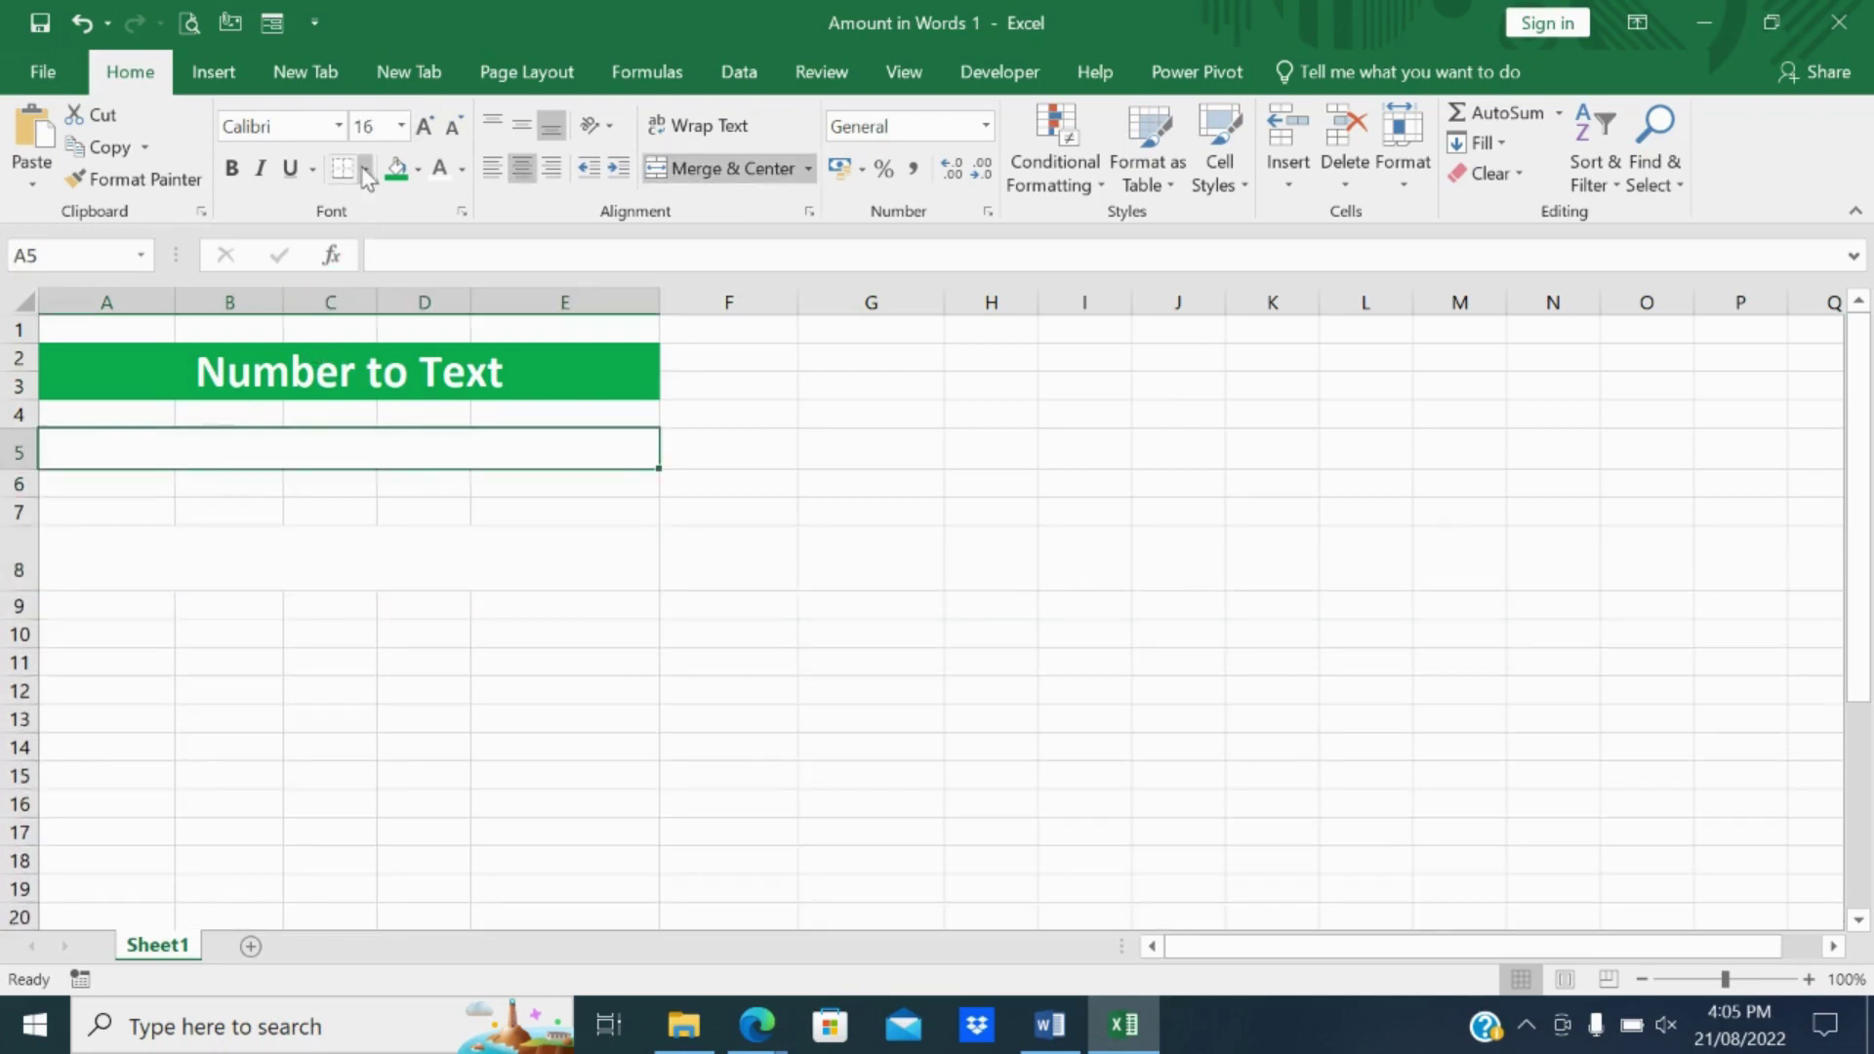
left_click(365, 169)
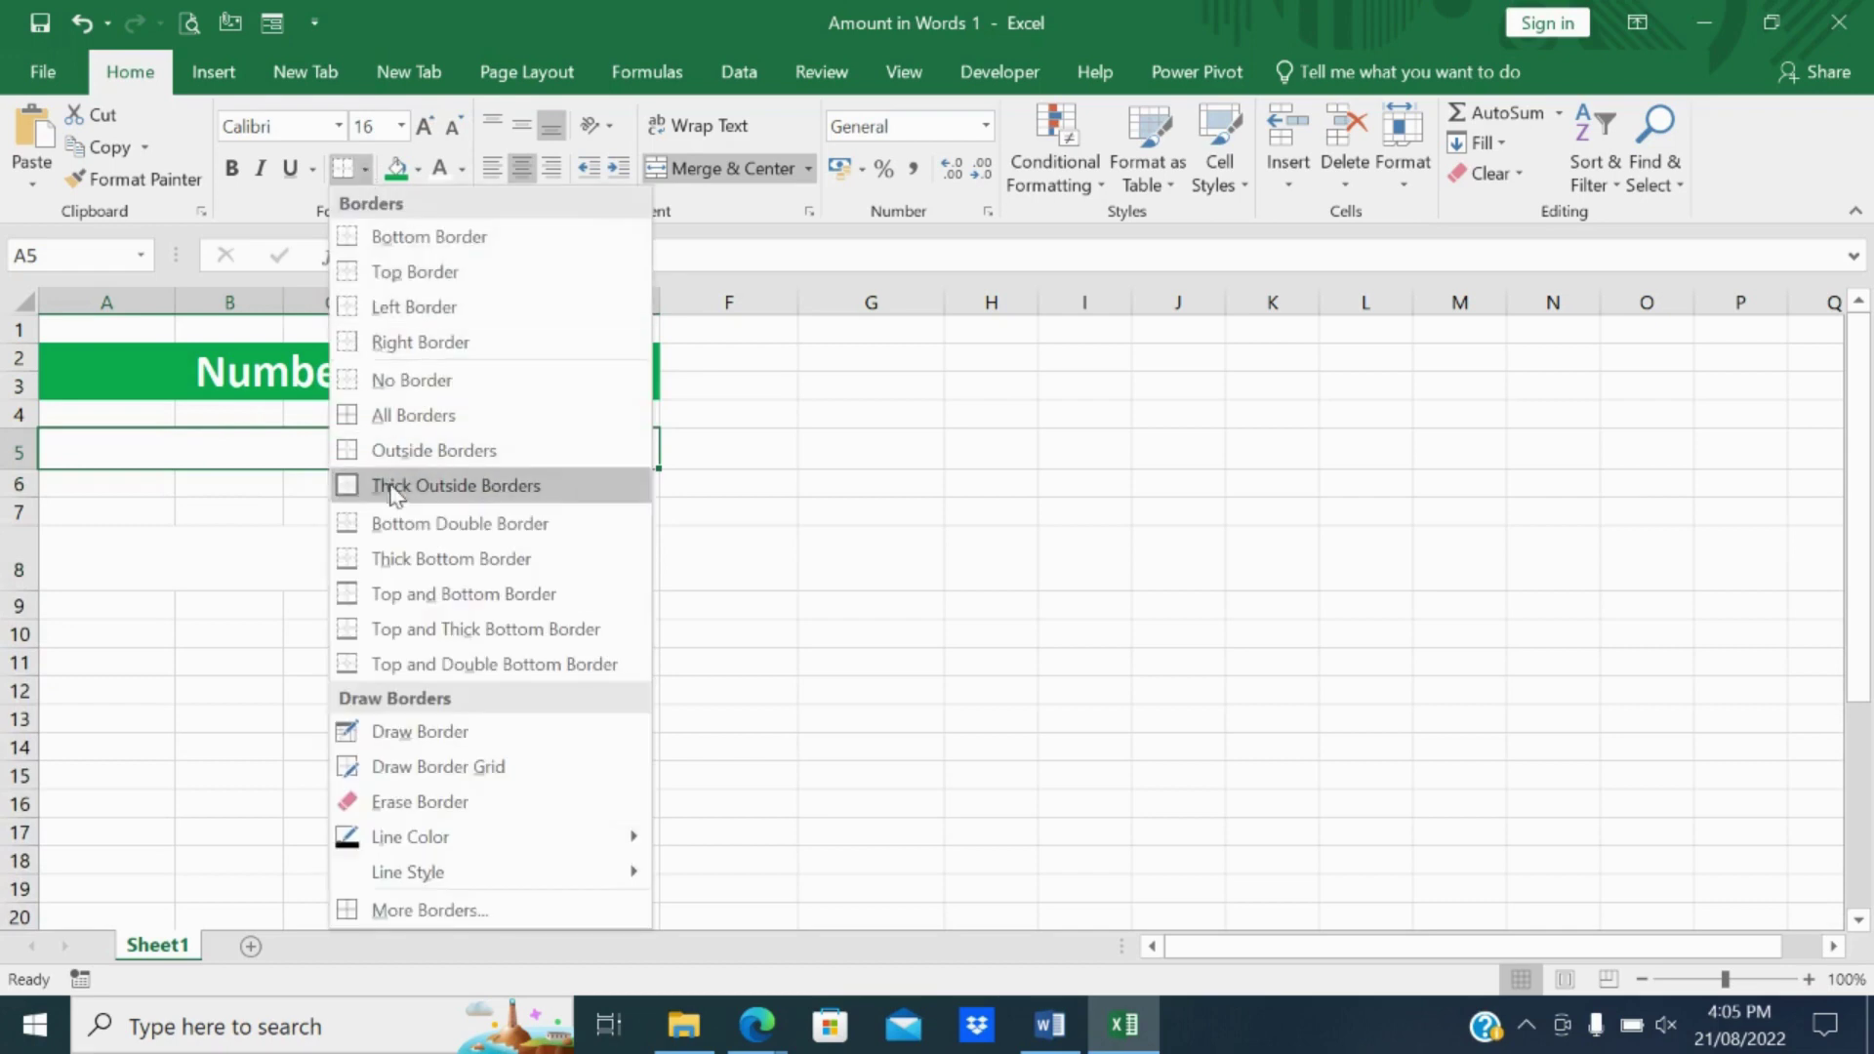
left_click(354, 485)
left_click(176, 578)
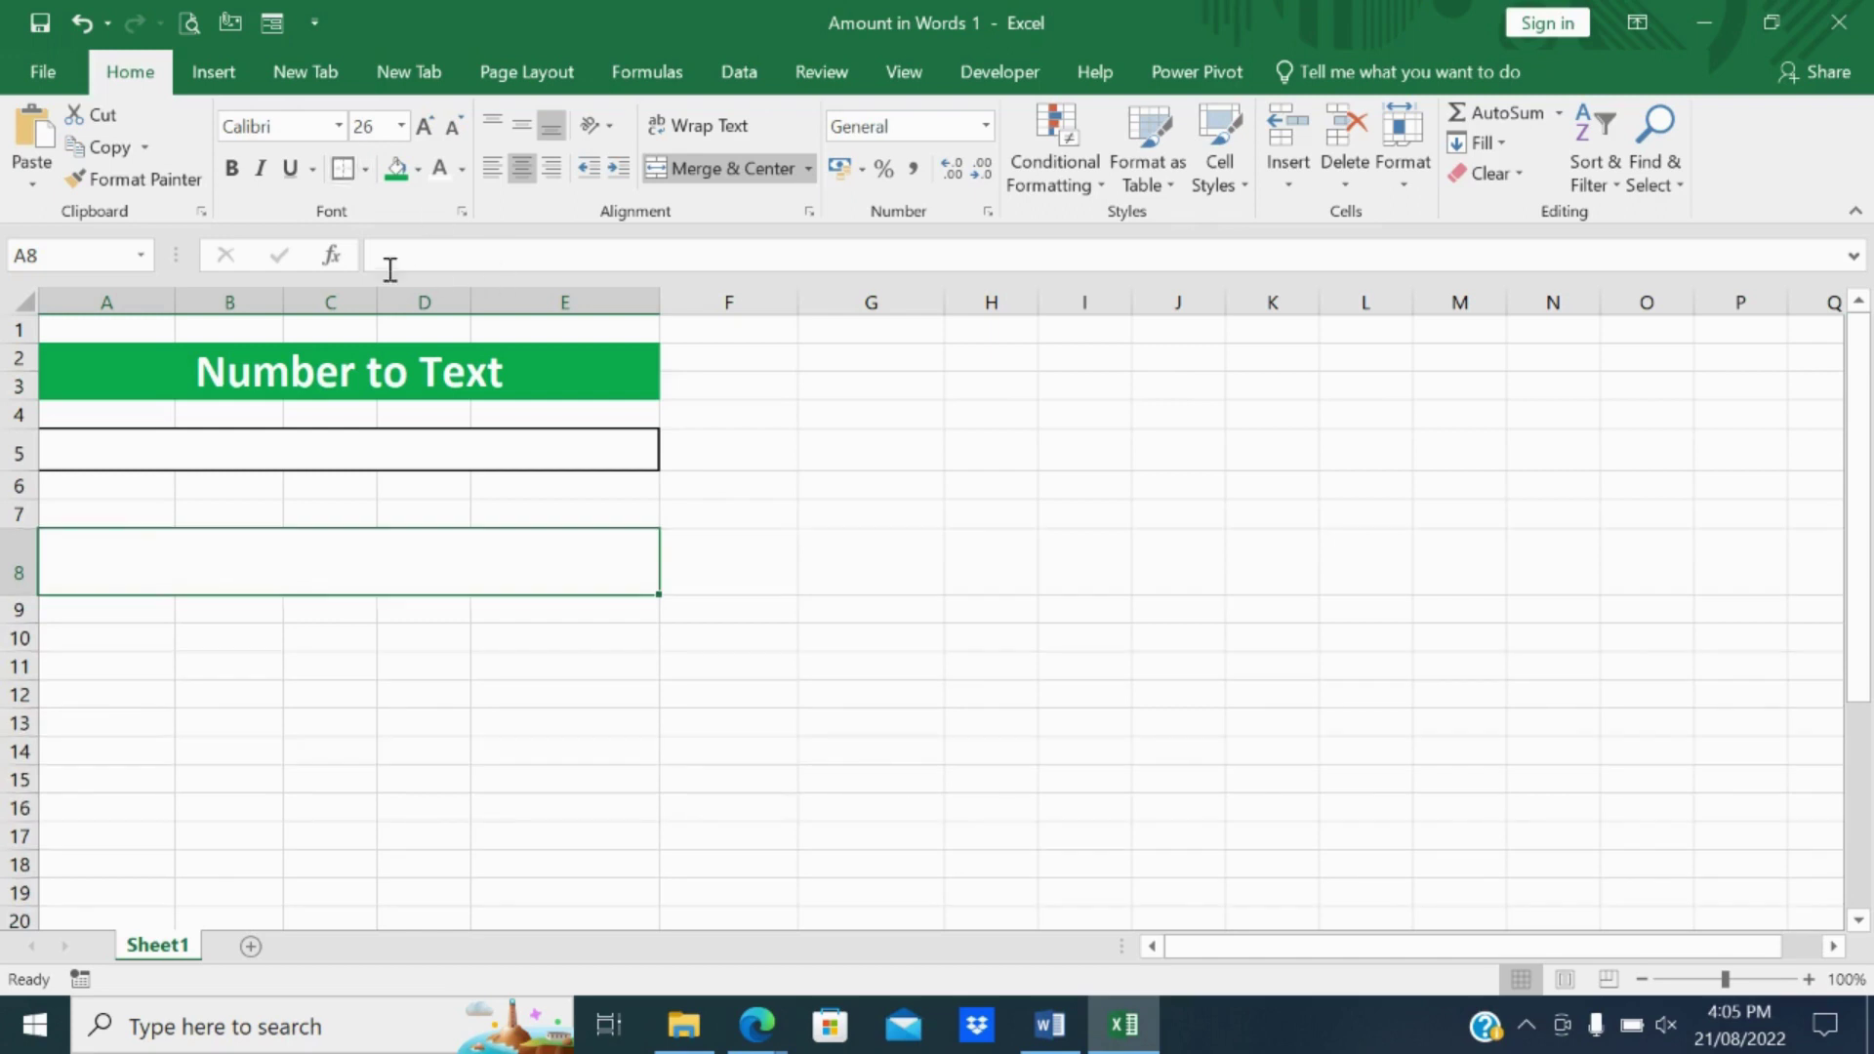
left_click(347, 178)
left_click(849, 564)
left_click(612, 562)
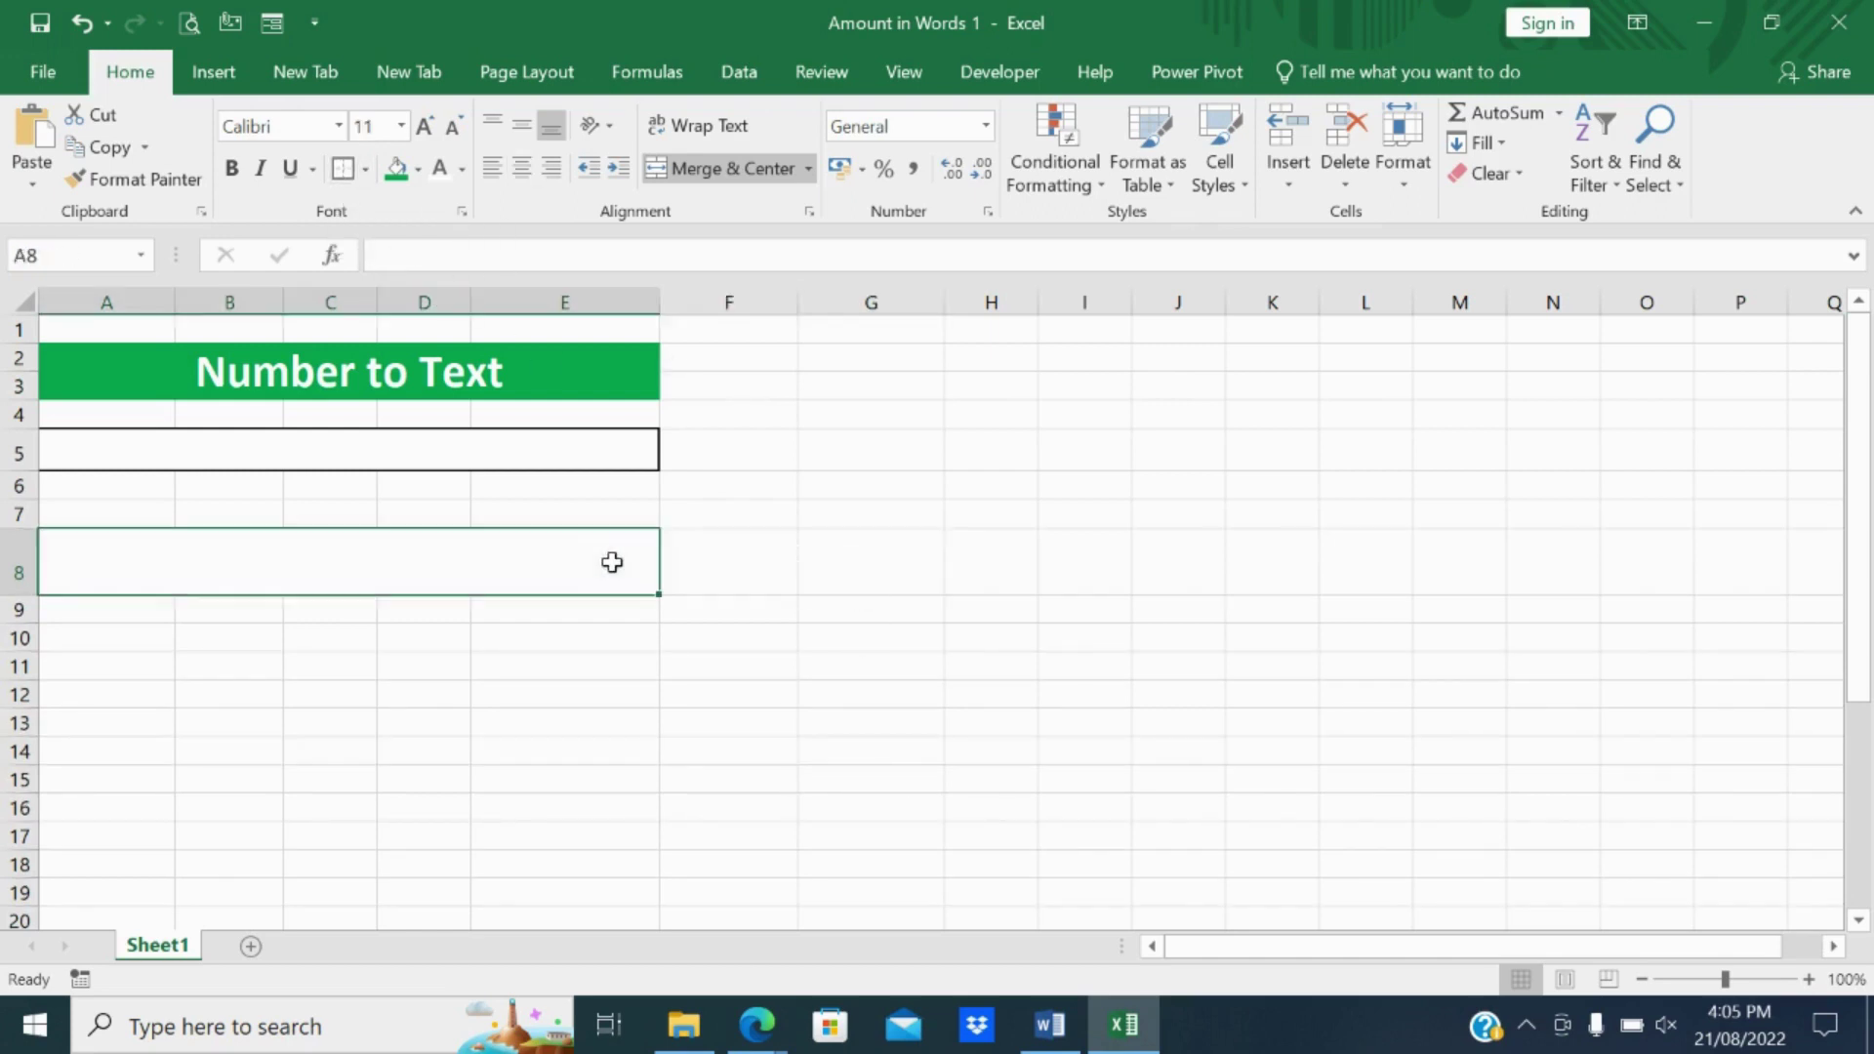
Enlarge the row 5 box font further and check both boxes
left_click(460, 441)
left_click(424, 126)
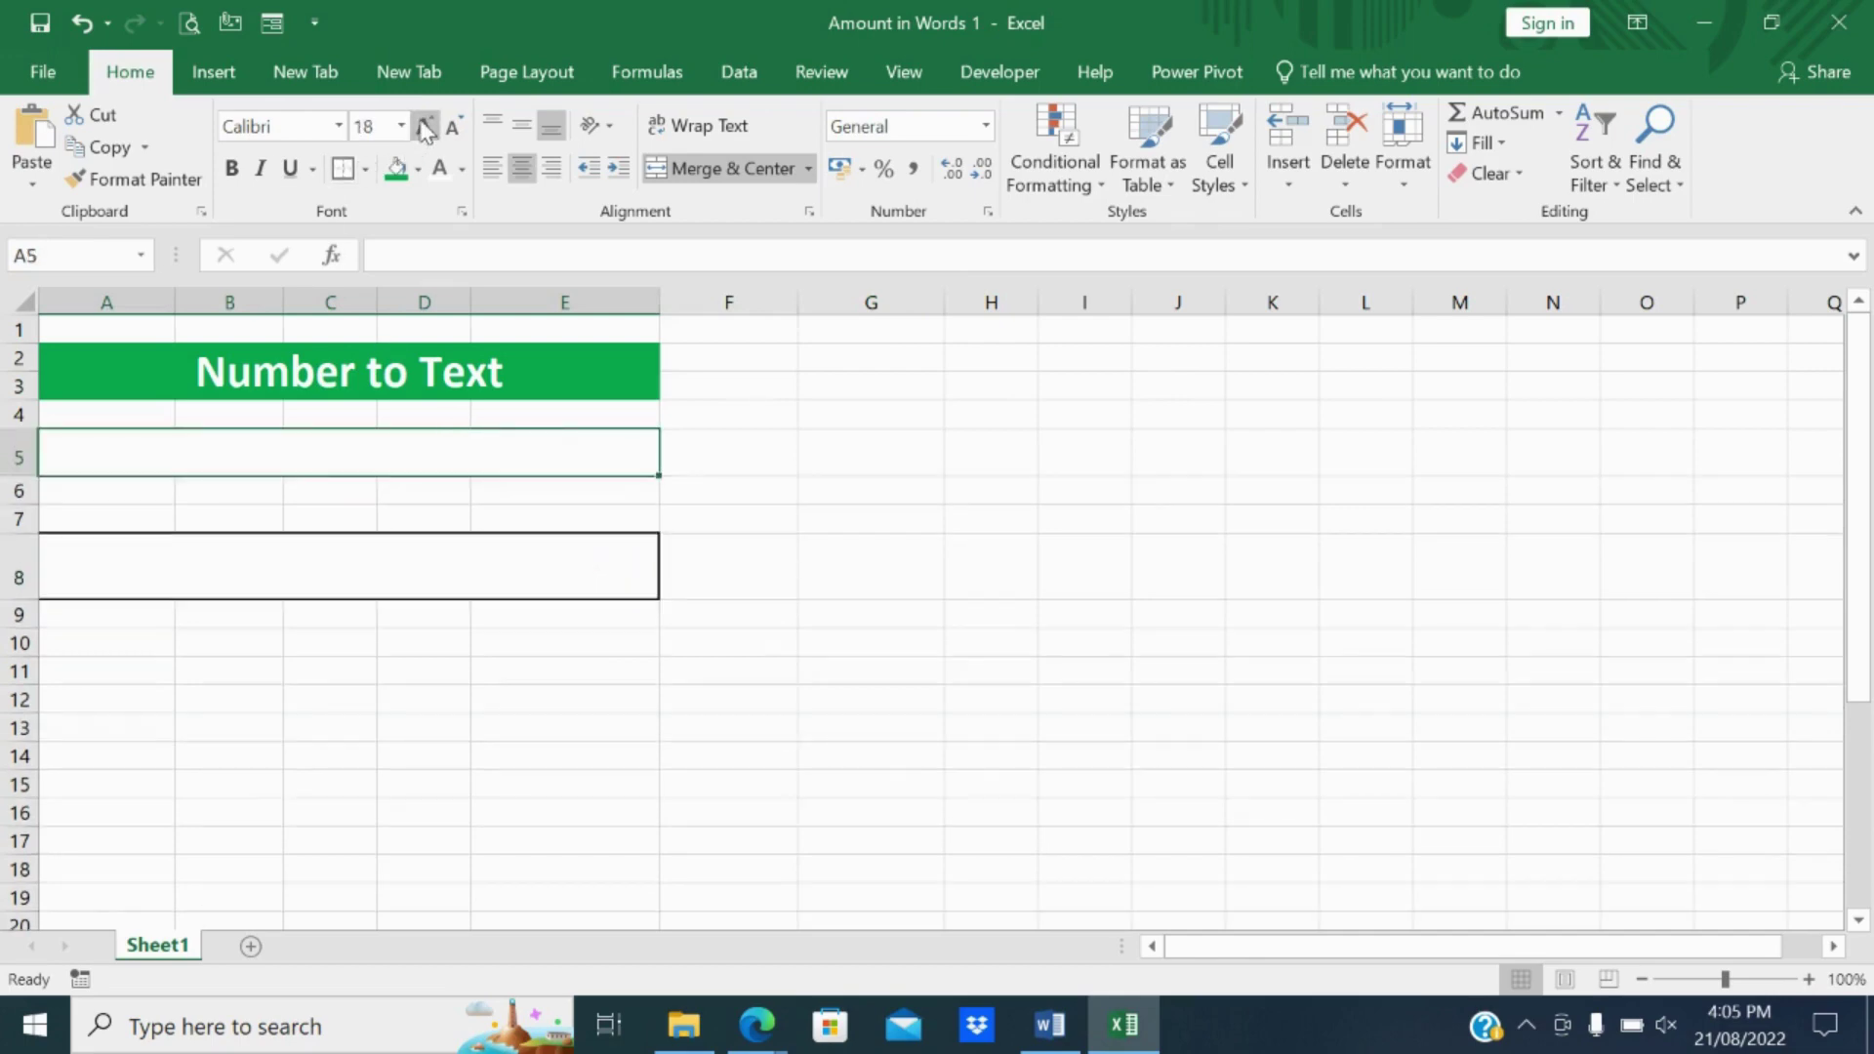
left_click(423, 126)
left_click(292, 584)
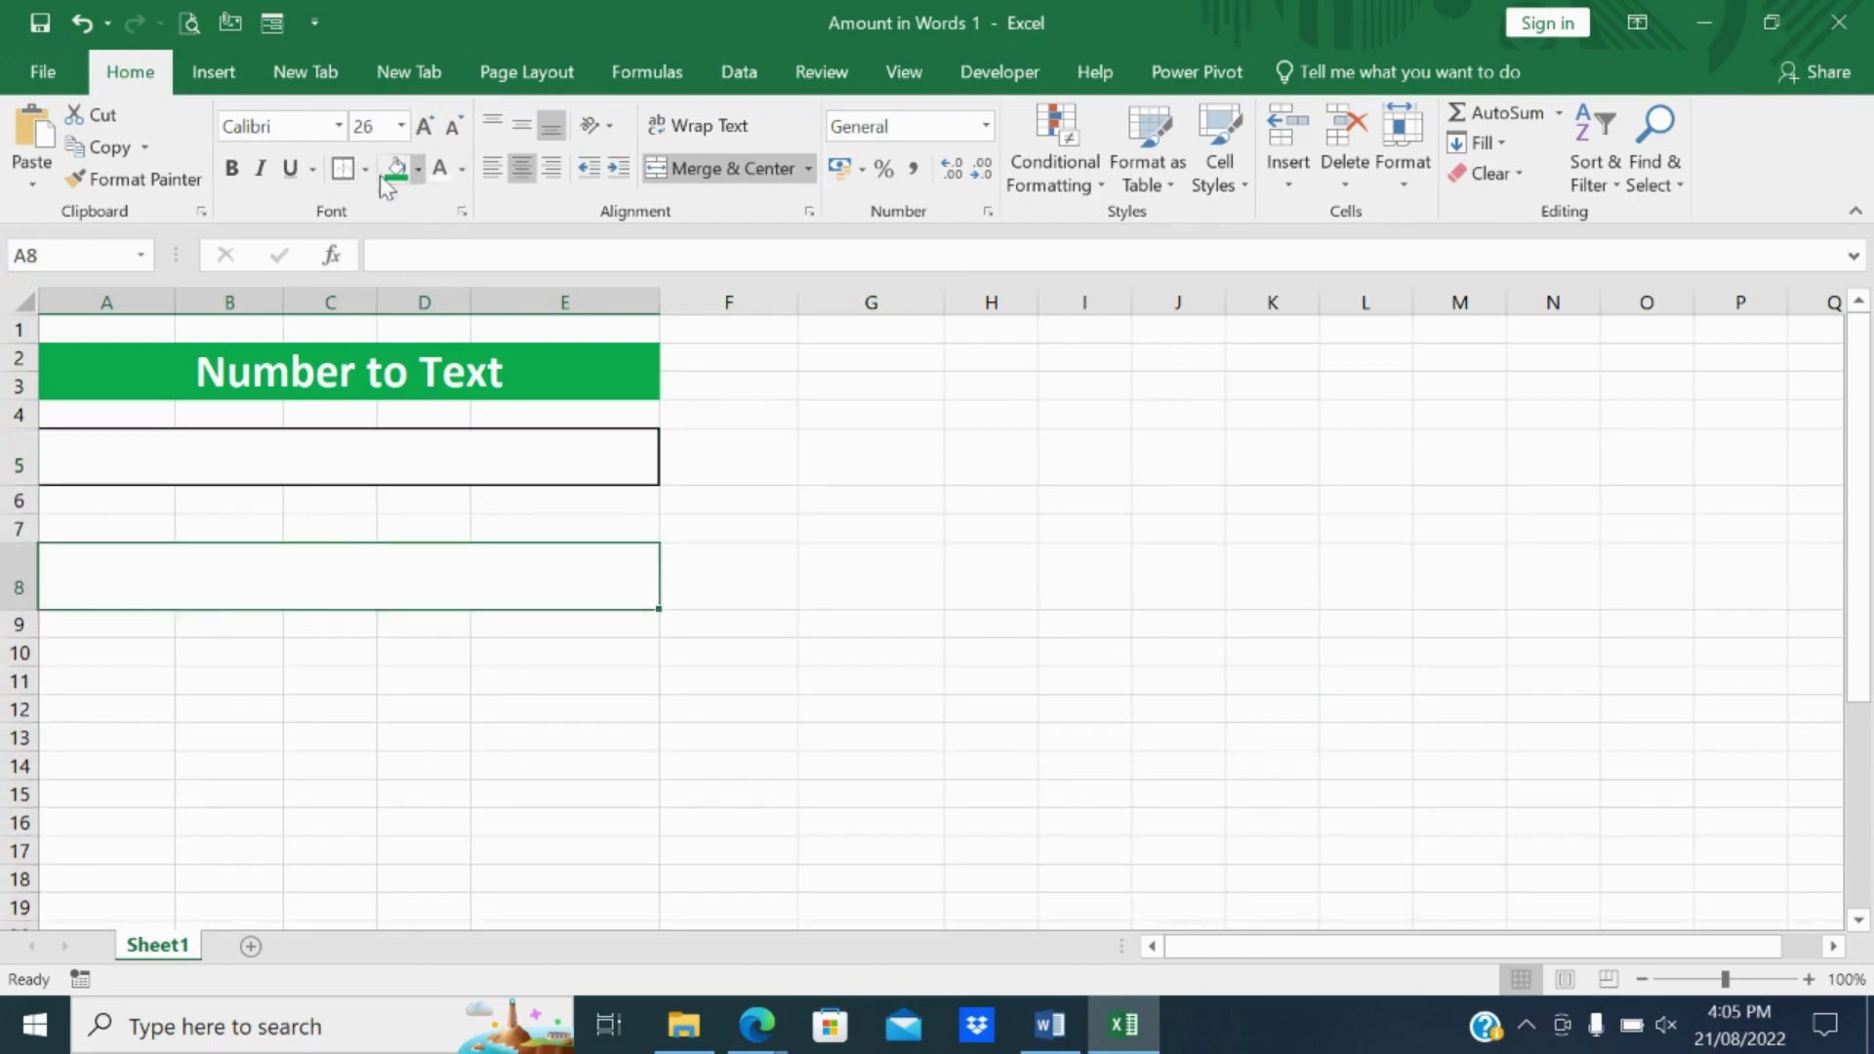
left_click(306, 449)
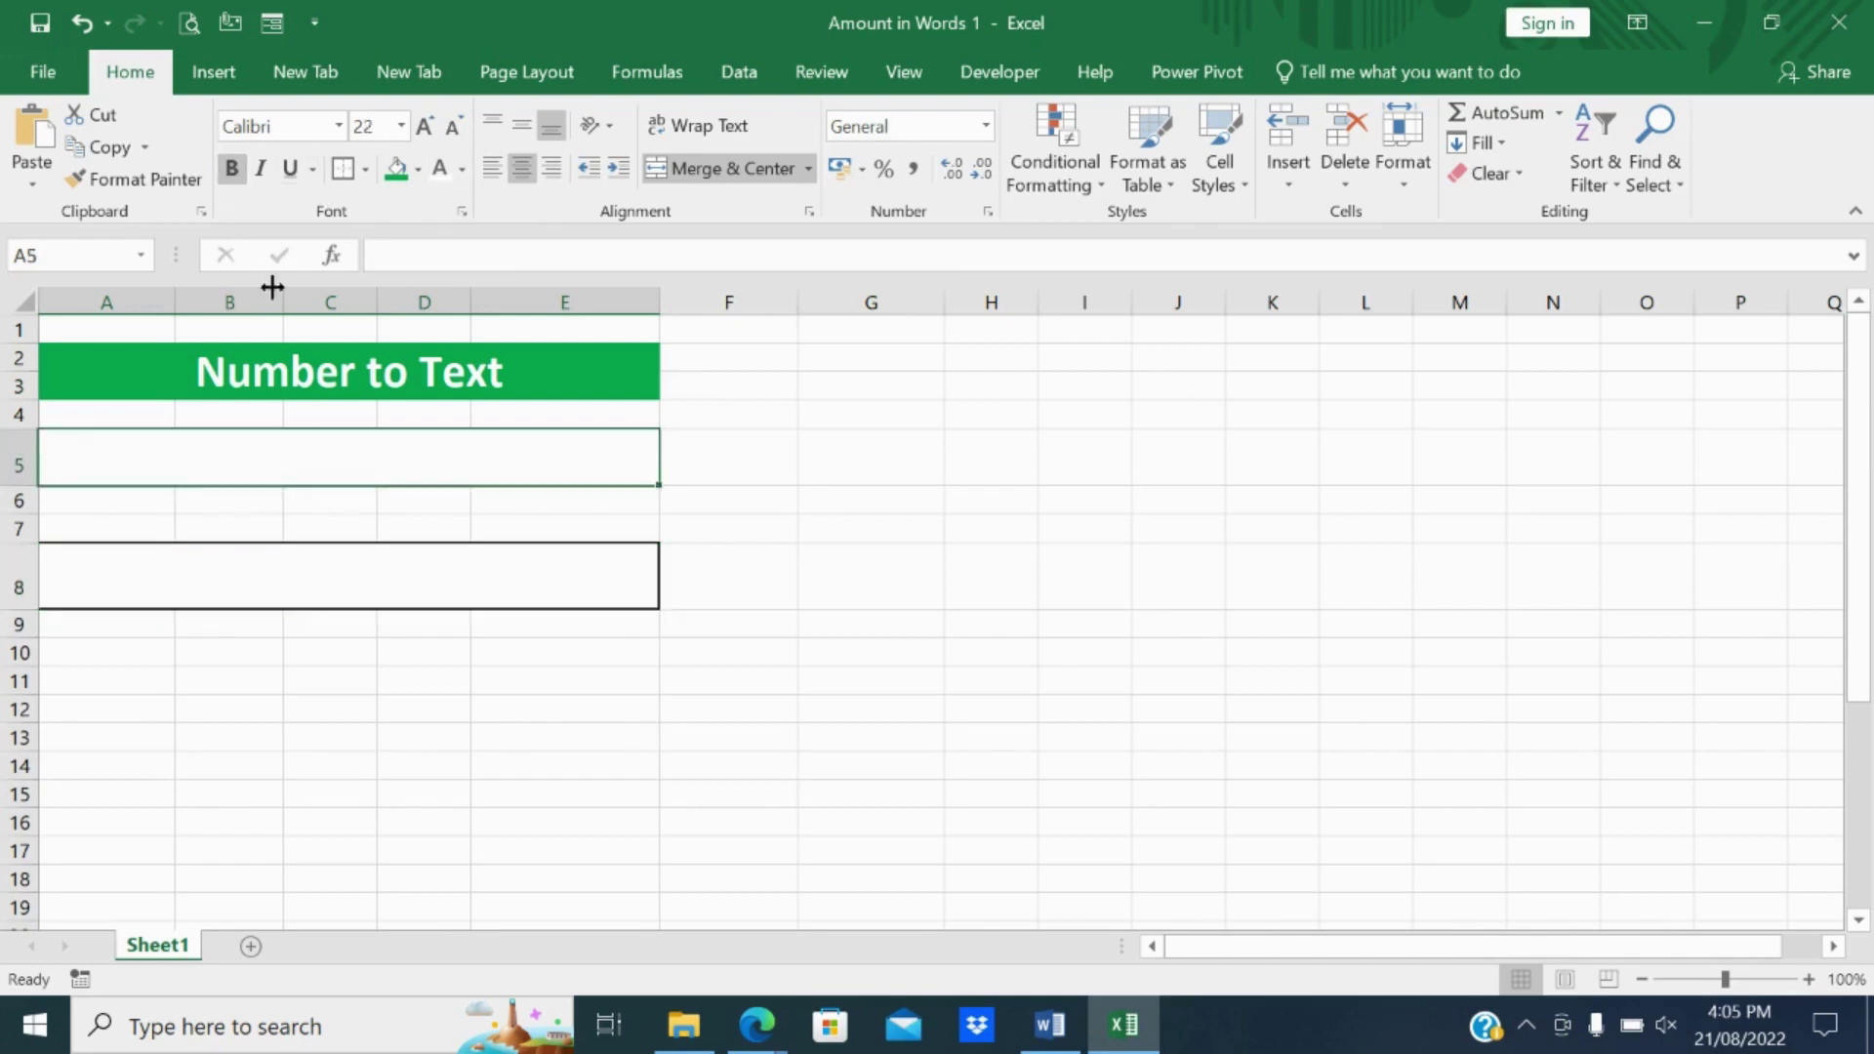
left_click(278, 594)
left_click(798, 450)
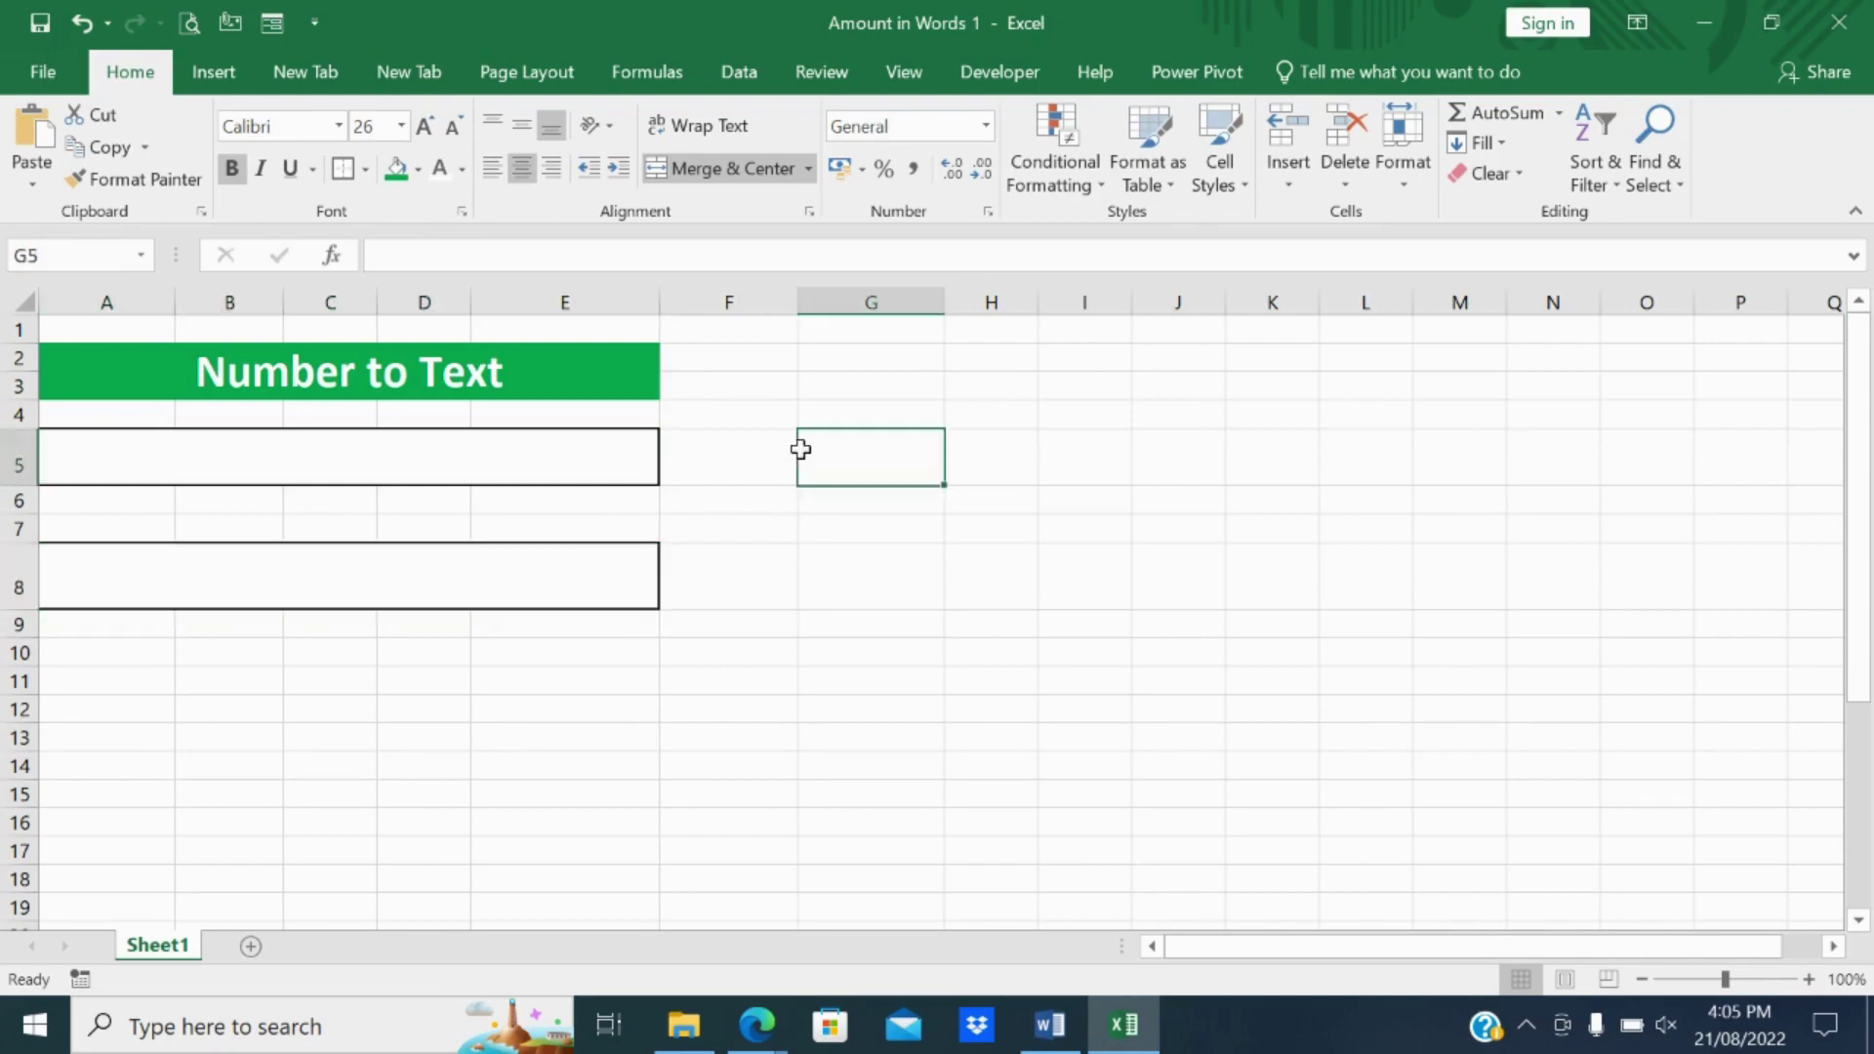
Draw a Line Arrow shape between G5 and F5
left_click(217, 73)
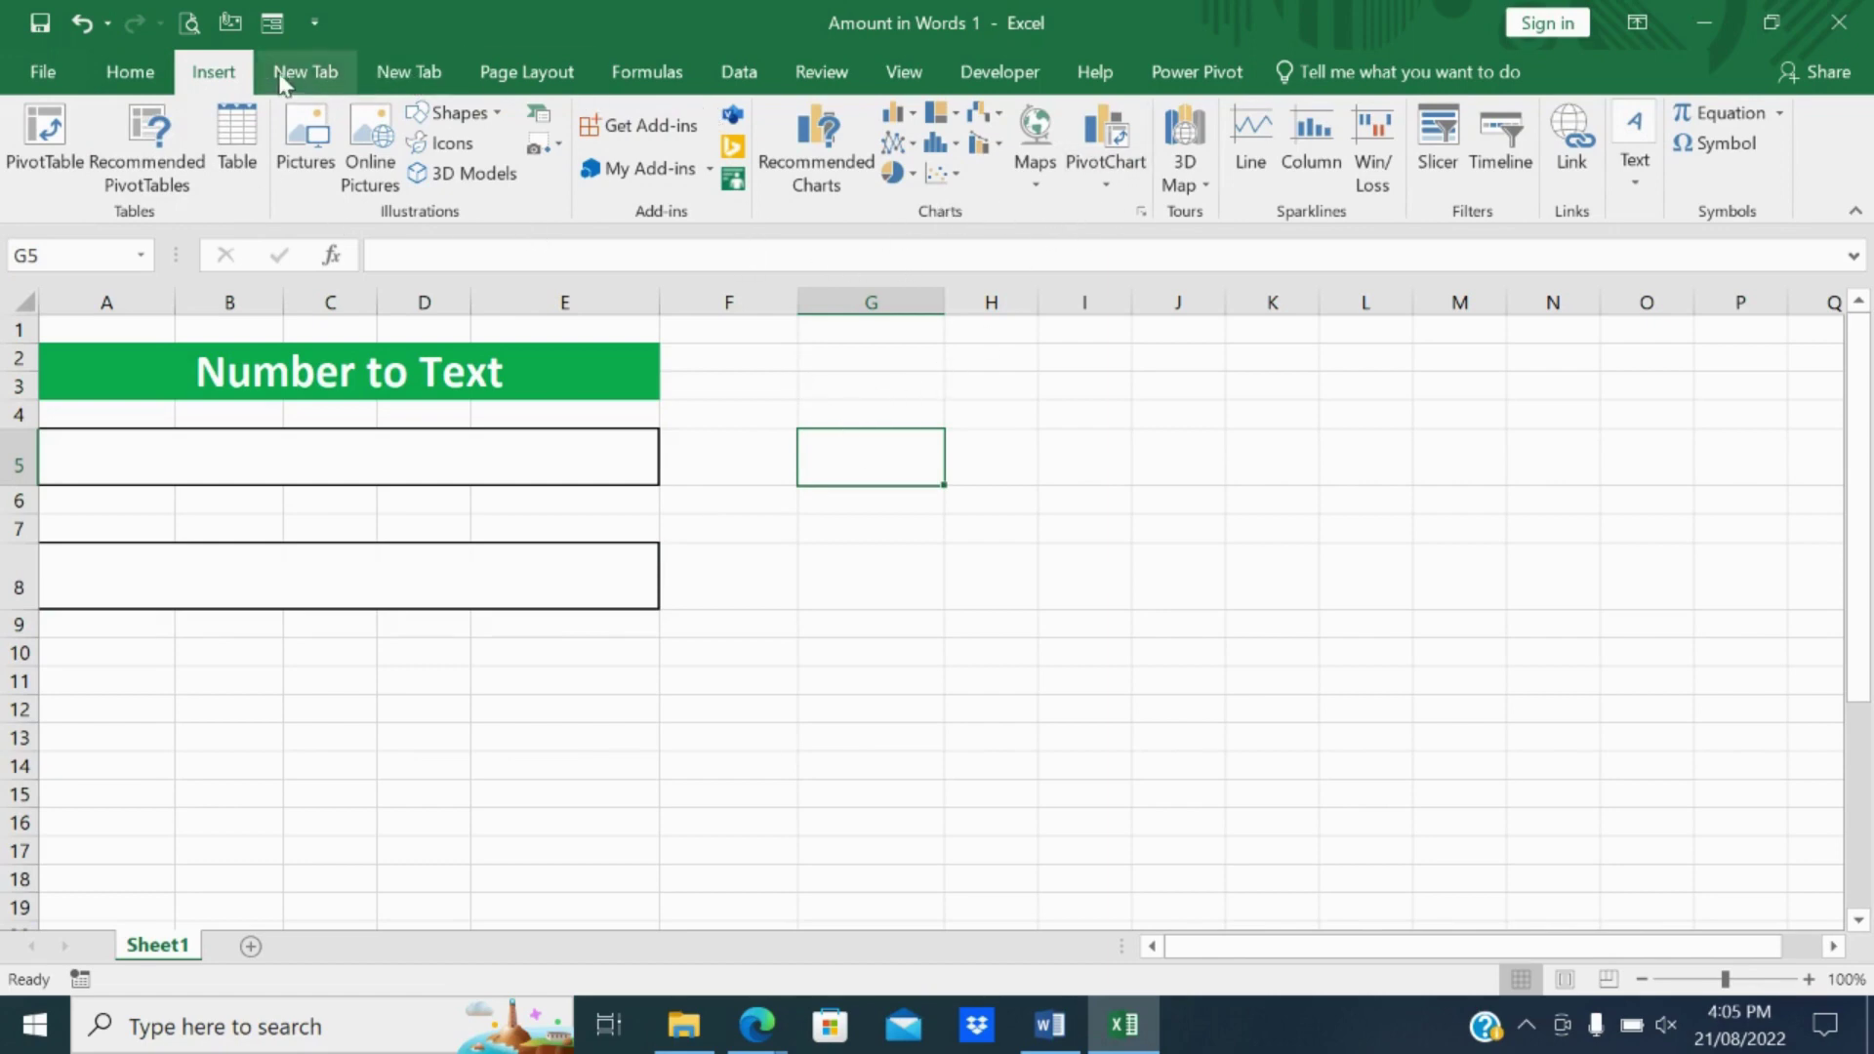
left_click(129, 72)
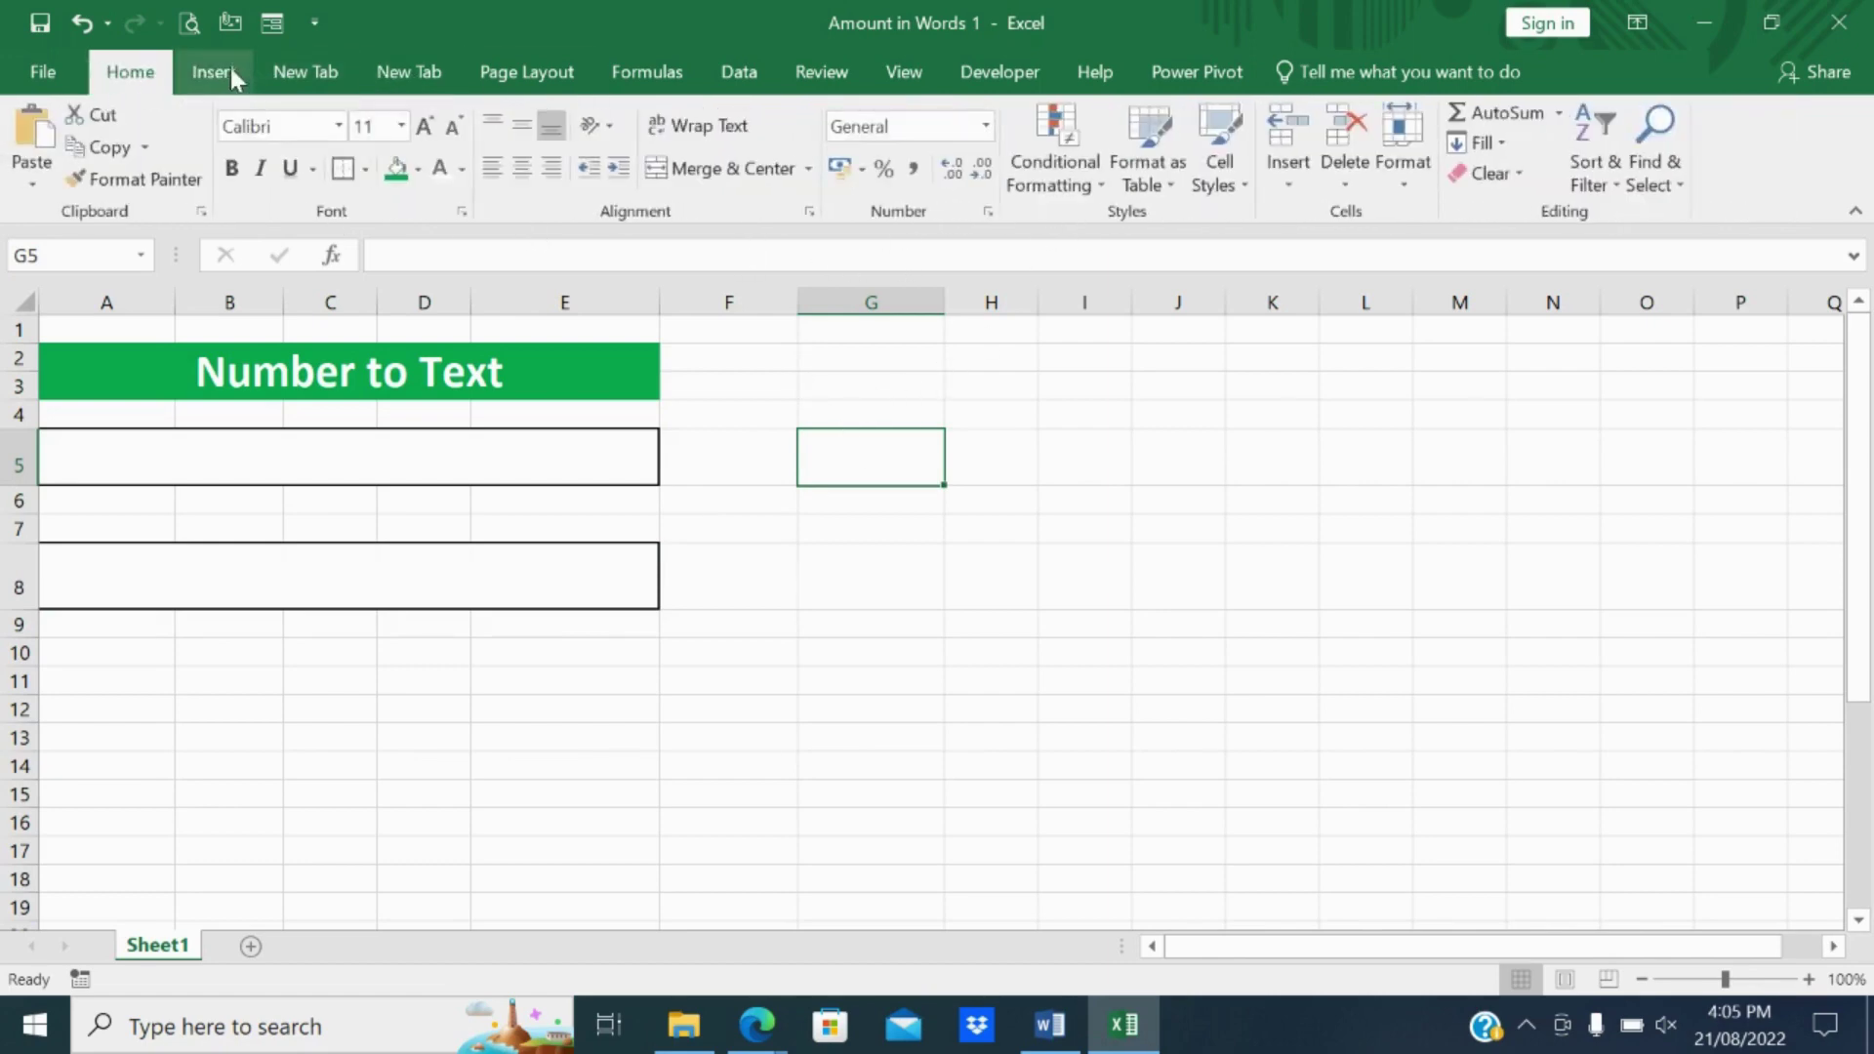
left_click(231, 68)
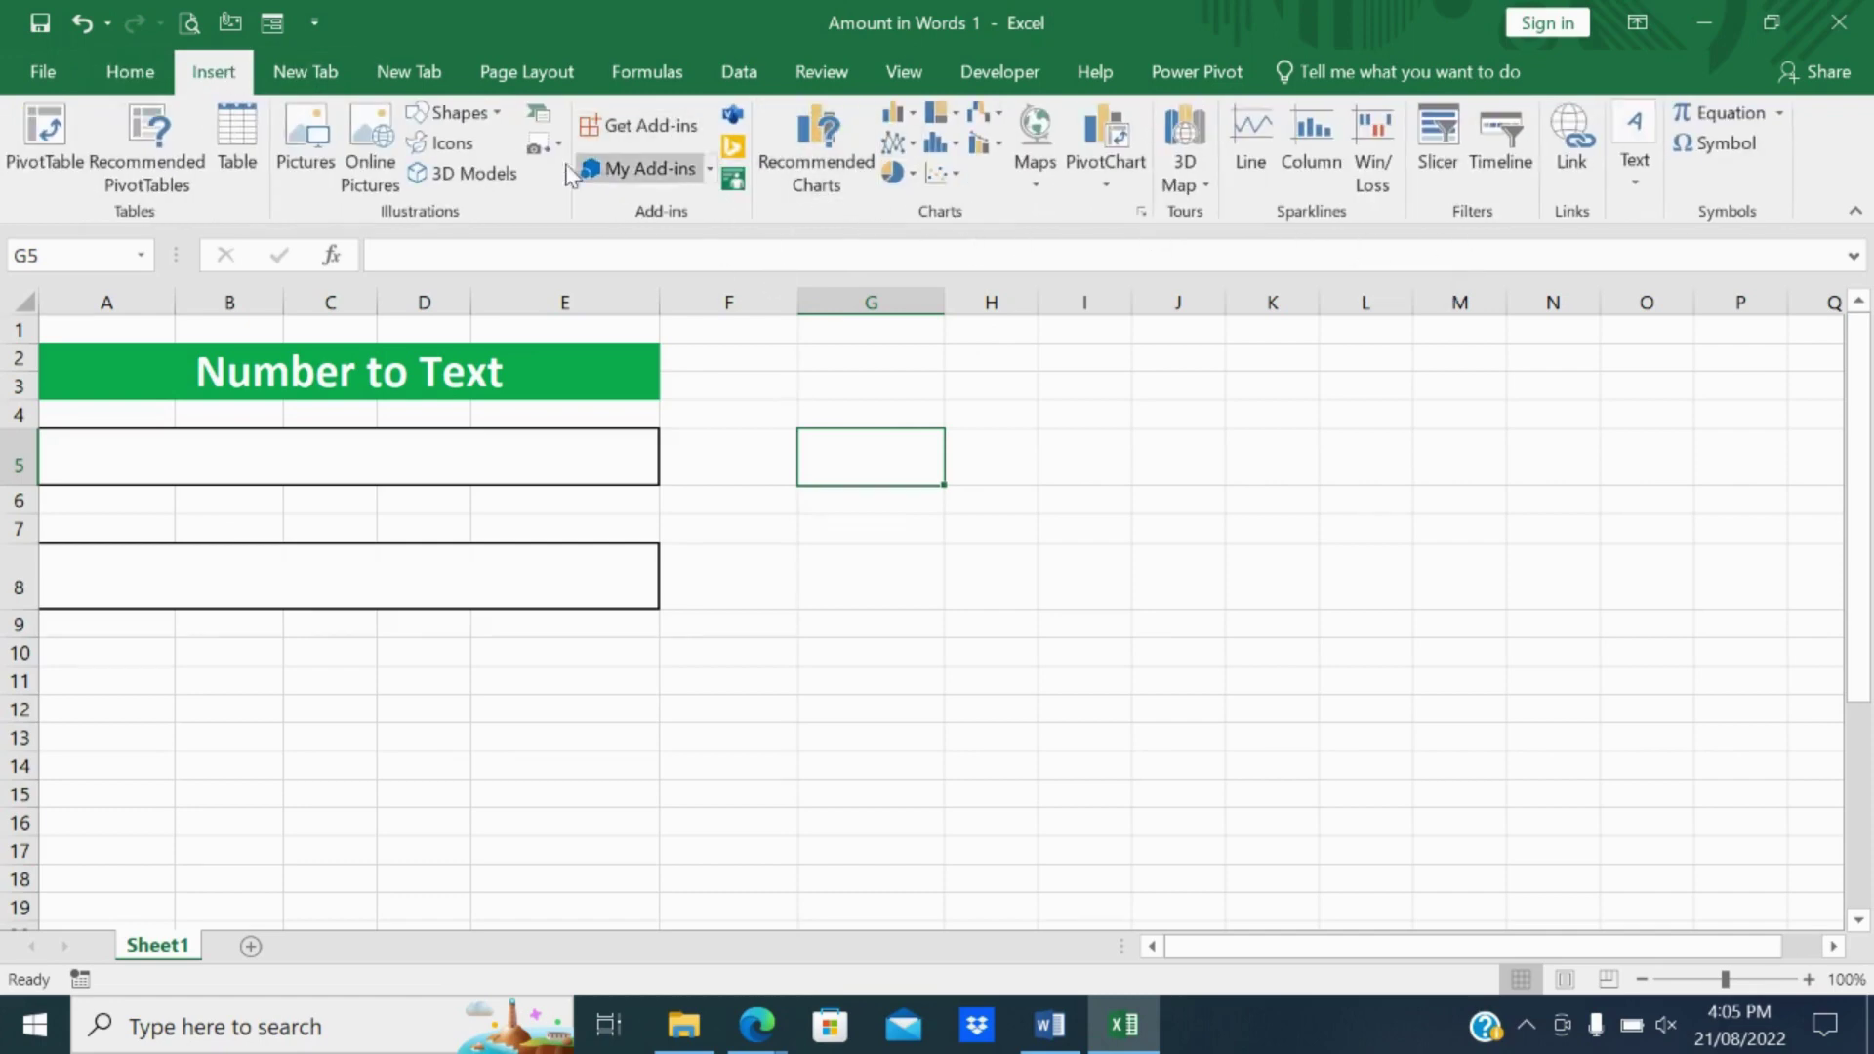
left_click(493, 120)
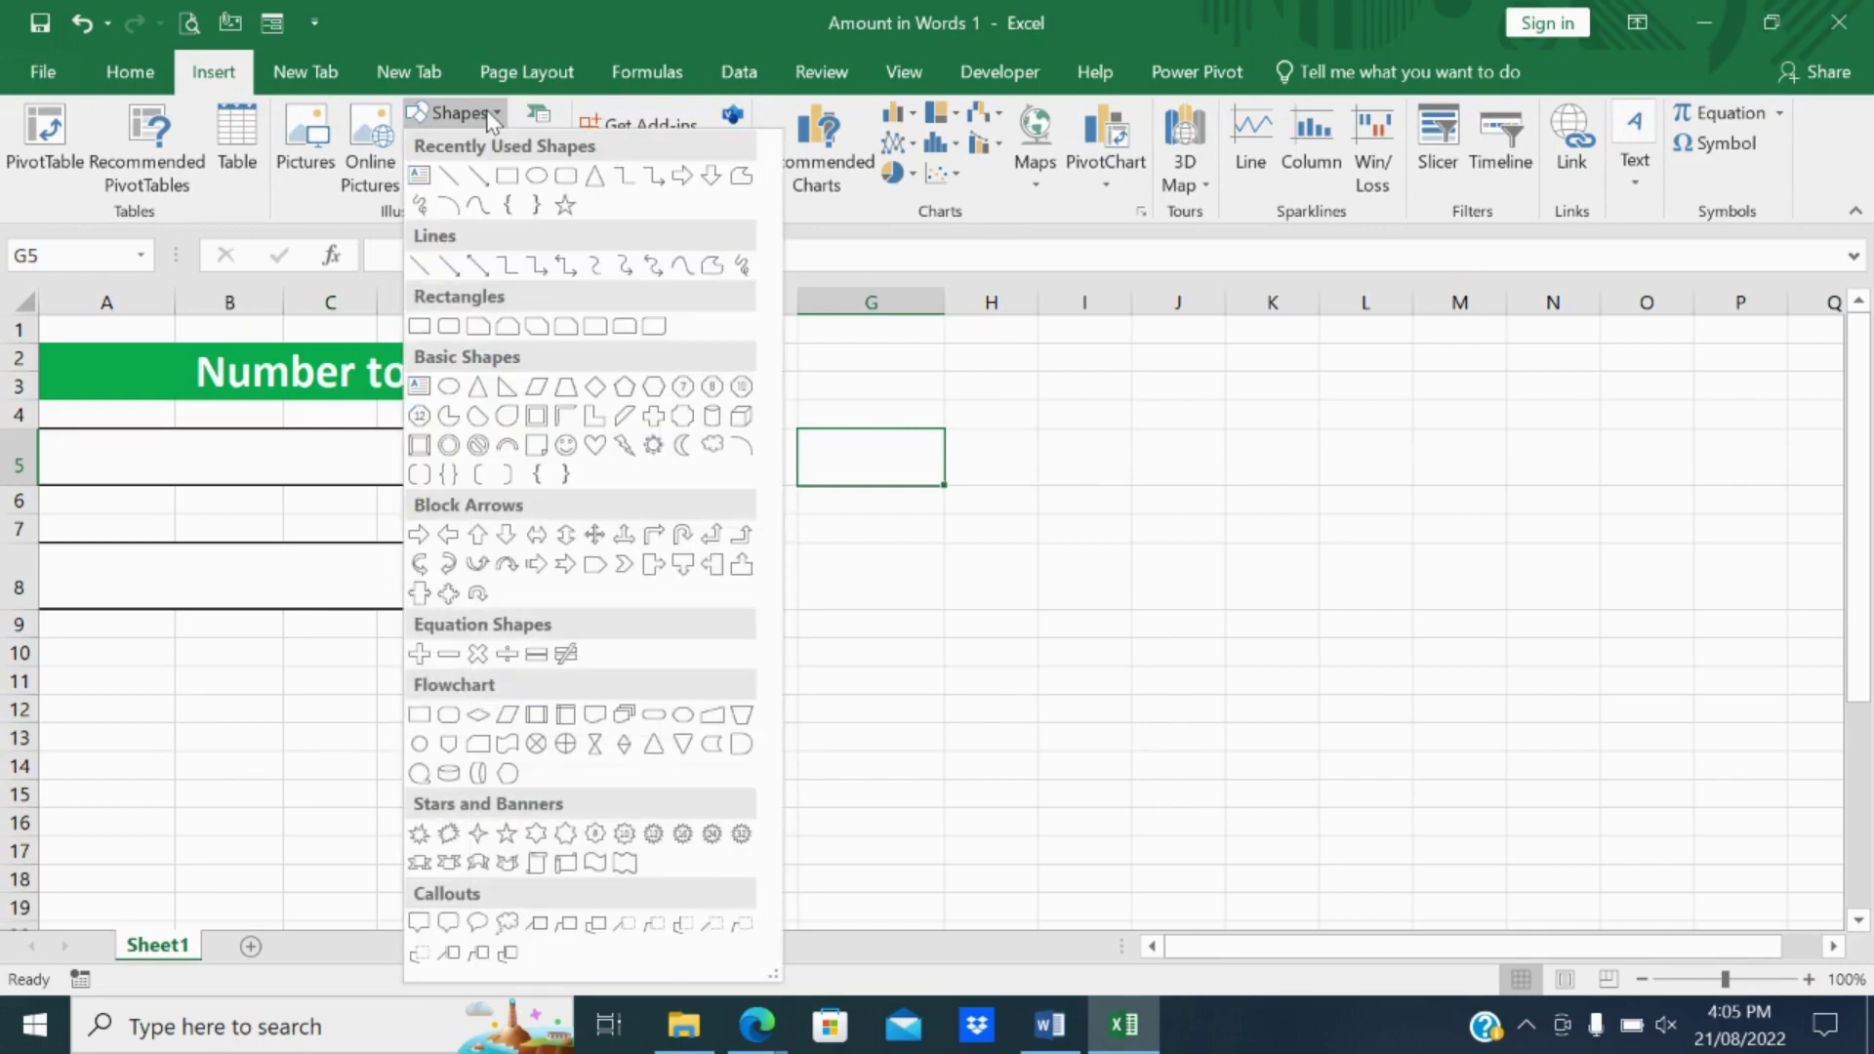
left_click(478, 177)
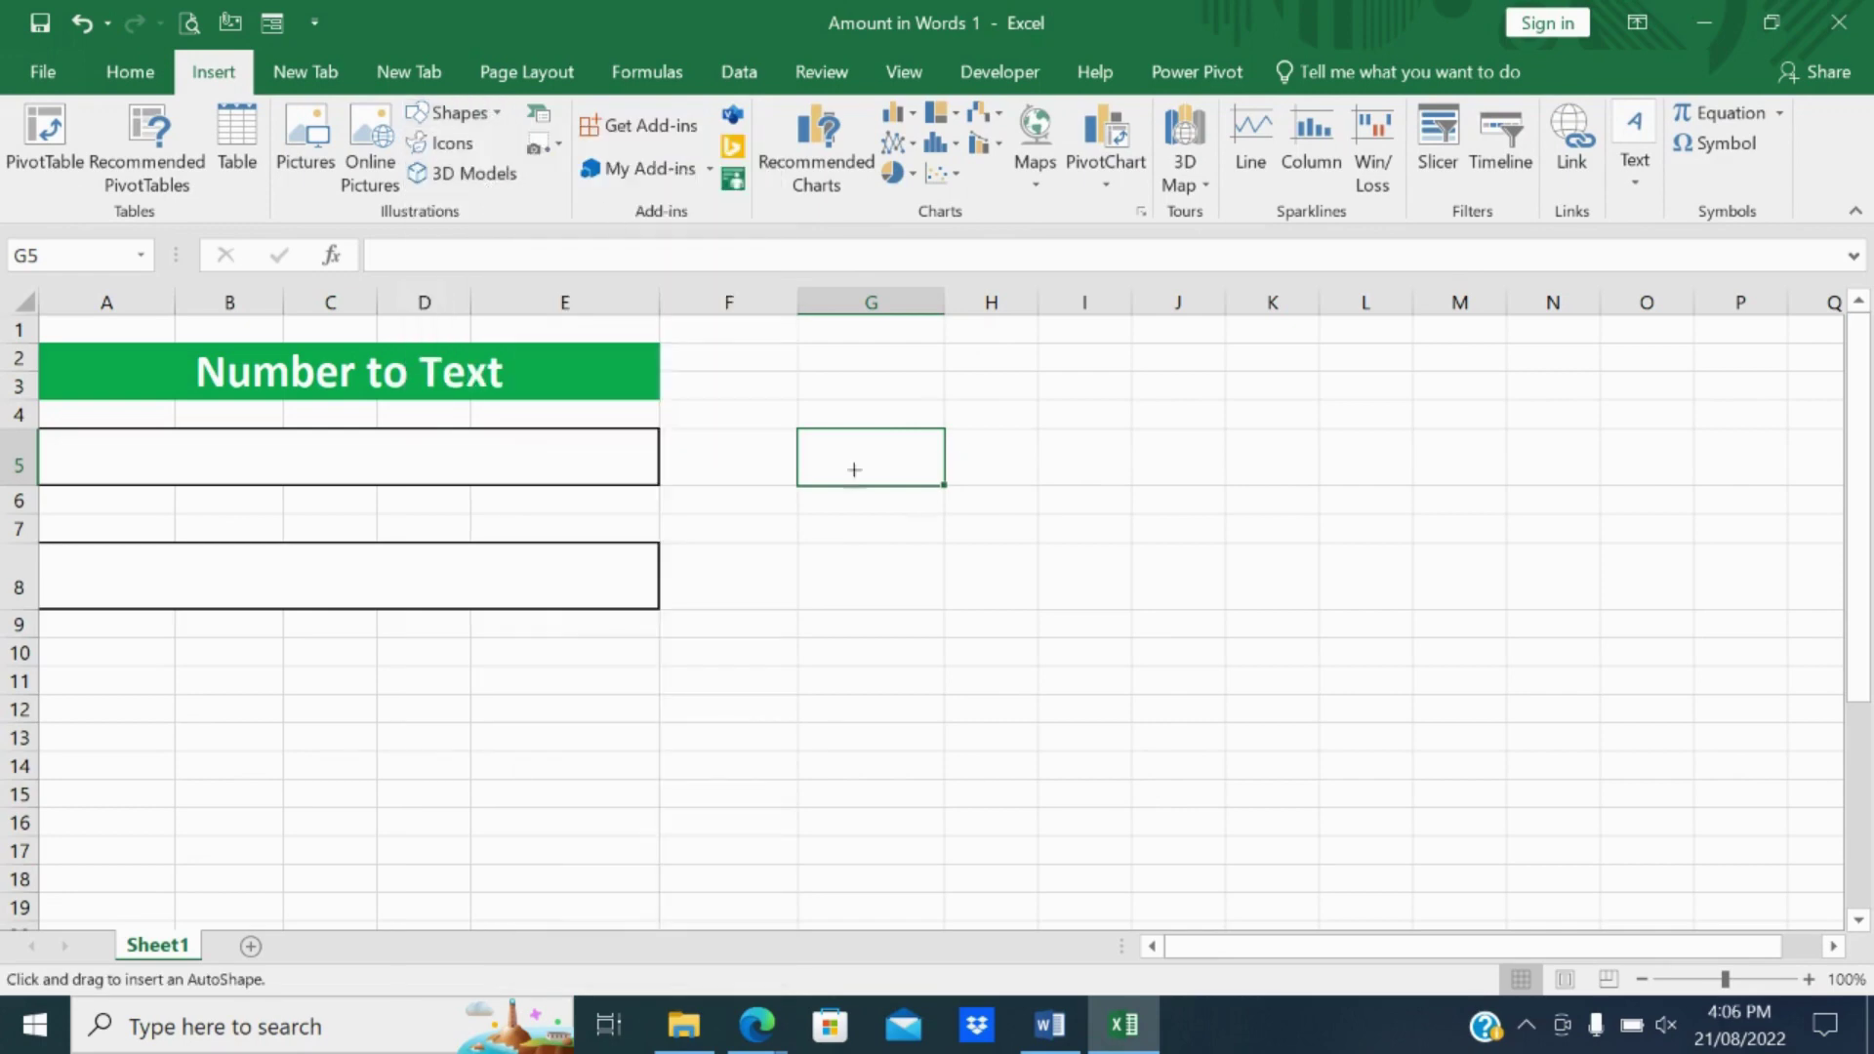
left_click_drag(788, 447, 602, 417)
mouse_move(602, 417)
left_mouse_down()
mouse_move(603, 448)
mouse_move(819, 447)
left_mouse_up()
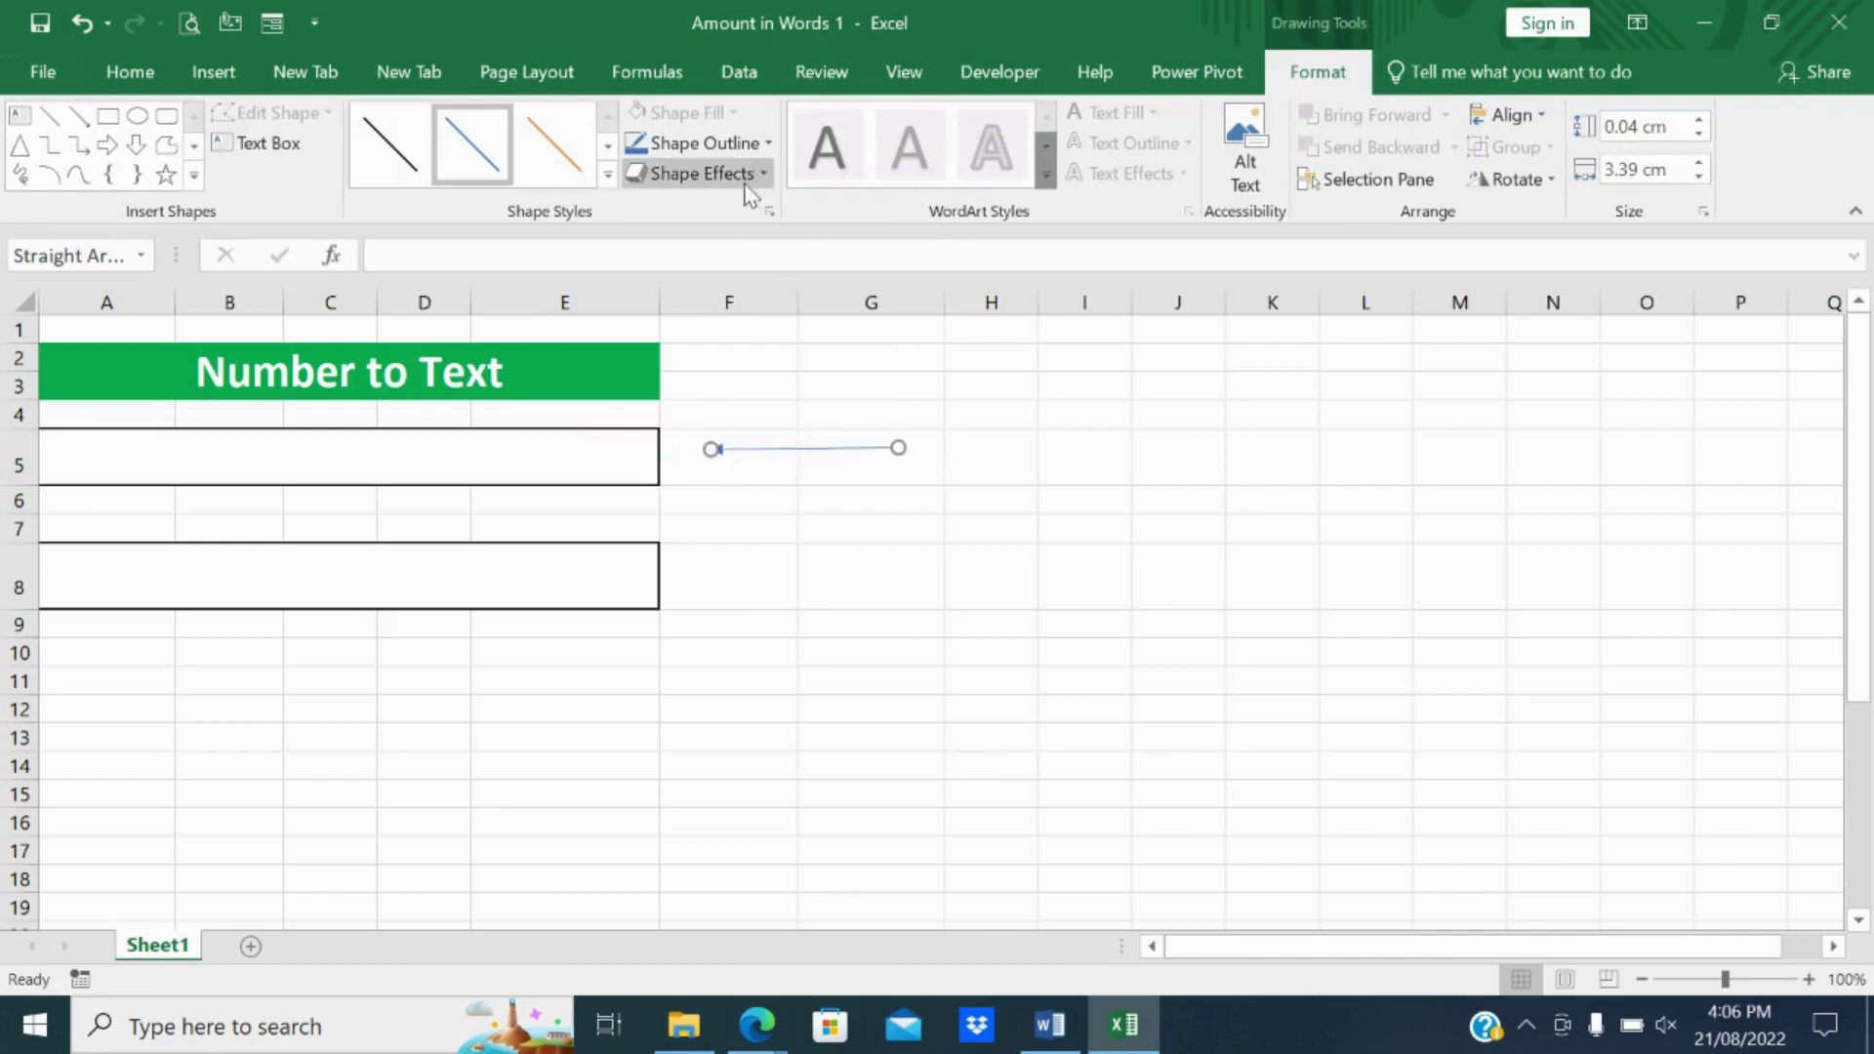
Give the arrow an orange shape style, 0 cm height and 3.6 cm width
left_click(607, 174)
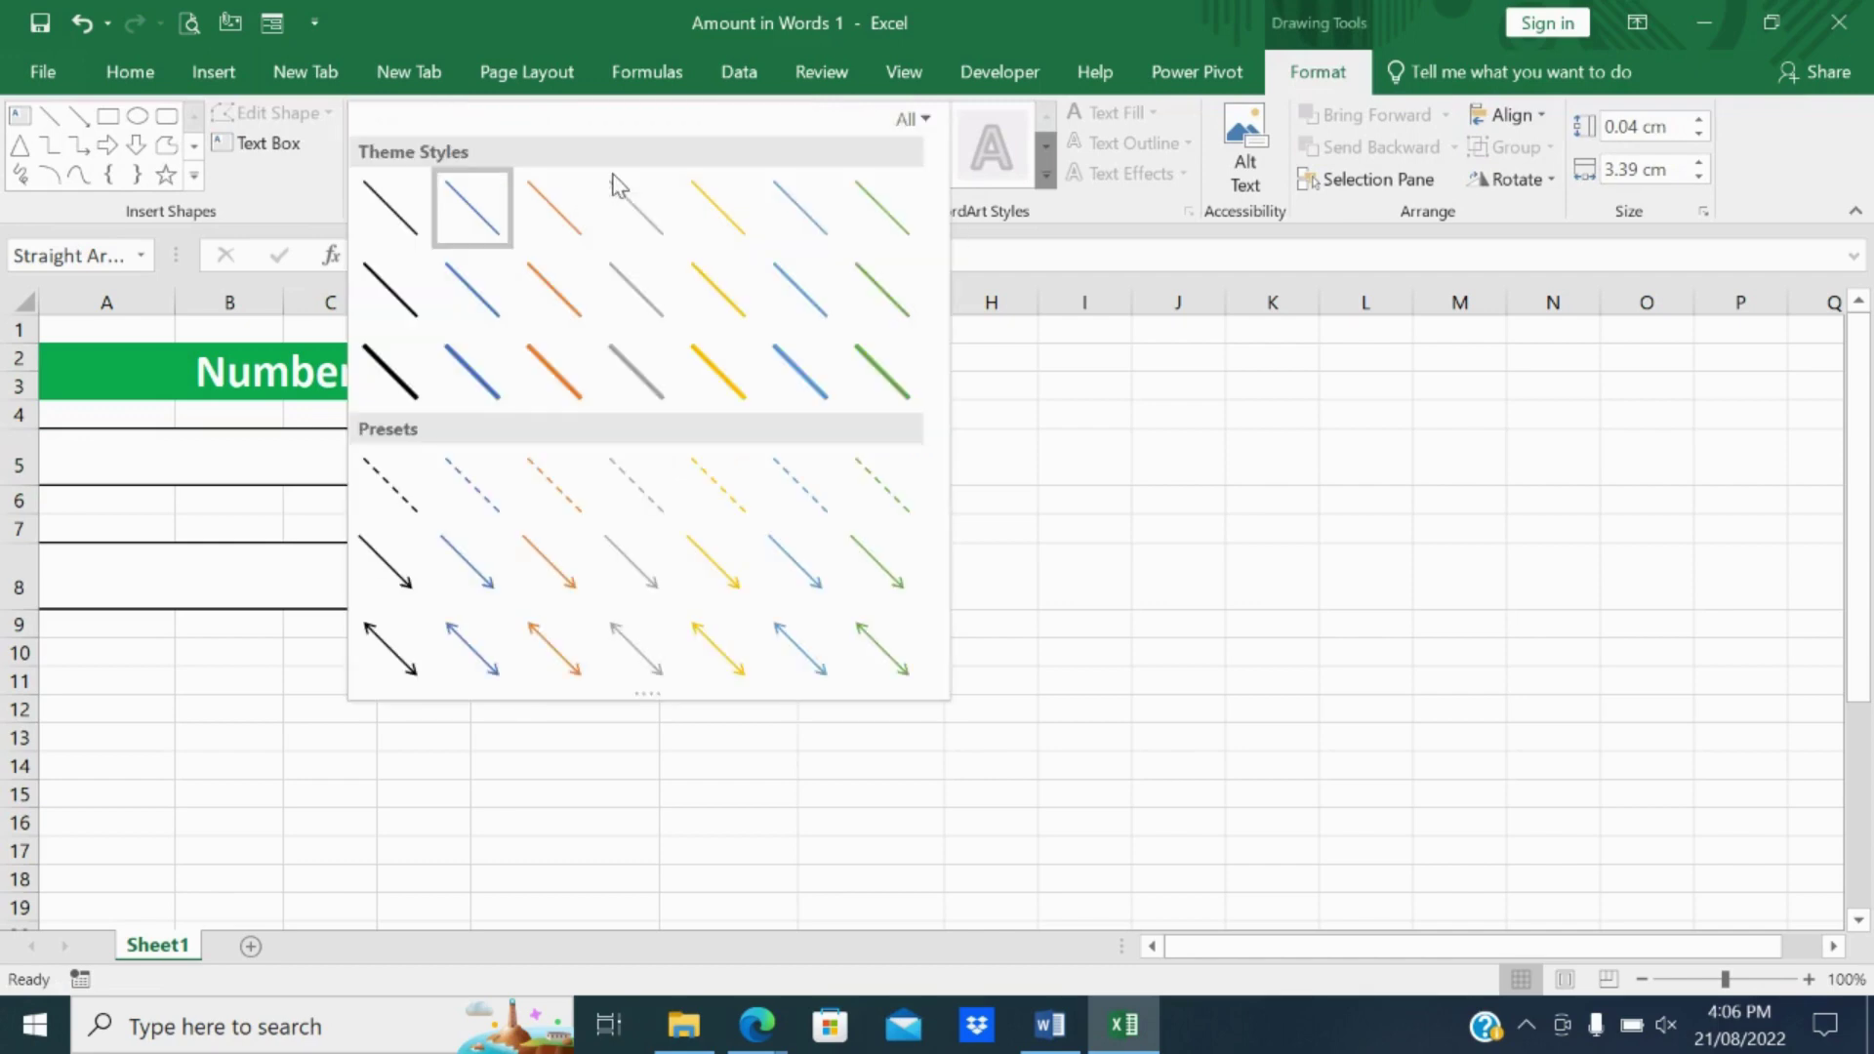
left_click(574, 379)
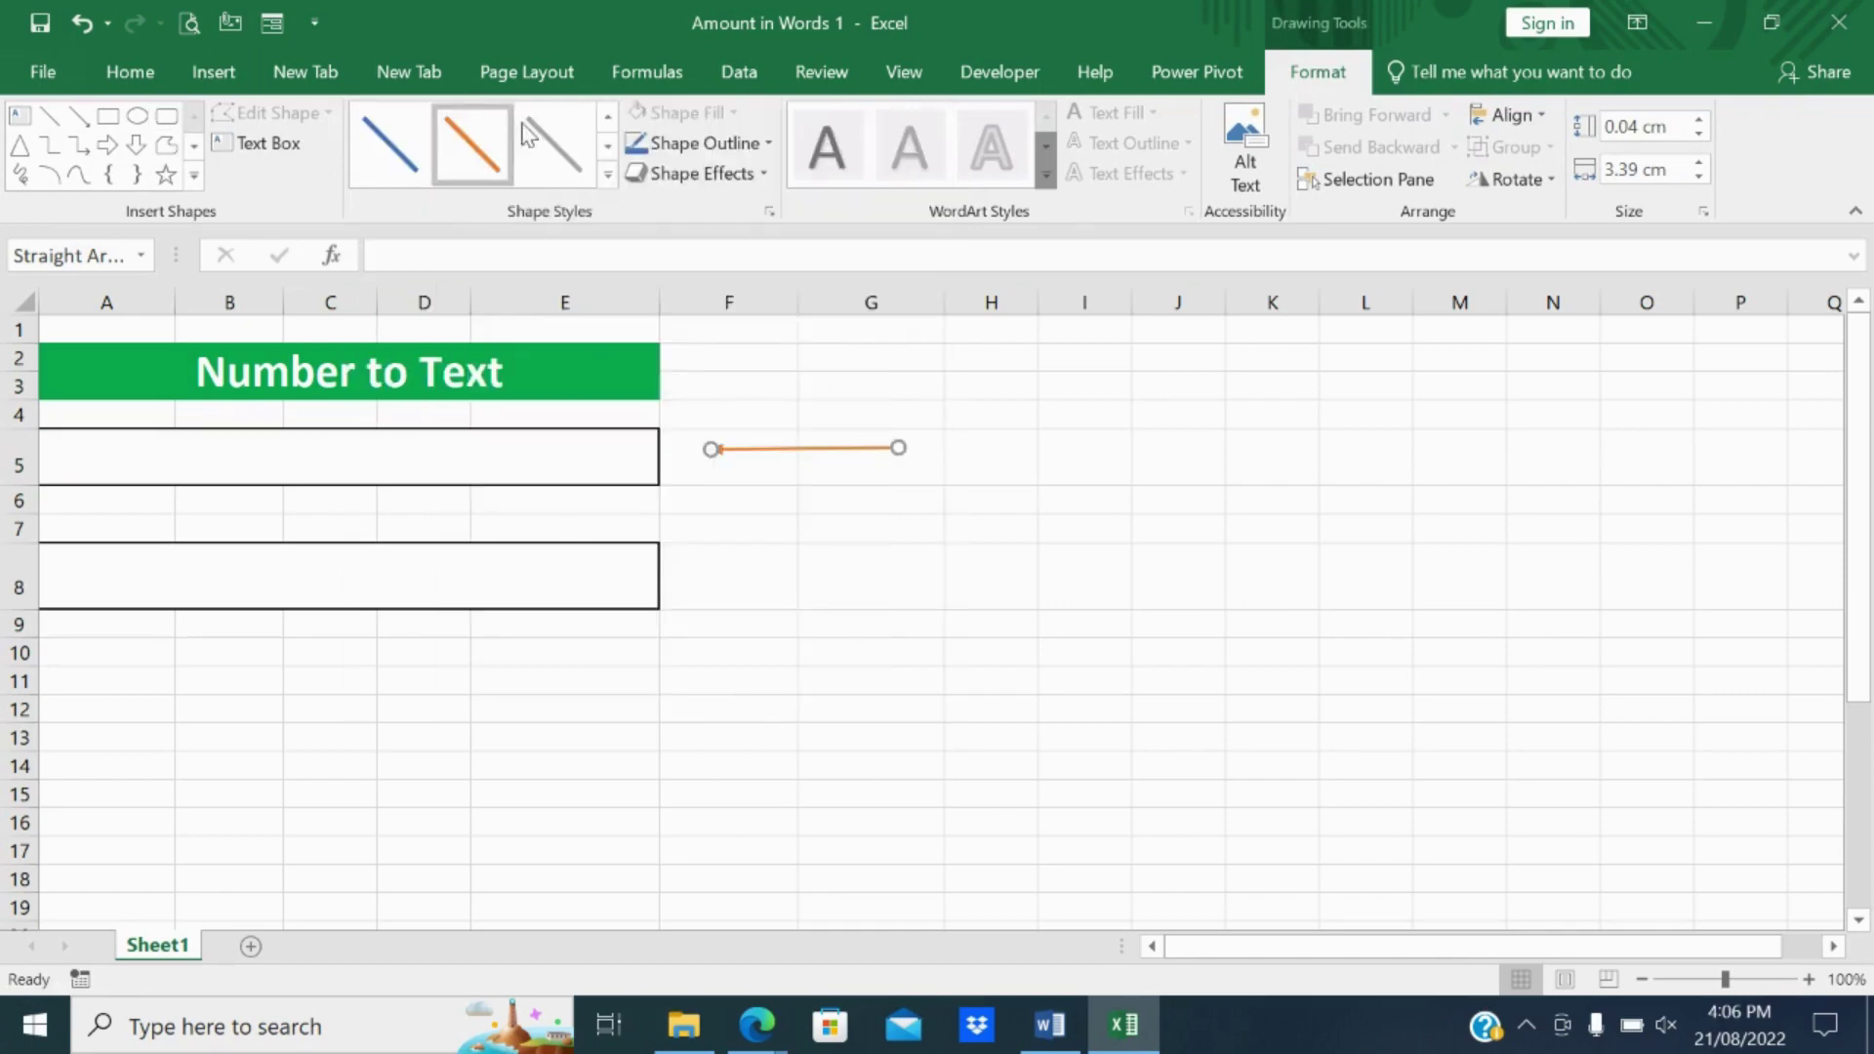
left_click(1700, 119)
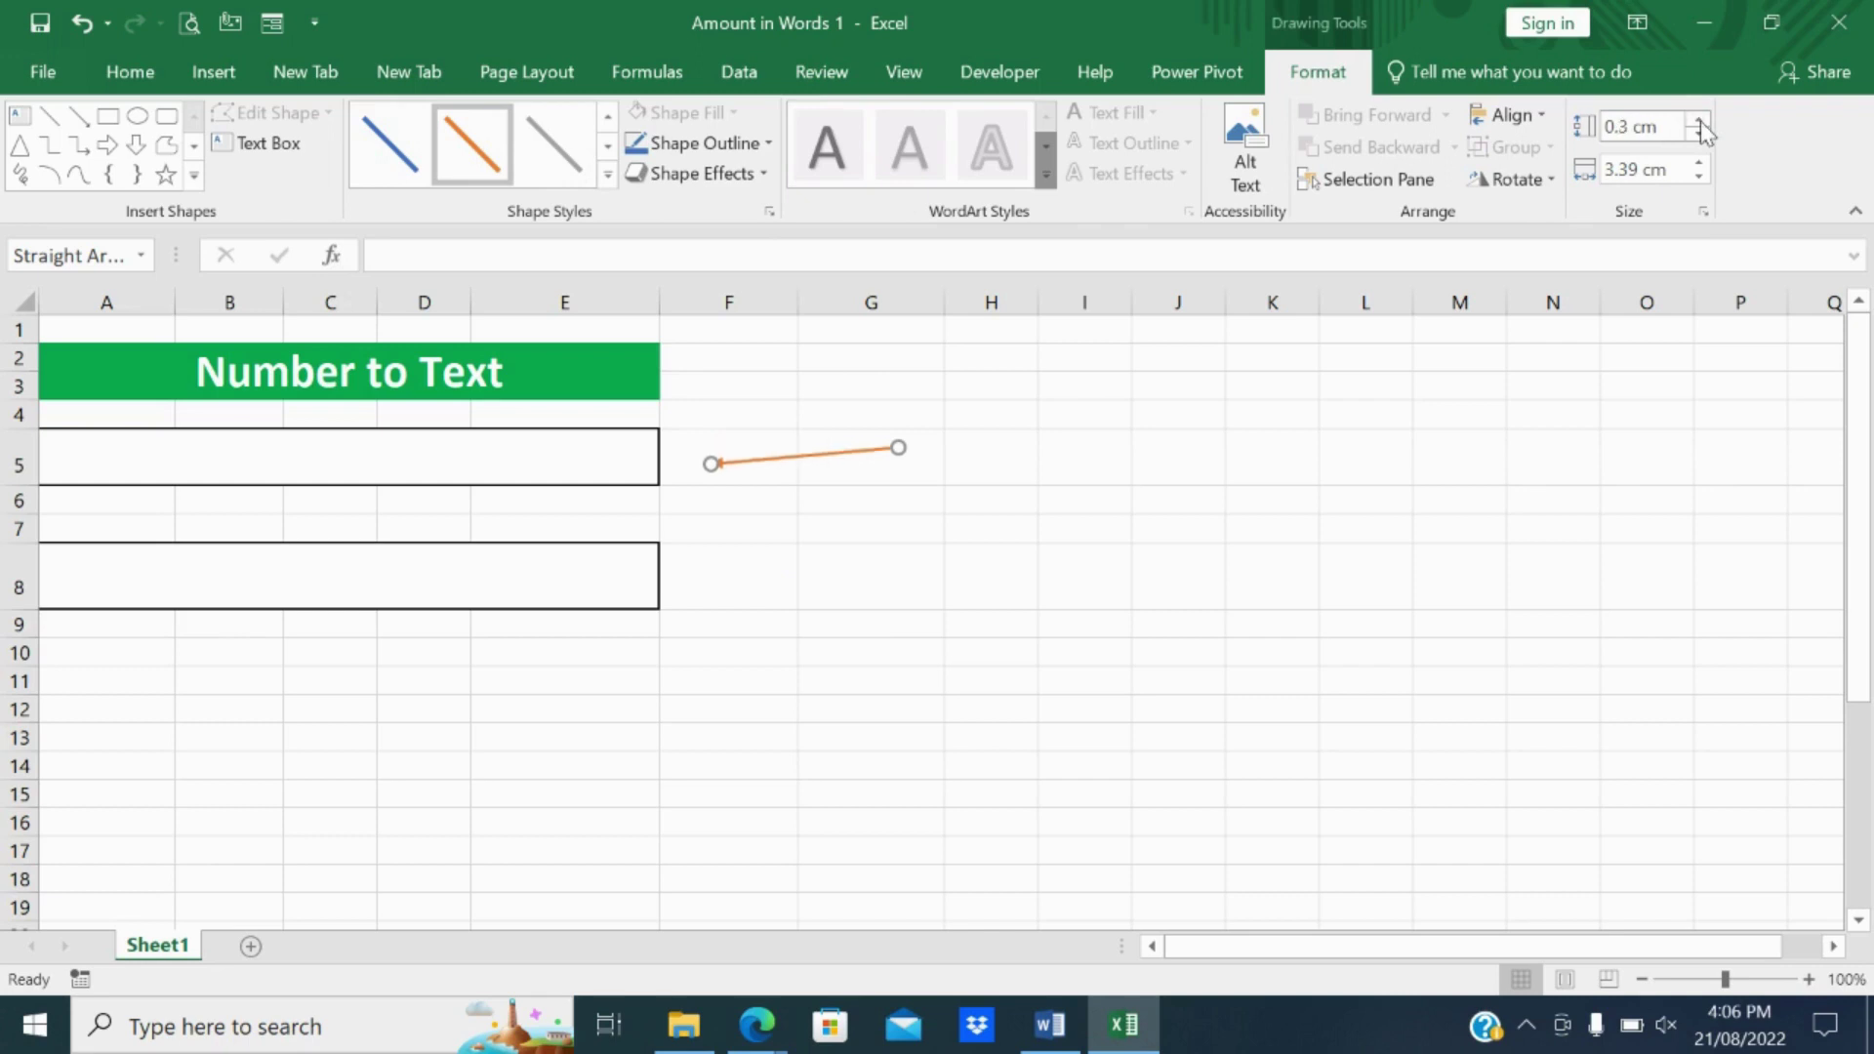
left_click(1700, 136)
left_click(1700, 137)
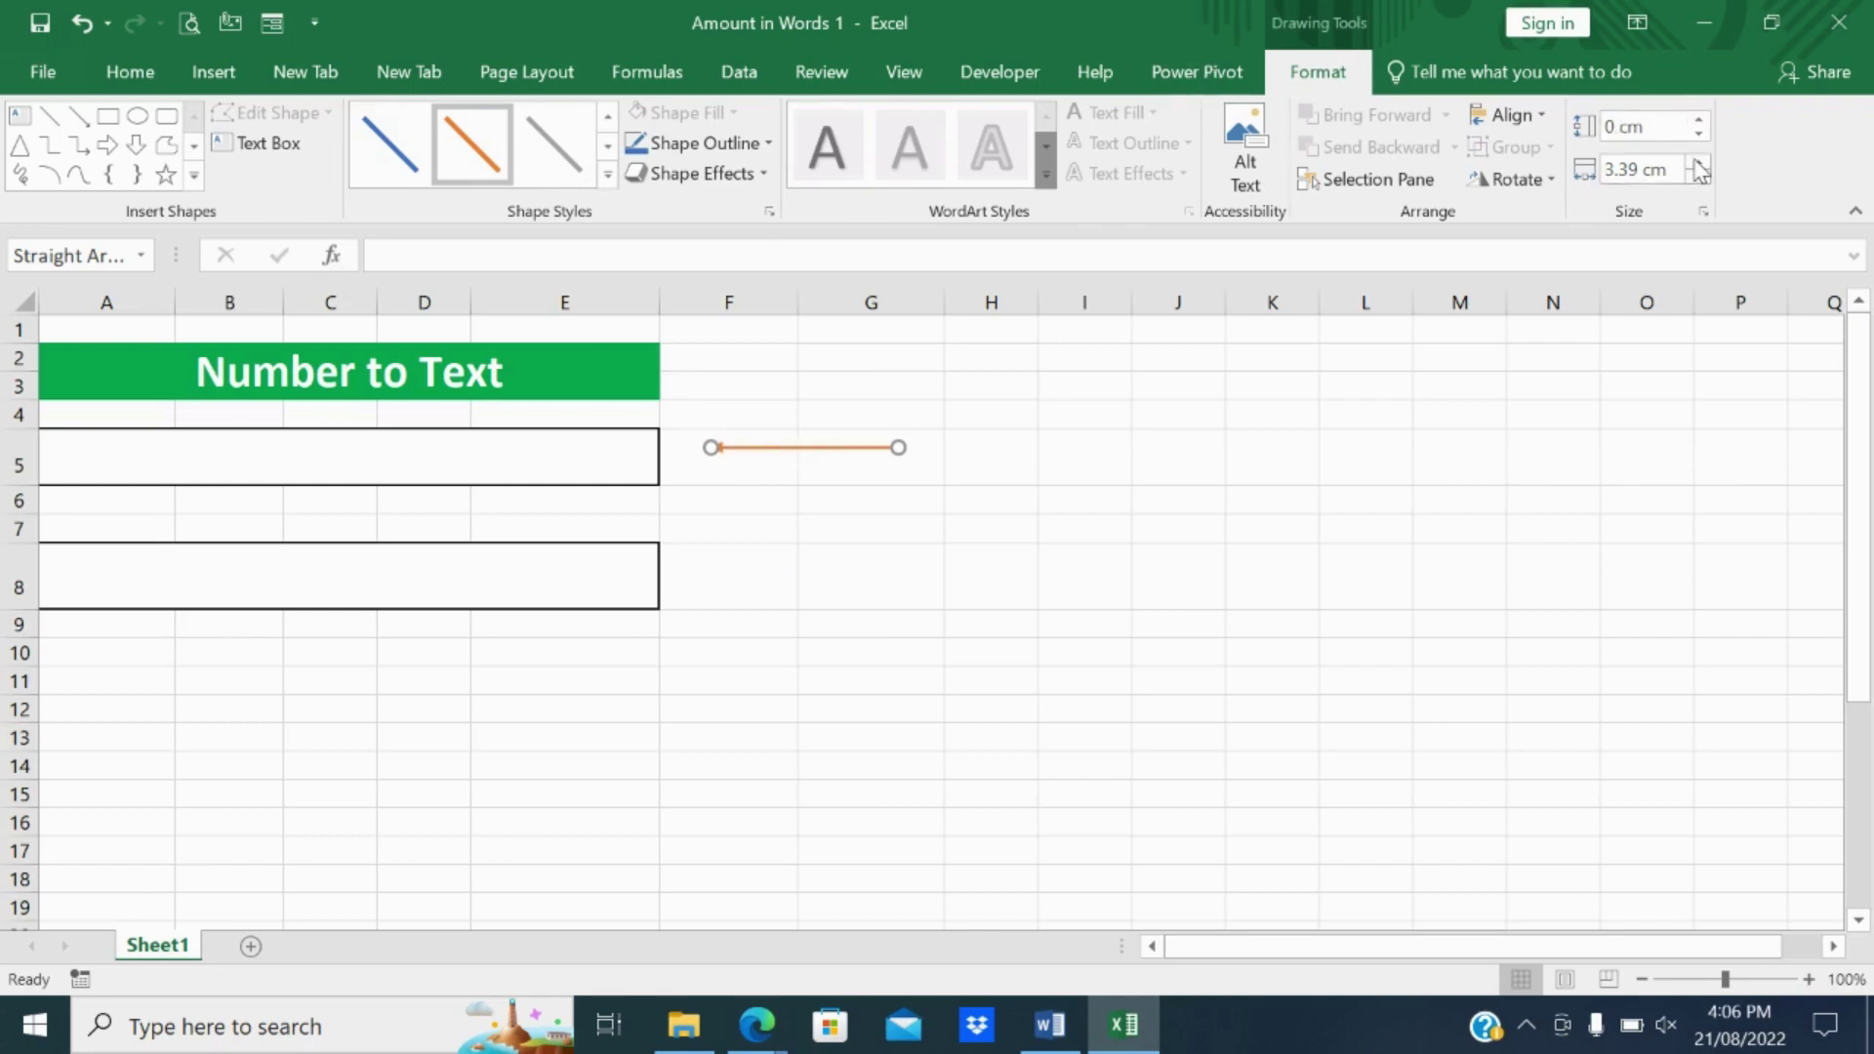
left_click(1698, 164)
left_click(1698, 164)
left_click(1698, 164)
Set the orange arrow's outline weight to 3 pt, then 6 pt
left_click(129, 72)
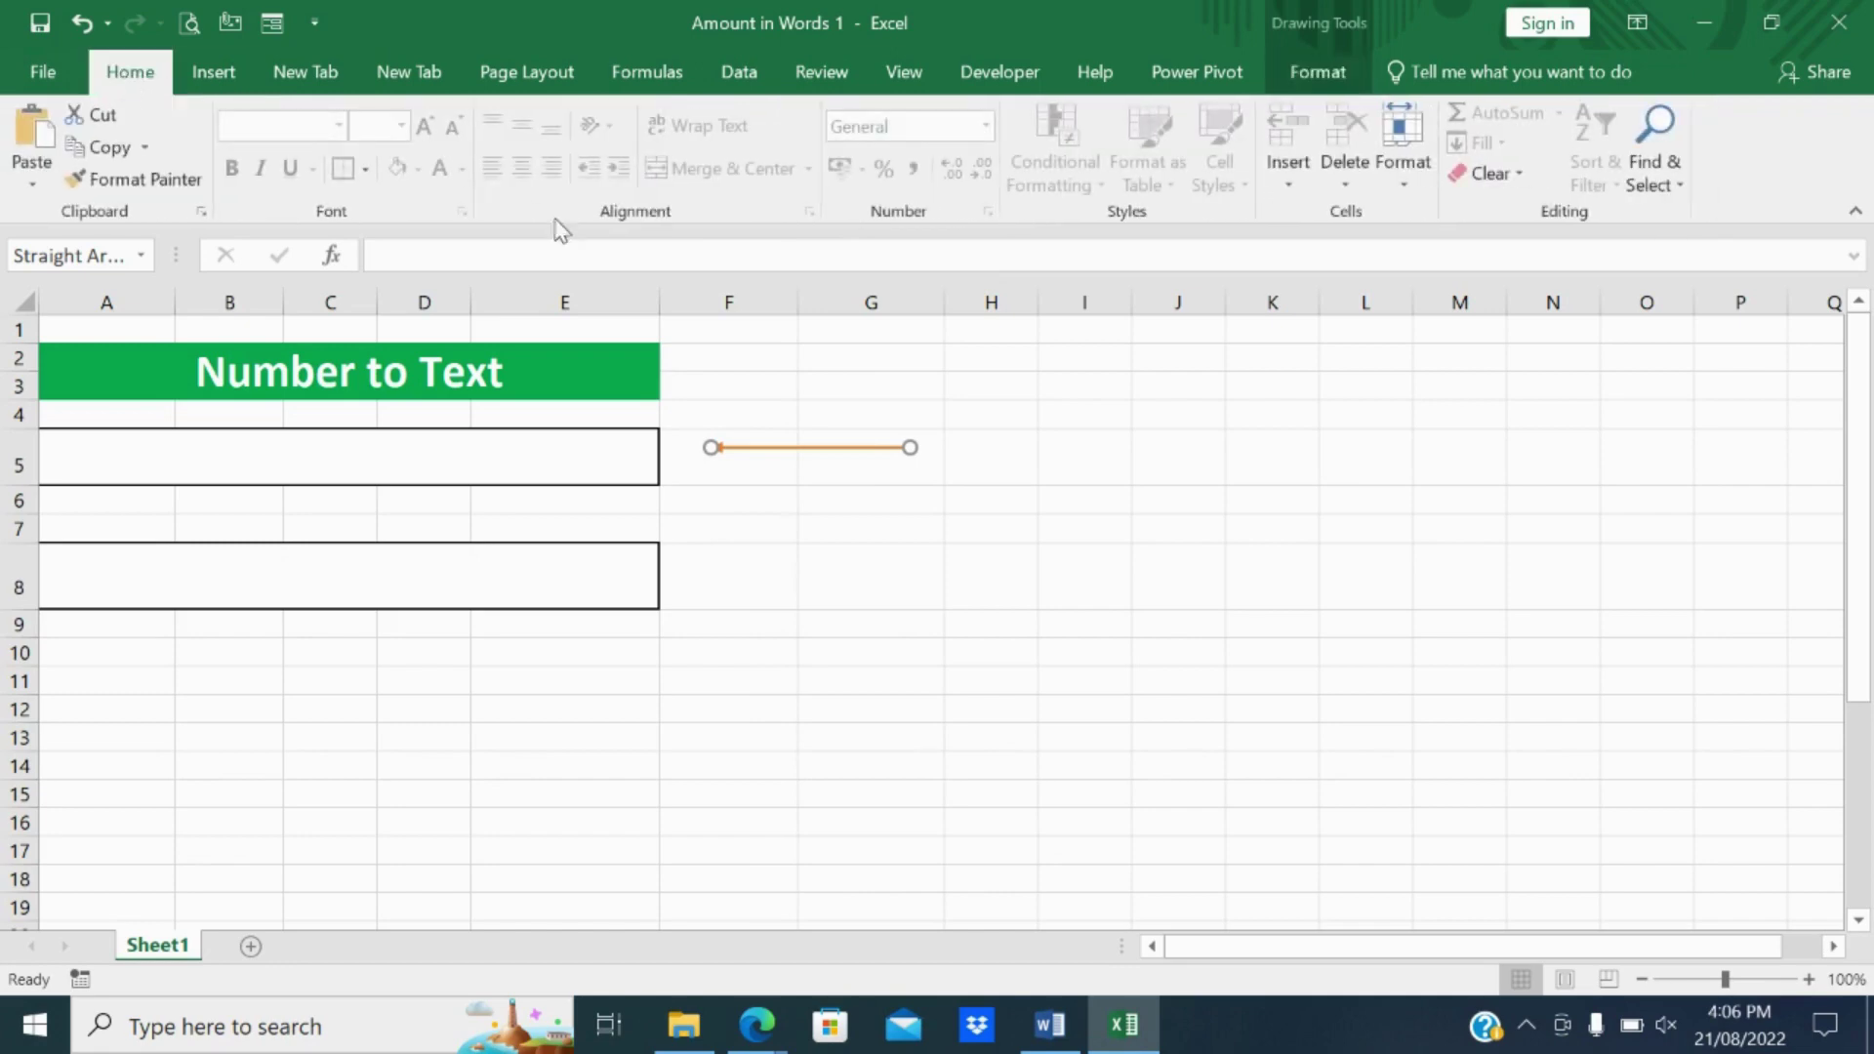
double_click(803, 447)
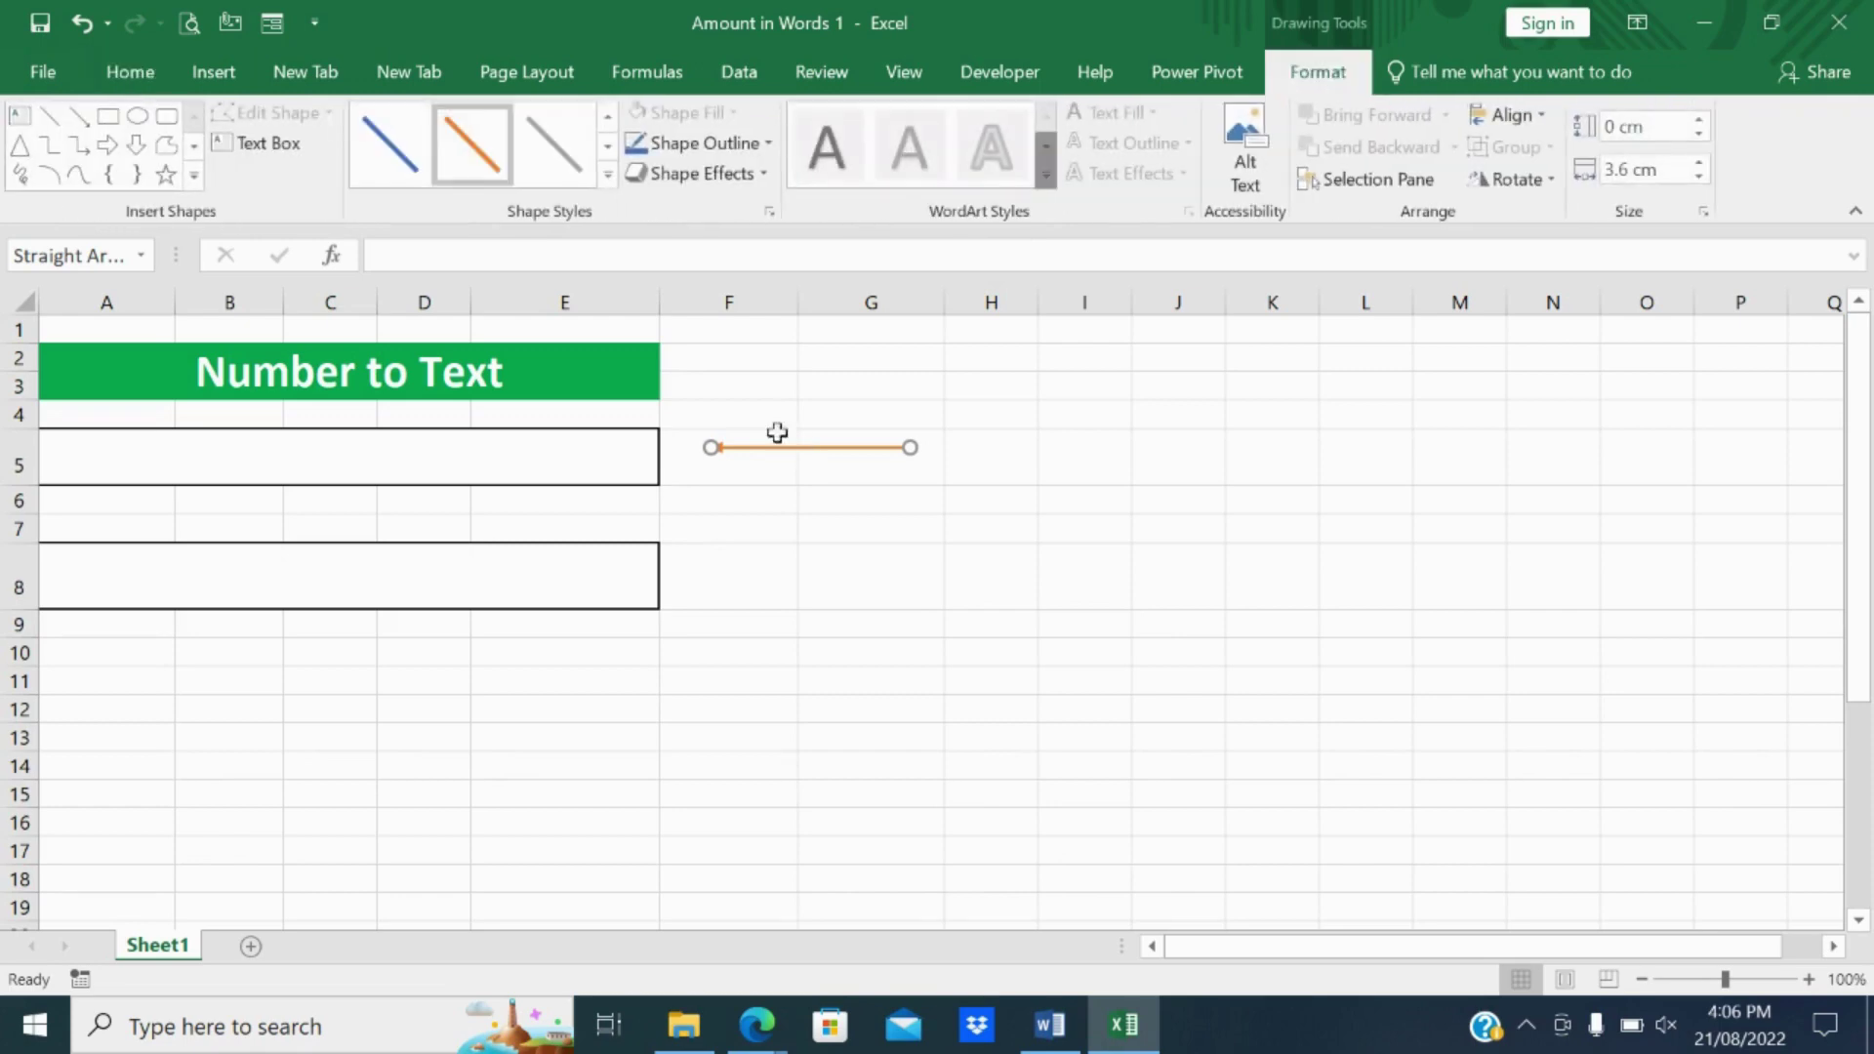
left_click(767, 174)
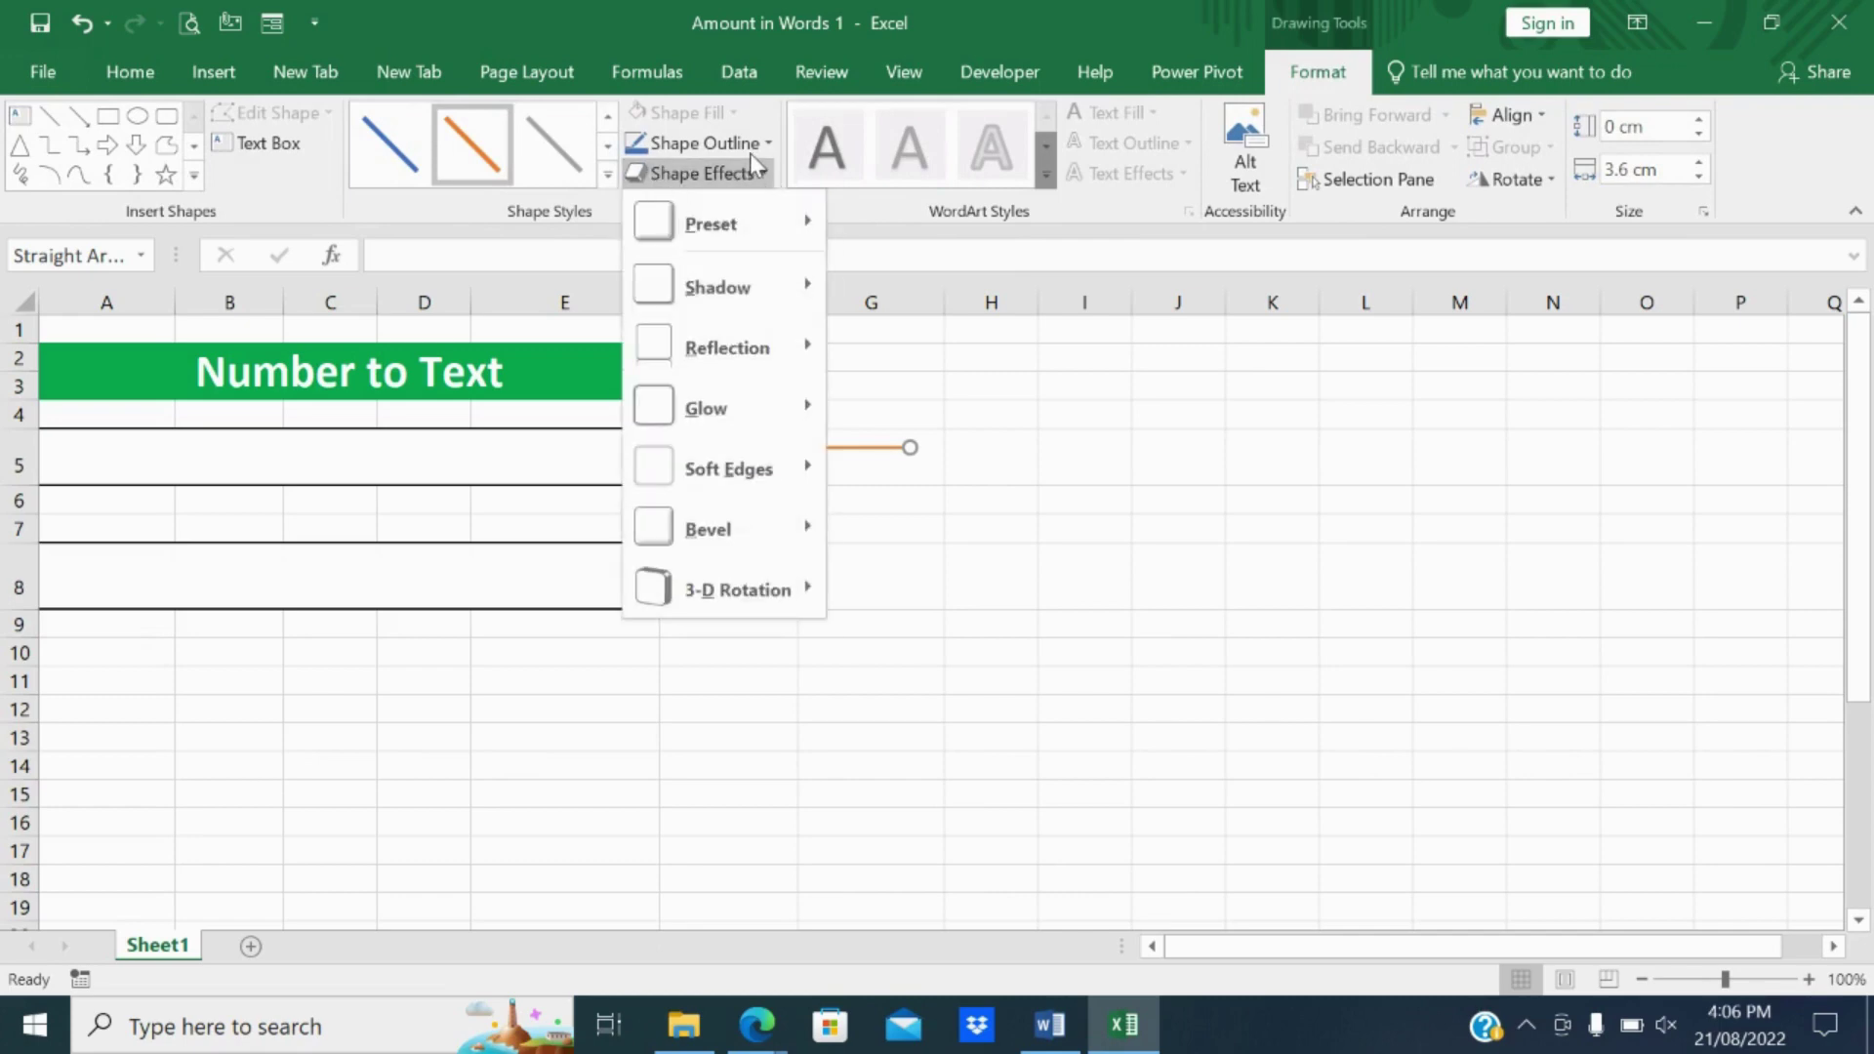
left_click(751, 151)
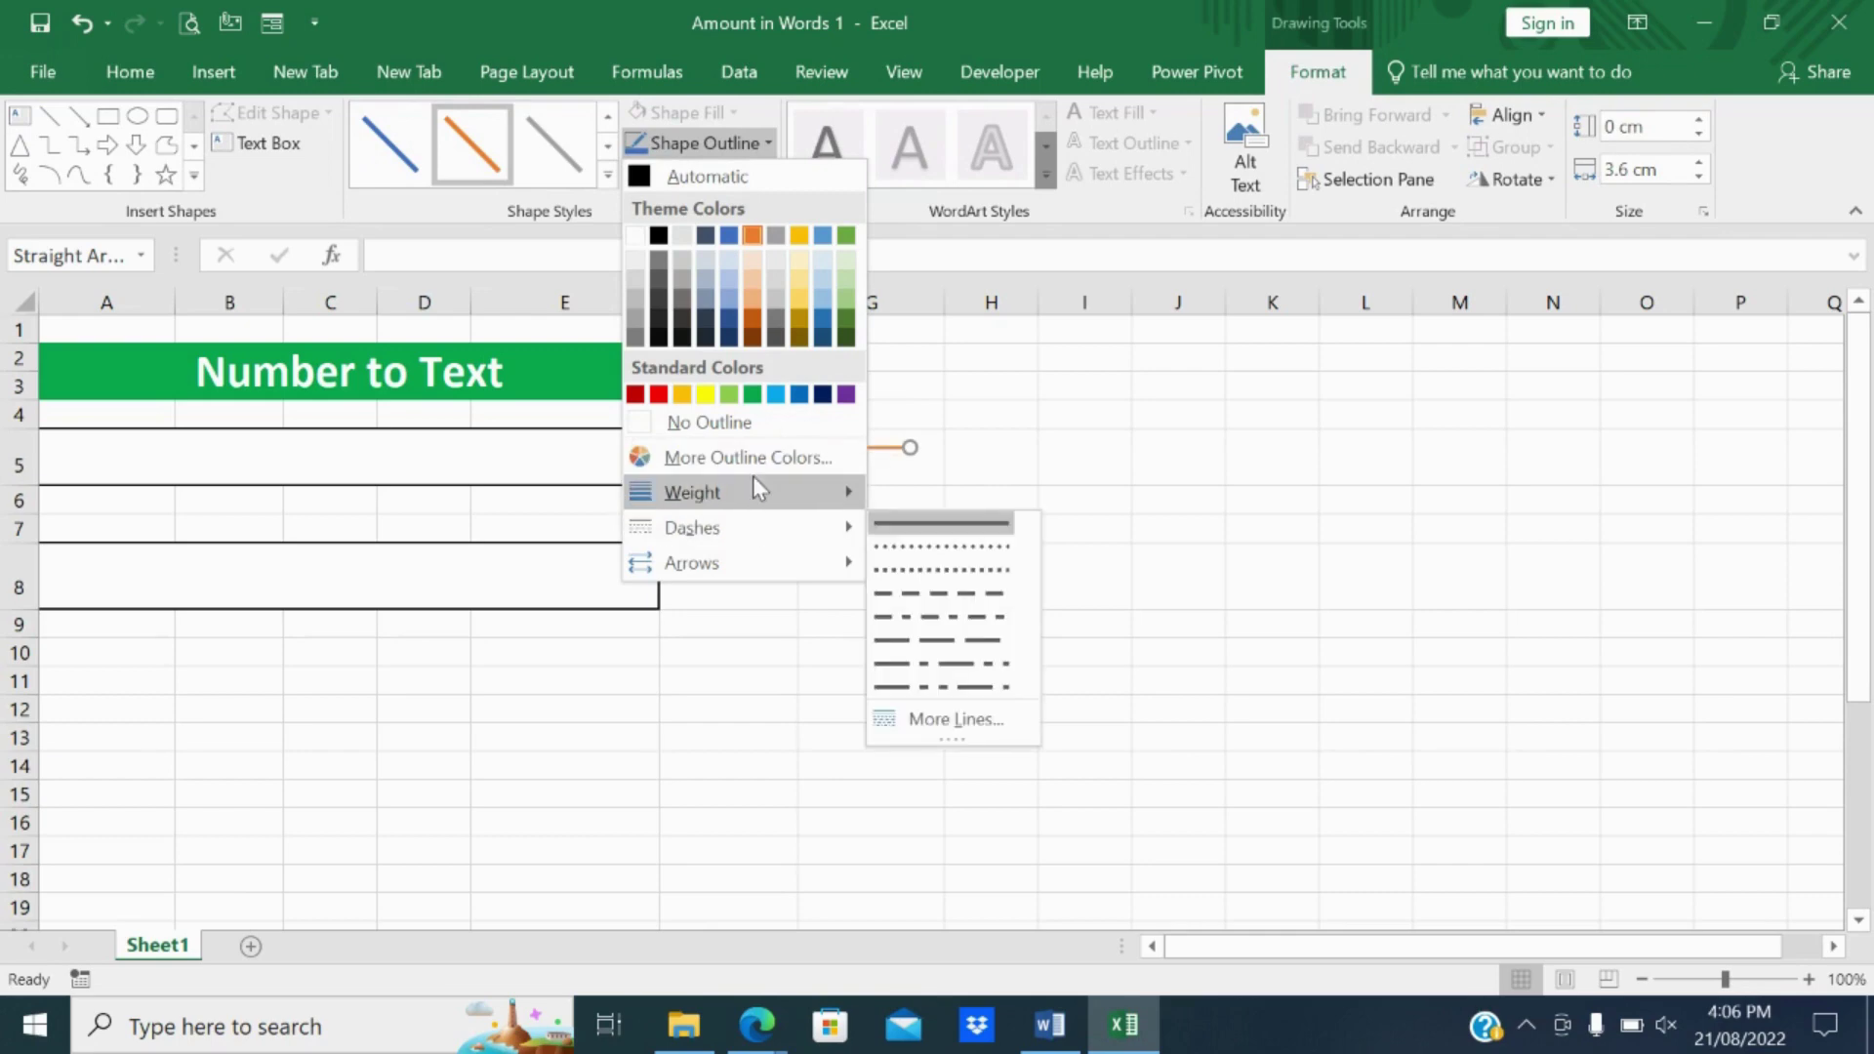
mouse_move(691, 491)
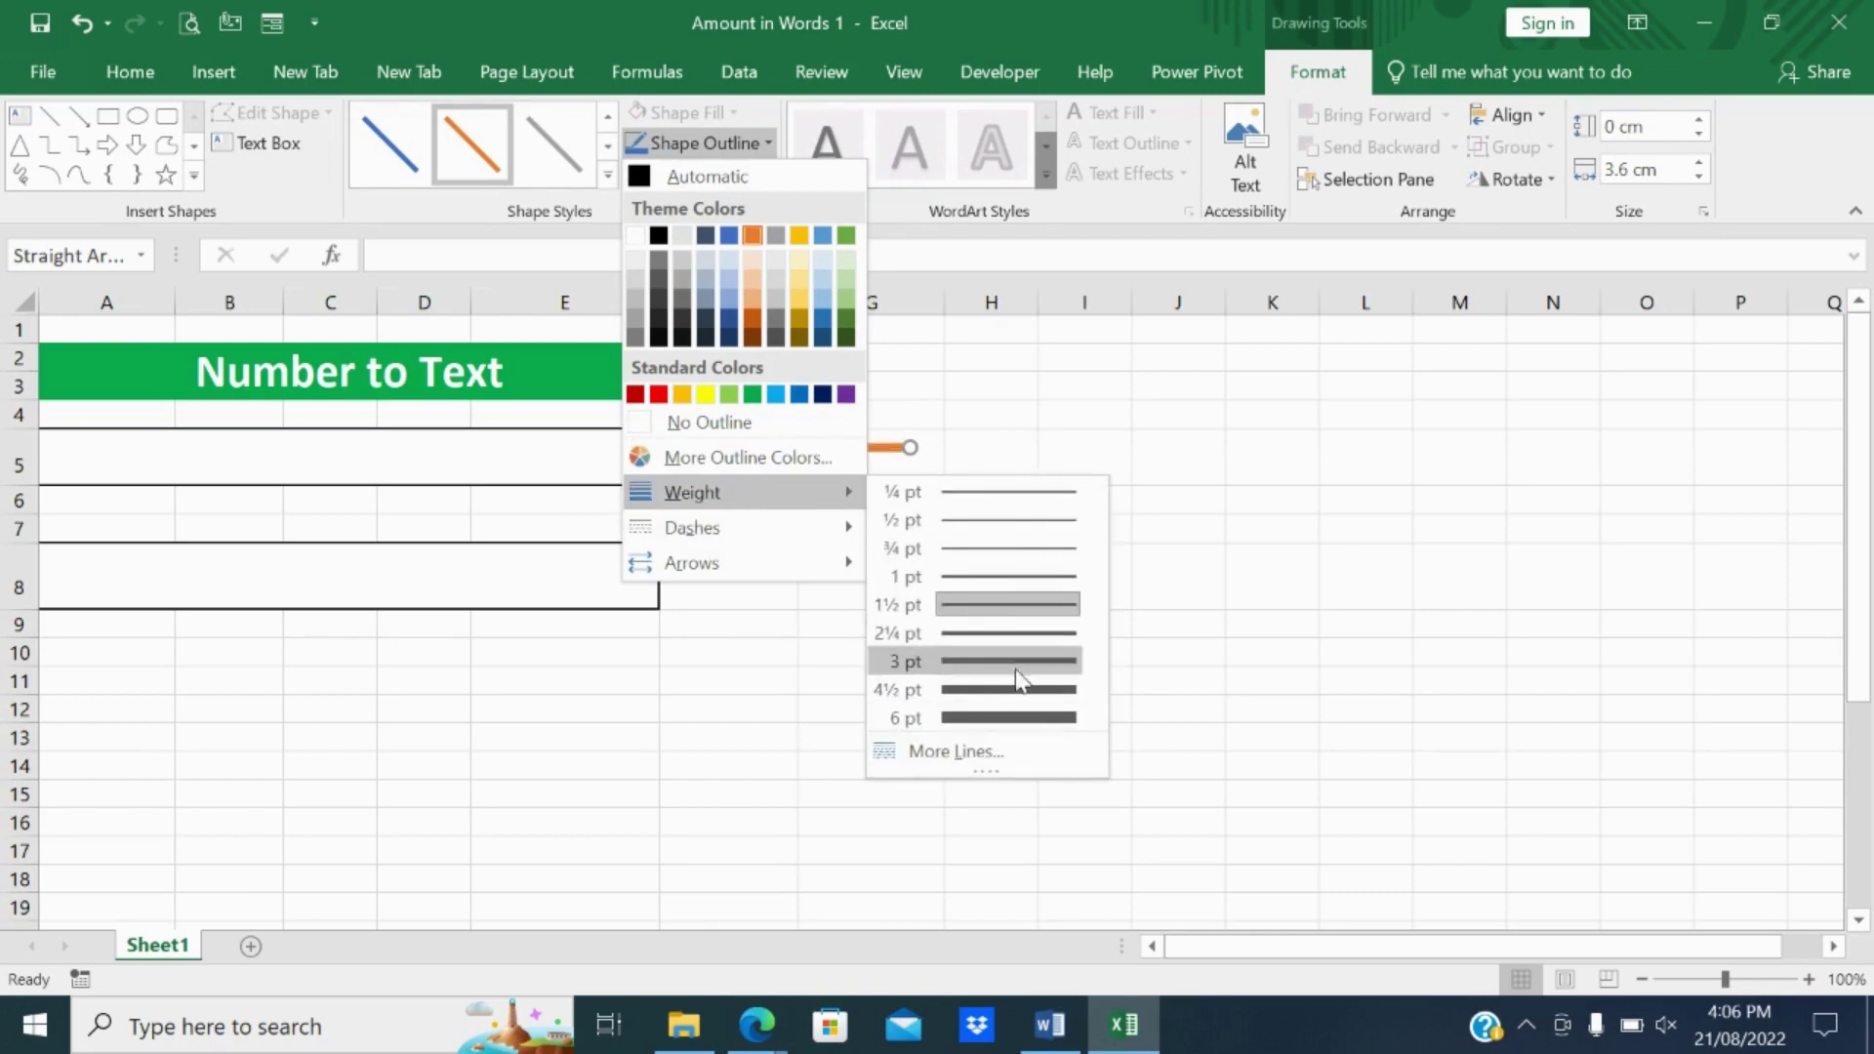
left_click(1015, 661)
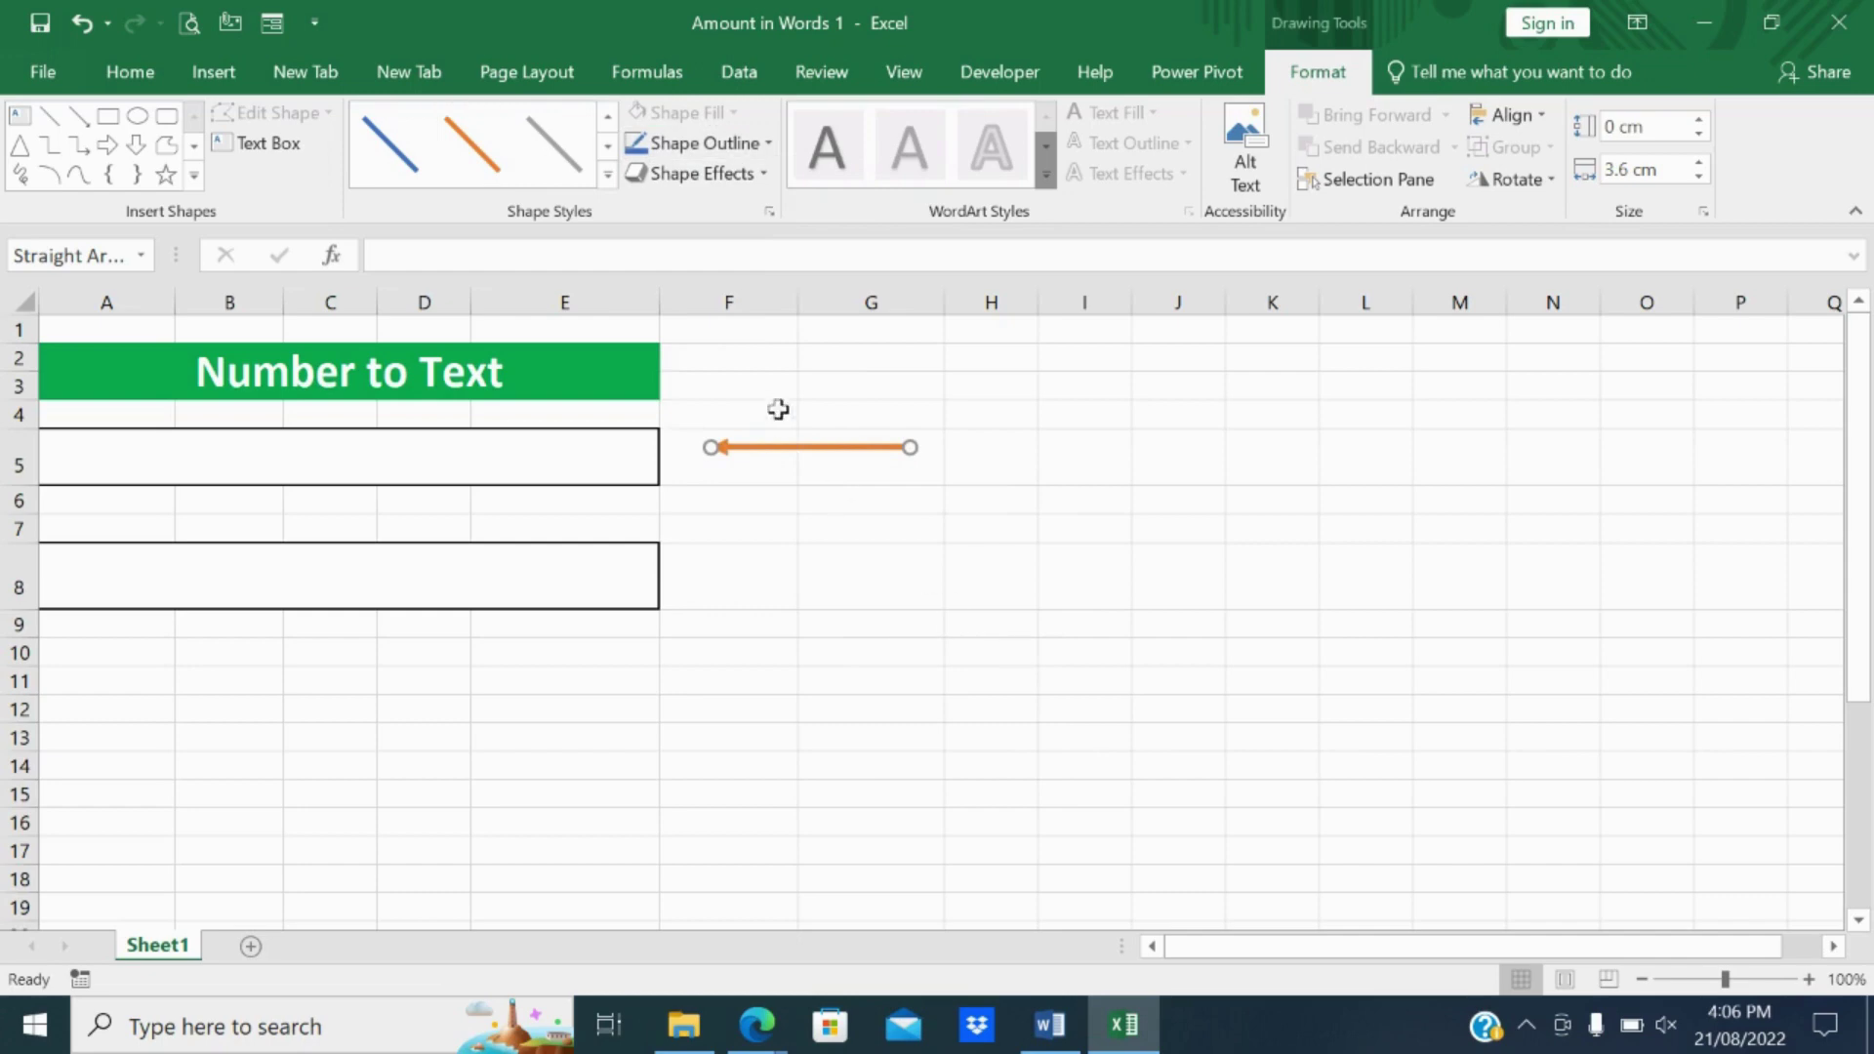
left_click(762, 182)
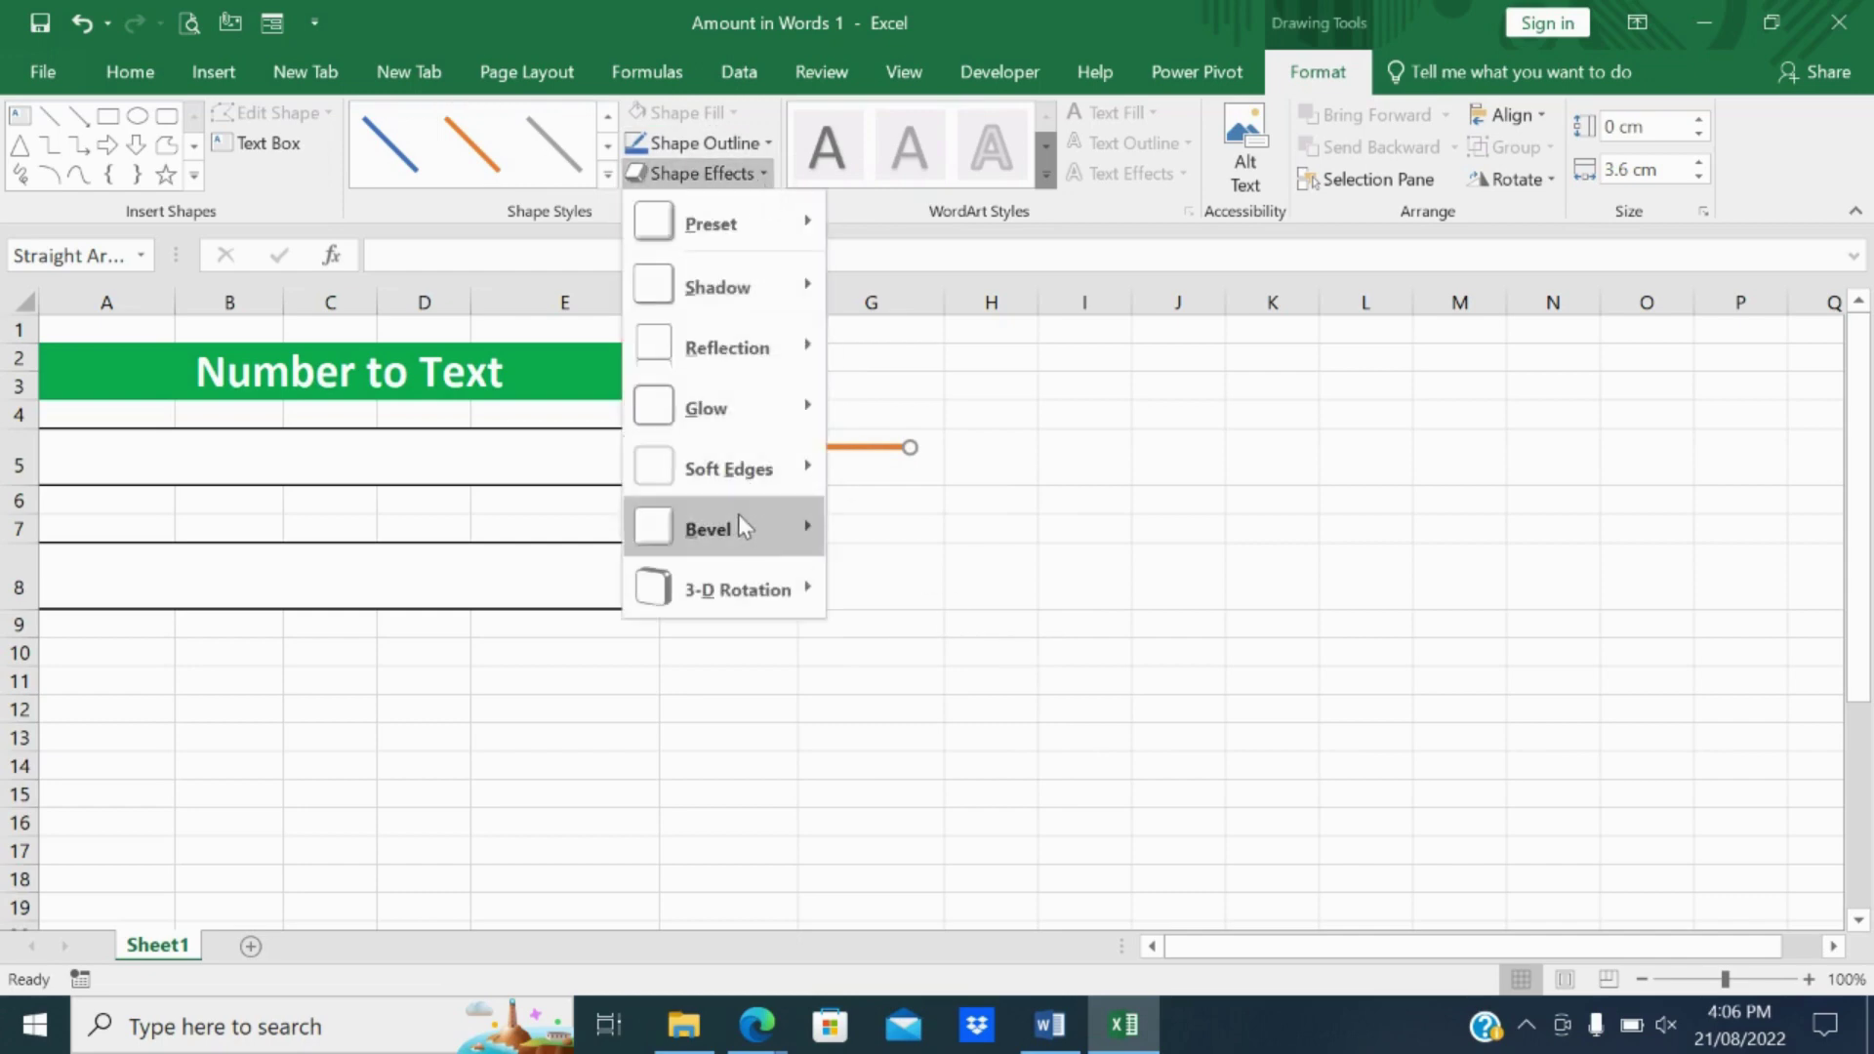
left_click(769, 144)
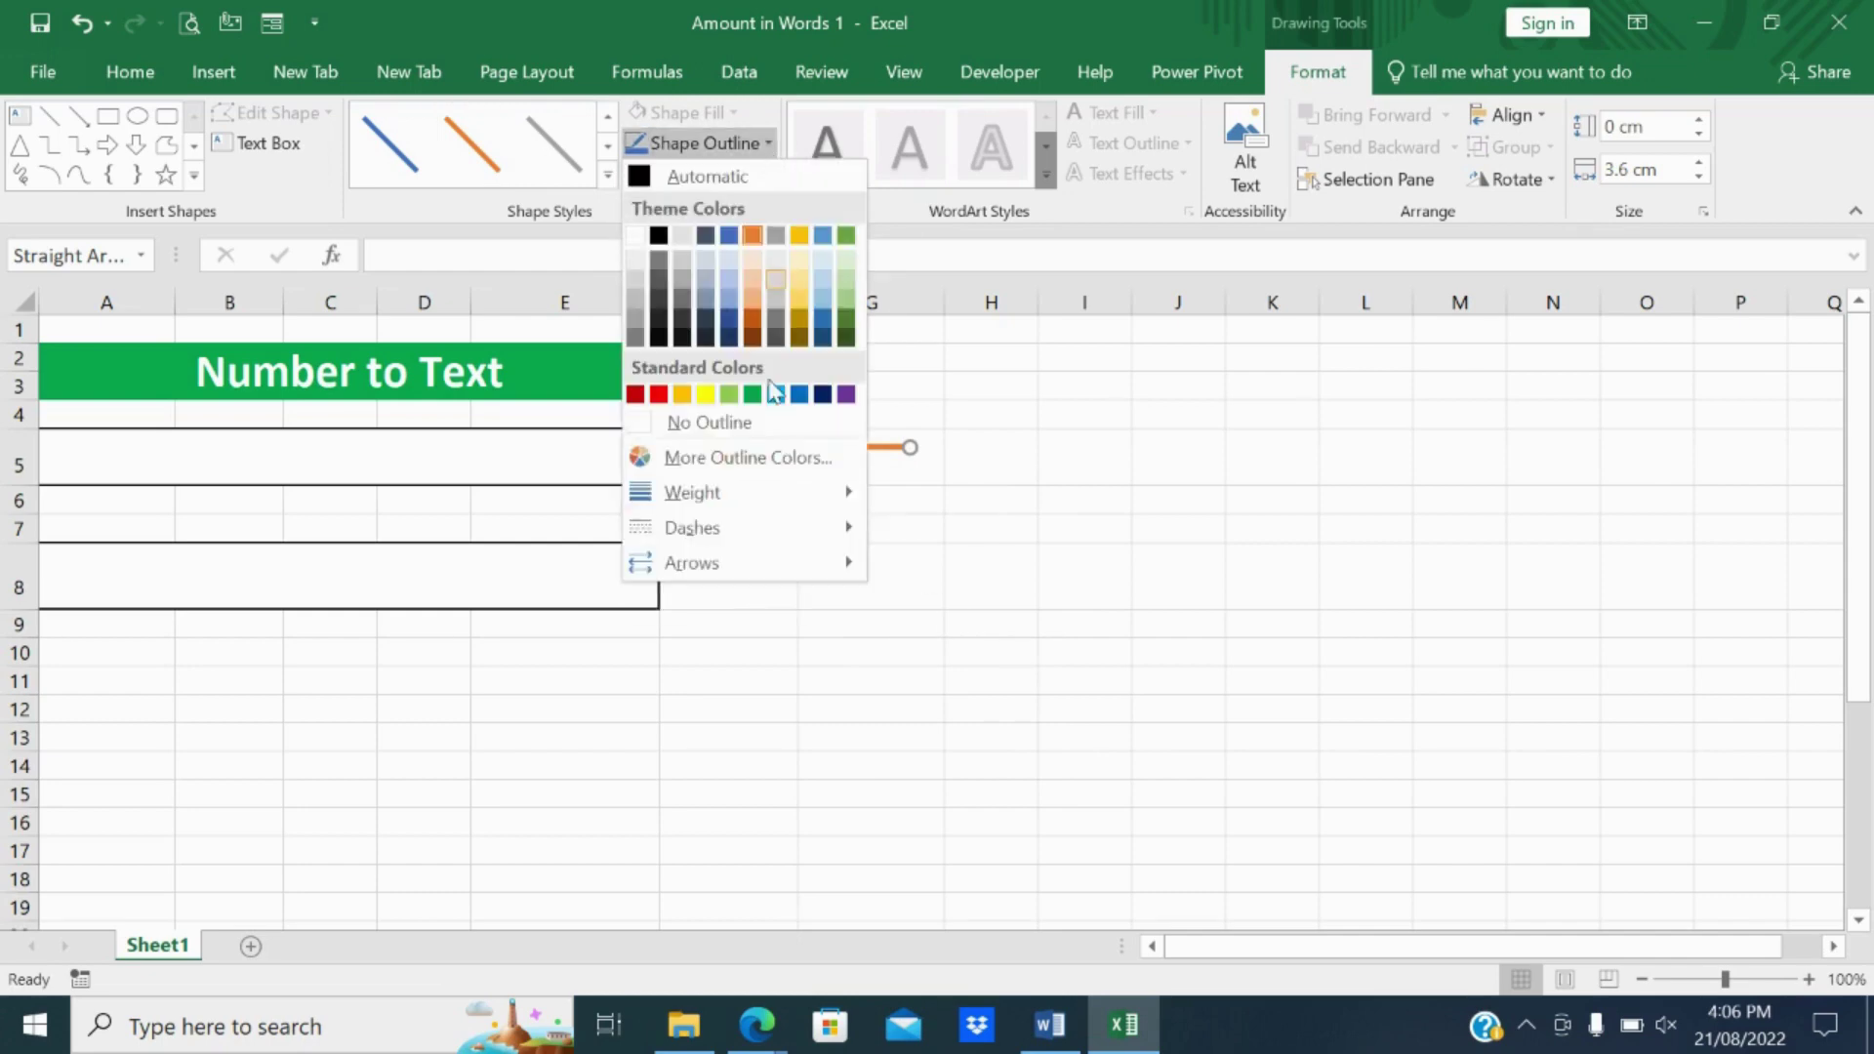
mouse_move(691, 492)
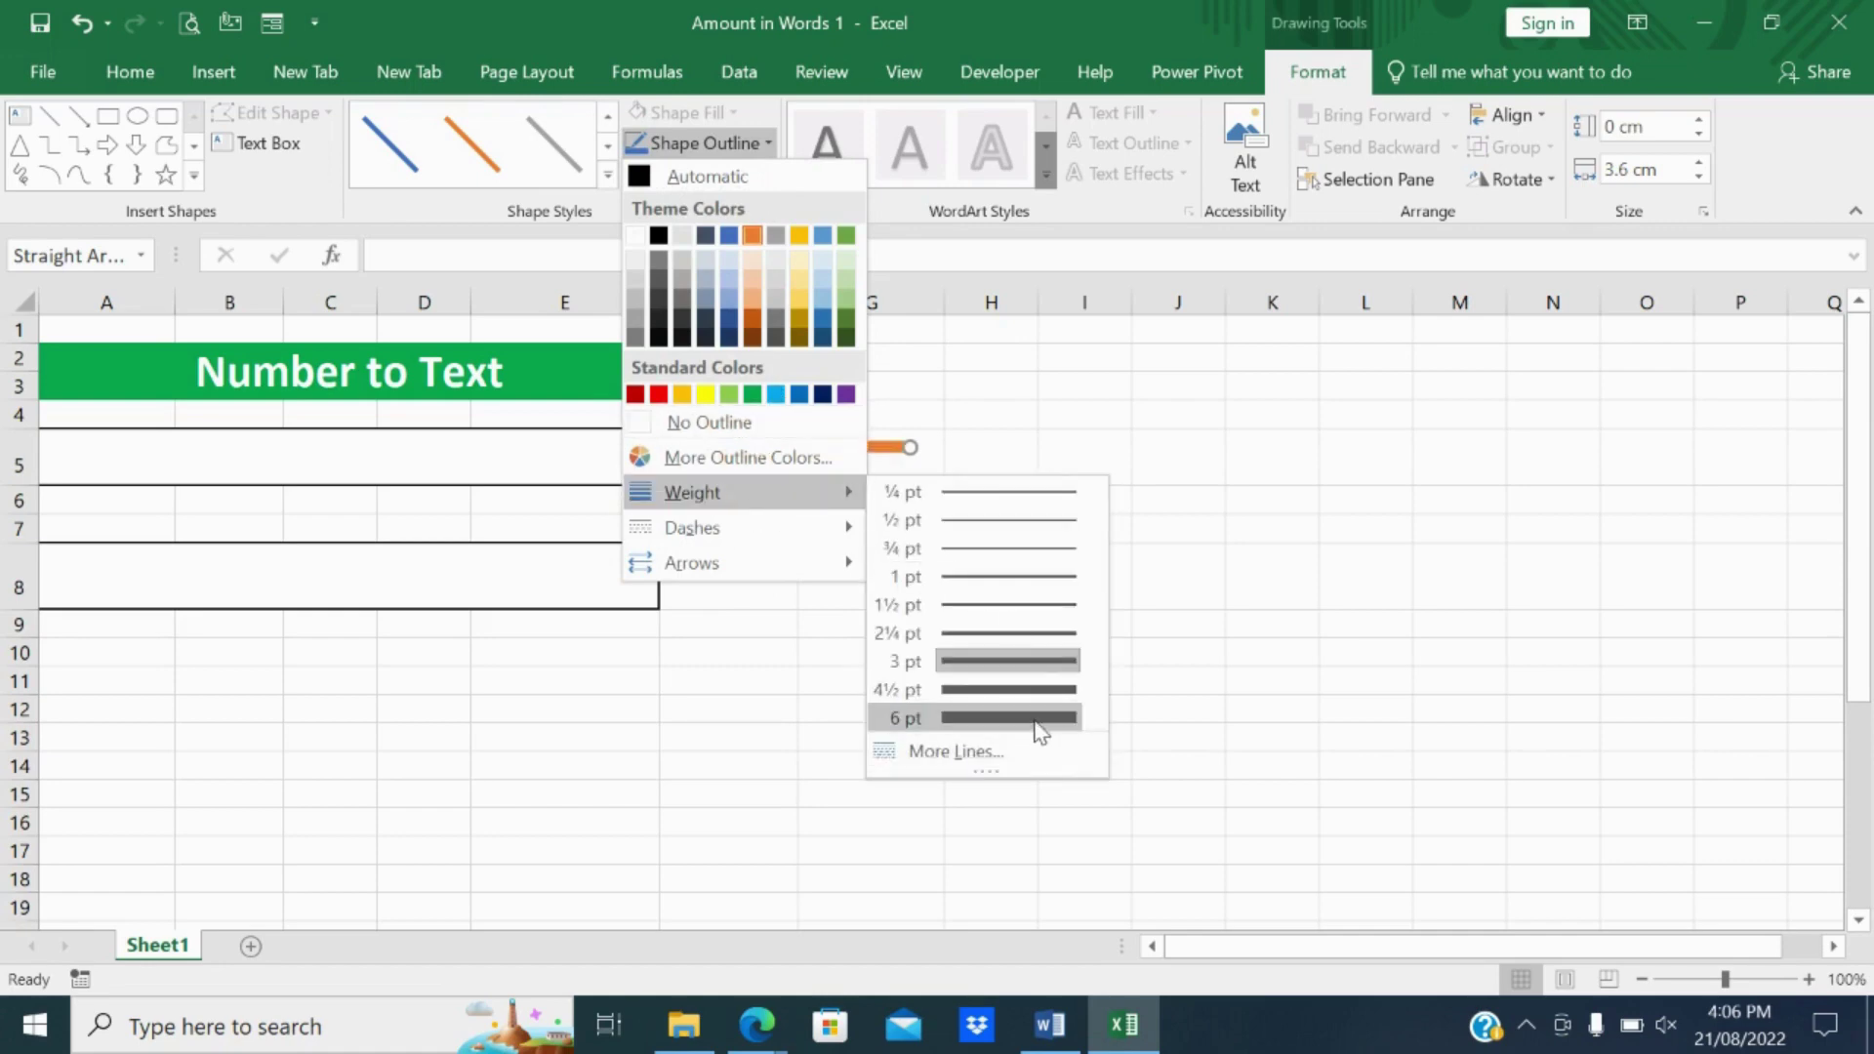
left_click(1036, 724)
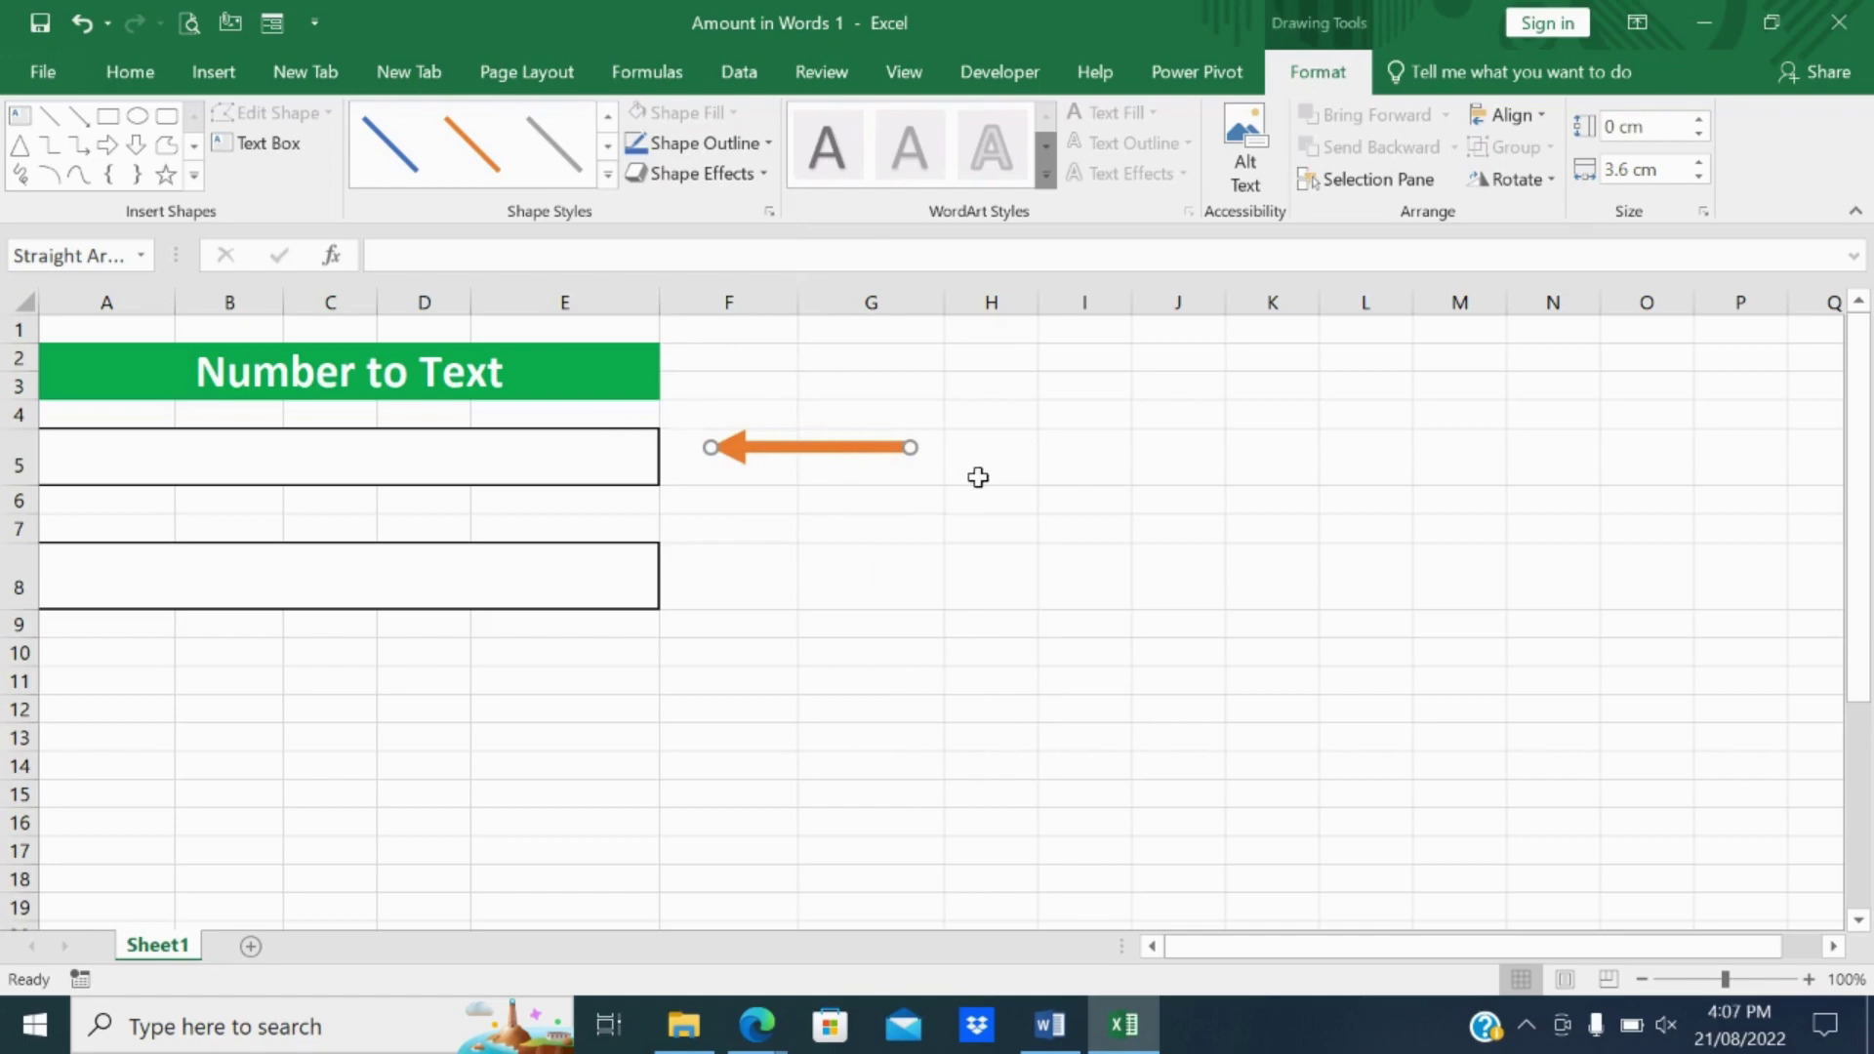
left_click(811, 421)
Merge F4:G4, enter 'Number', and make it bold at a larger size
left_click(786, 413)
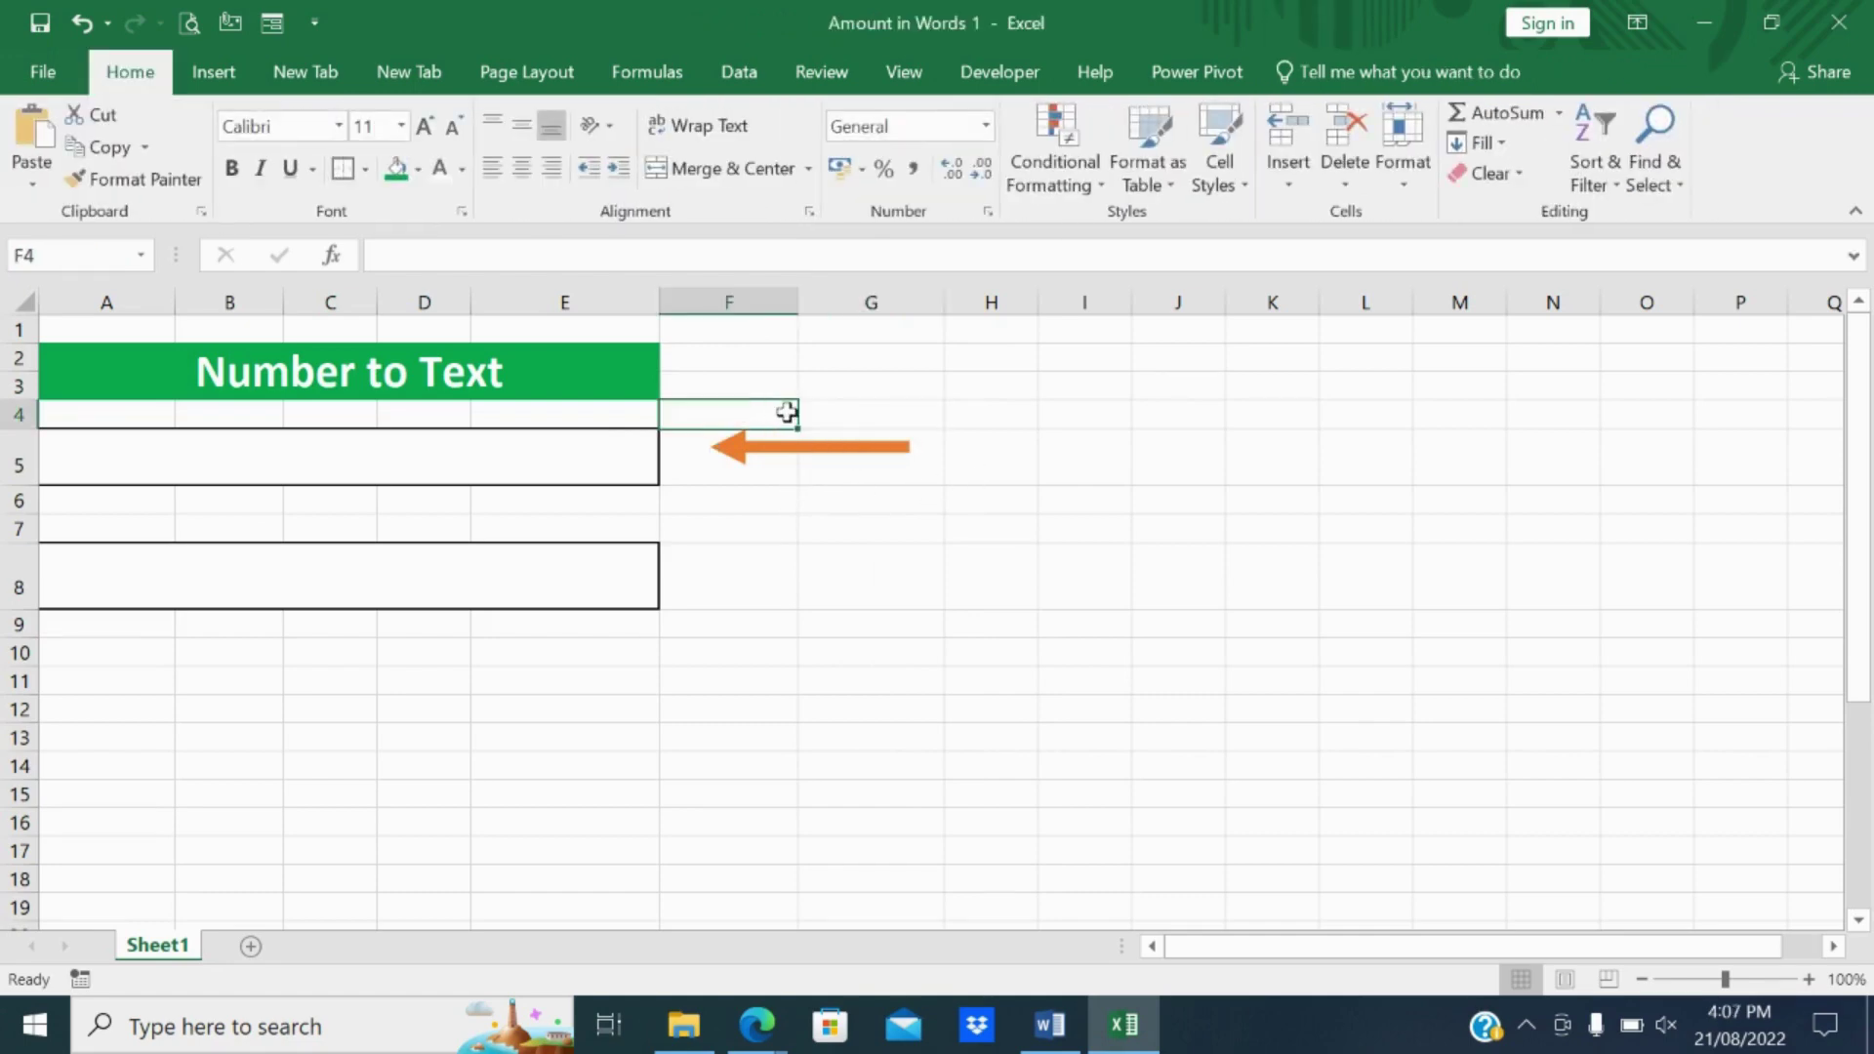
left_click_drag(786, 412, 832, 411)
left_click(734, 174)
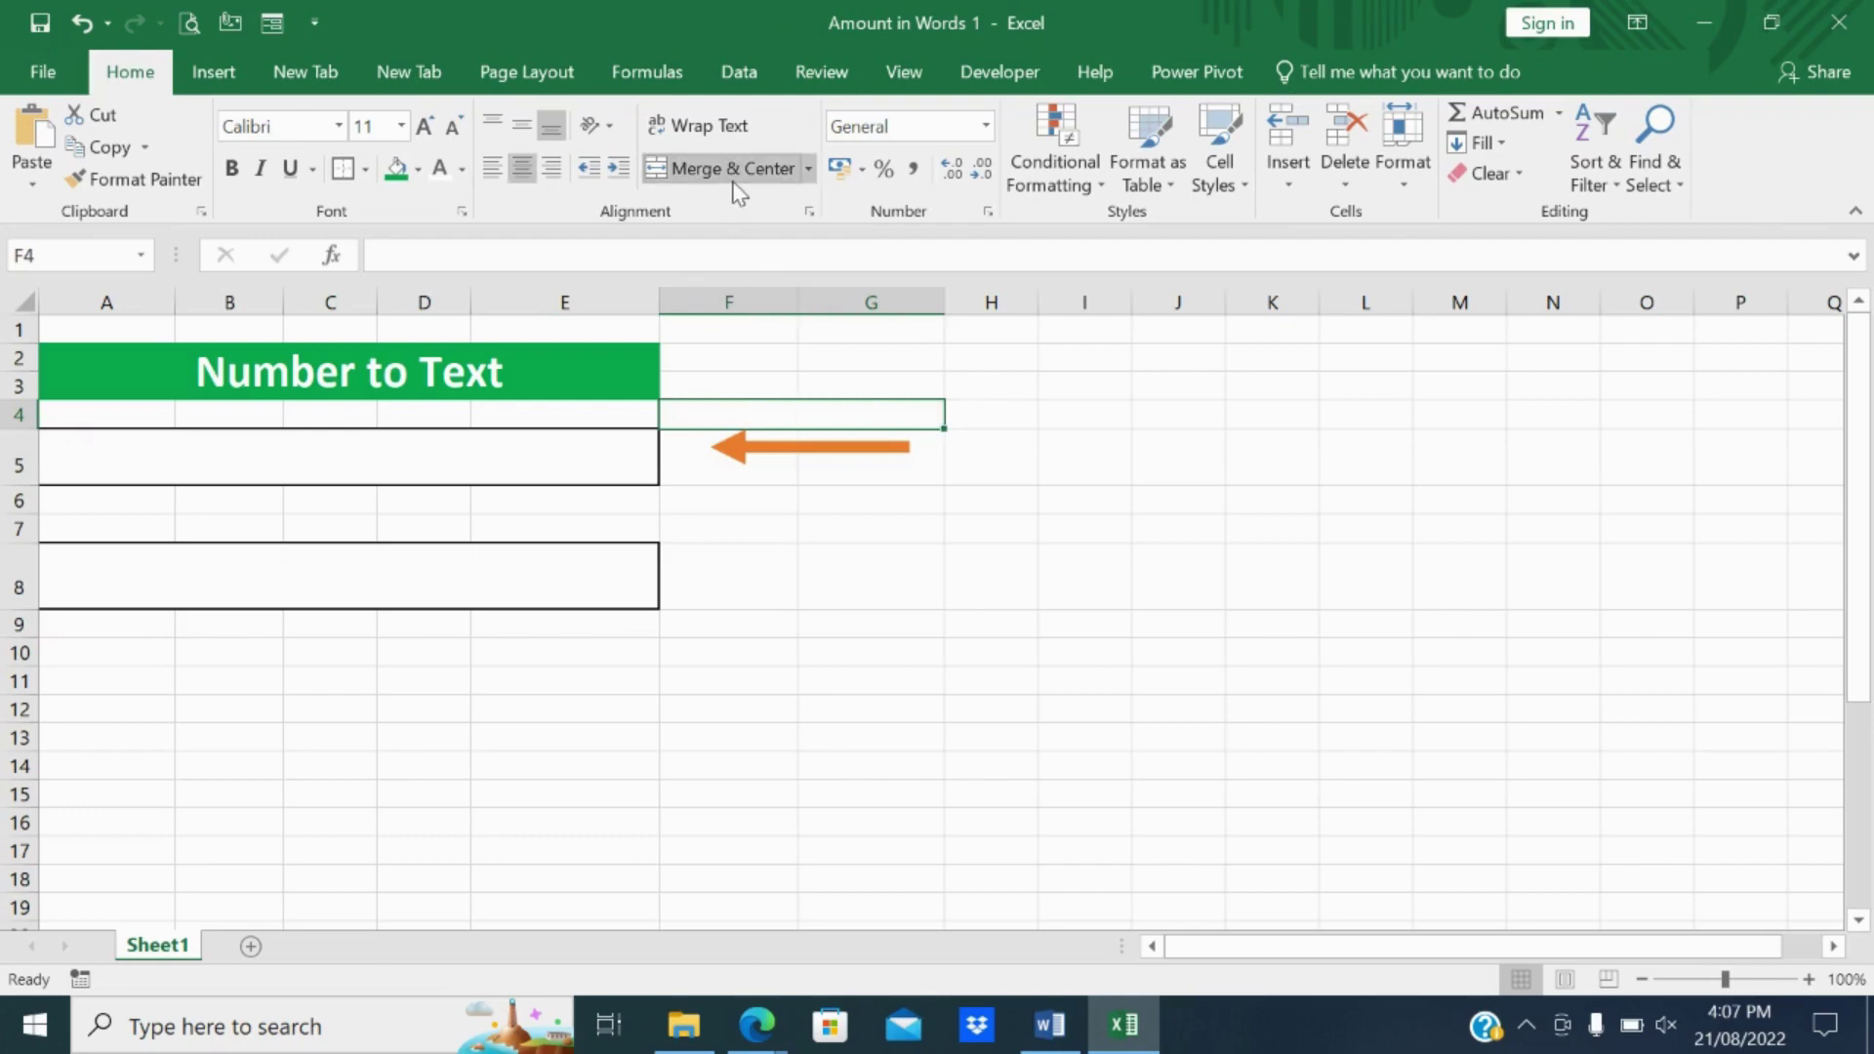
type("Nu")
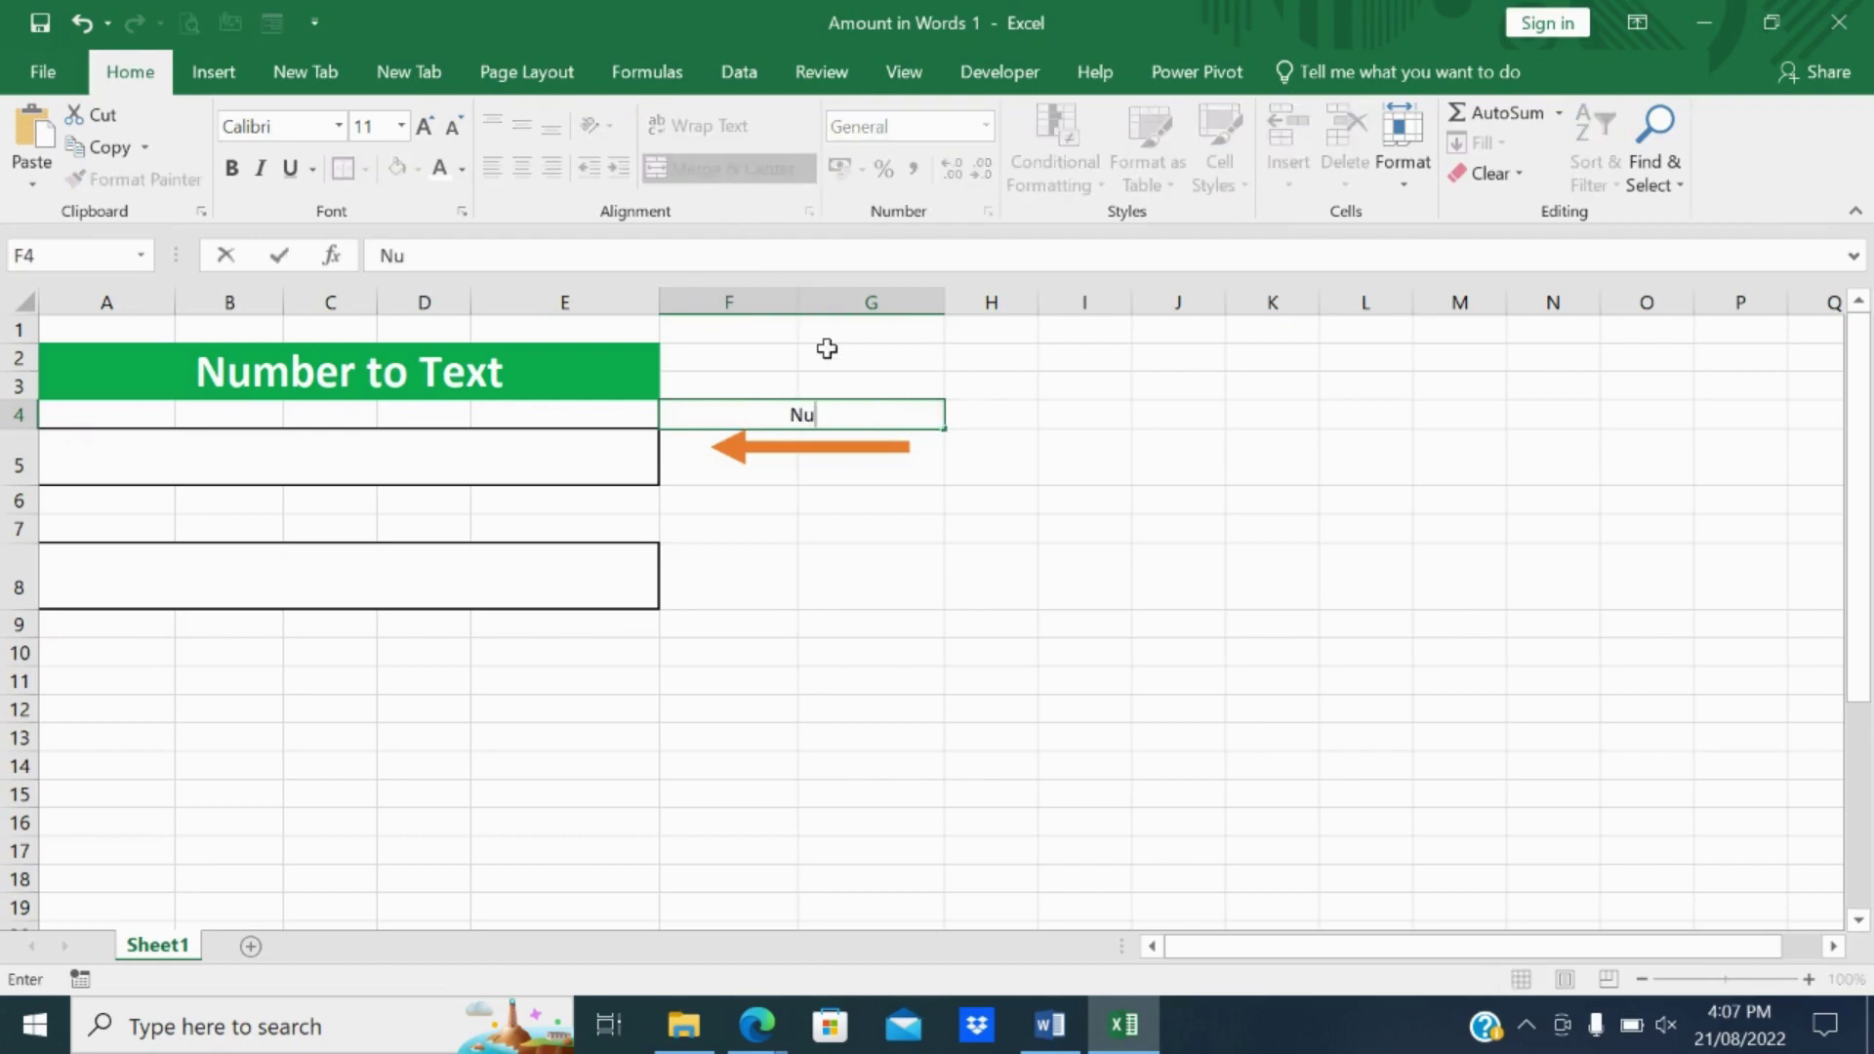
type("mber")
key("Return")
left_click(774, 412)
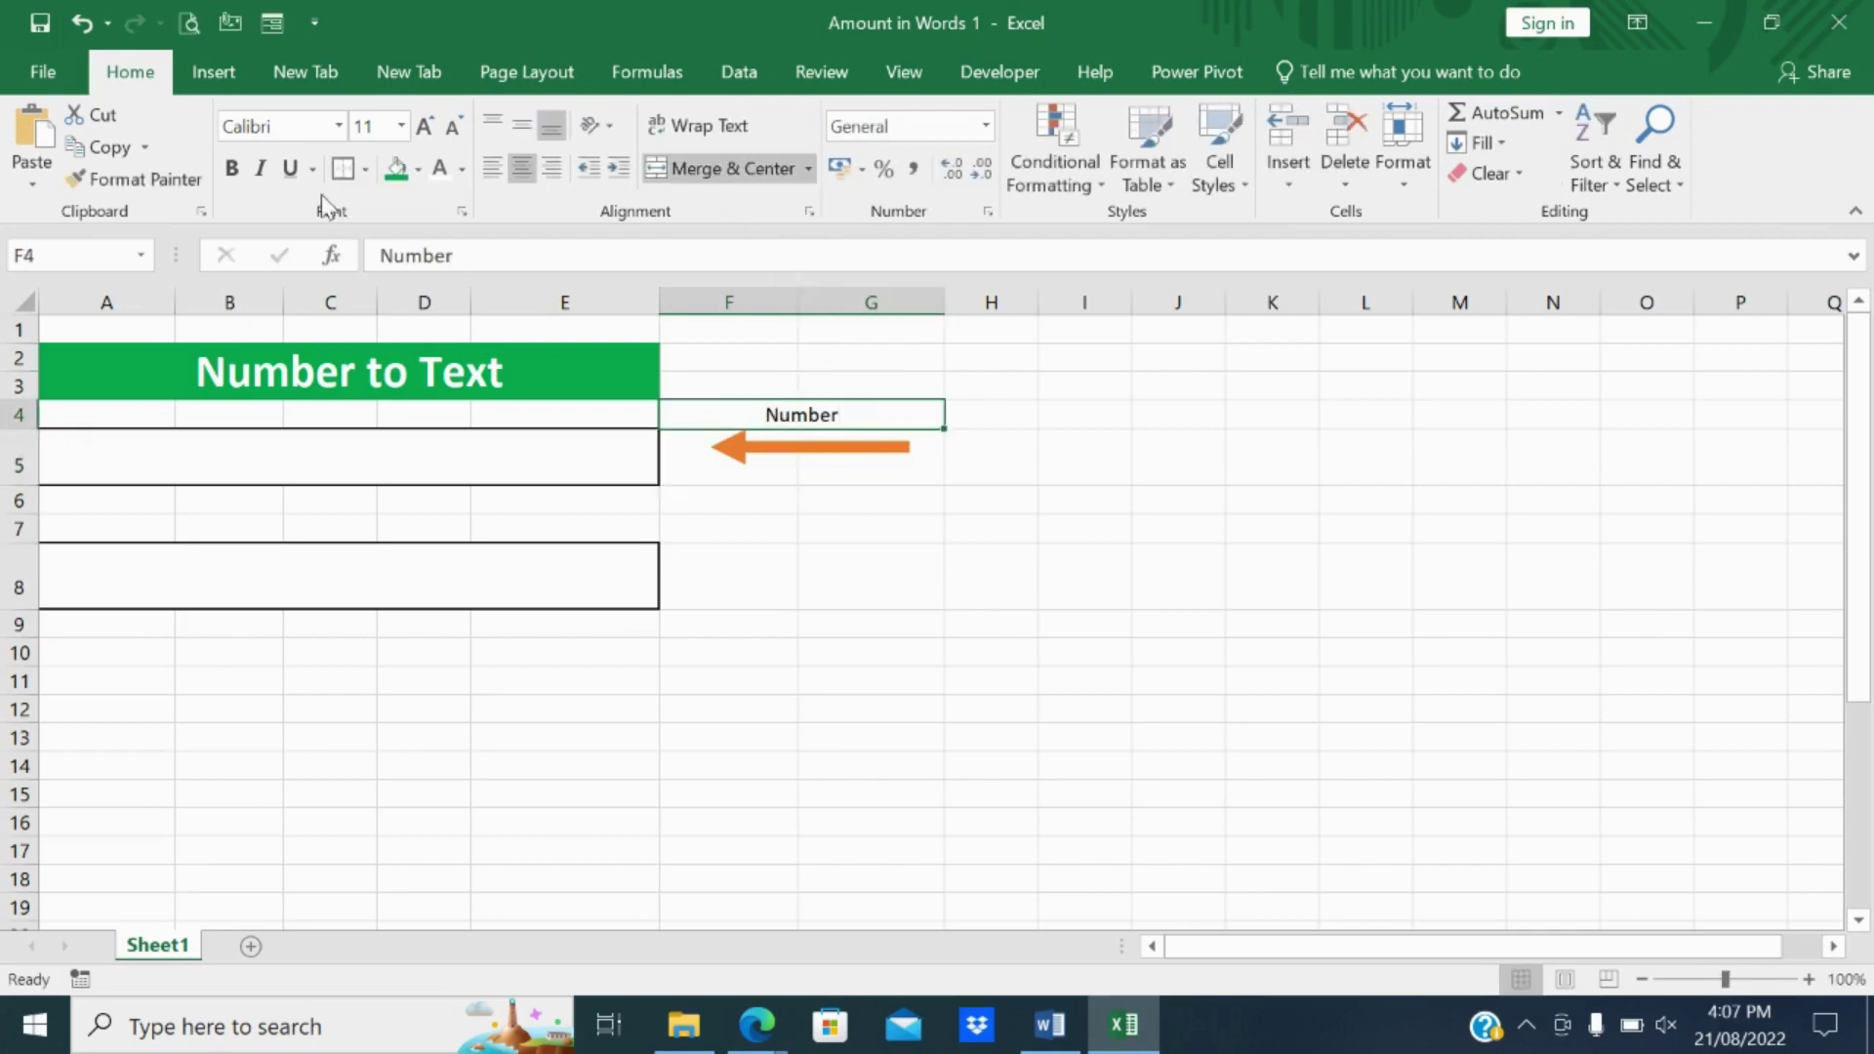
left_click(230, 166)
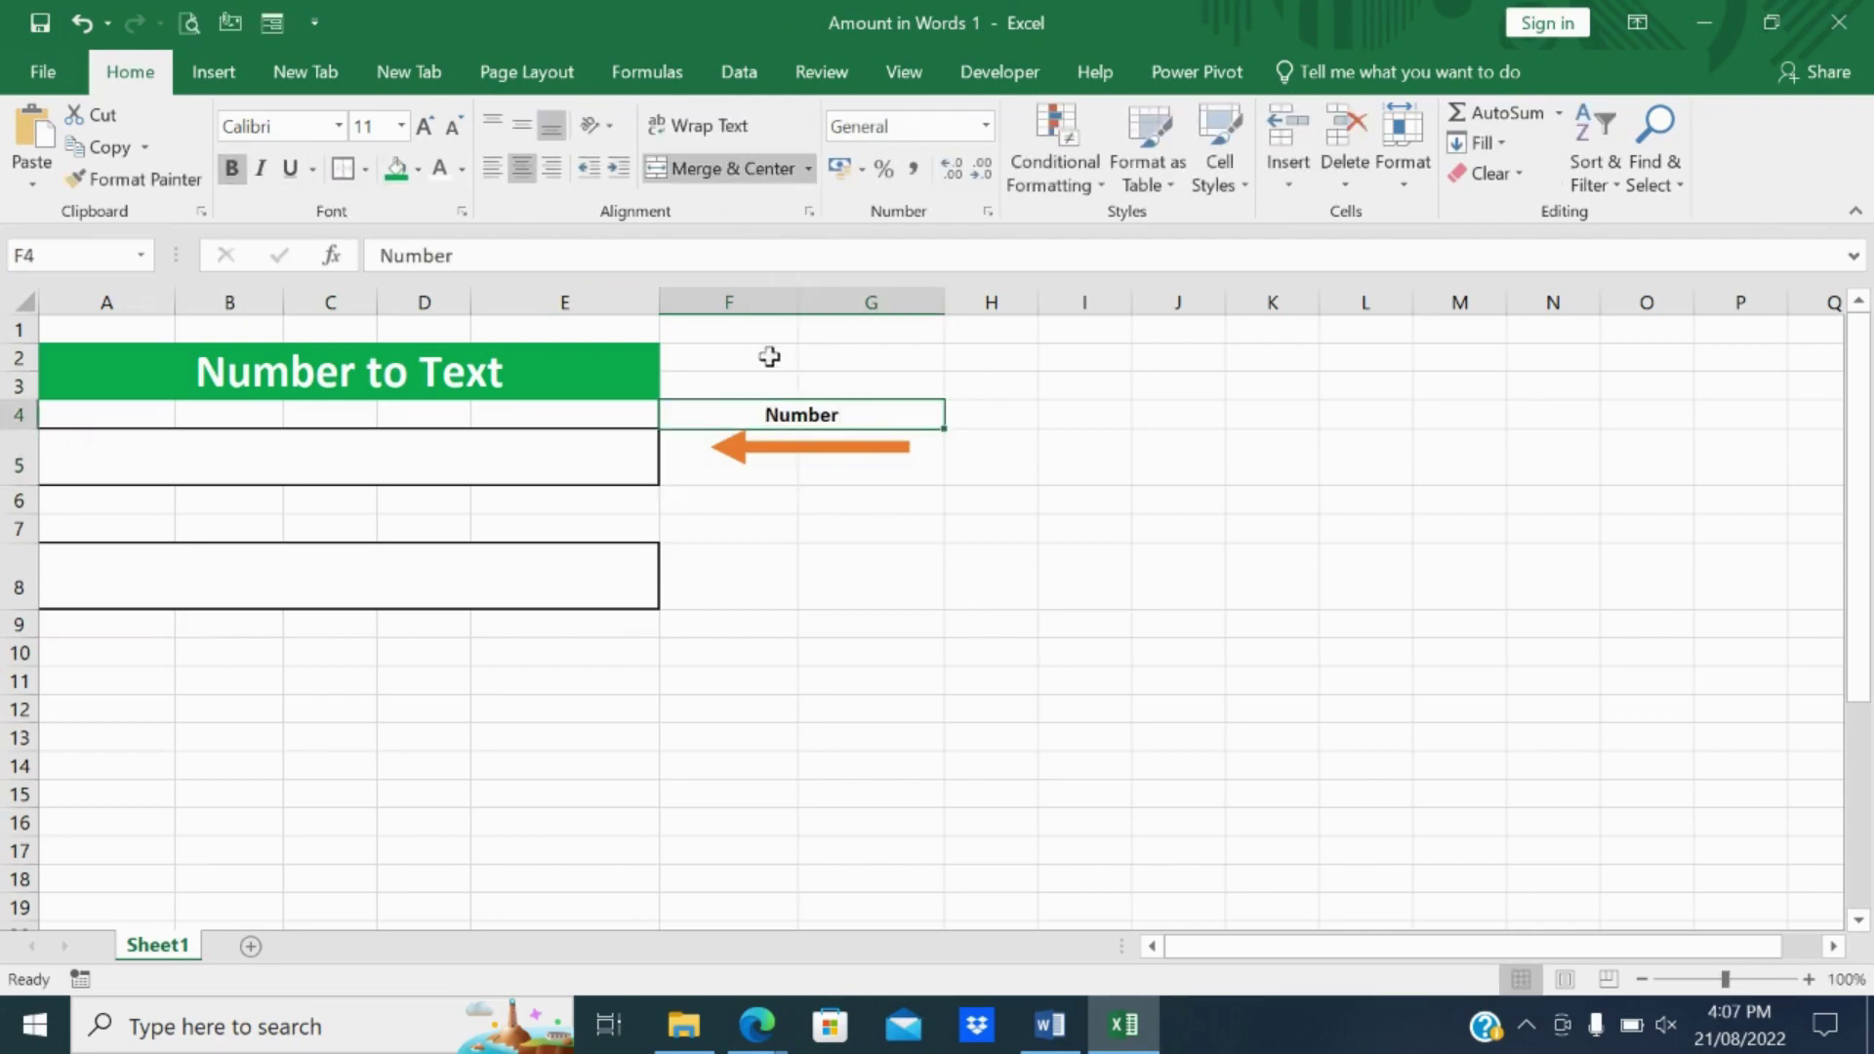
left_click(429, 128)
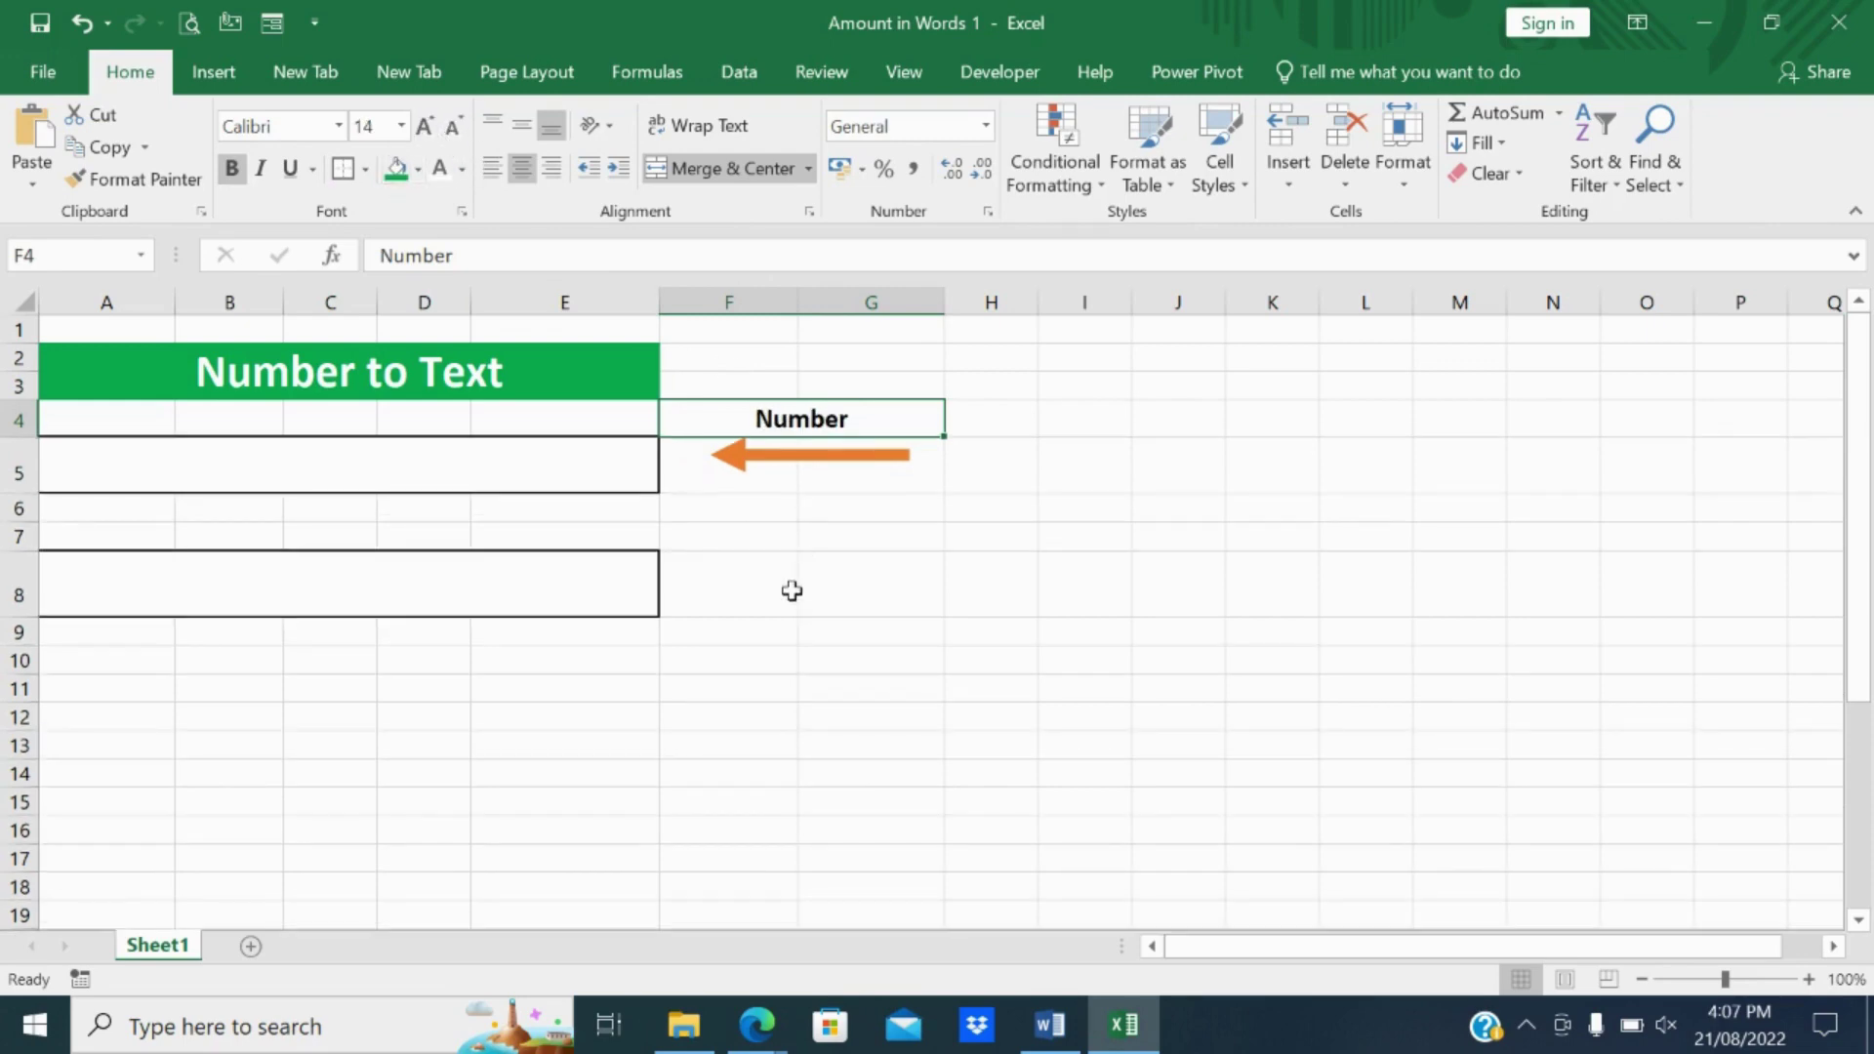
Copy the orange arrow and place the copy beside the row 8 box
left_click(768, 456)
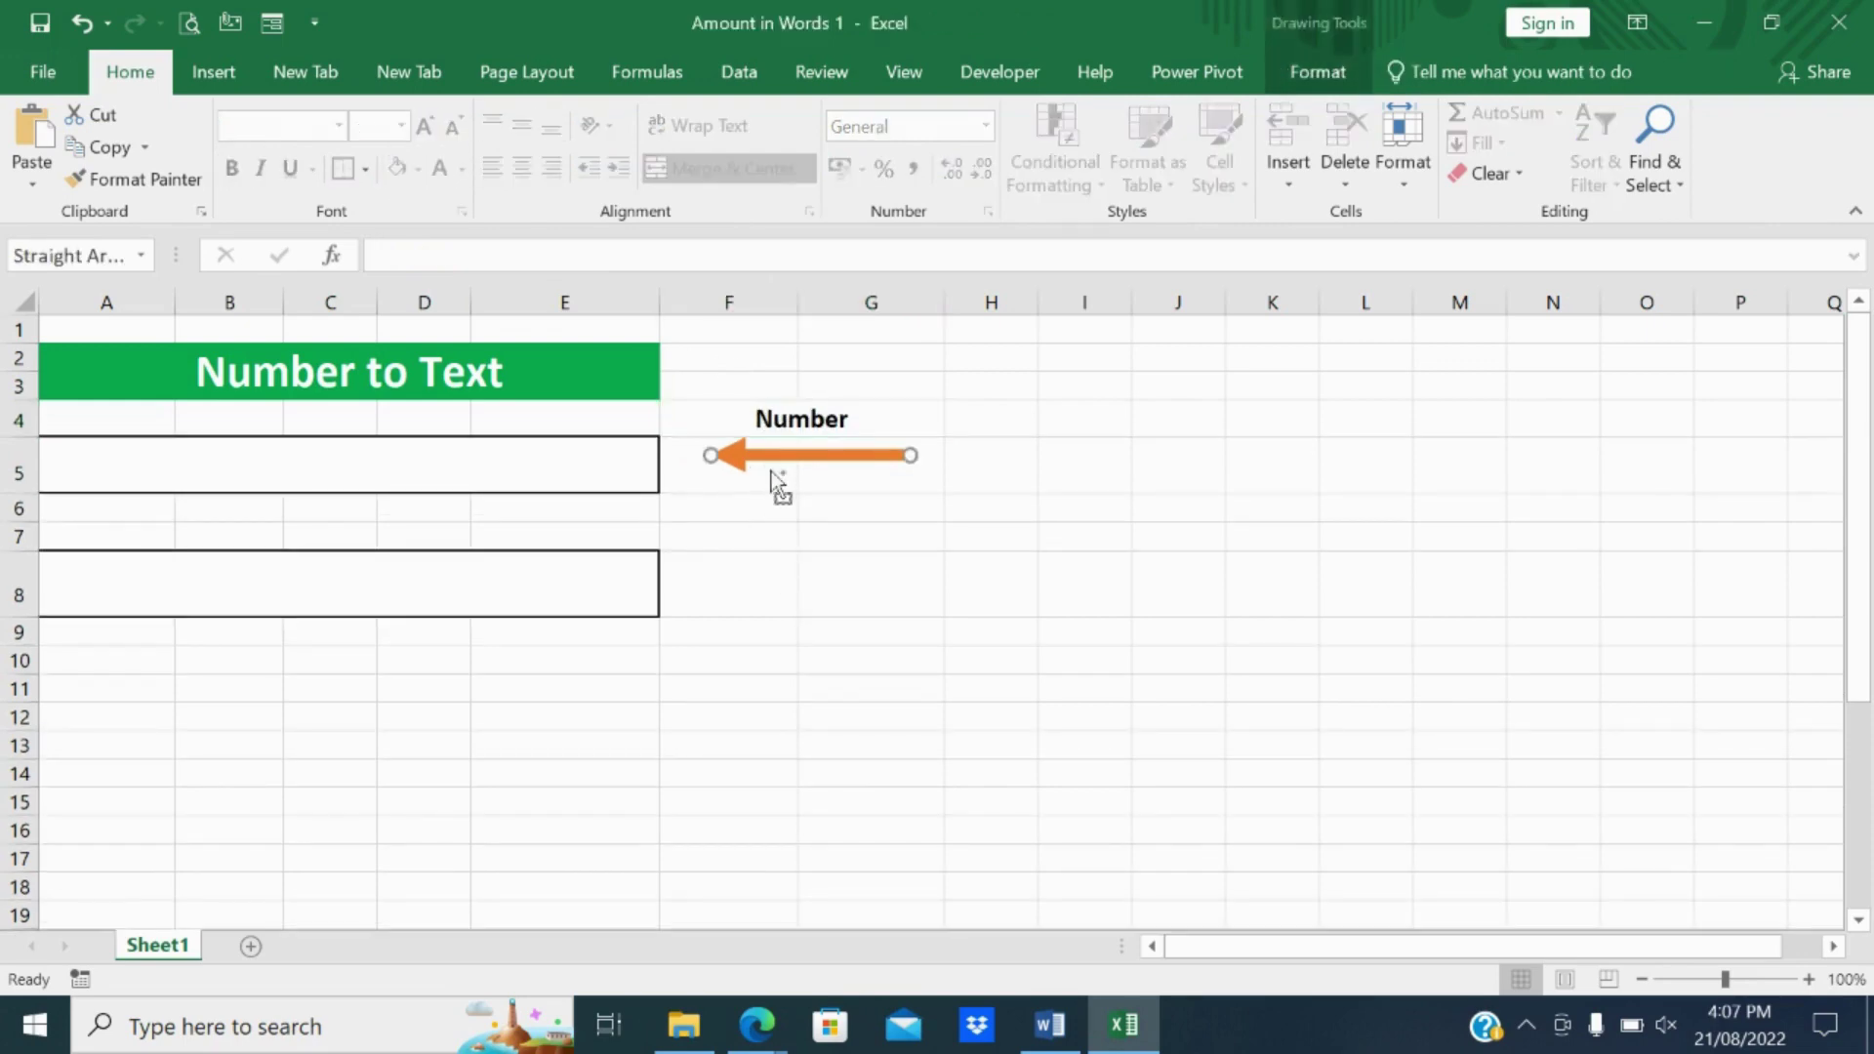
key("ctrl+c")
left_click(745, 580)
key("ctrl+v")
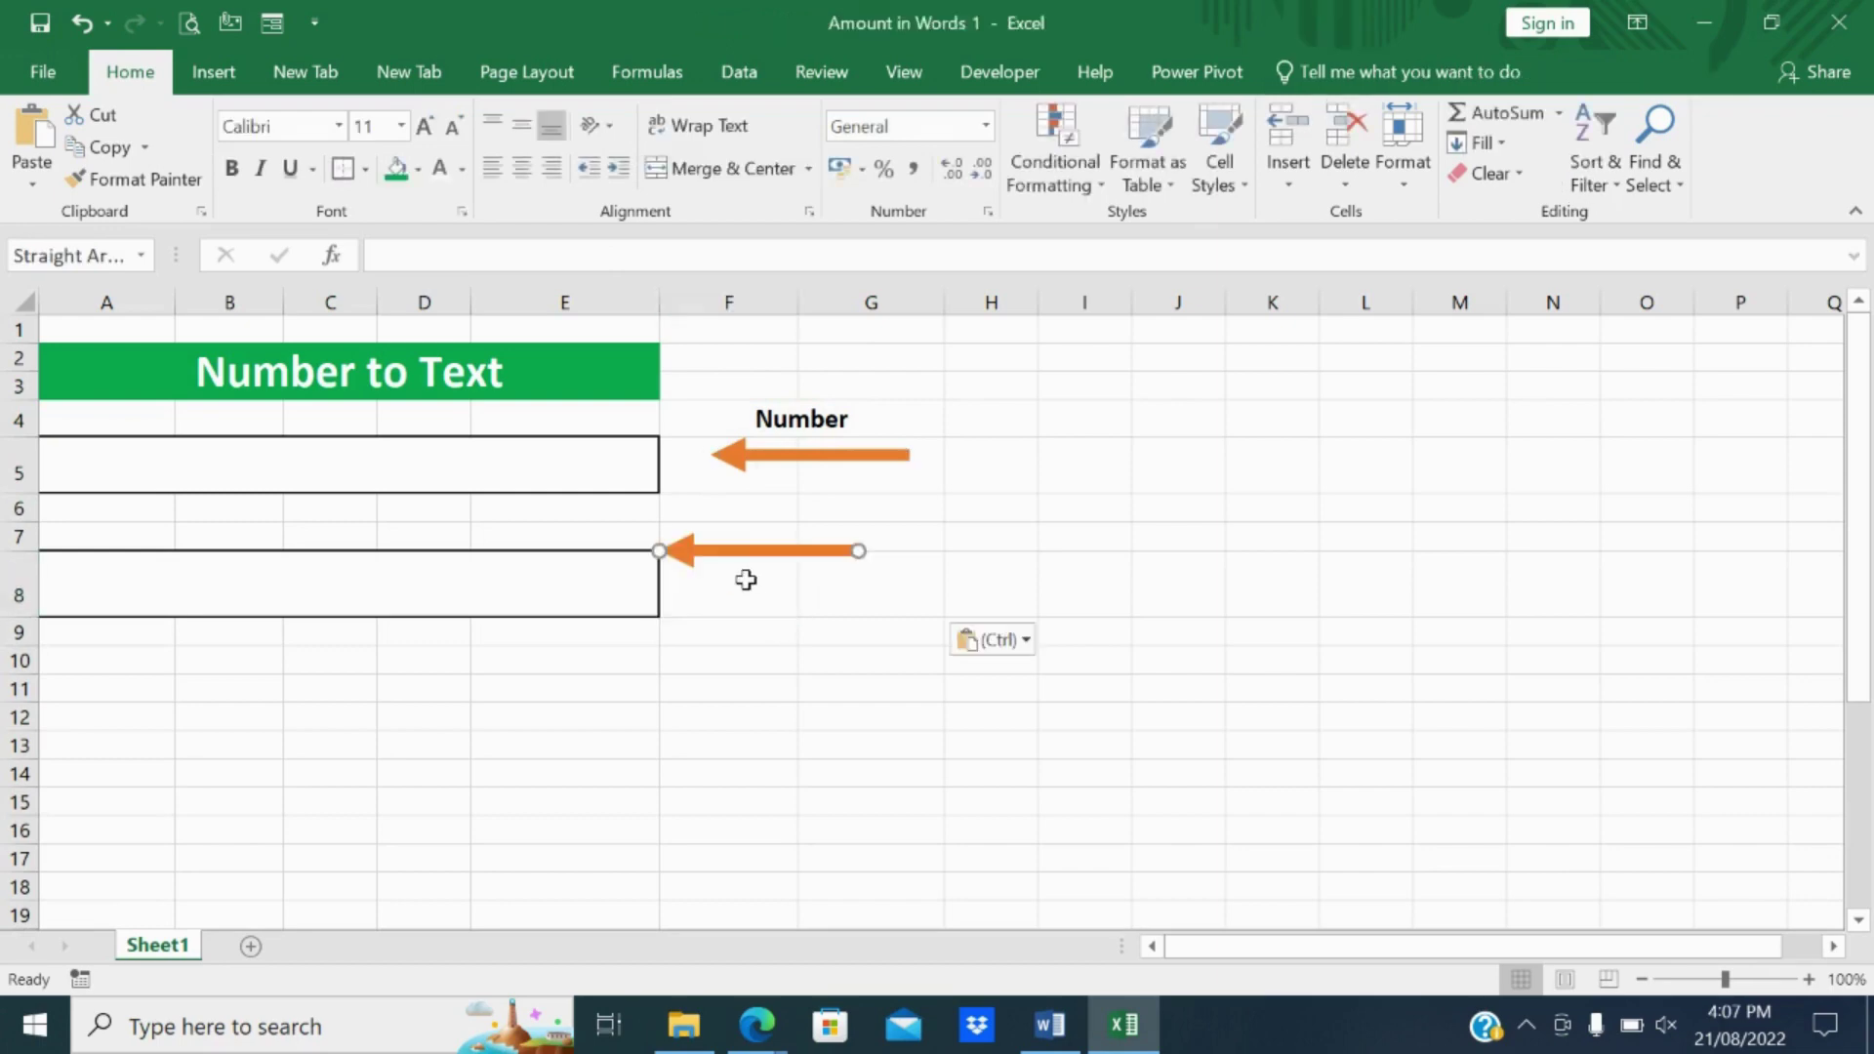
left_click_drag(746, 571, 801, 592)
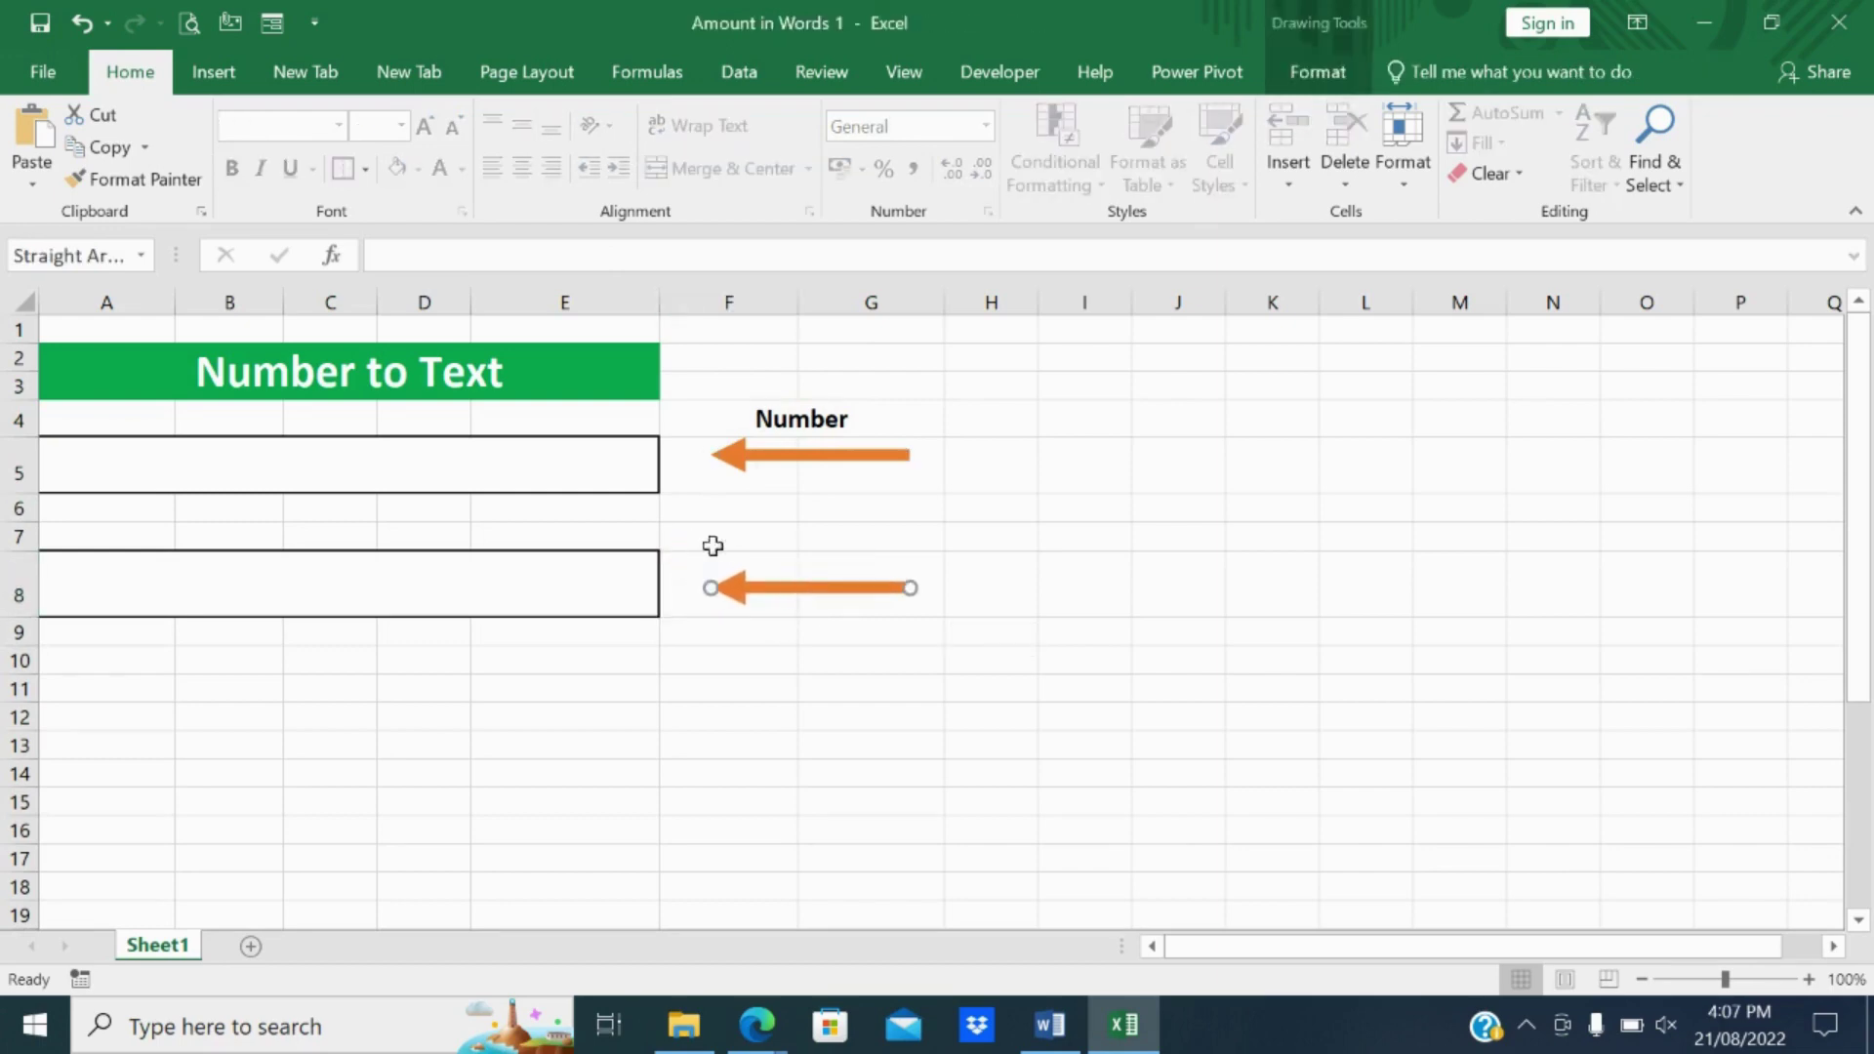
Give the new arrow a line style, purple outline and 6 pt weight
double_click(786, 591)
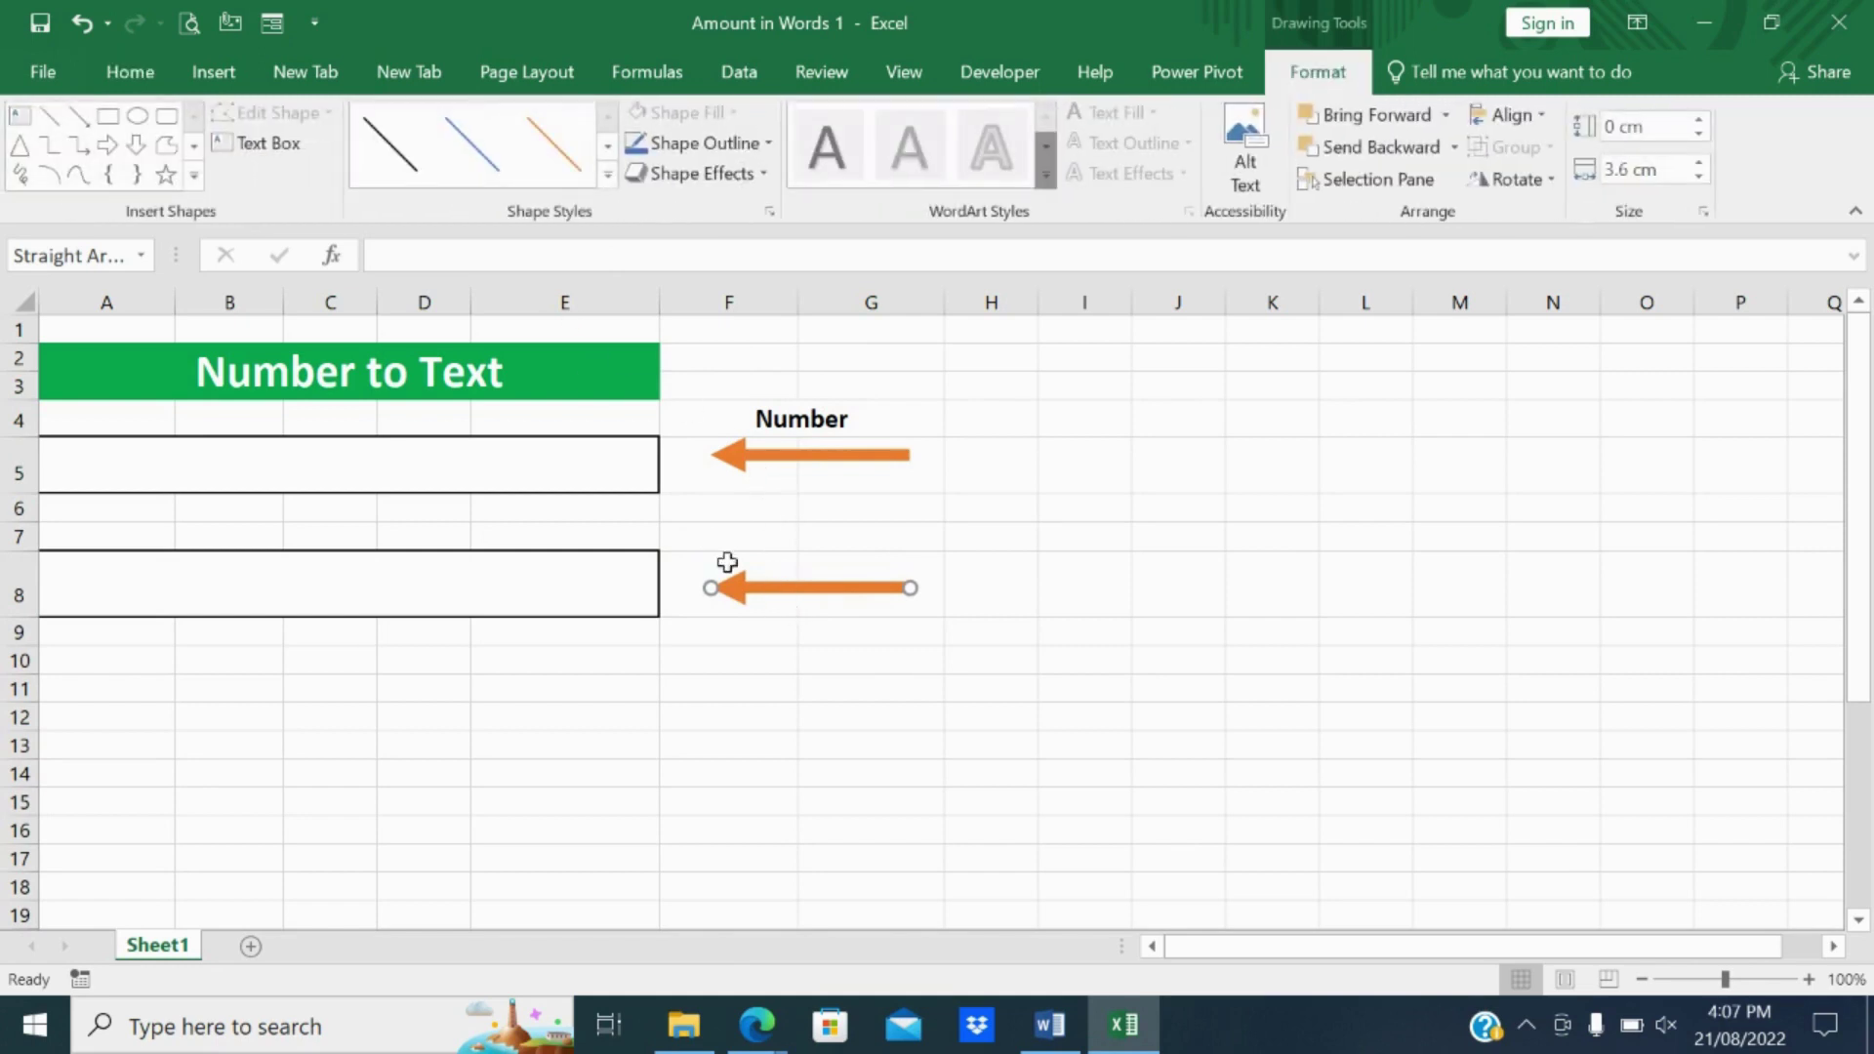
left_click(607, 177)
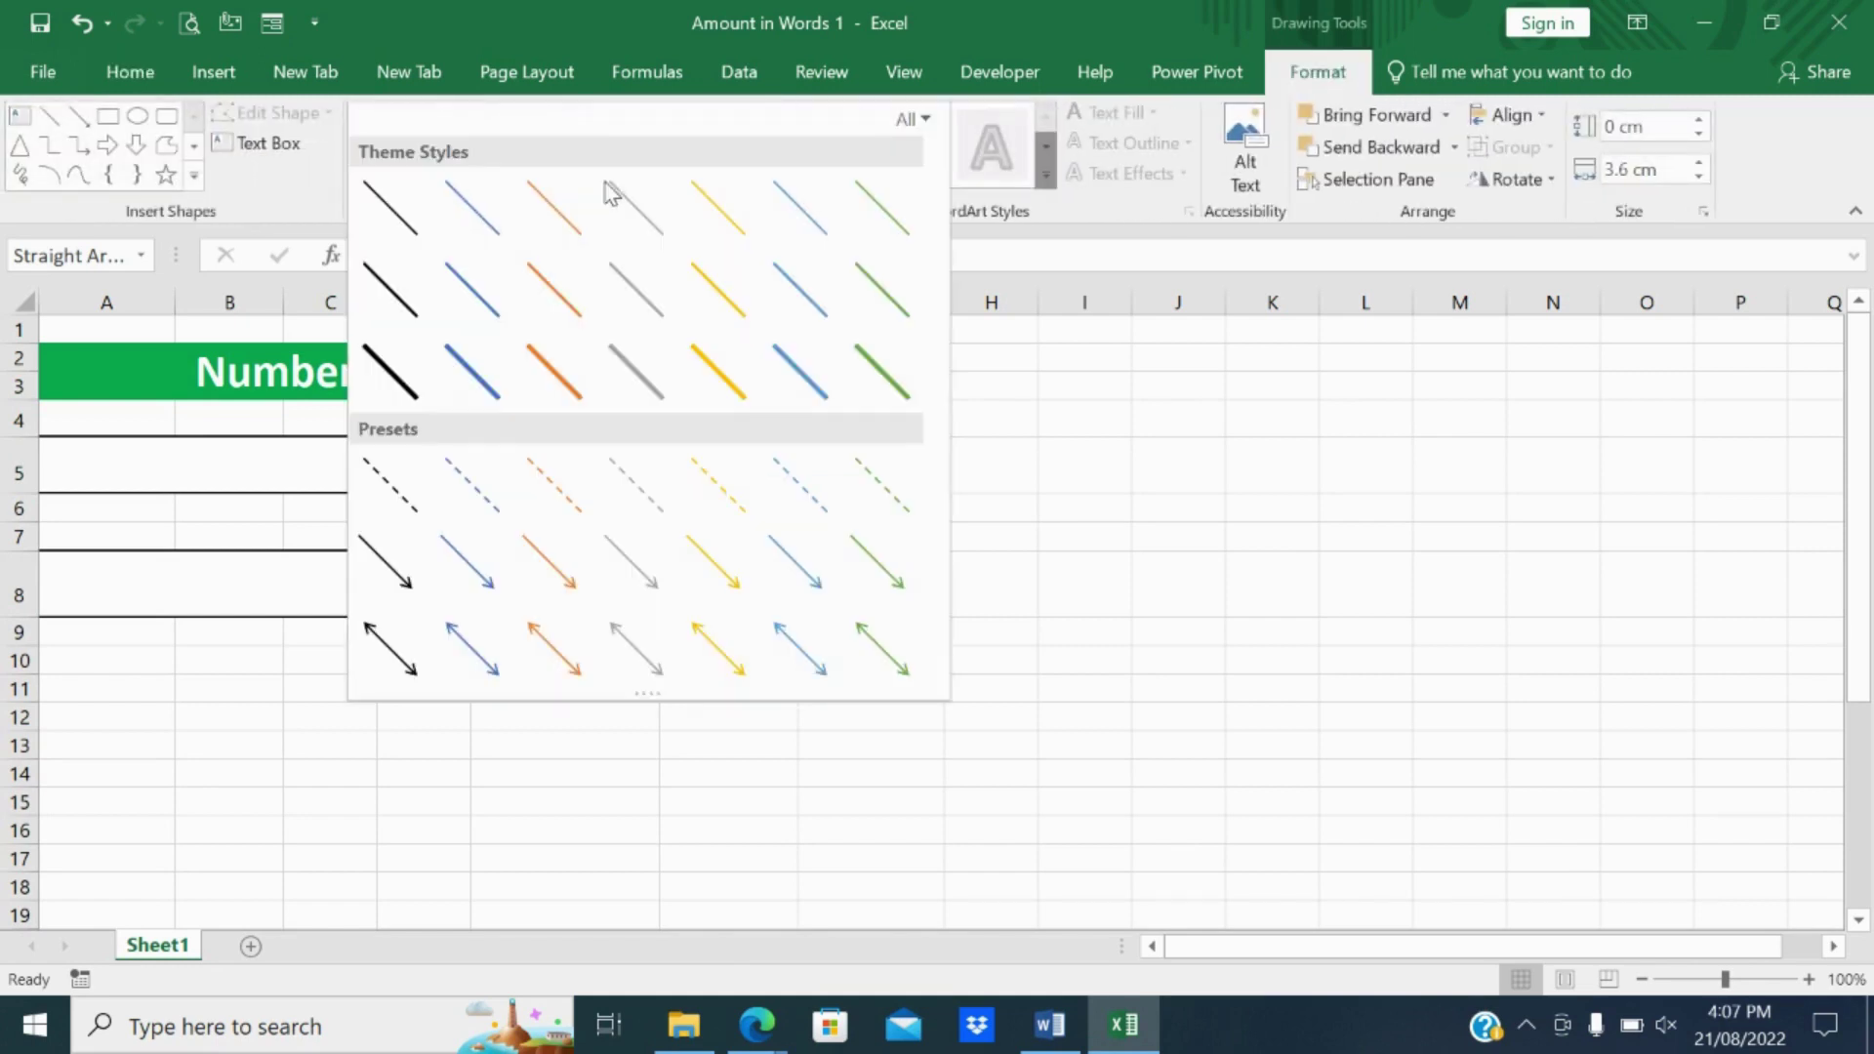
left_click(478, 371)
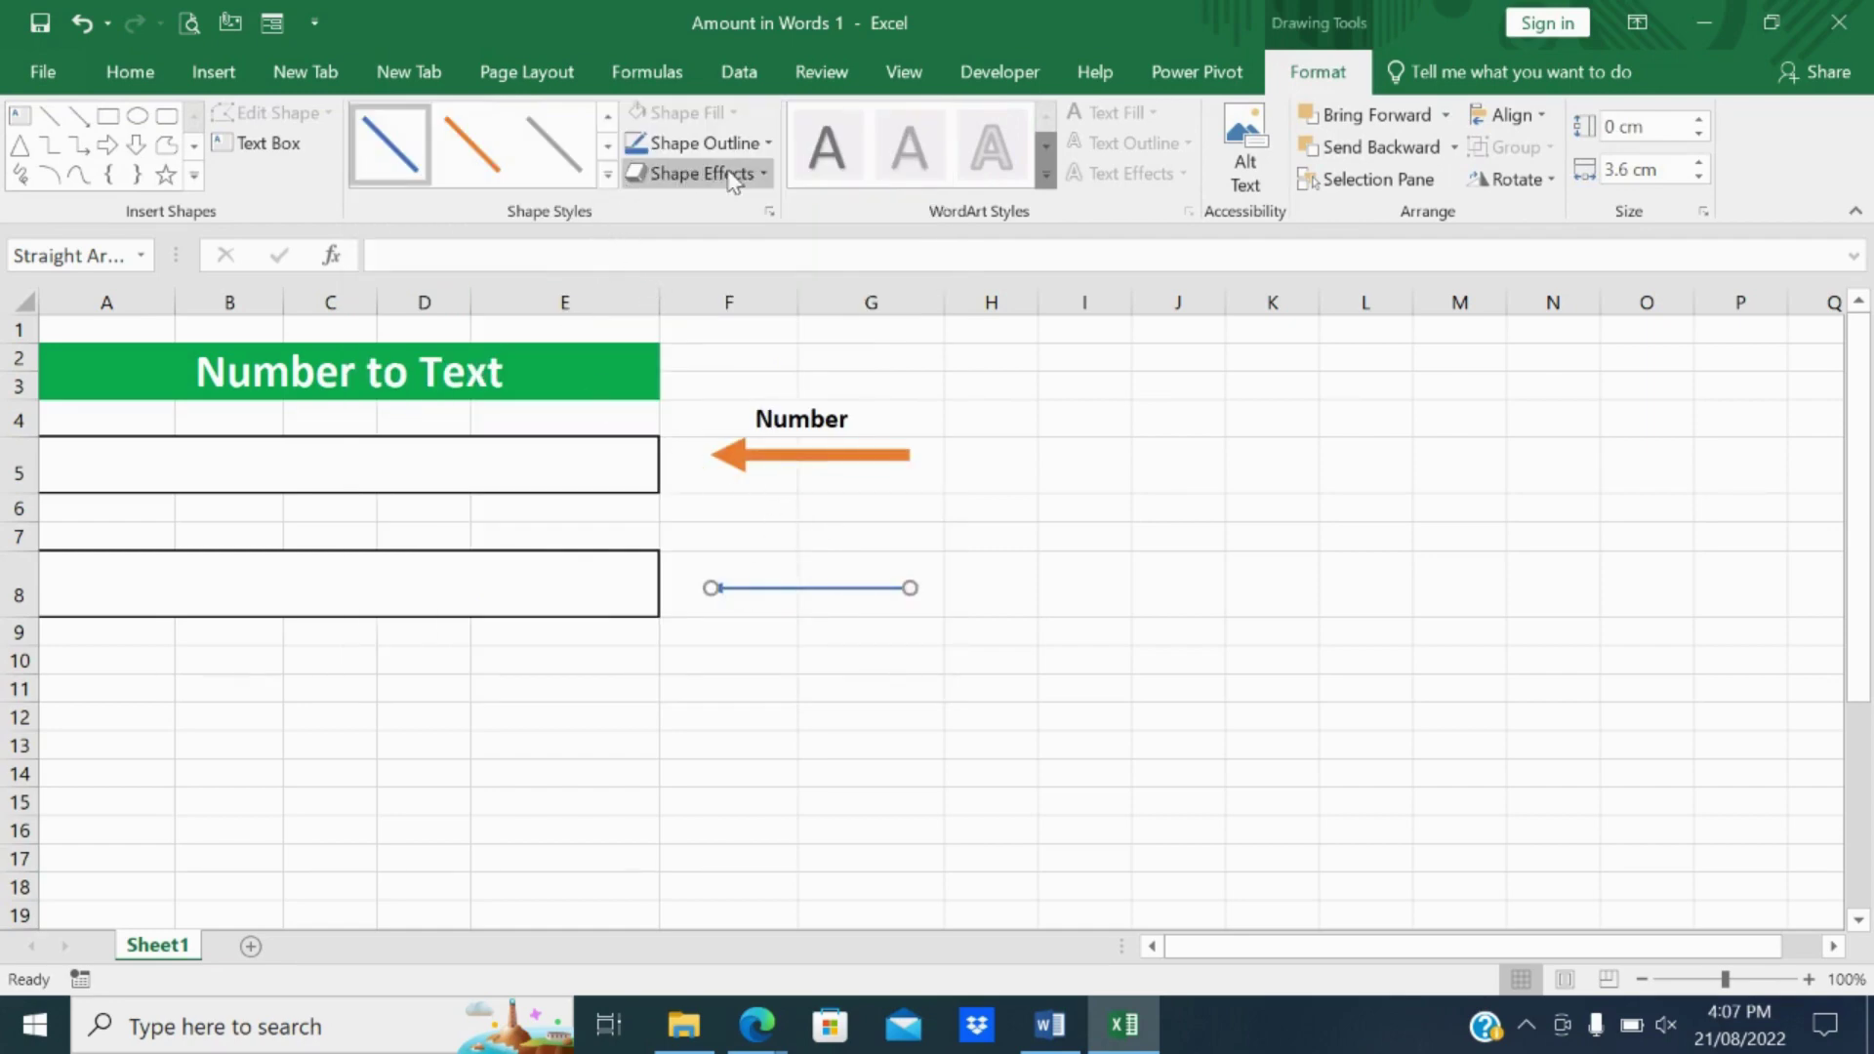
left_click(769, 143)
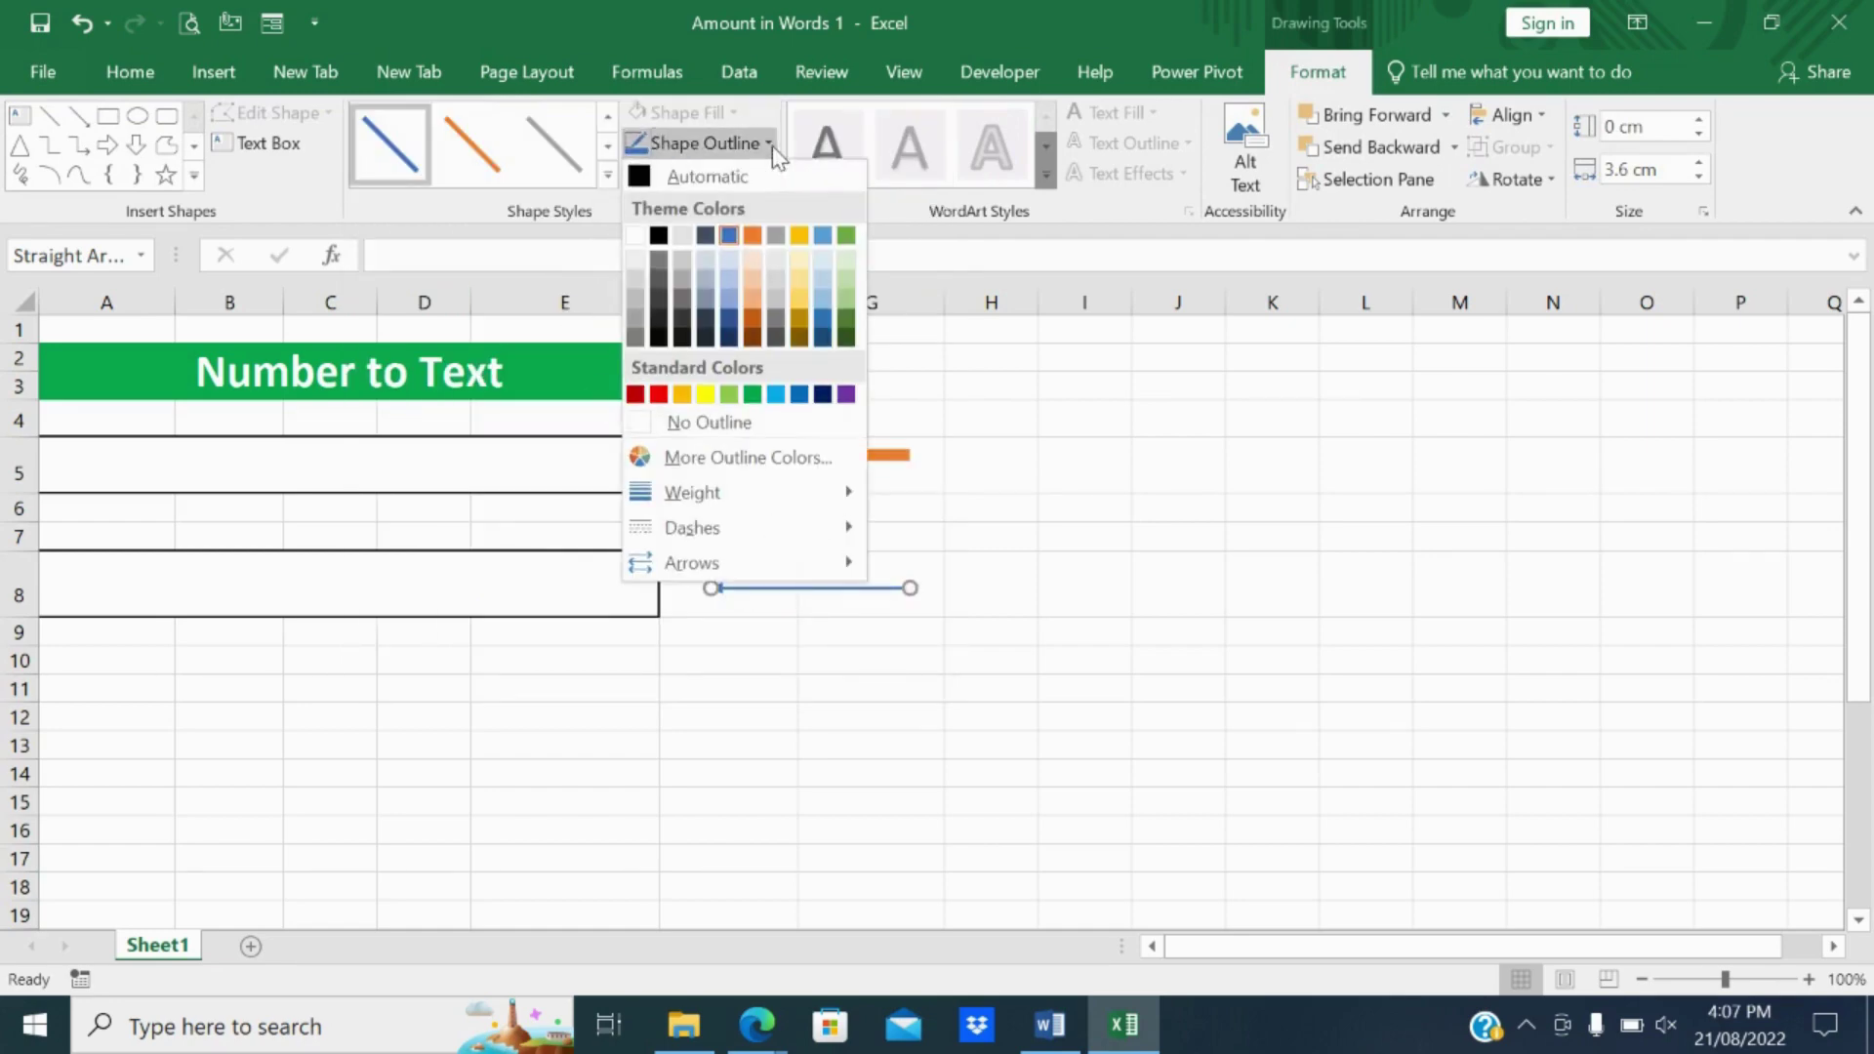
left_click(845, 393)
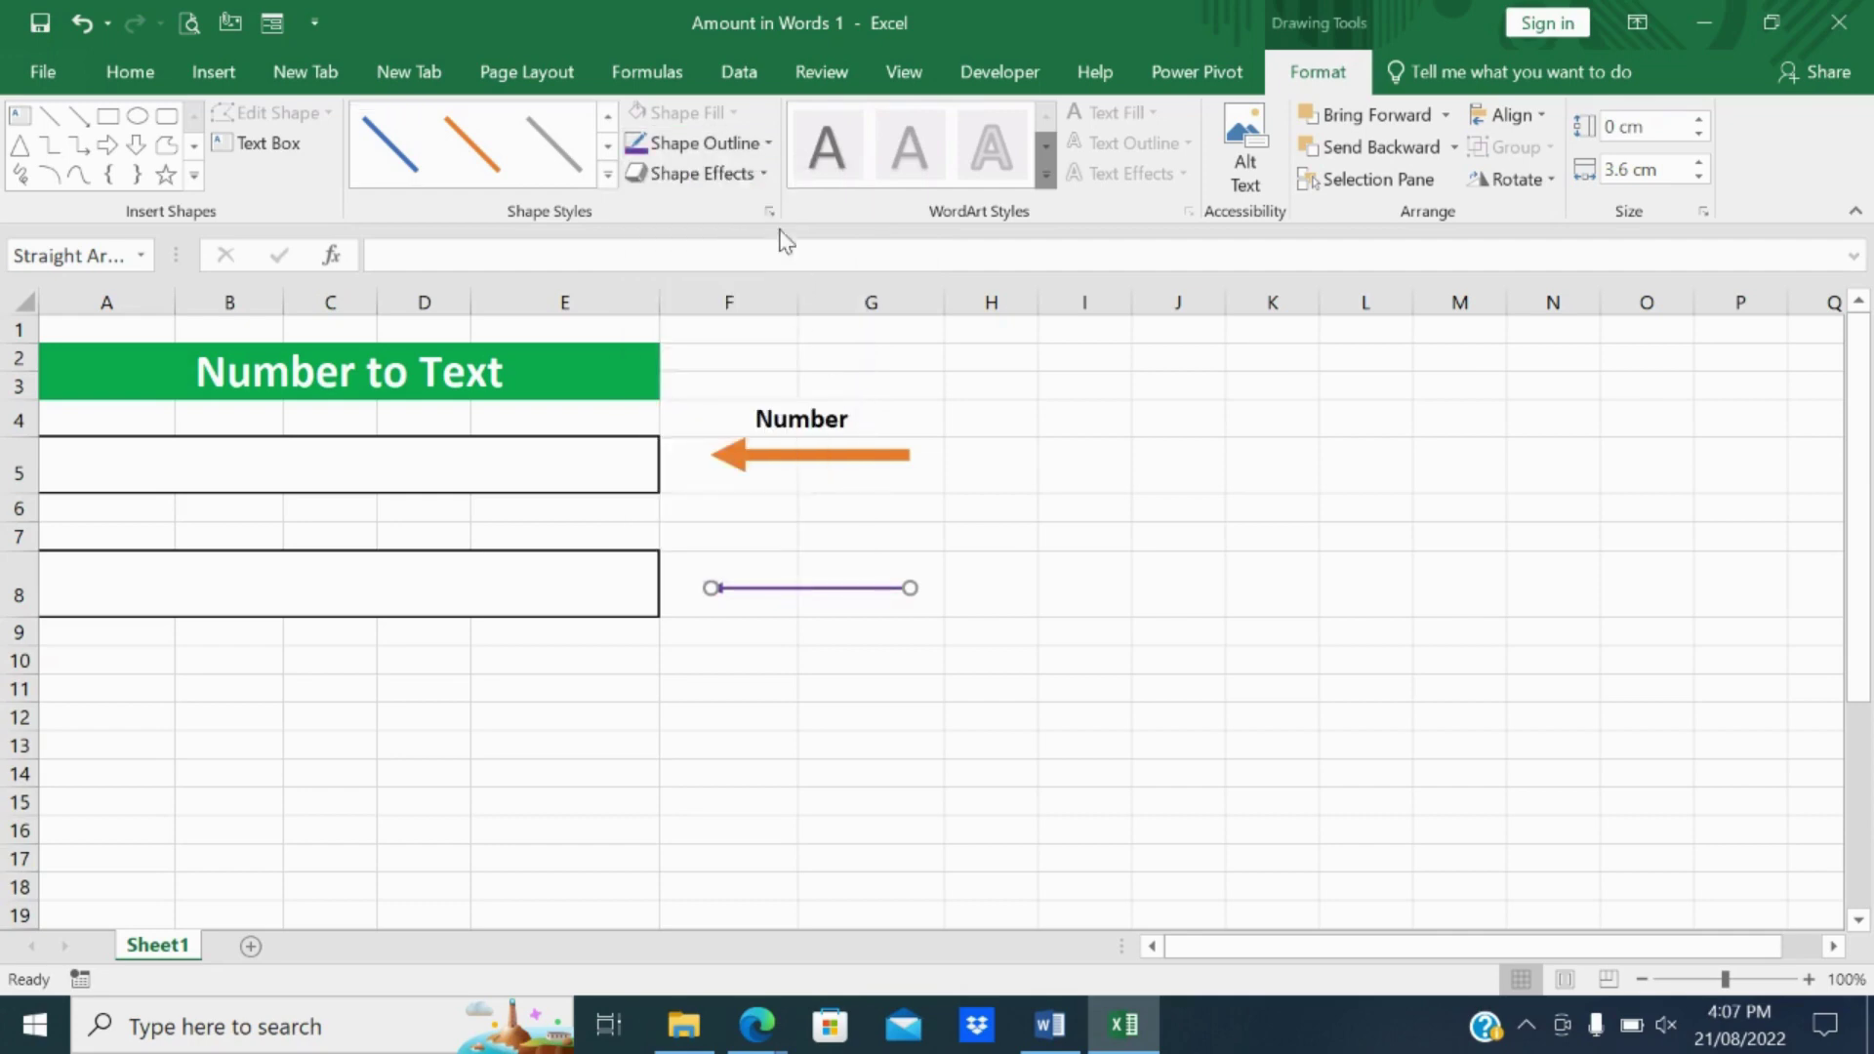
left_click(764, 175)
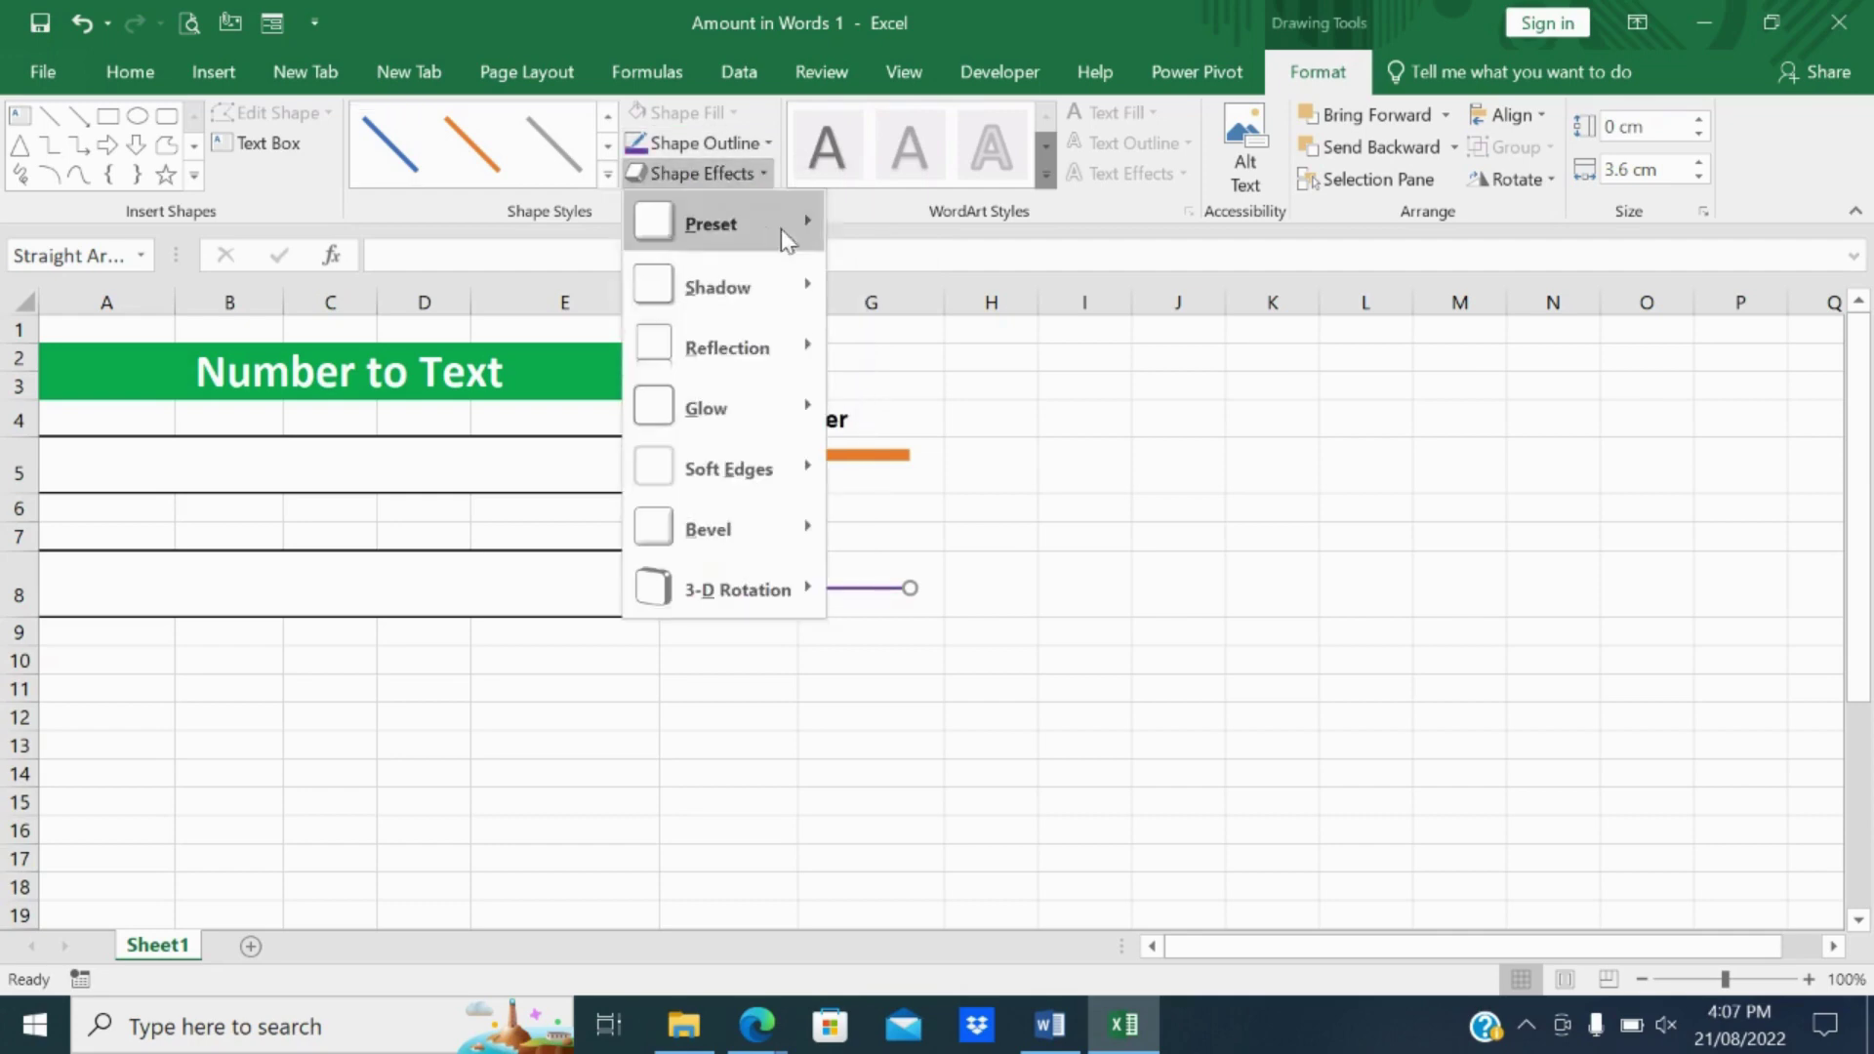
left_click(767, 144)
mouse_move(717, 492)
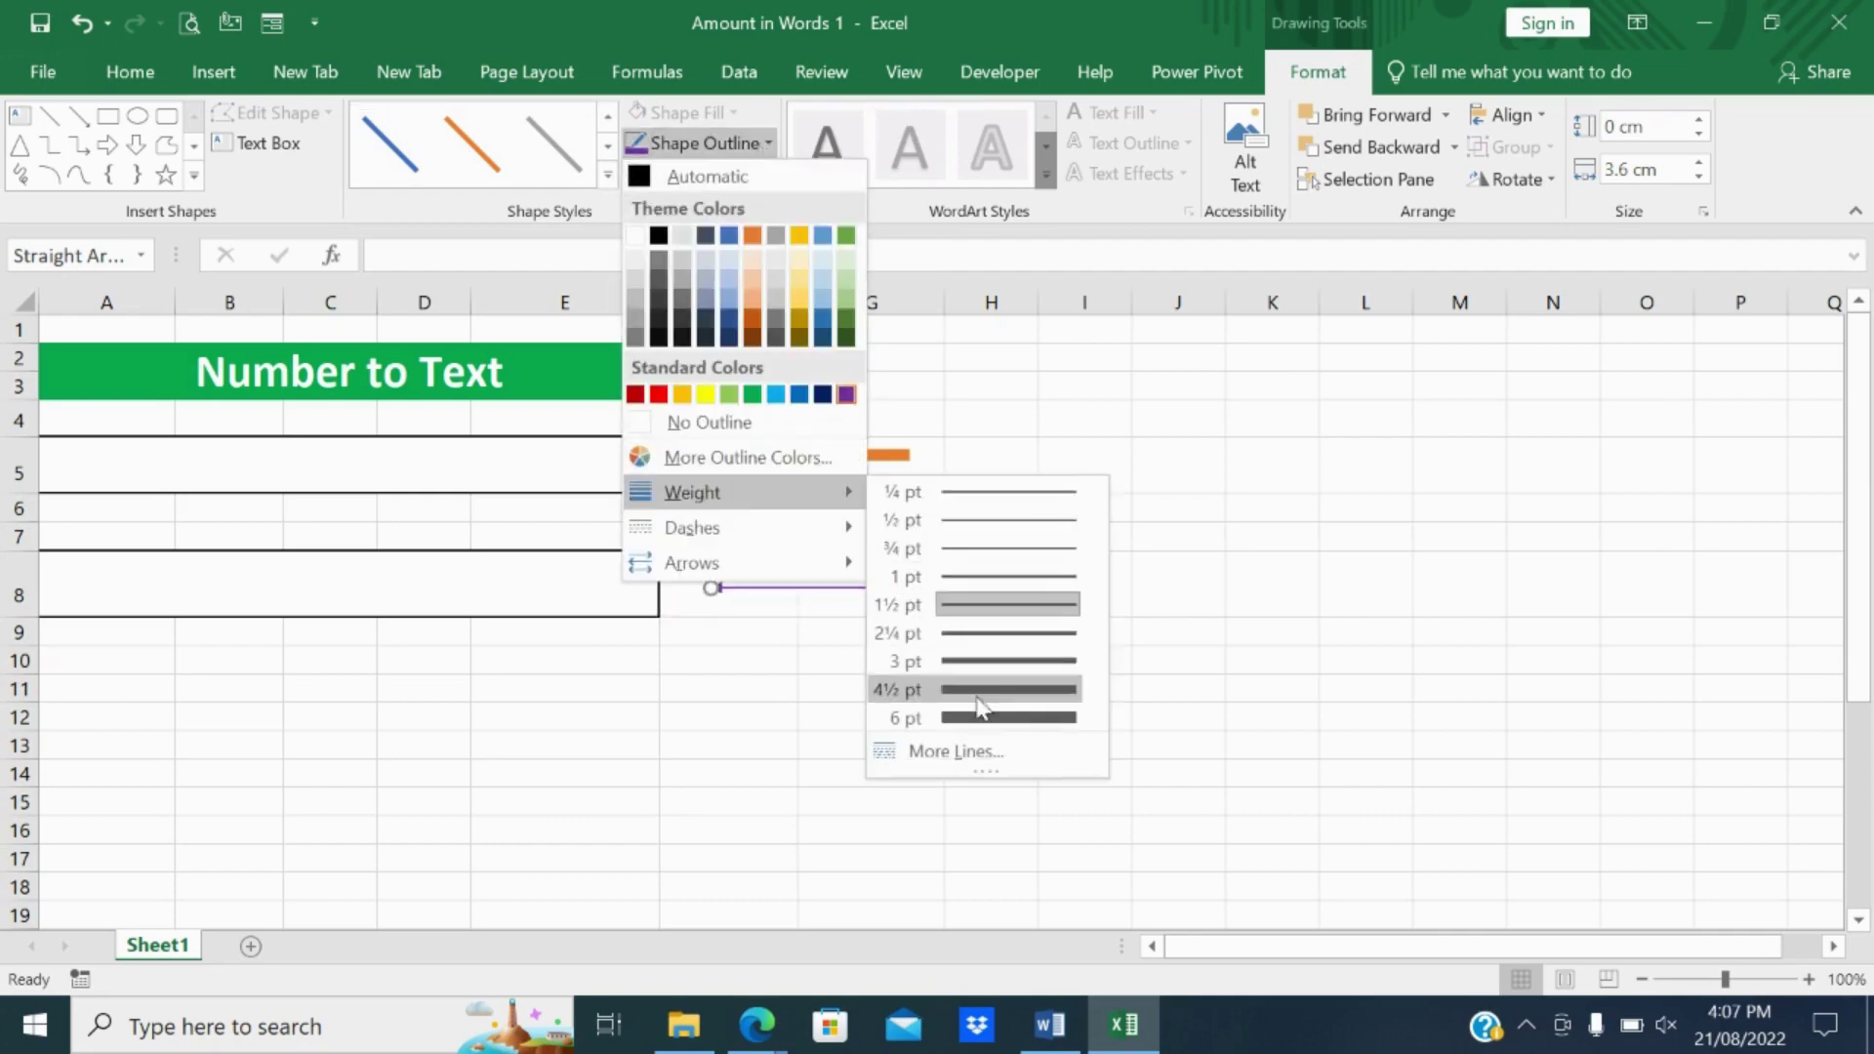
left_click(968, 717)
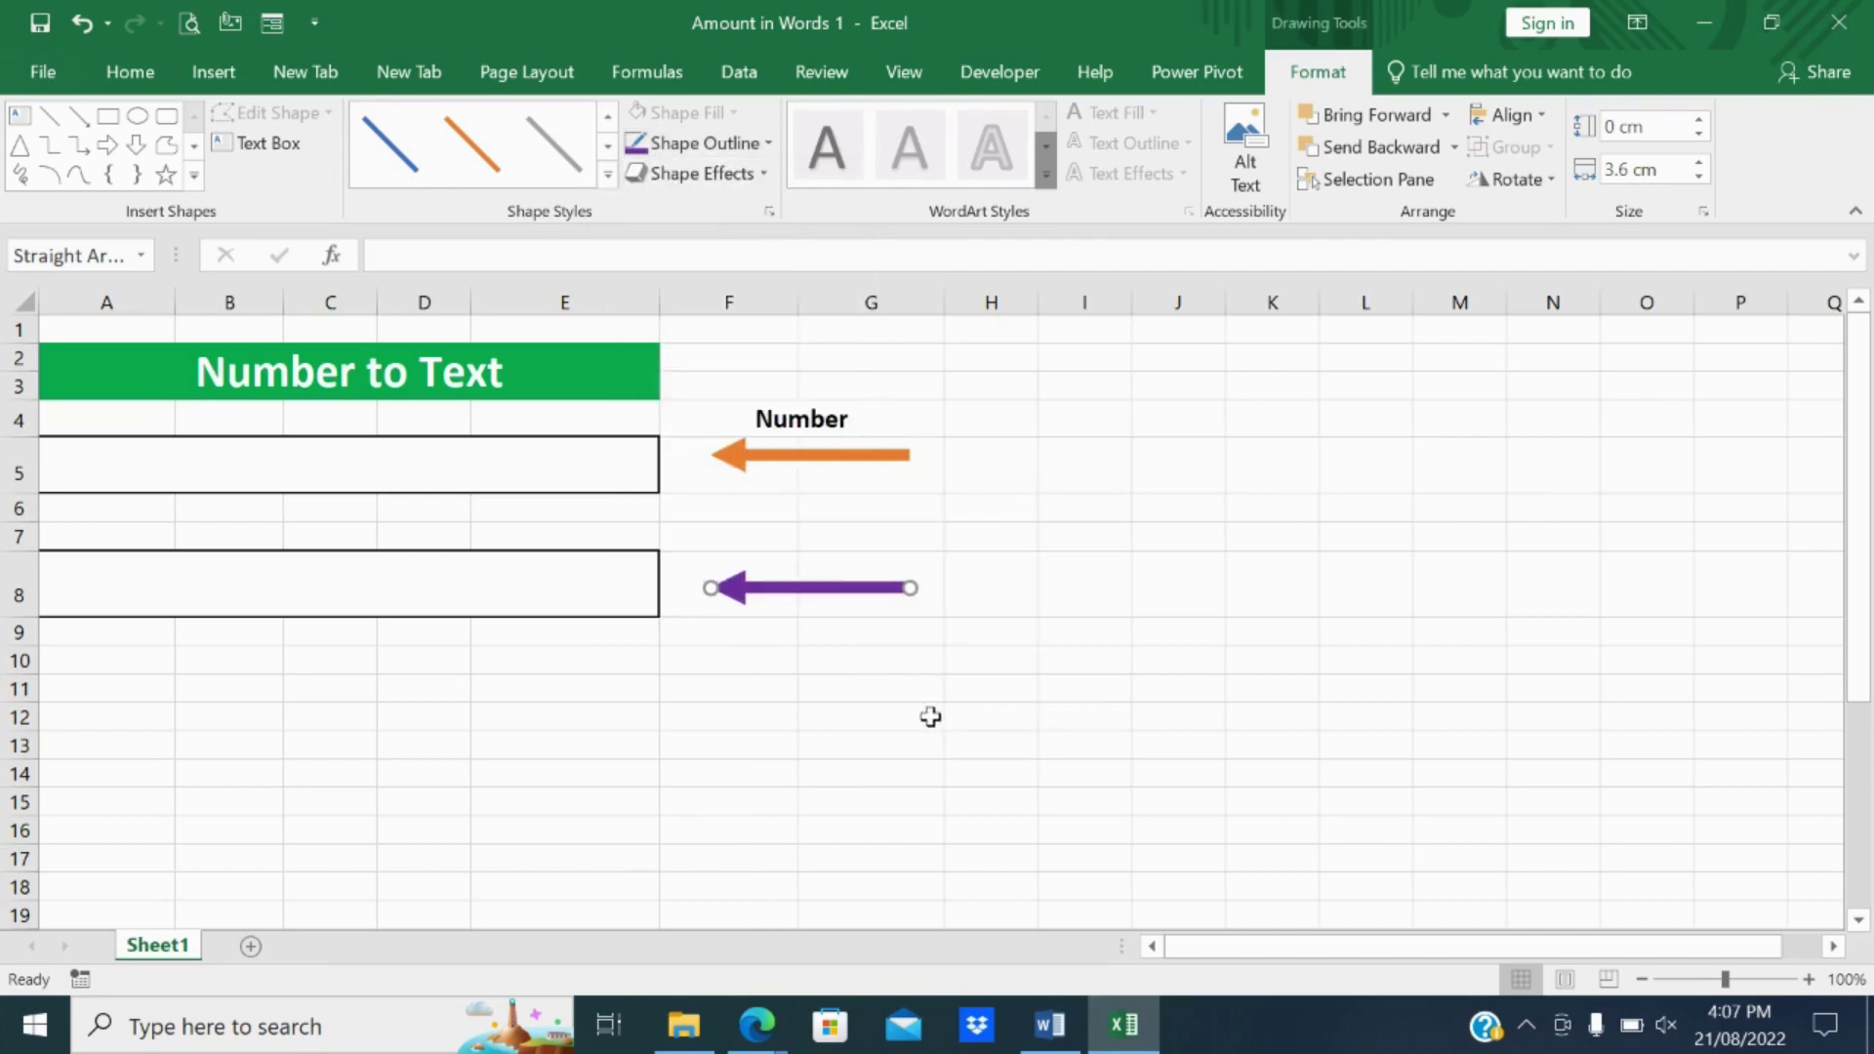
left_click(1044, 556)
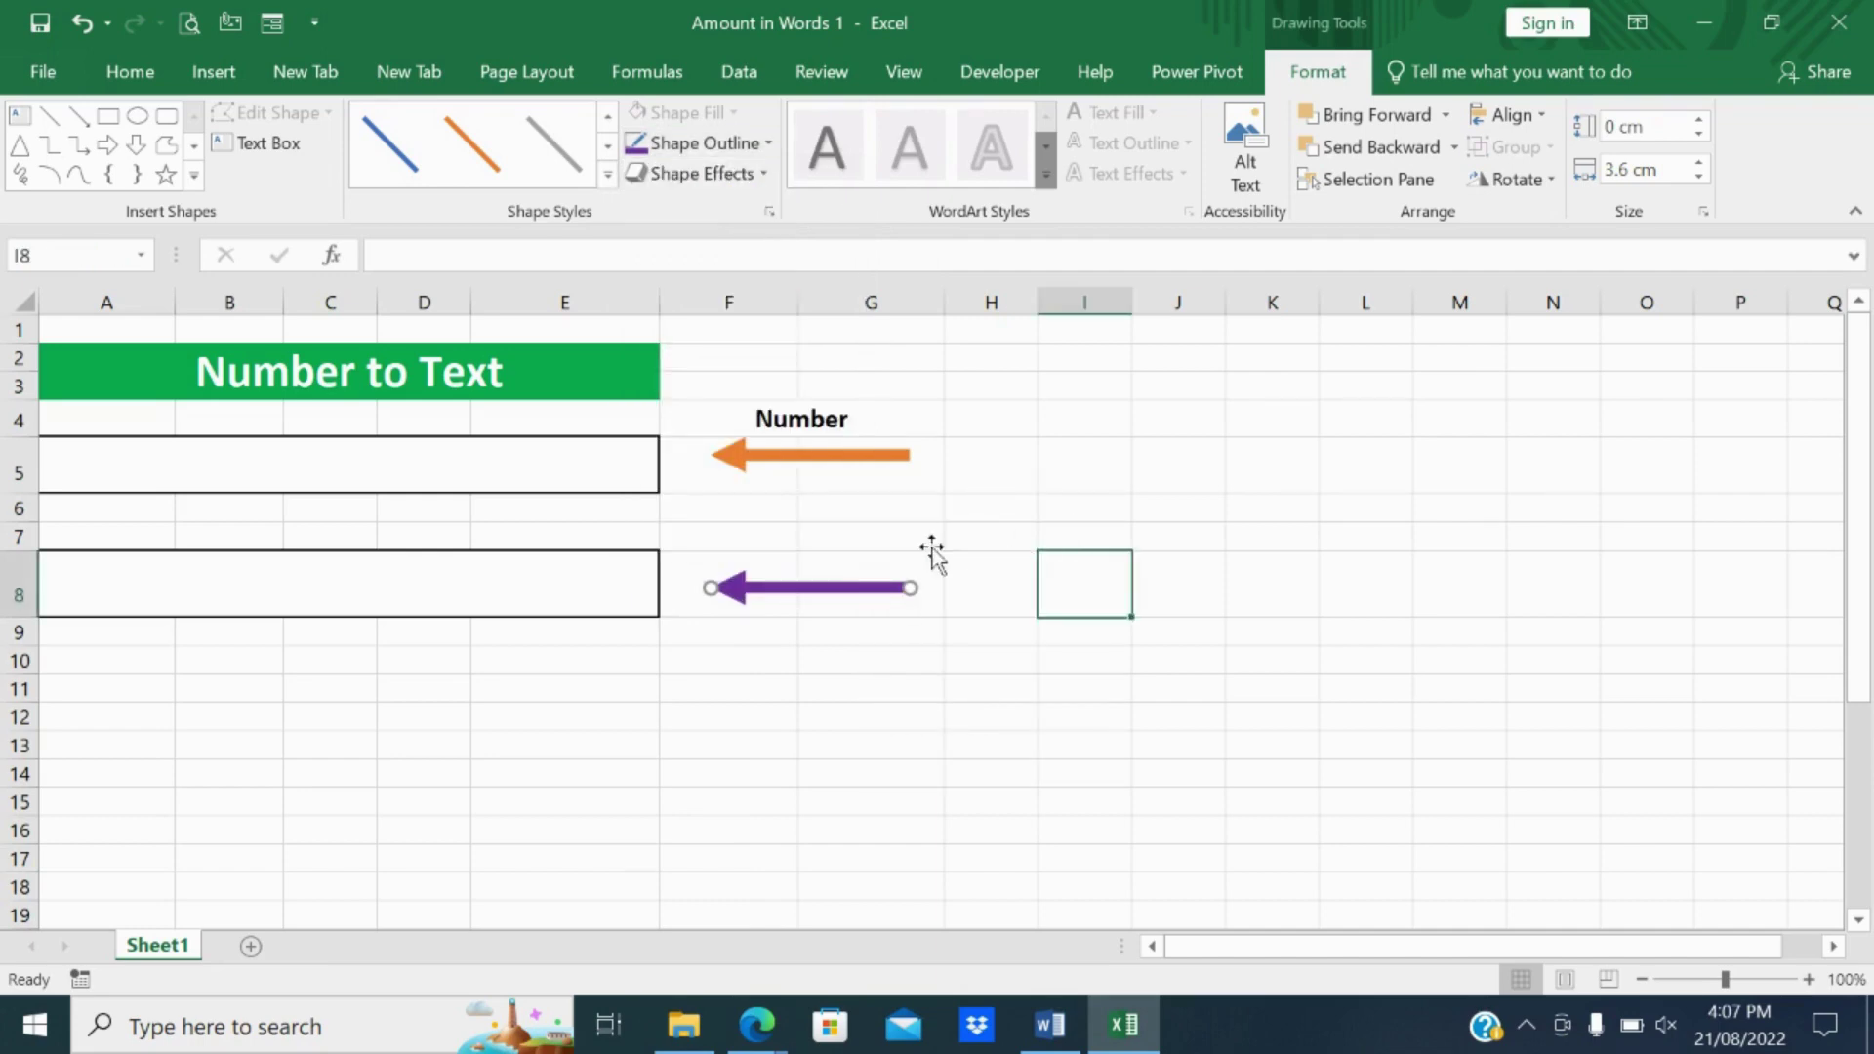
Copy the Number label into F7 and change its text to 'Text'
left_click(755, 537)
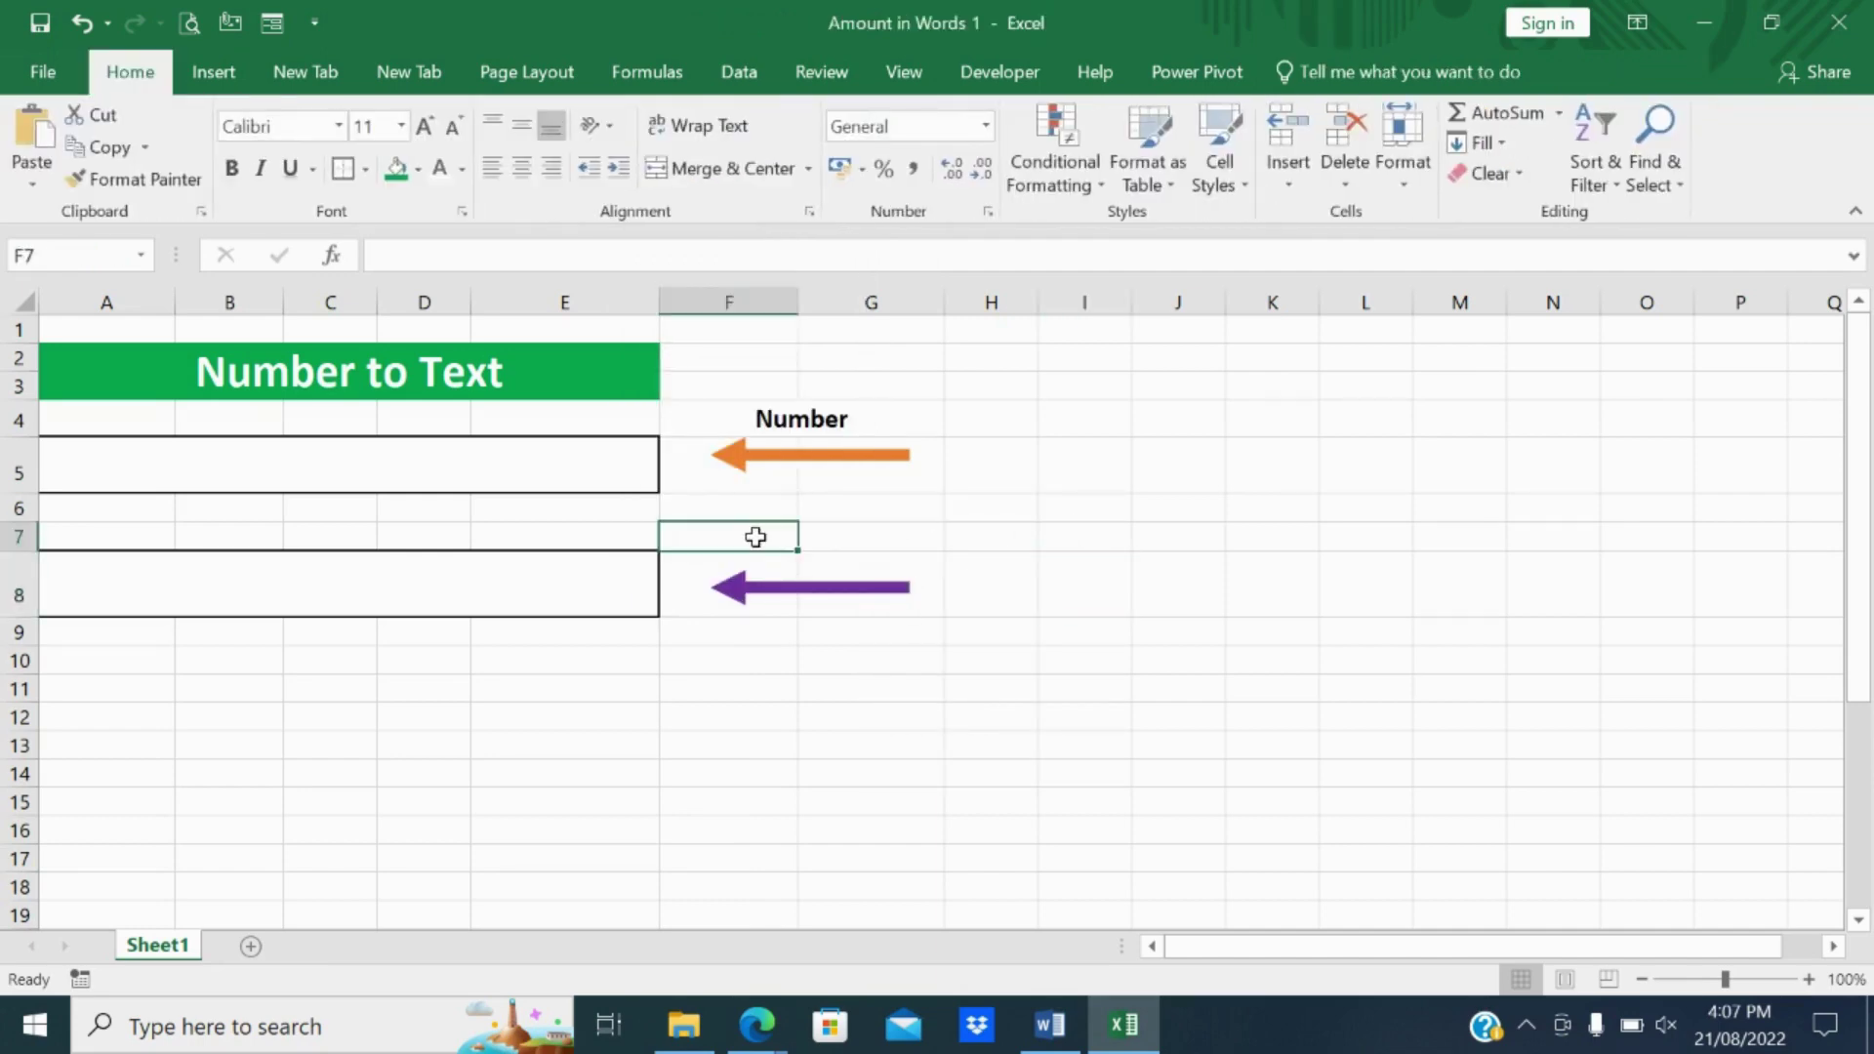
left_click(773, 406)
key("ctrl+c")
left_click(758, 548)
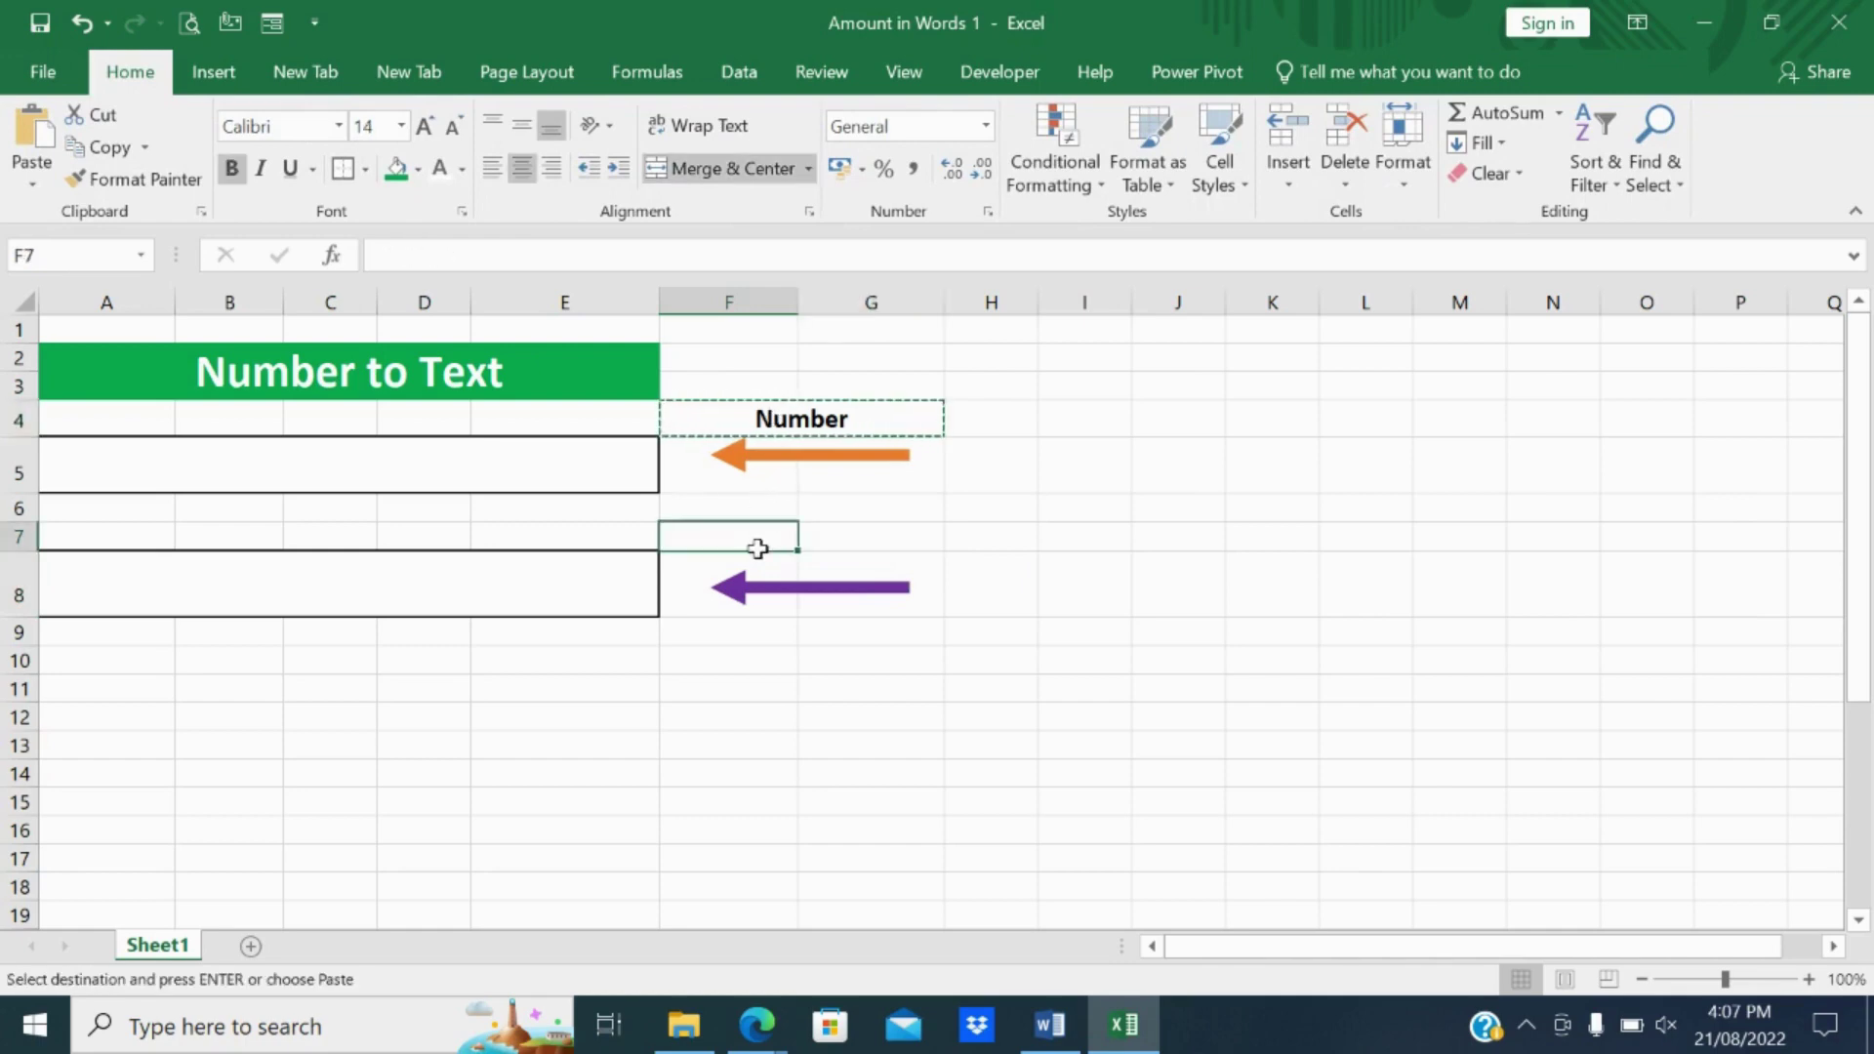
key("ctrl+v")
double_click(442, 256)
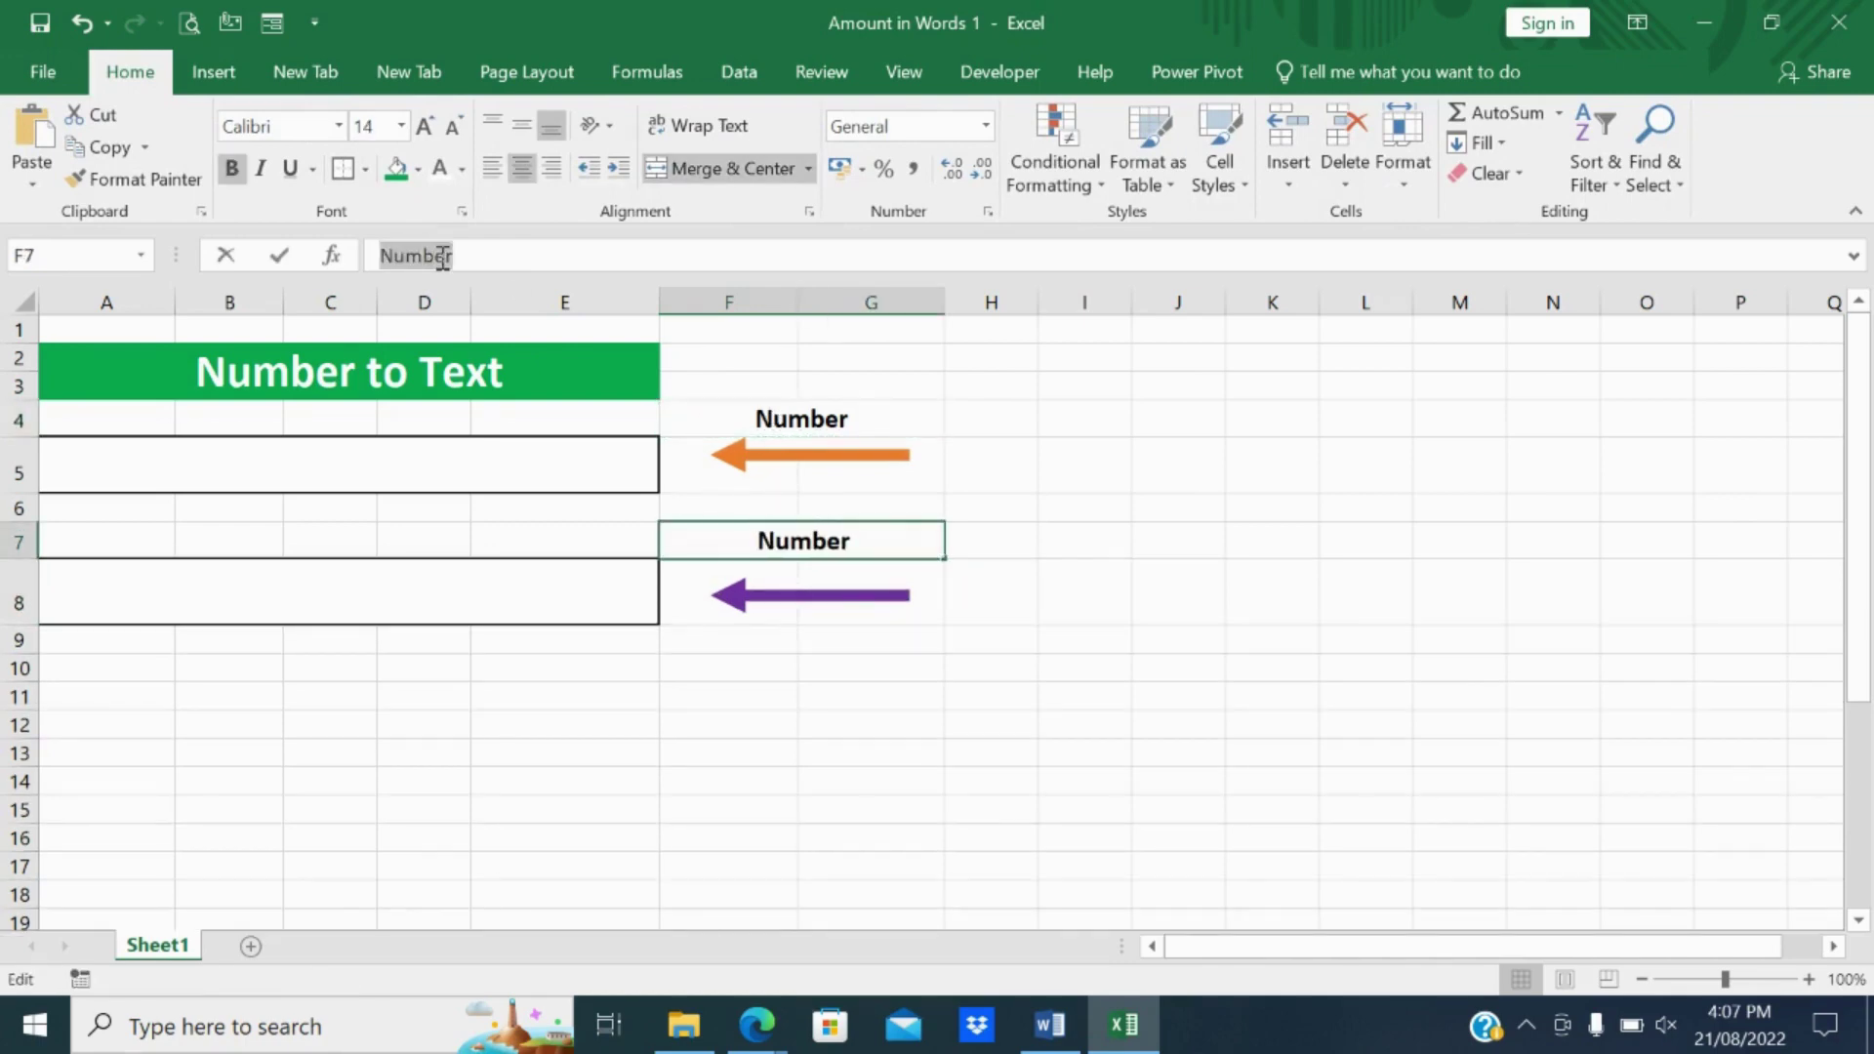
type("Text")
key("Return")
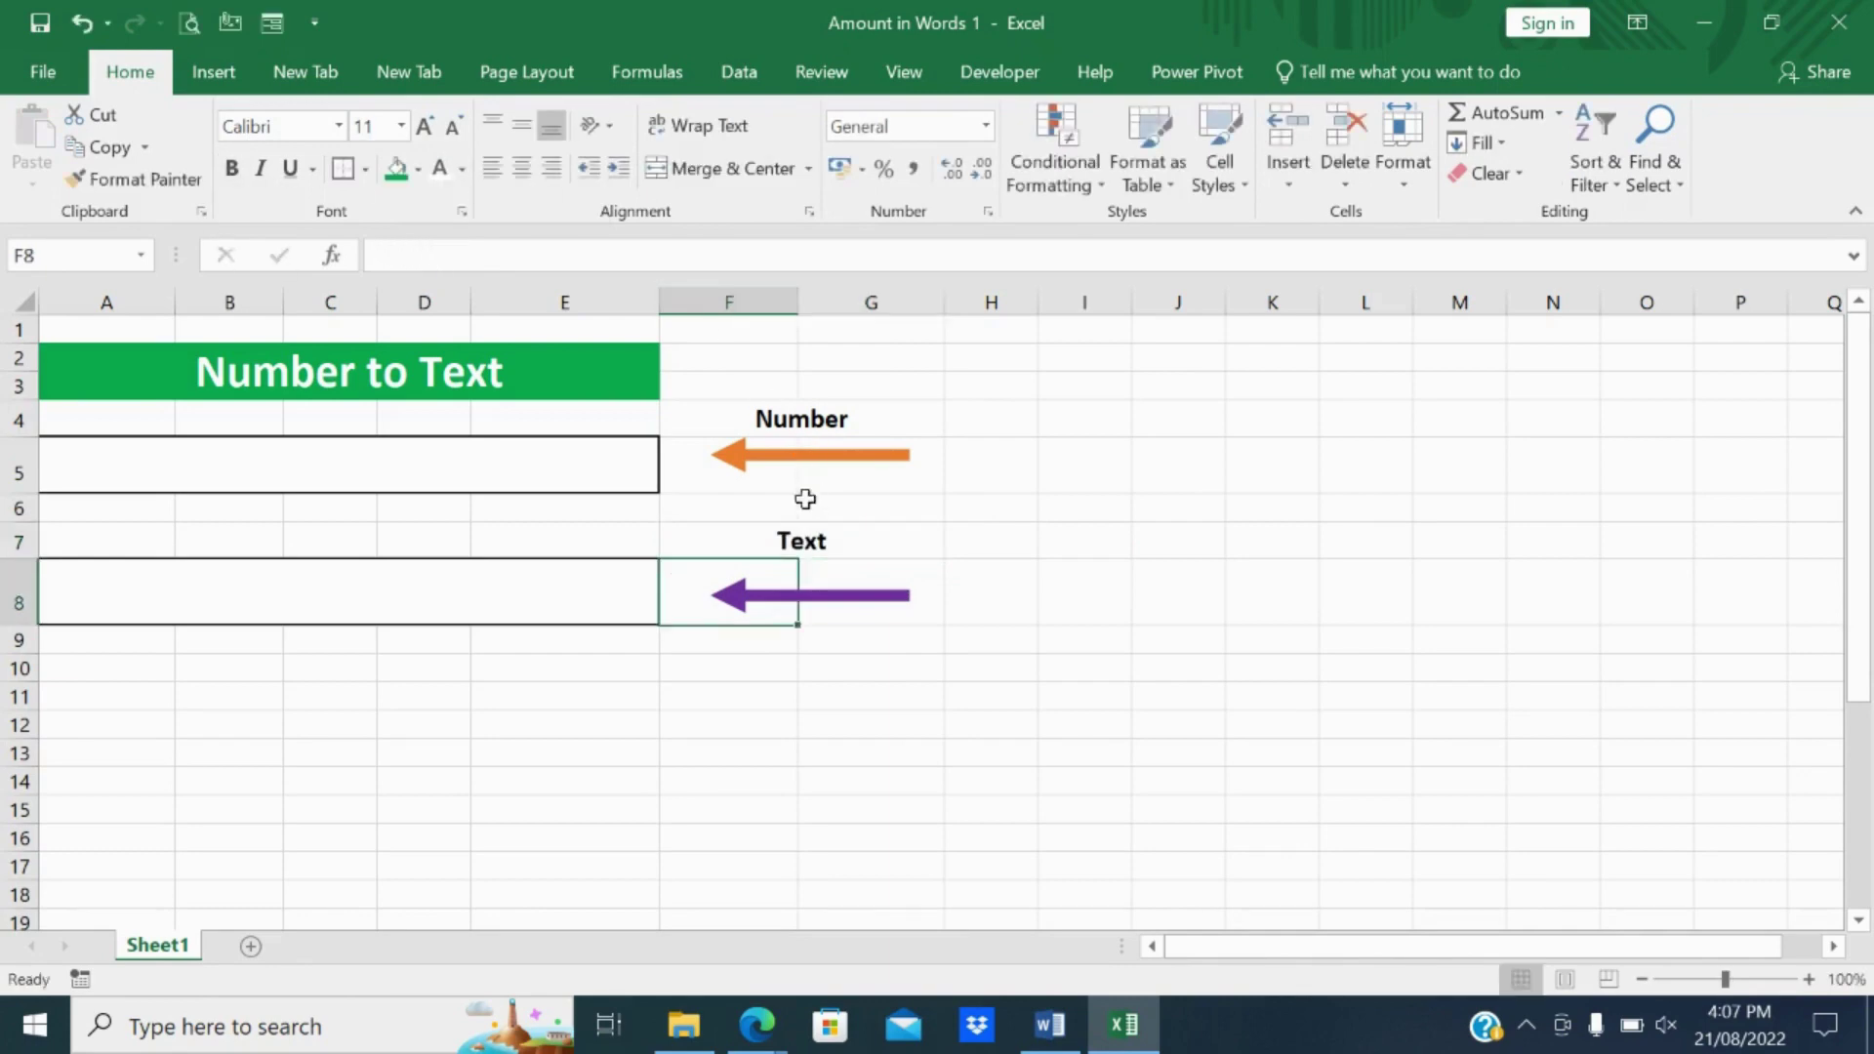
left_click(784, 540)
key("Left")
key("Left")
key("Left")
key("Left")
key("Left")
Enter the formula =SpellNum_Dirhams(A5) in the merged A8 box
key("Up")
key("Up")
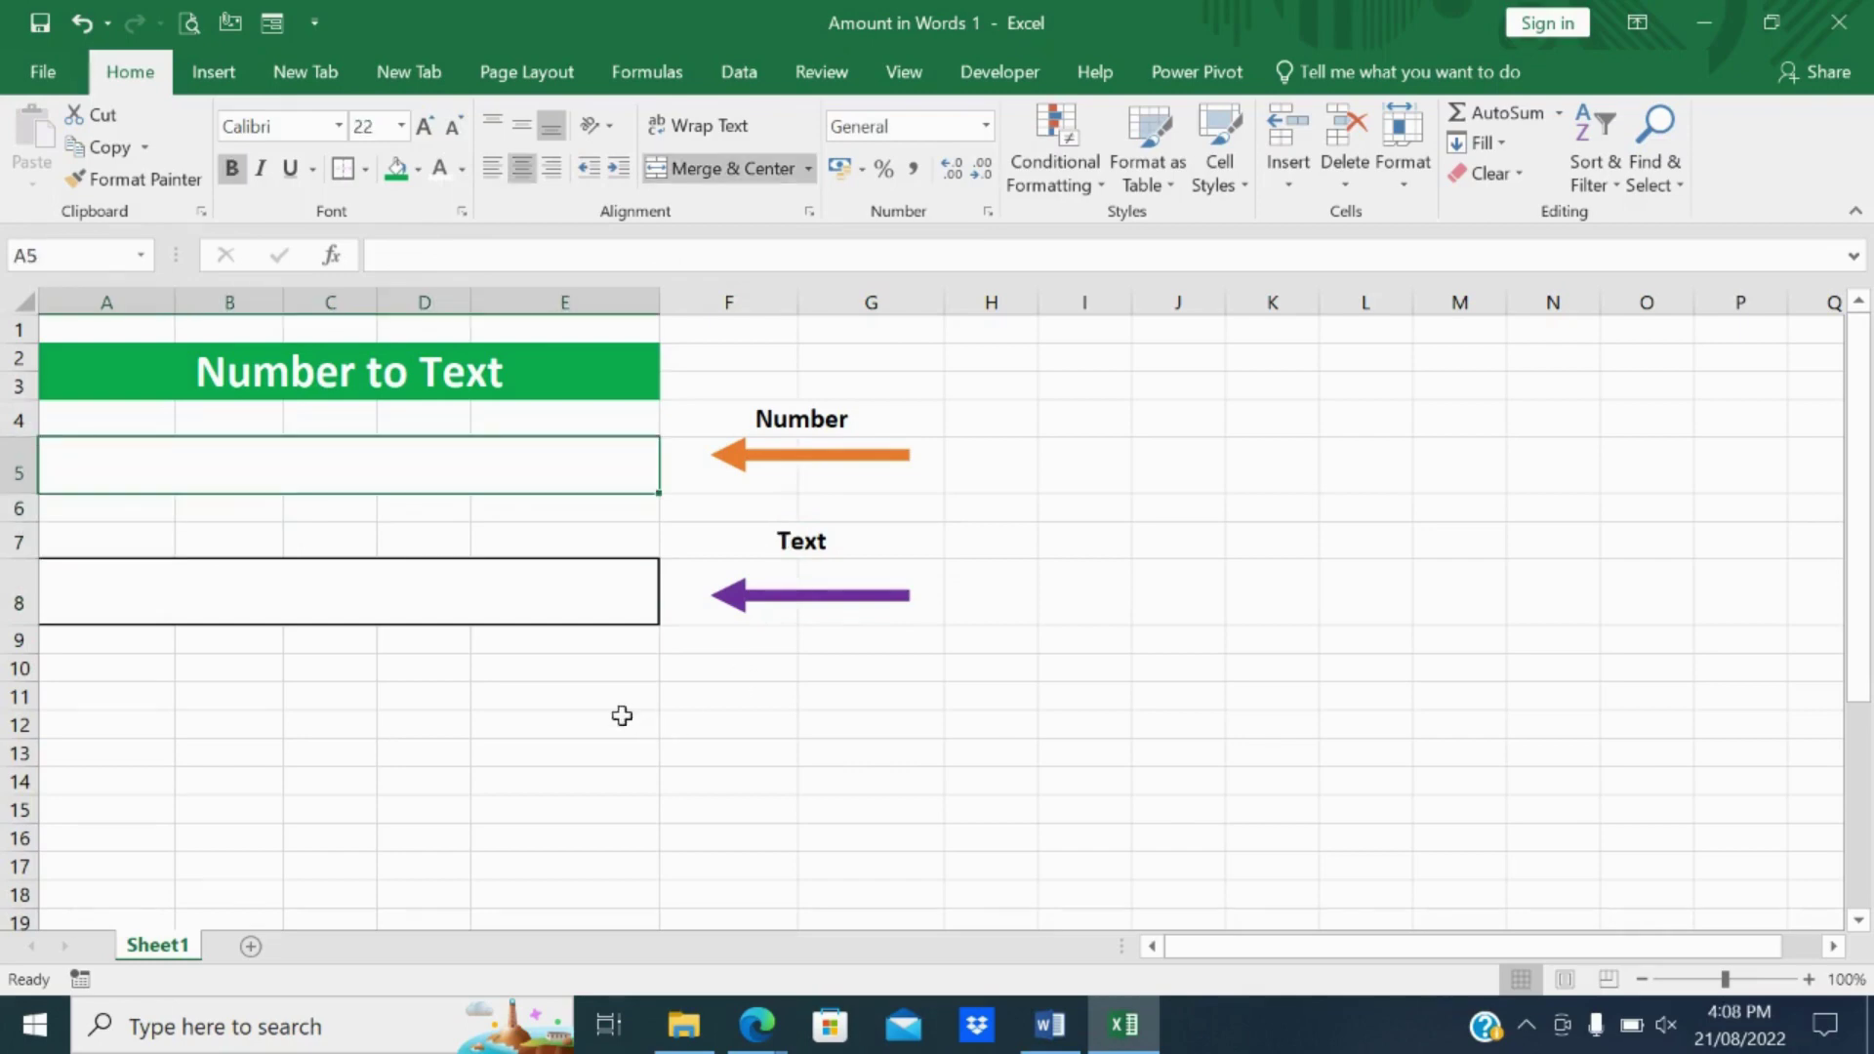
left_click(387, 571)
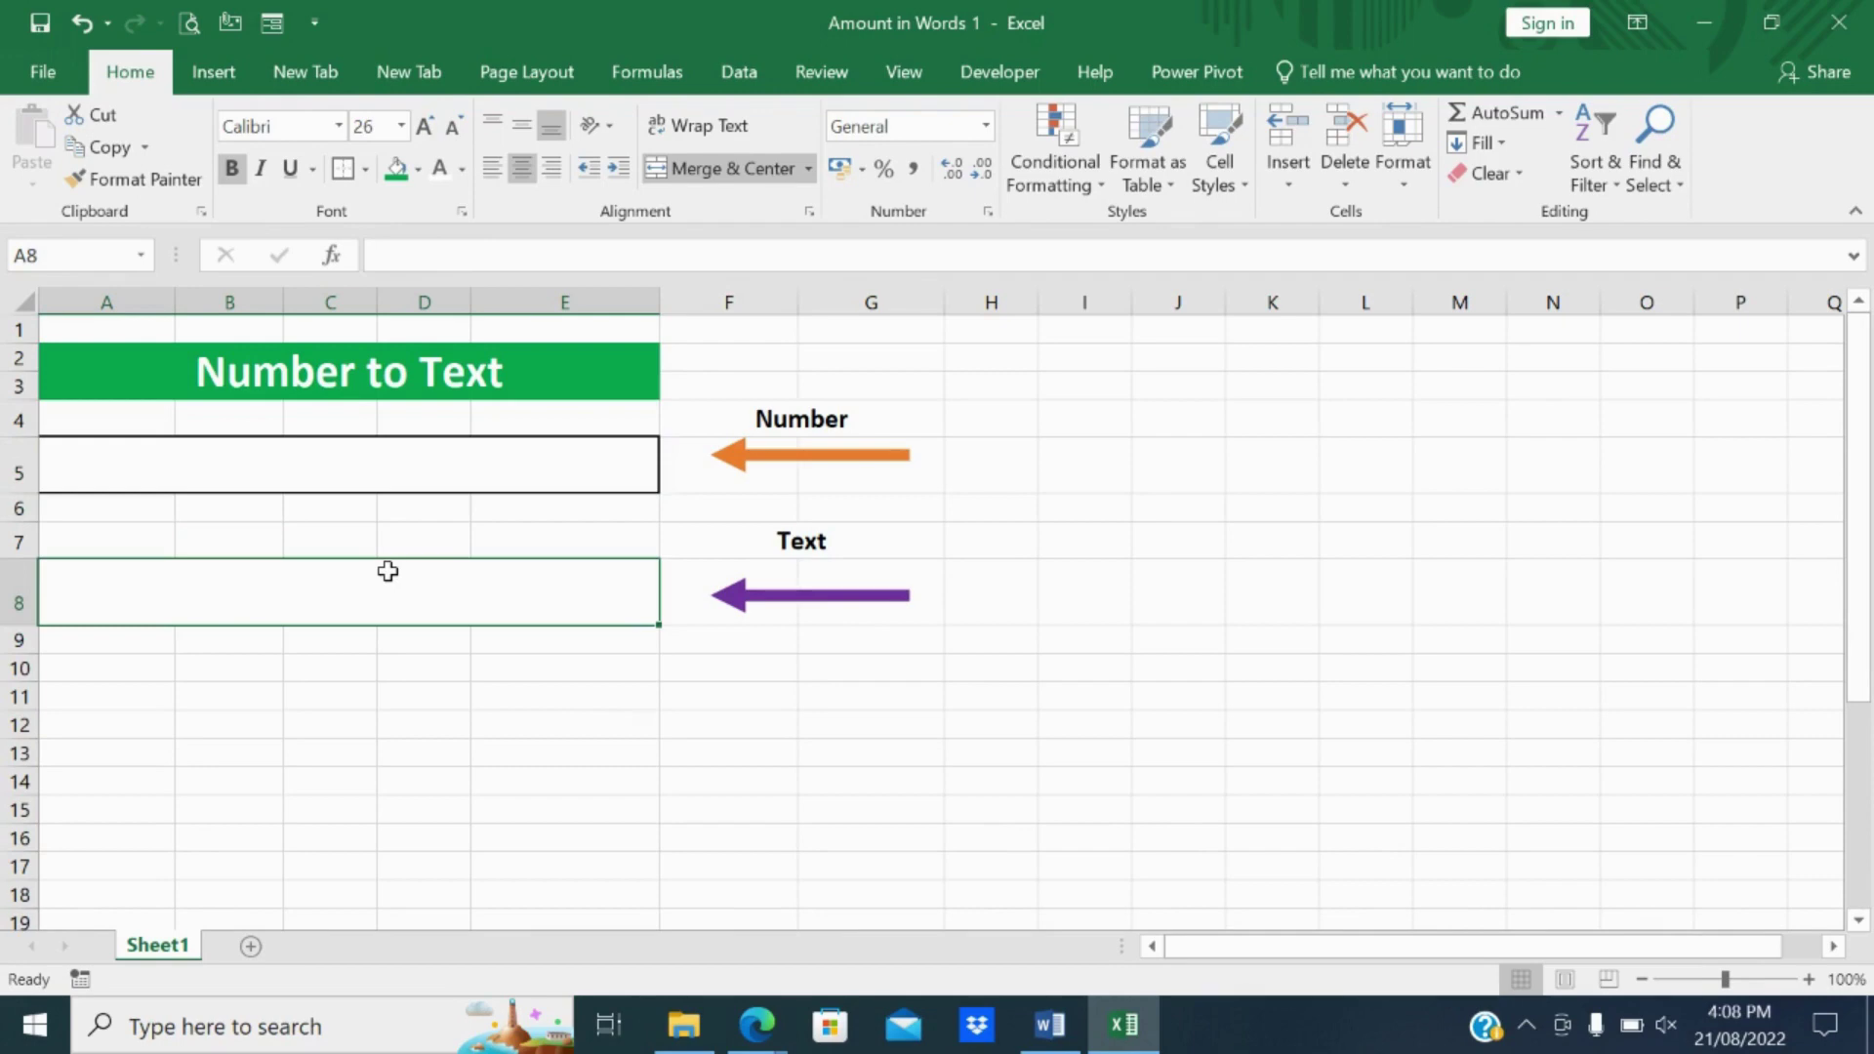
type("=")
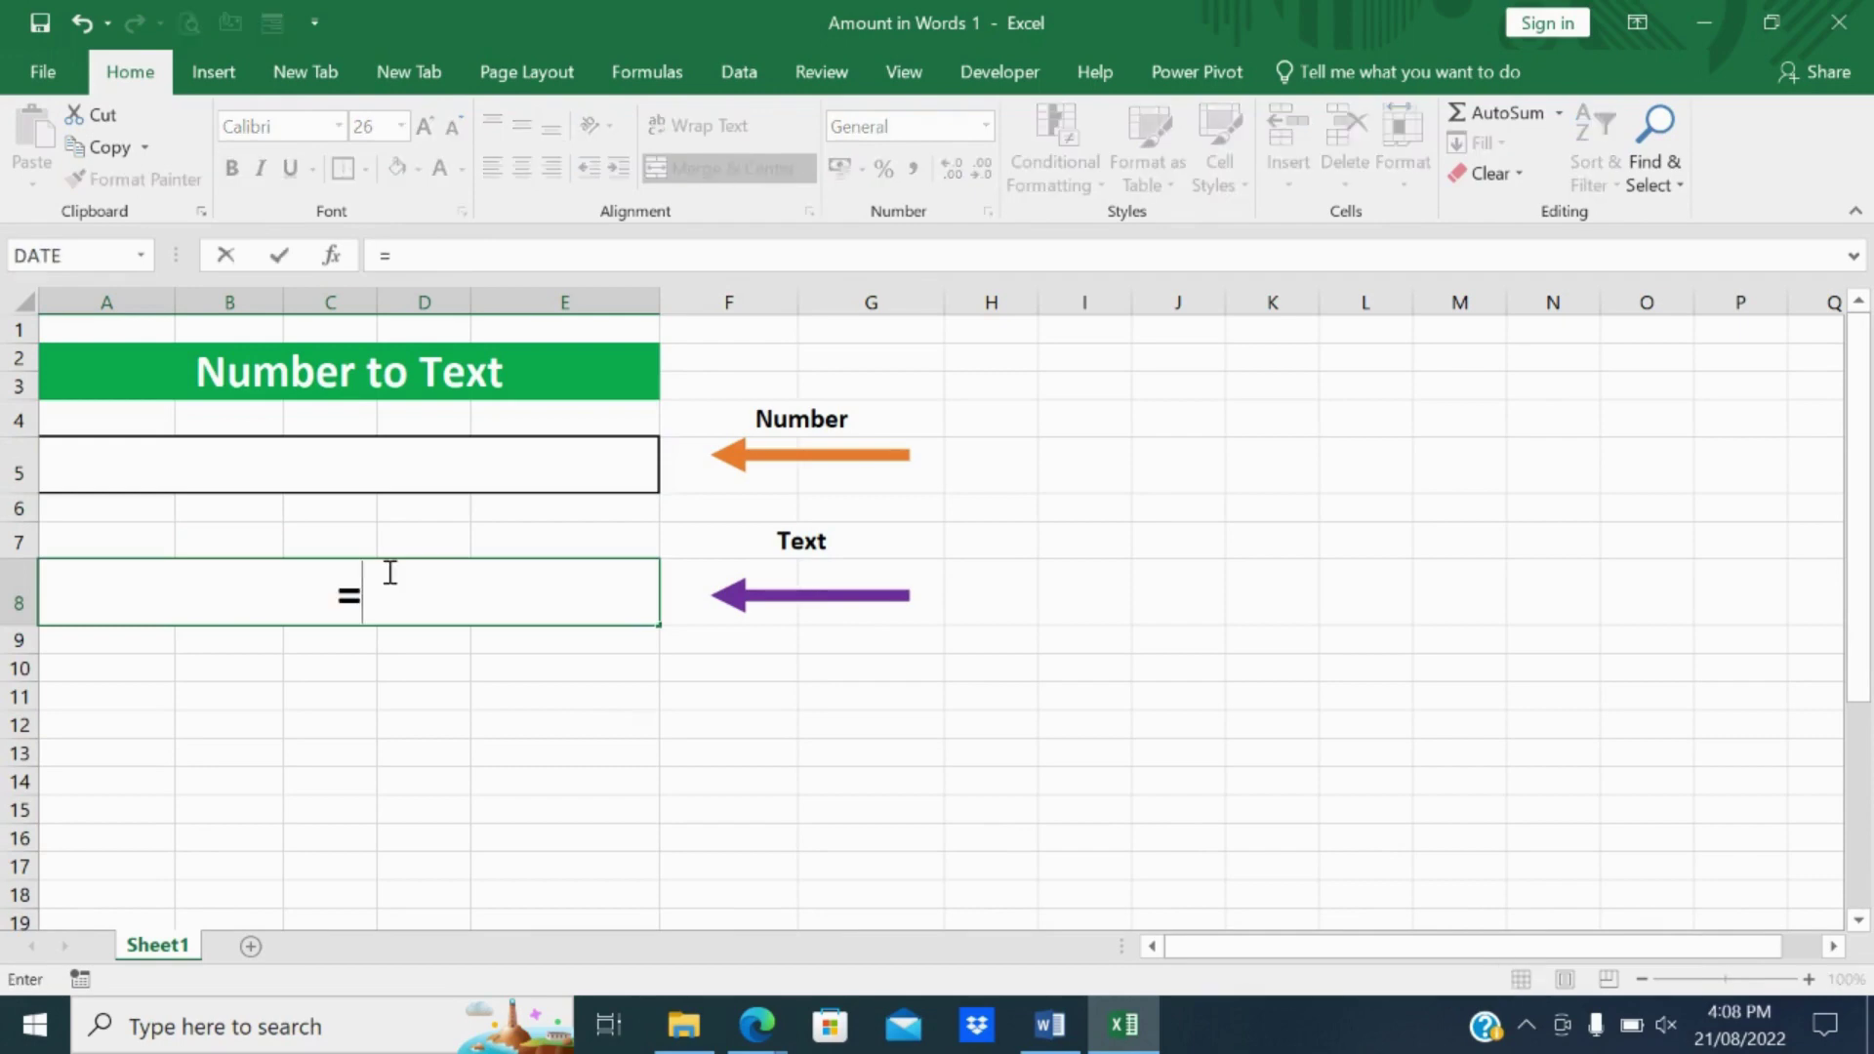
type("sp")
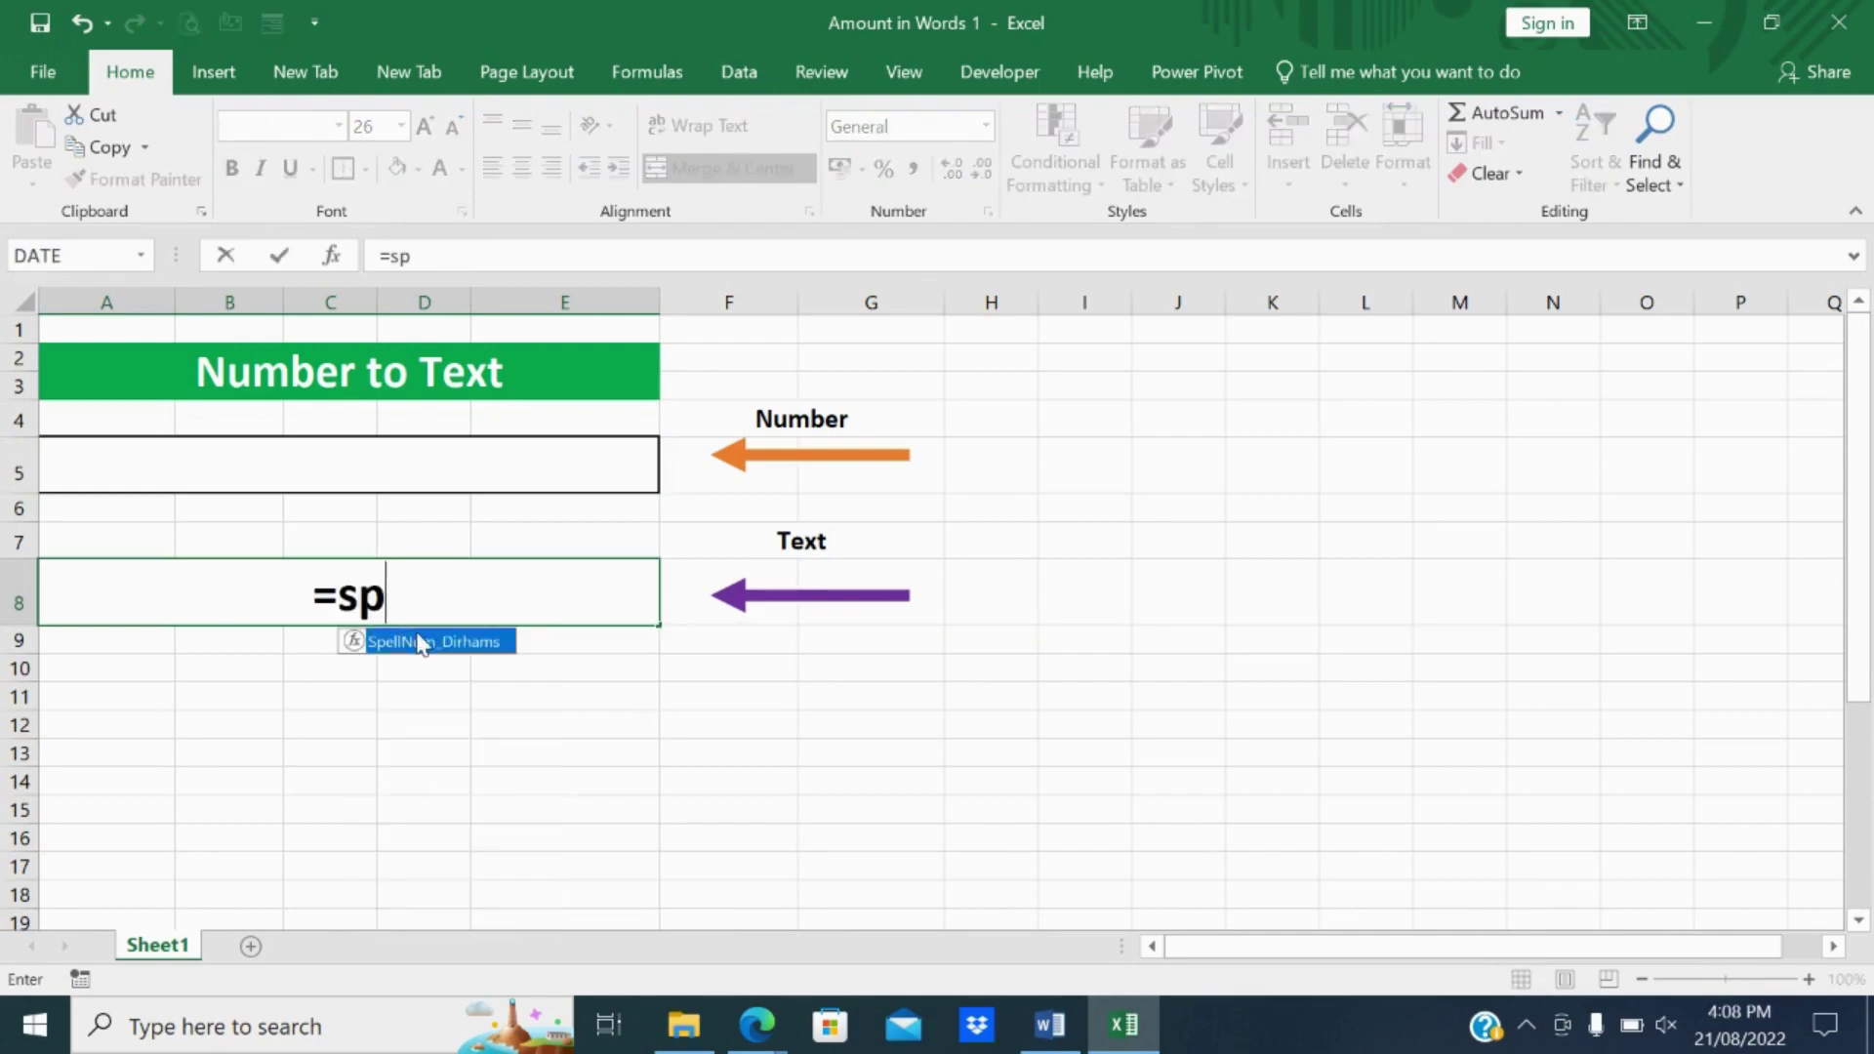
double_click(419, 641)
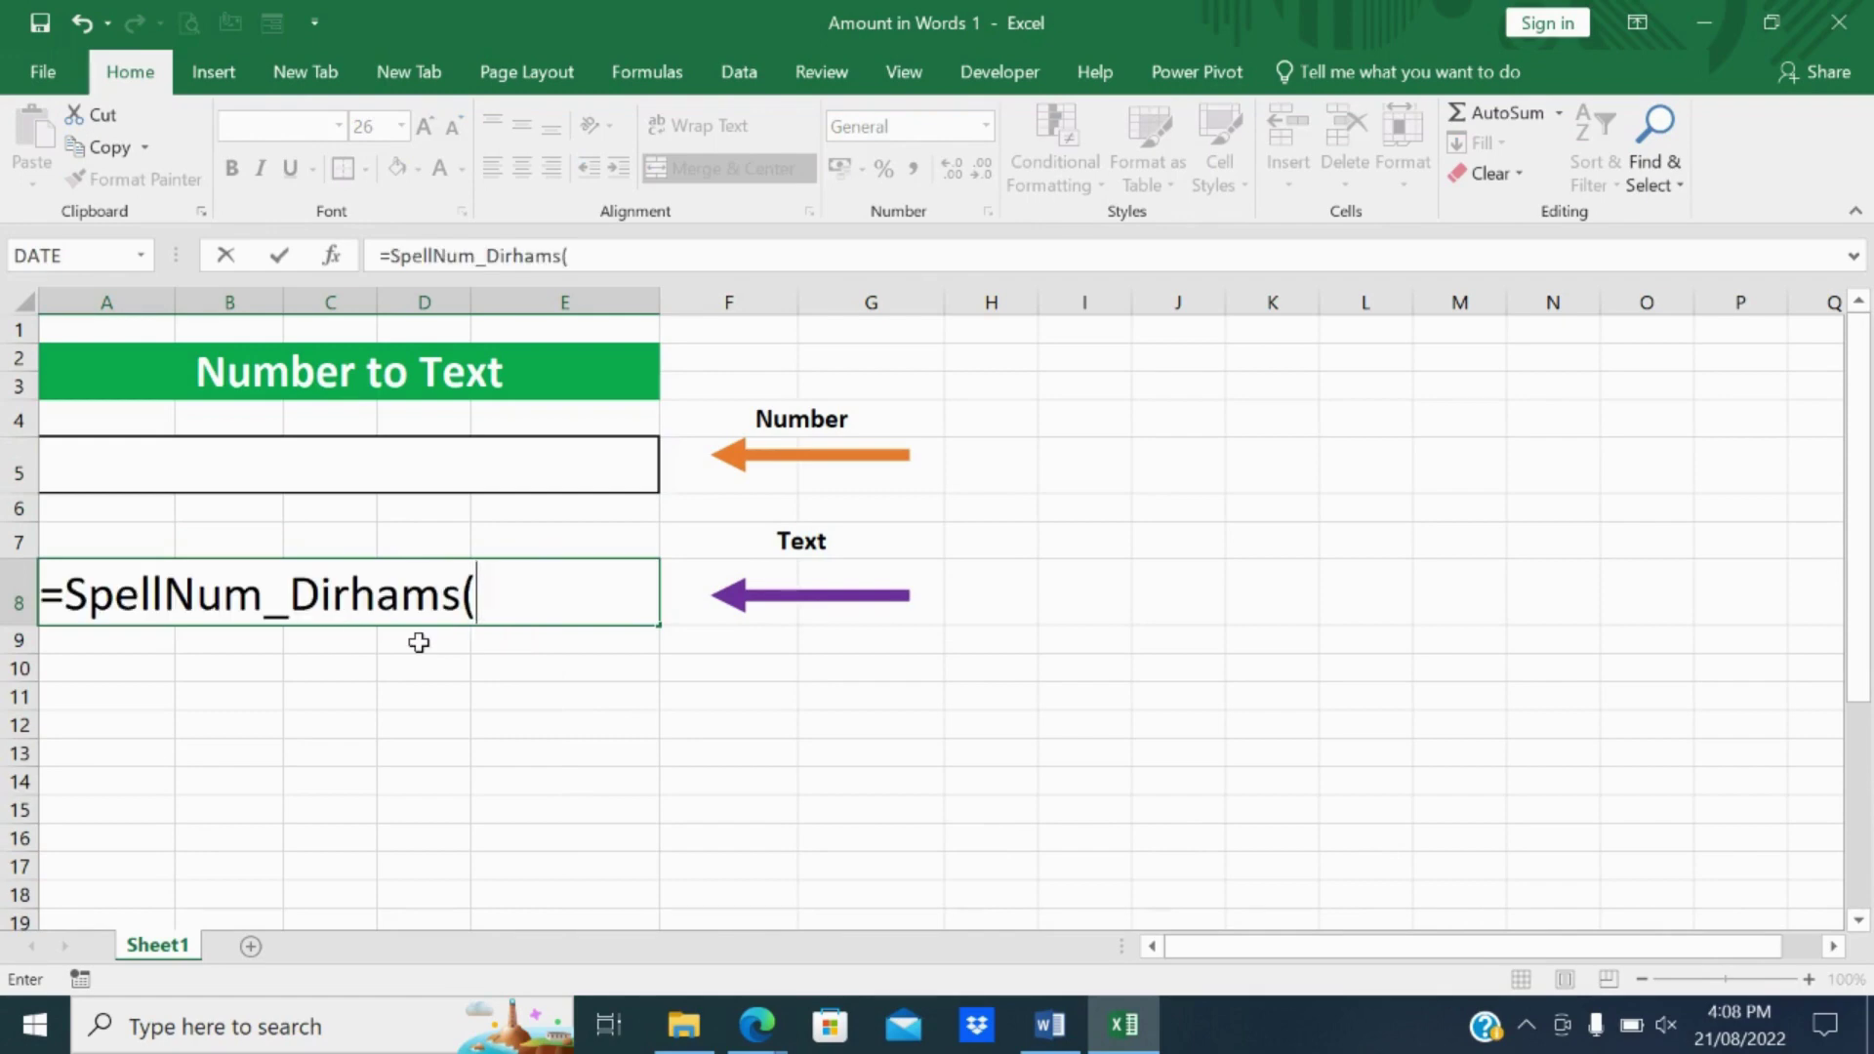
left_click(381, 469)
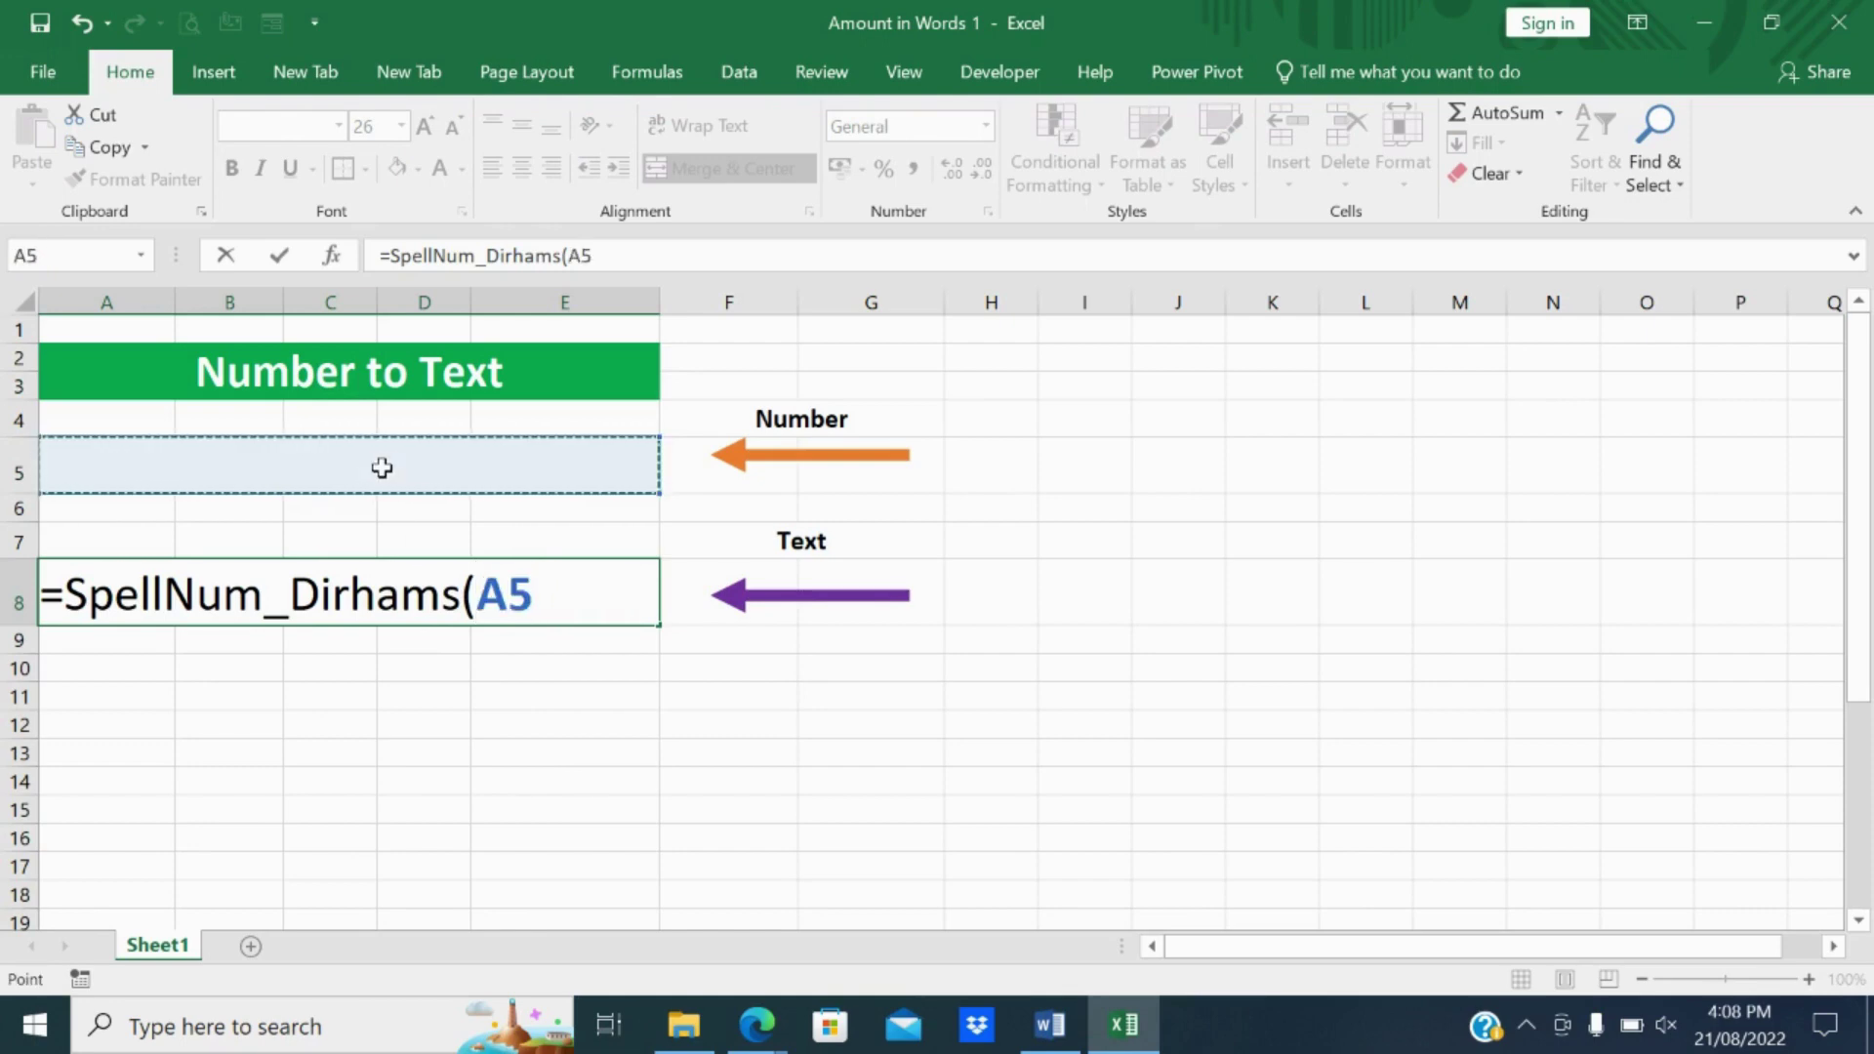
type(")")
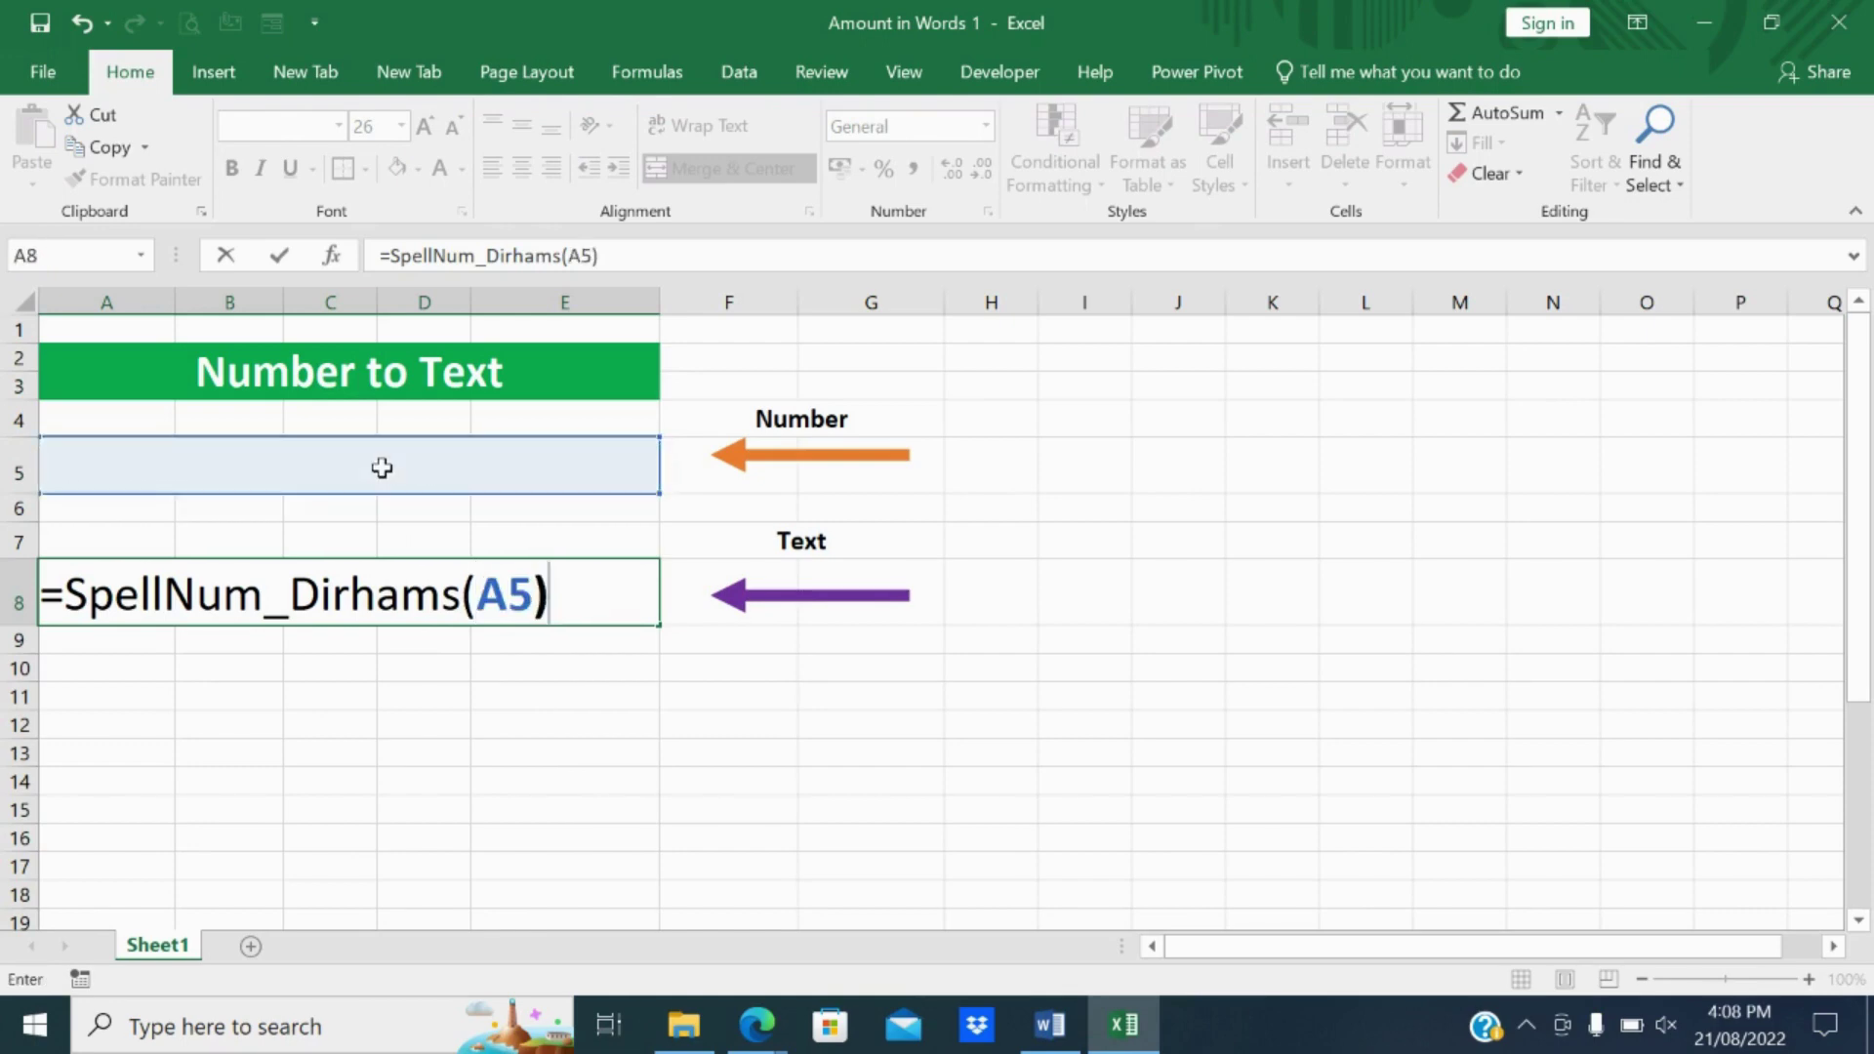
key("Return")
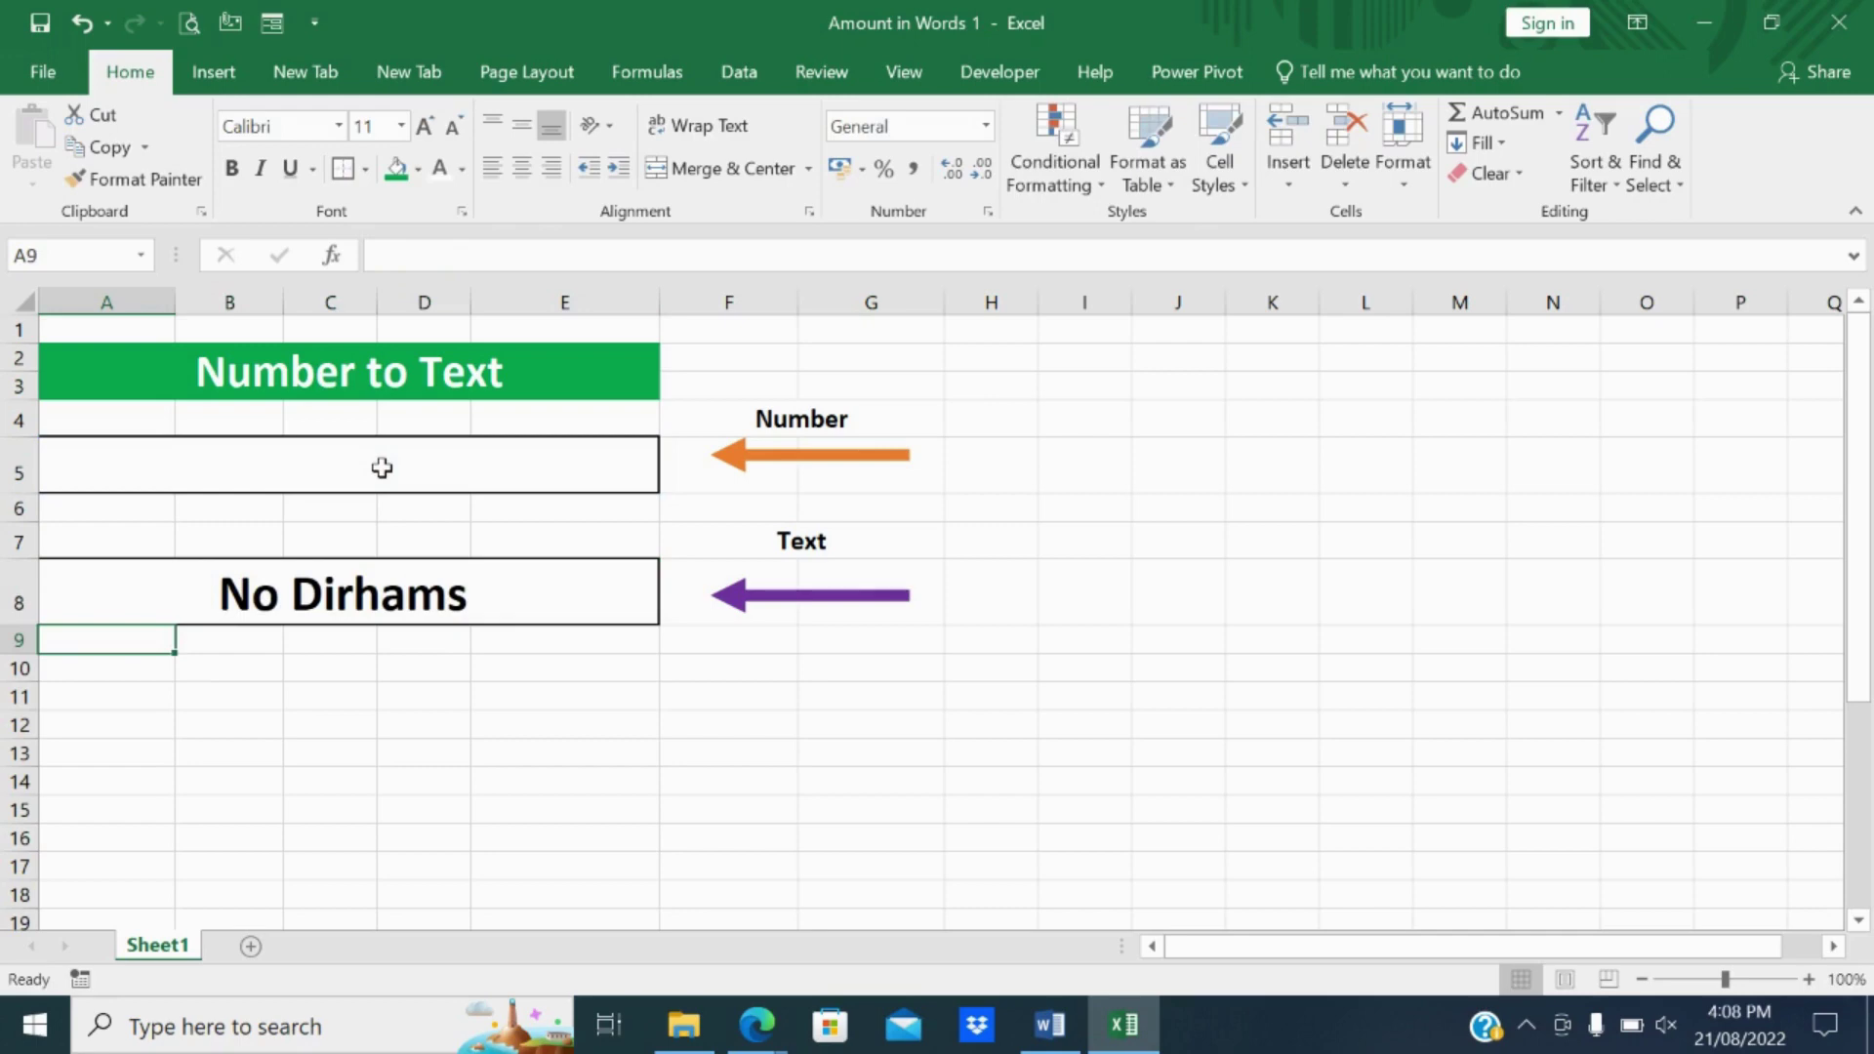
Enter 1, then 2, in A5 so A8 reads 'Two Dirhams'
left_click(356, 595)
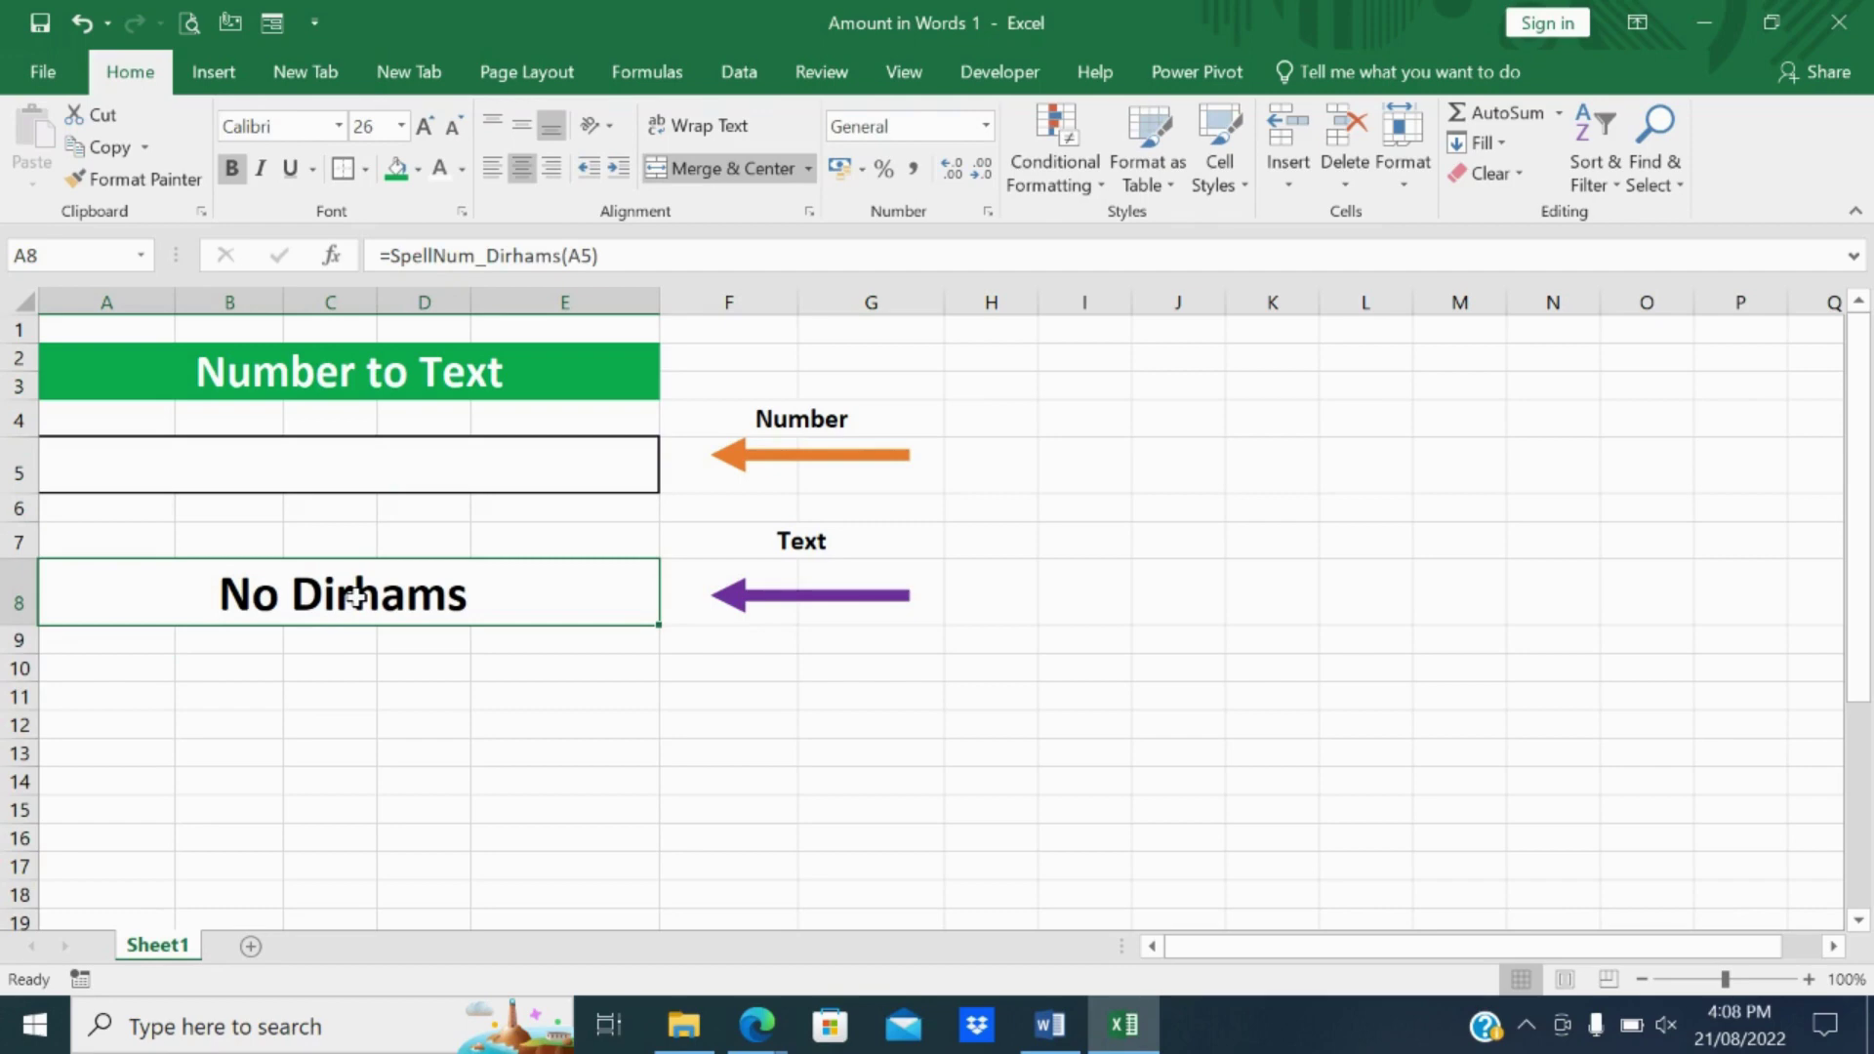
left_click(278, 475)
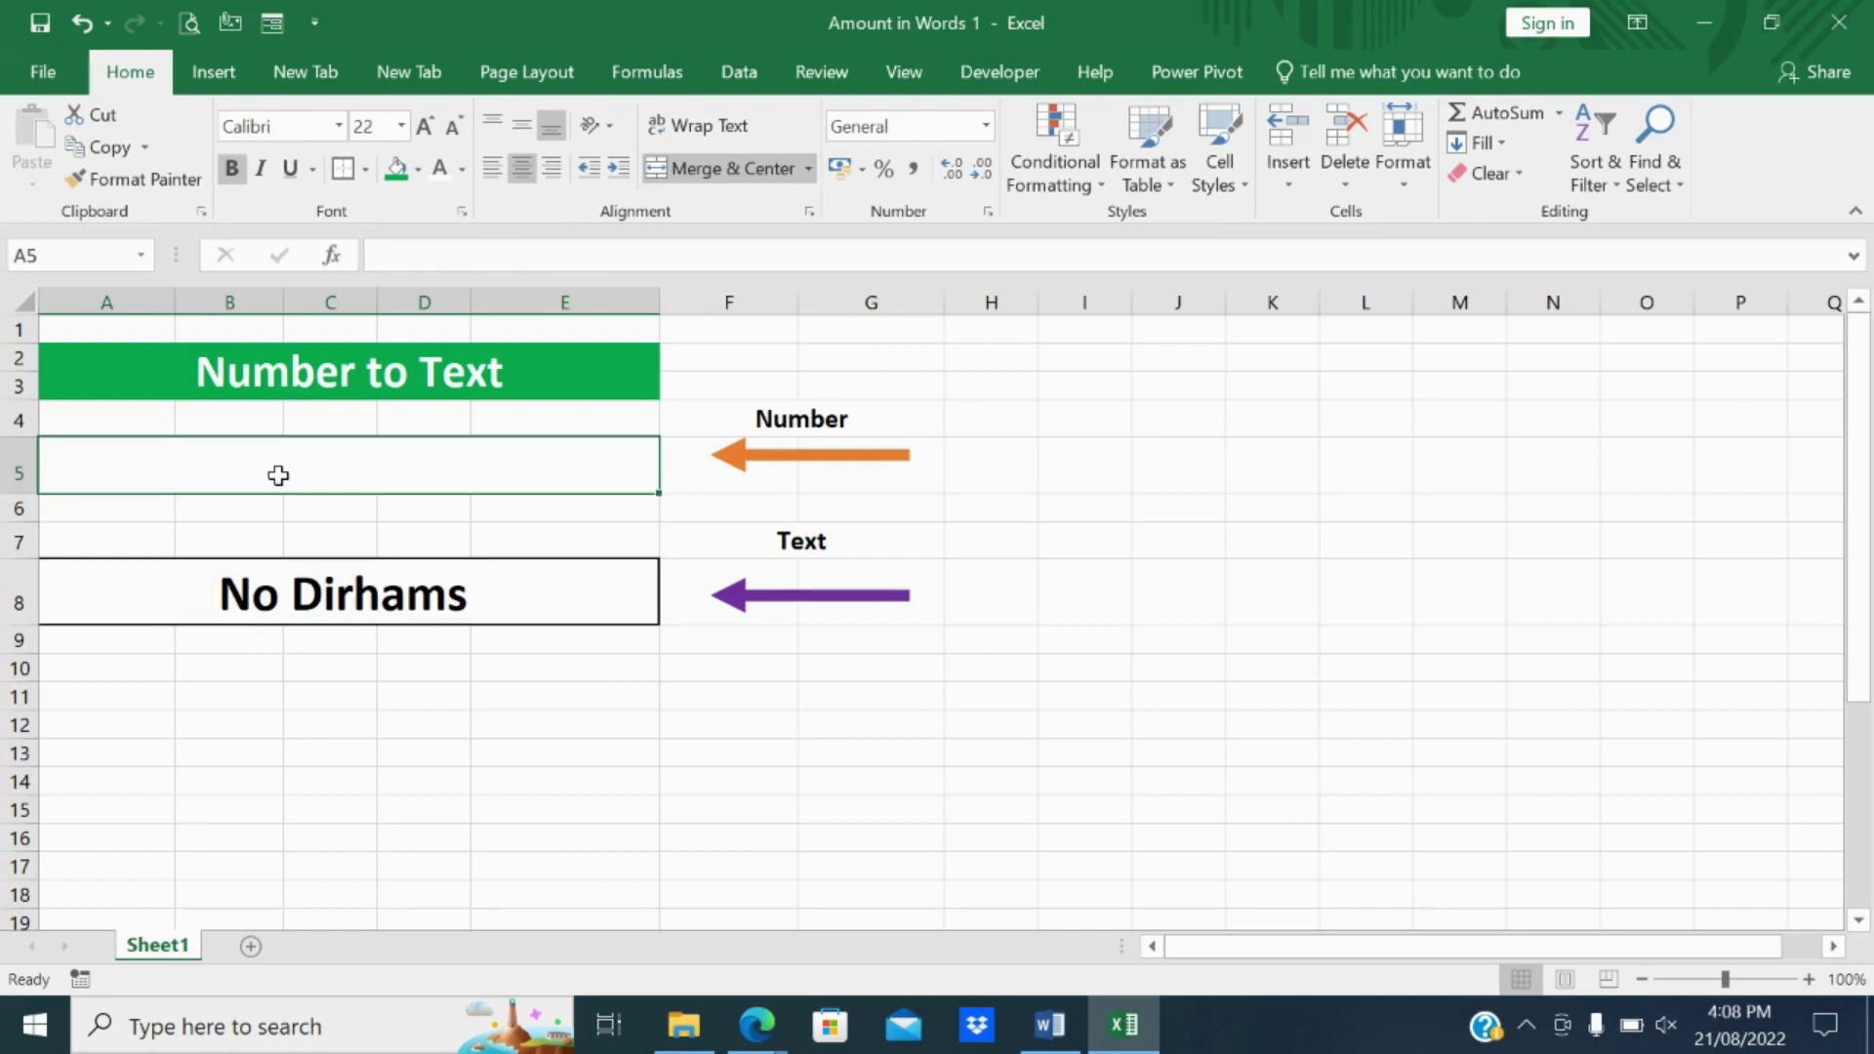
type("1")
key("Return")
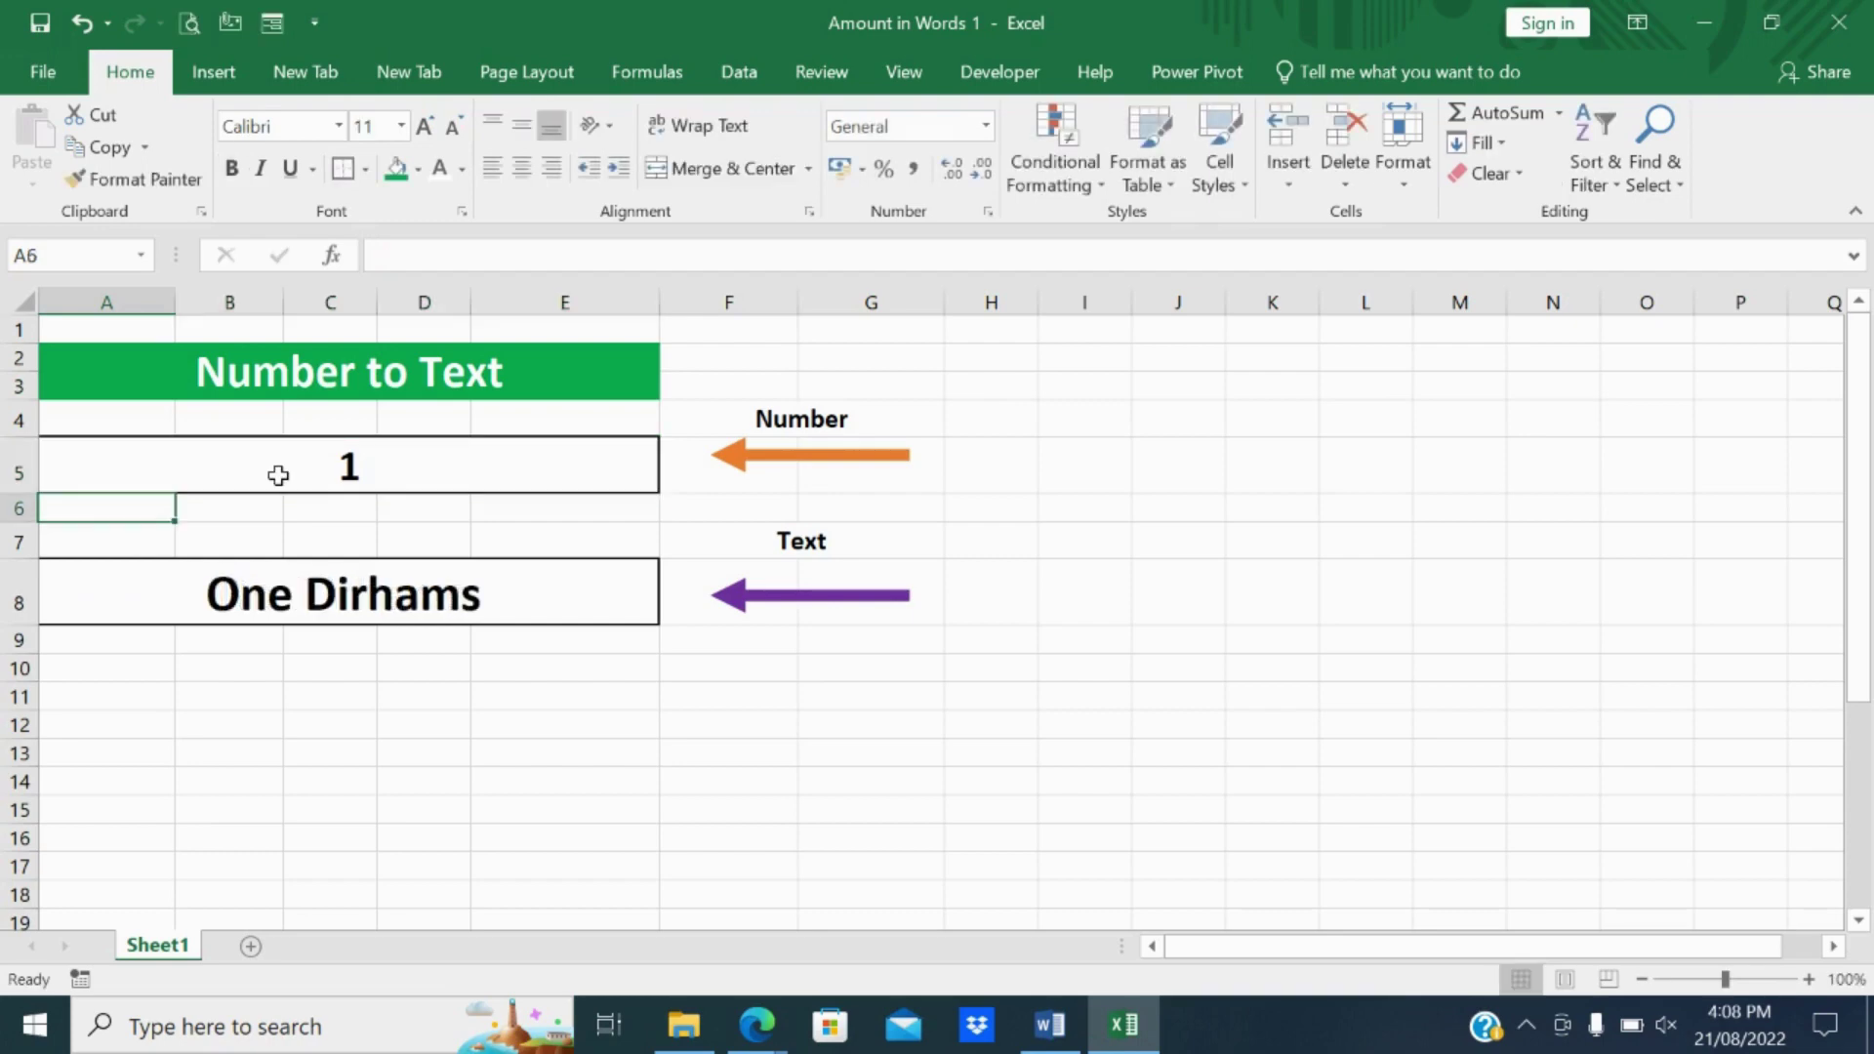
left_click(278, 476)
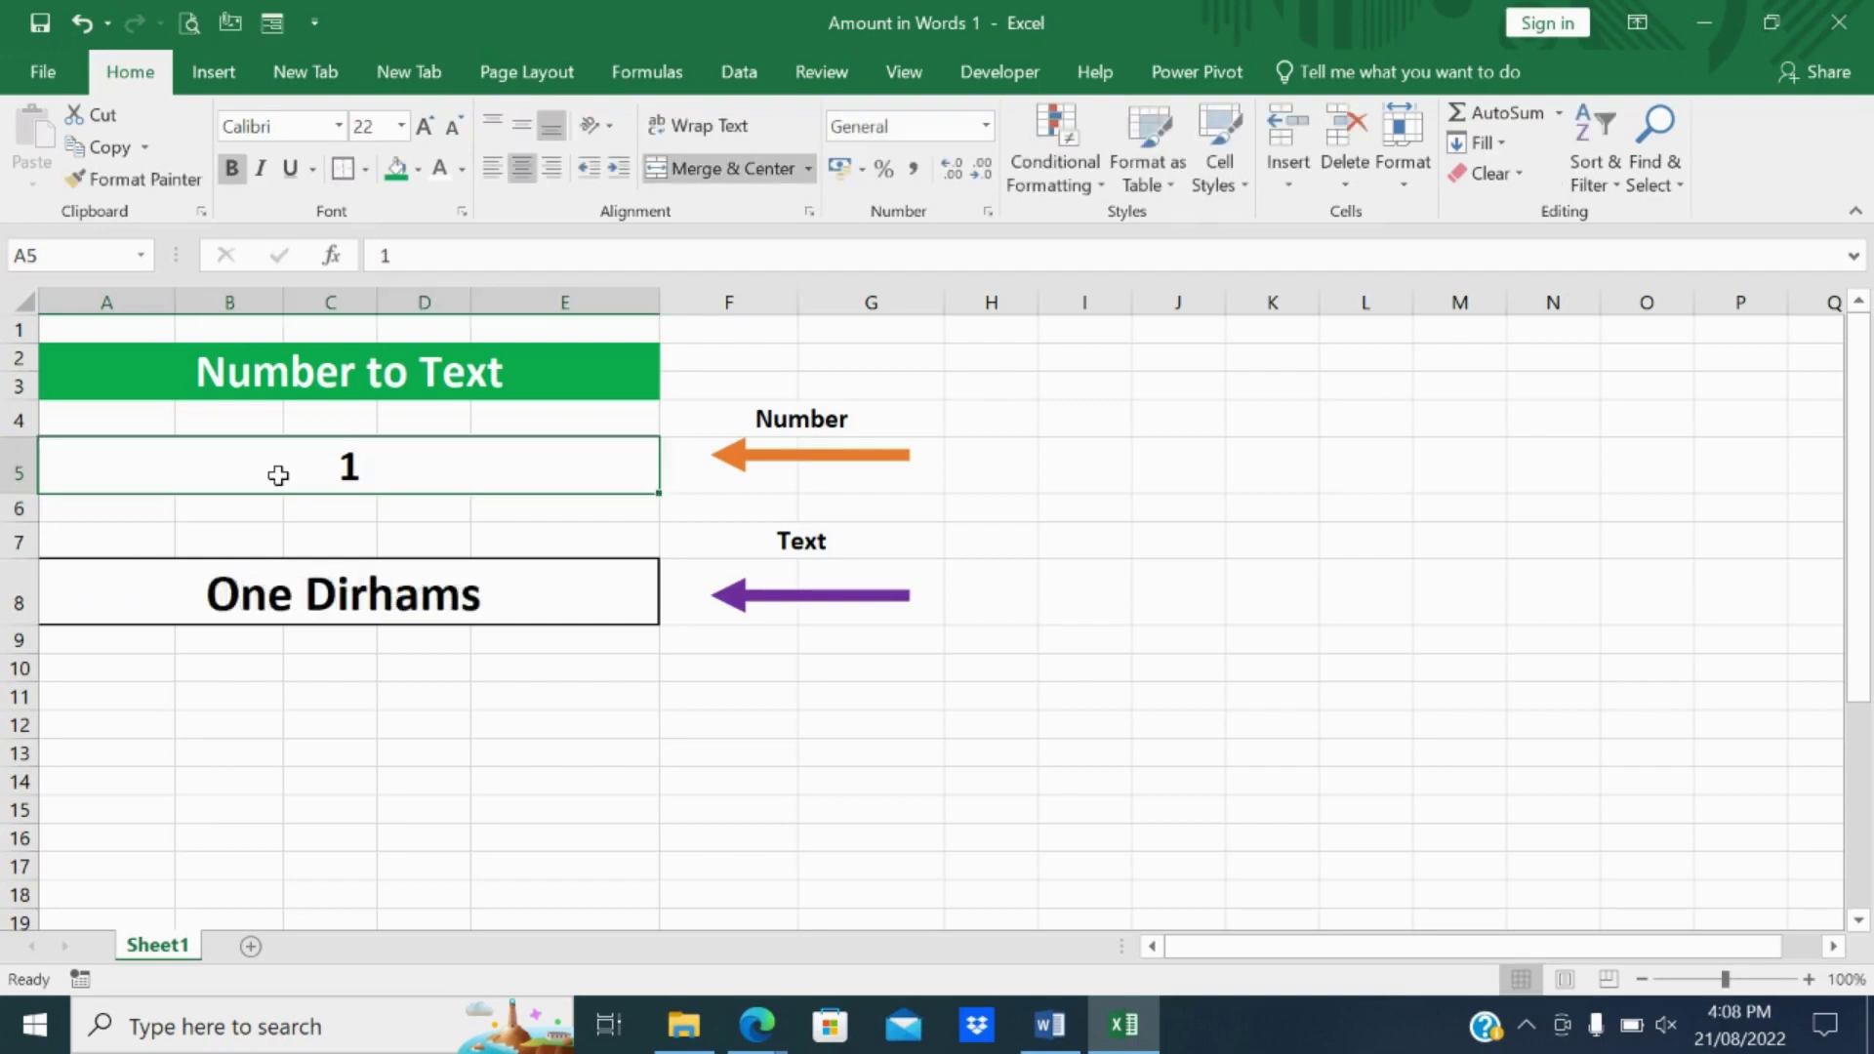
type("2")
key("Return")
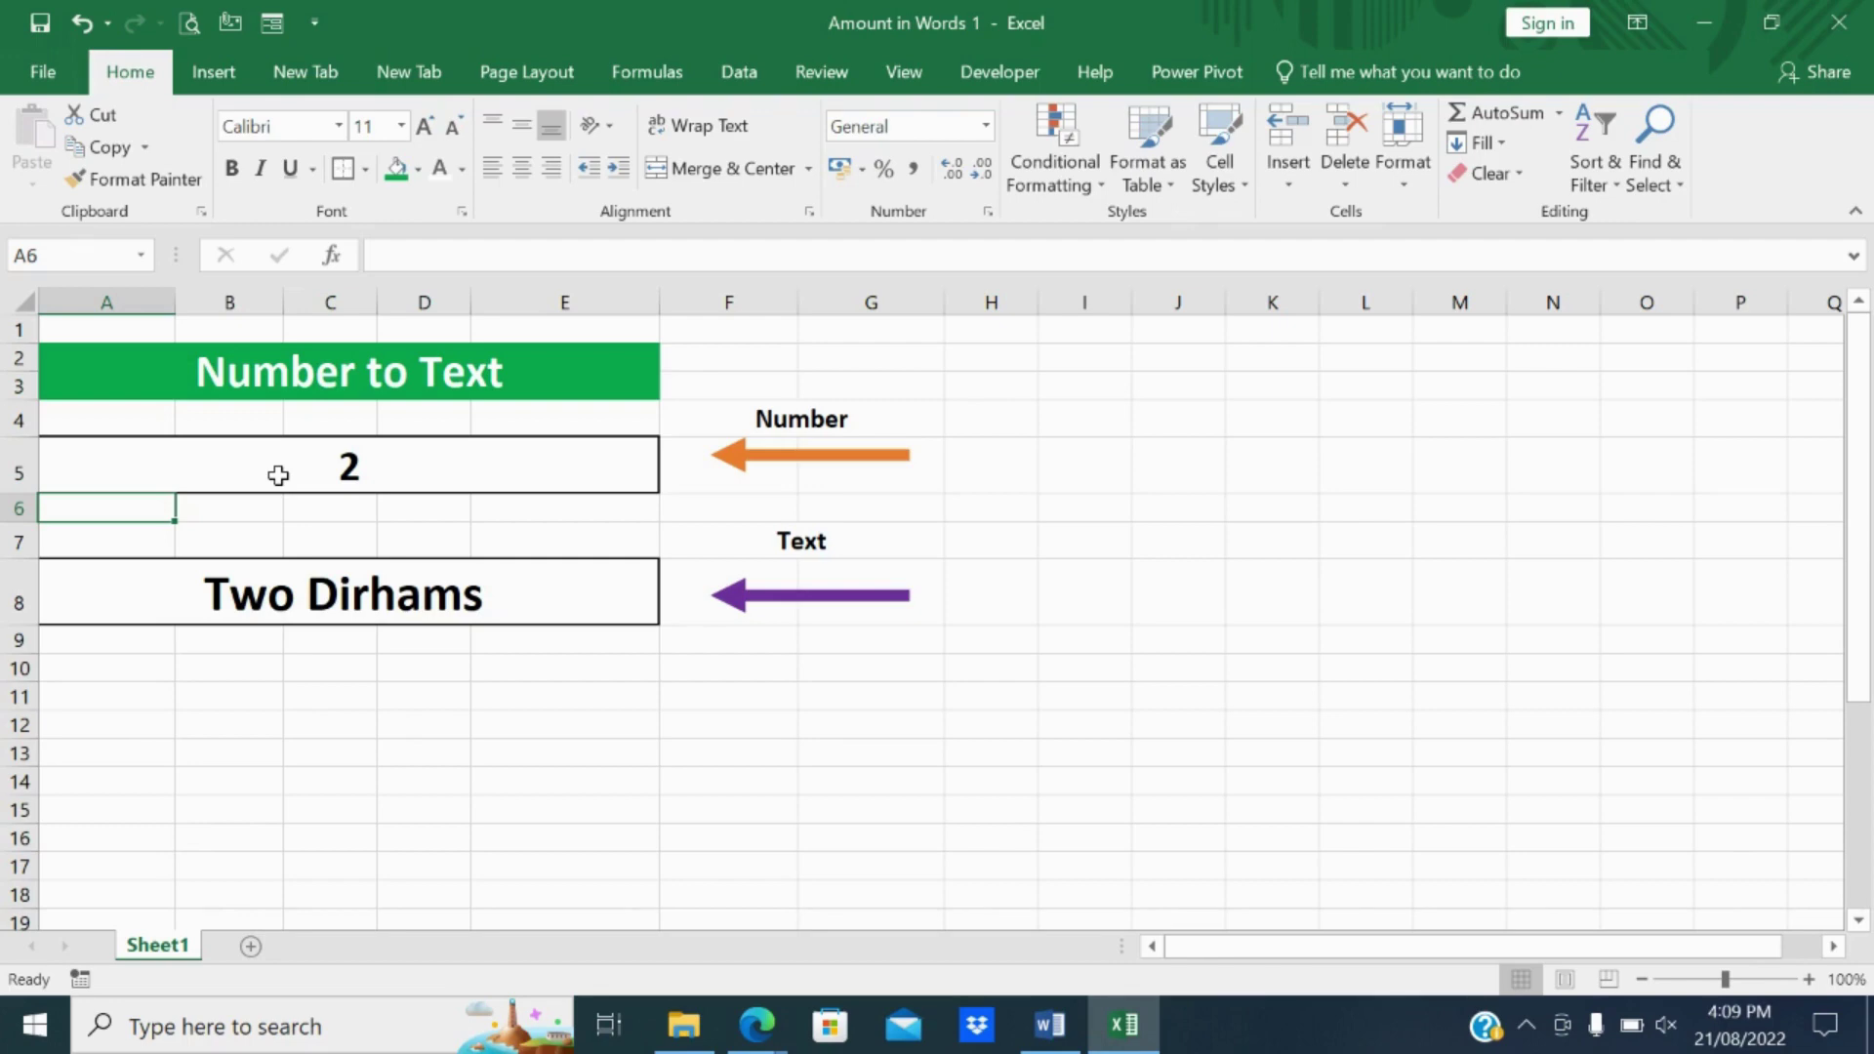
left_click(278, 475)
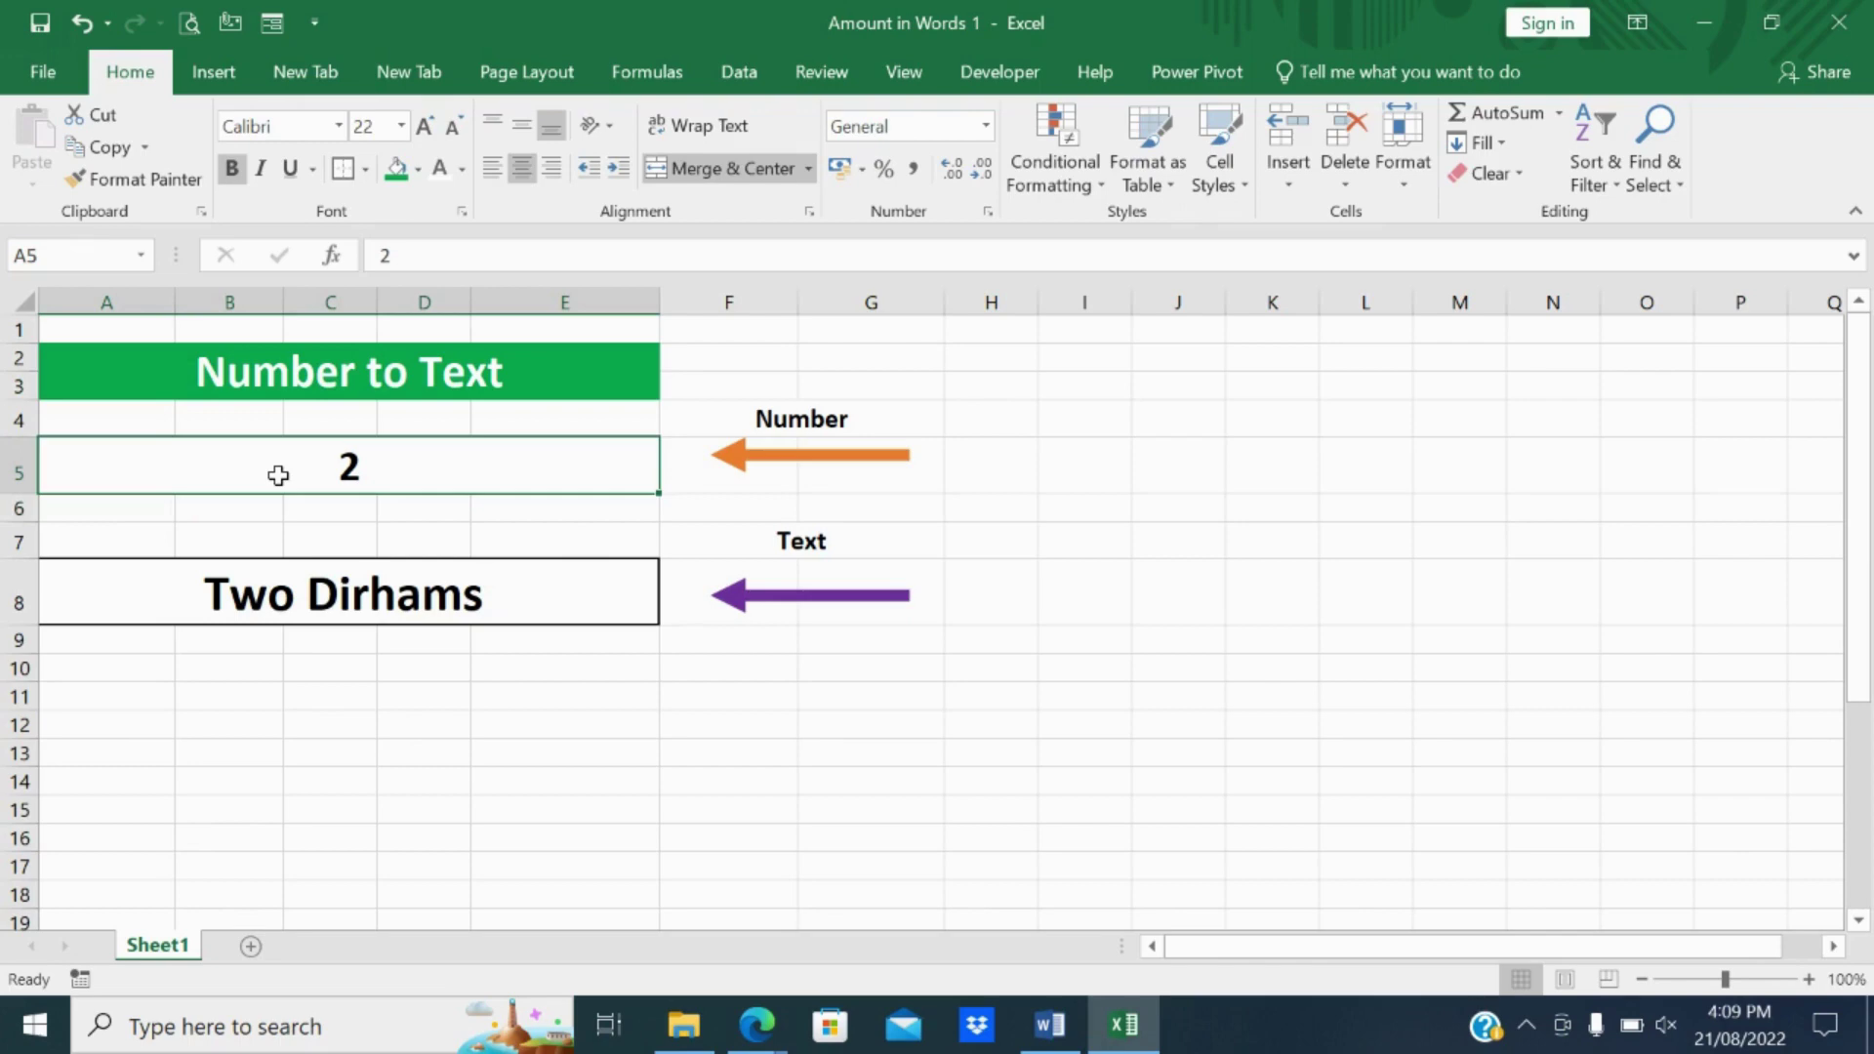
Enter 23891239 in cell A5, trimming the extra typed digits
type("238912398214")
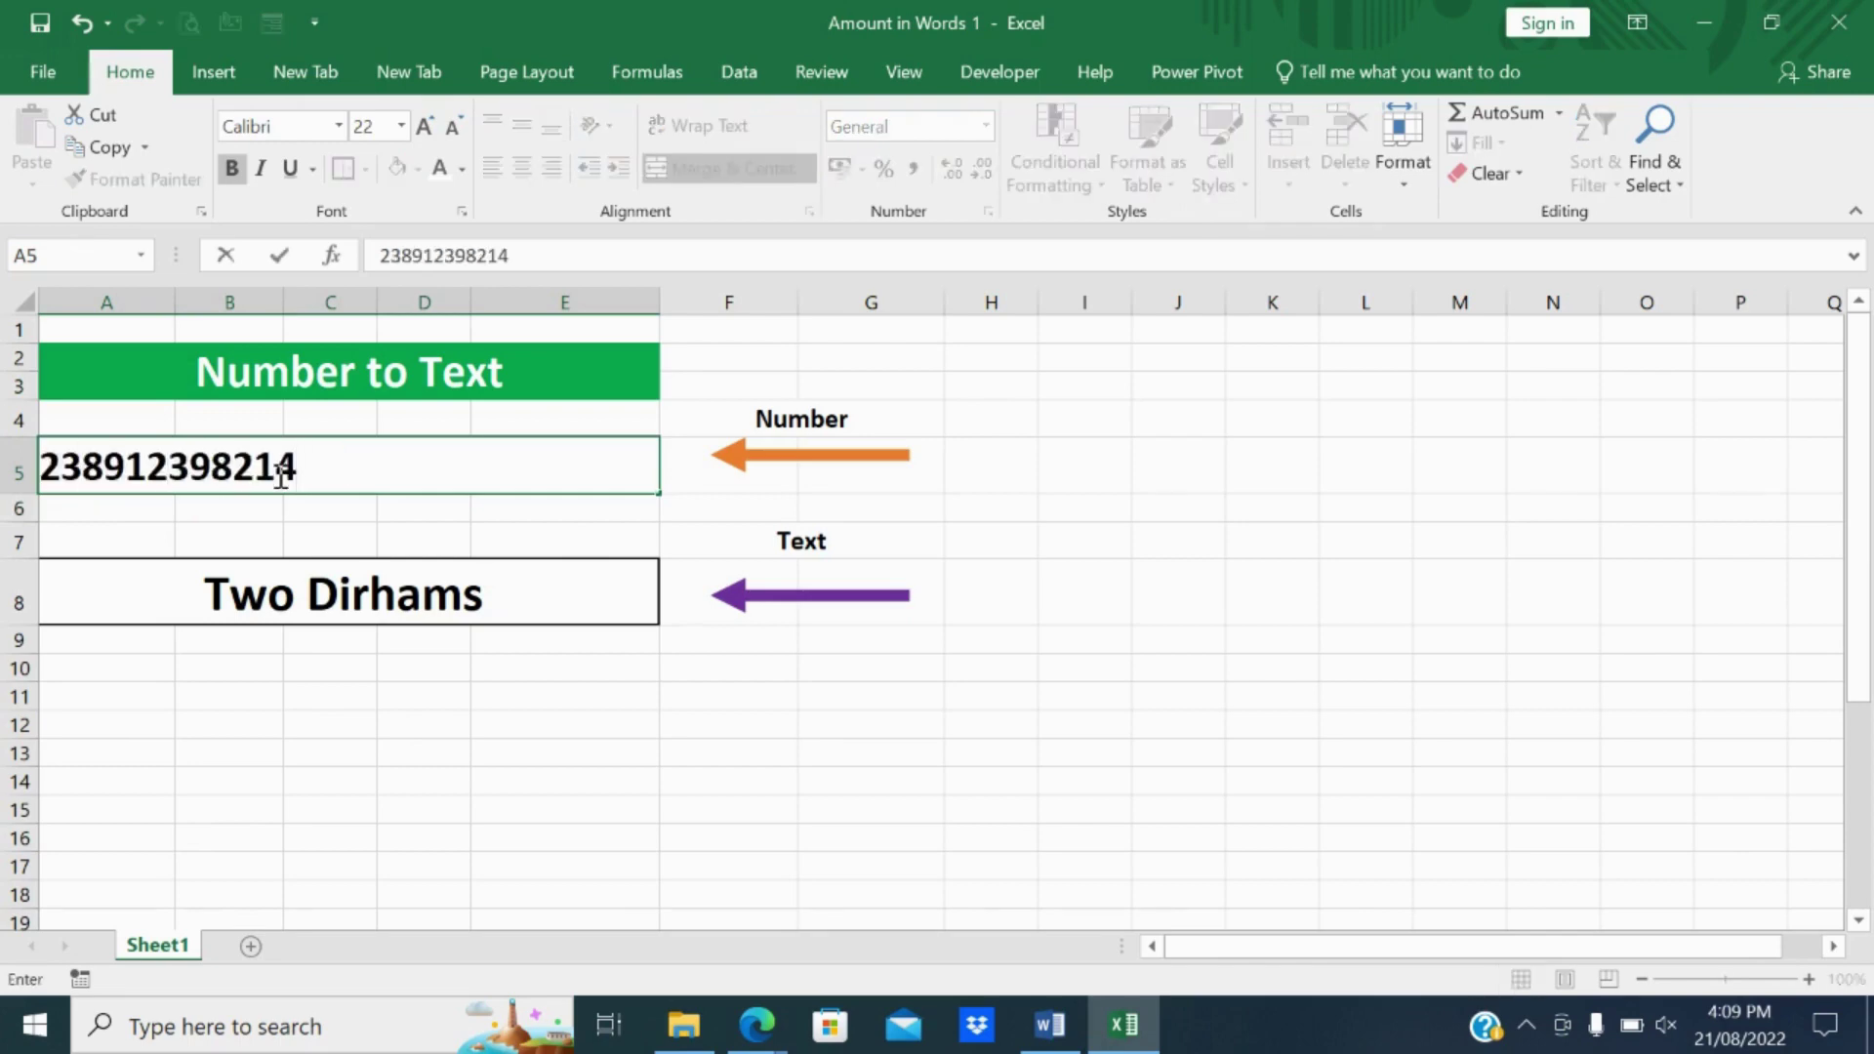
key("BackSpace")
key("BackSpace")
key("BackSpace")
key("BackSpace")
key("Return")
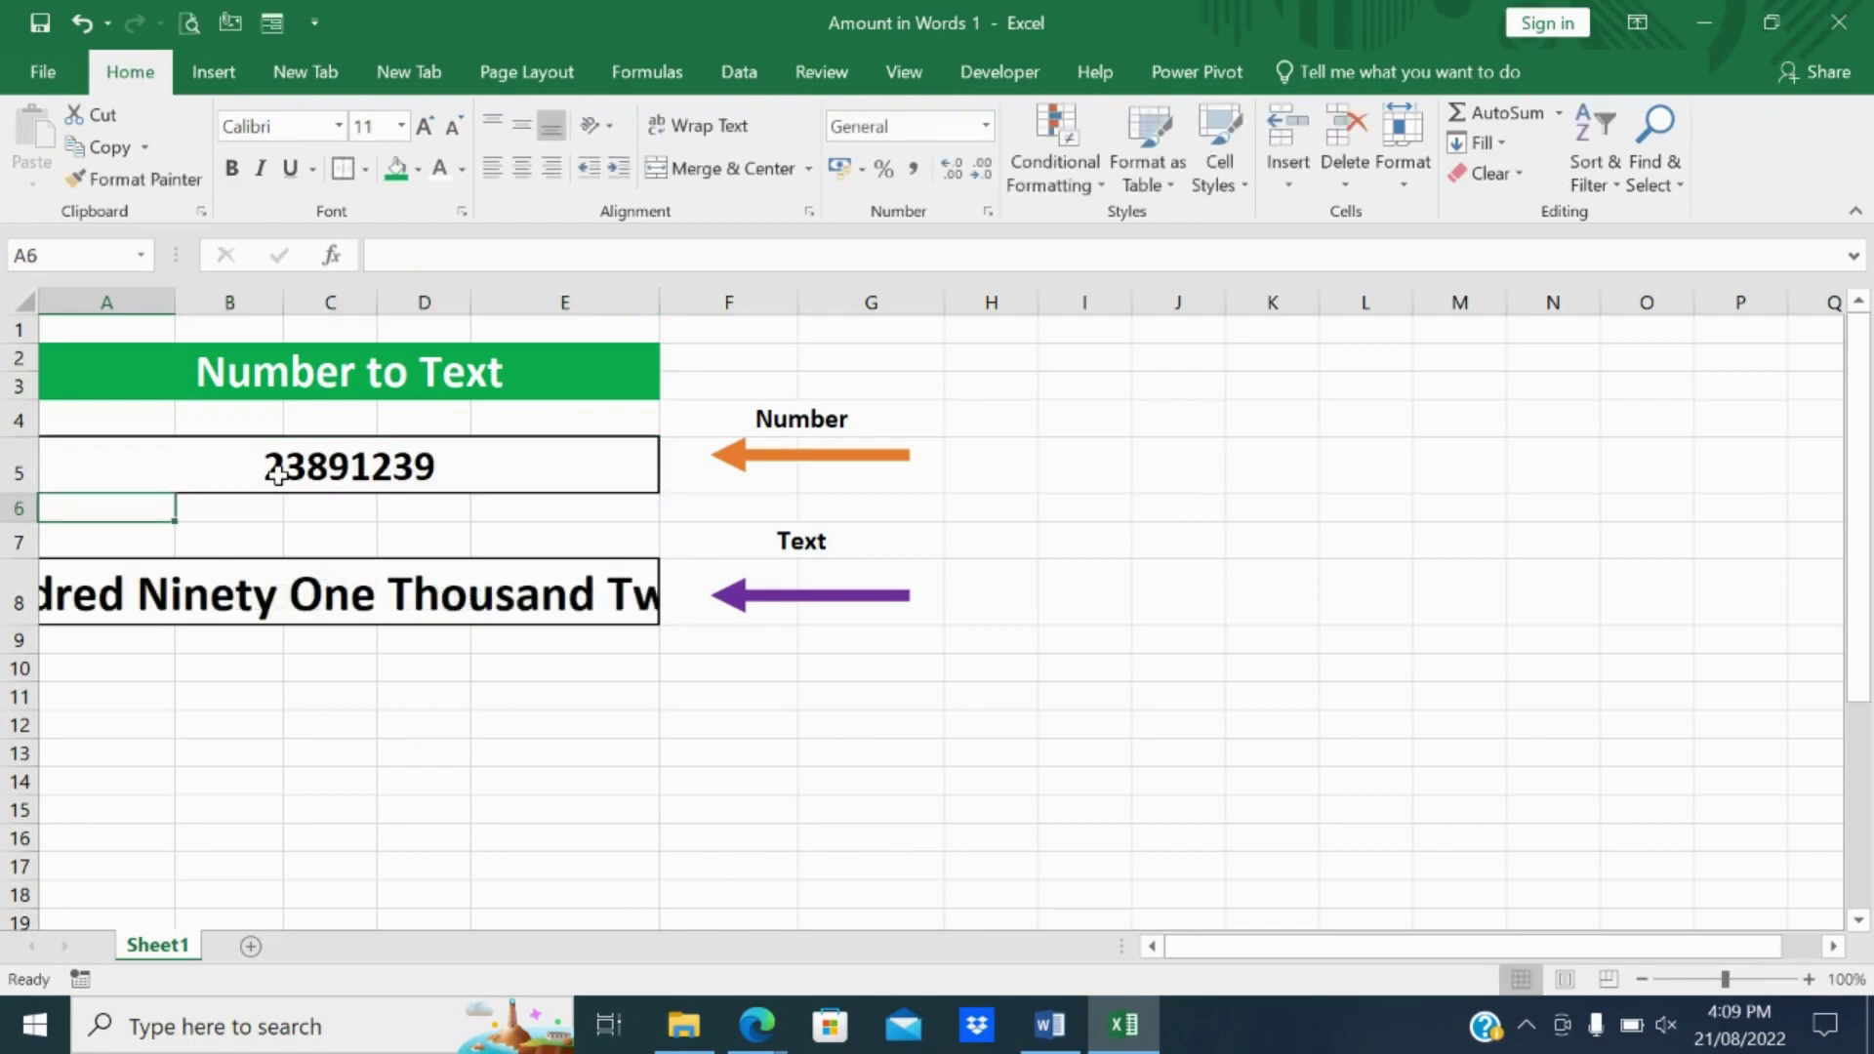
Wrap the Dirhams wording in A8, make row 8 taller, and give A5 Accounting format
left_click(332, 610)
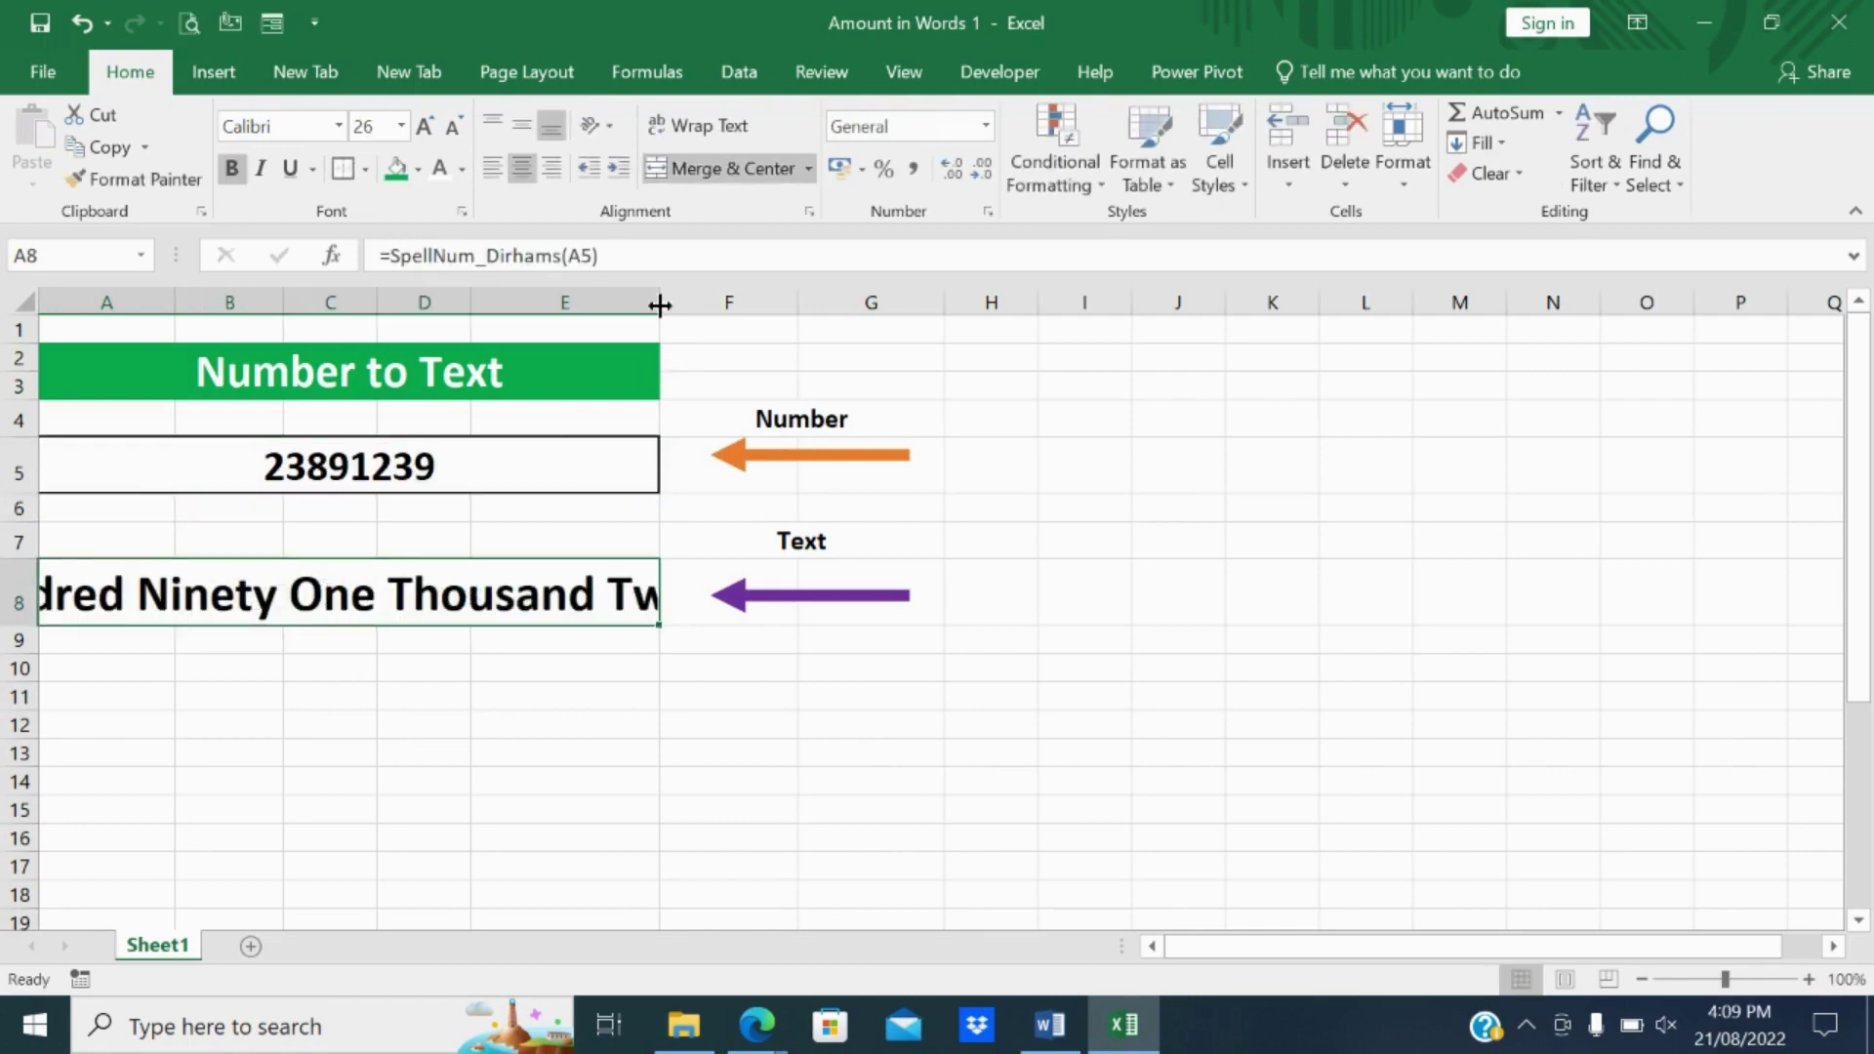
left_click(706, 138)
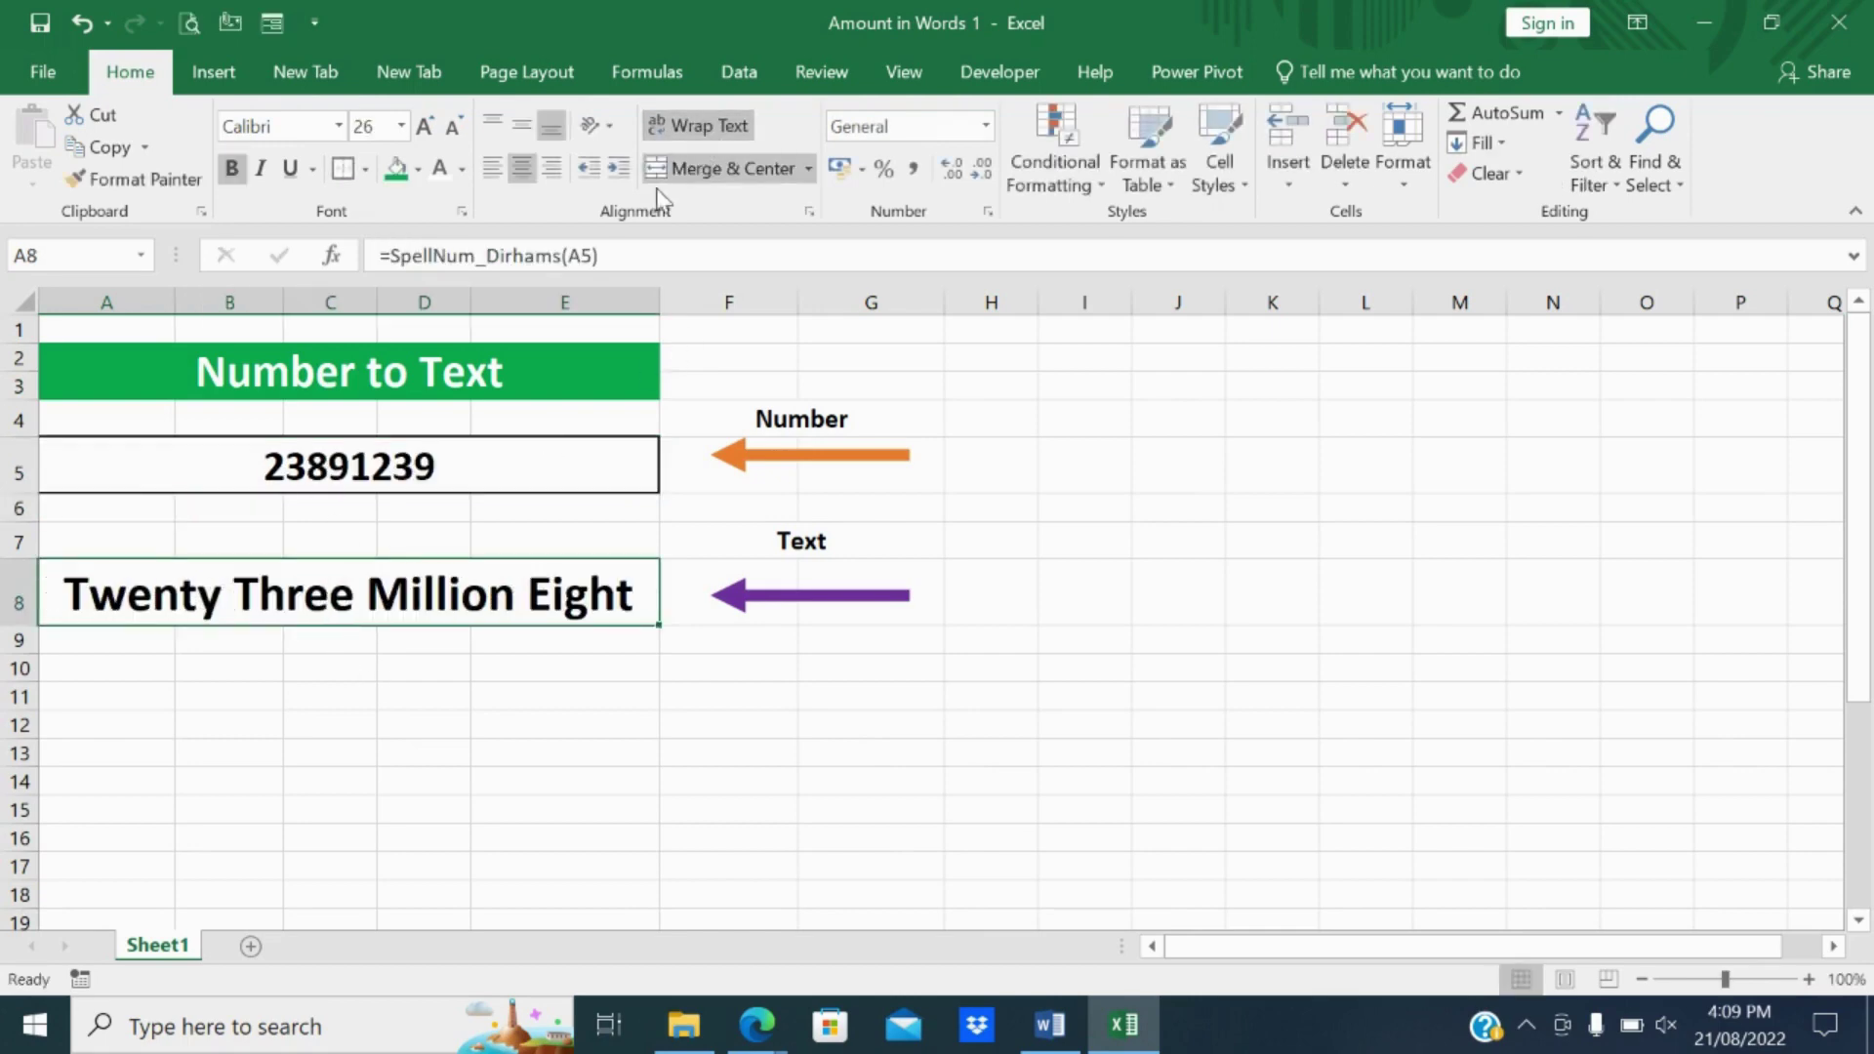
left_click_drag(16, 649, 29, 844)
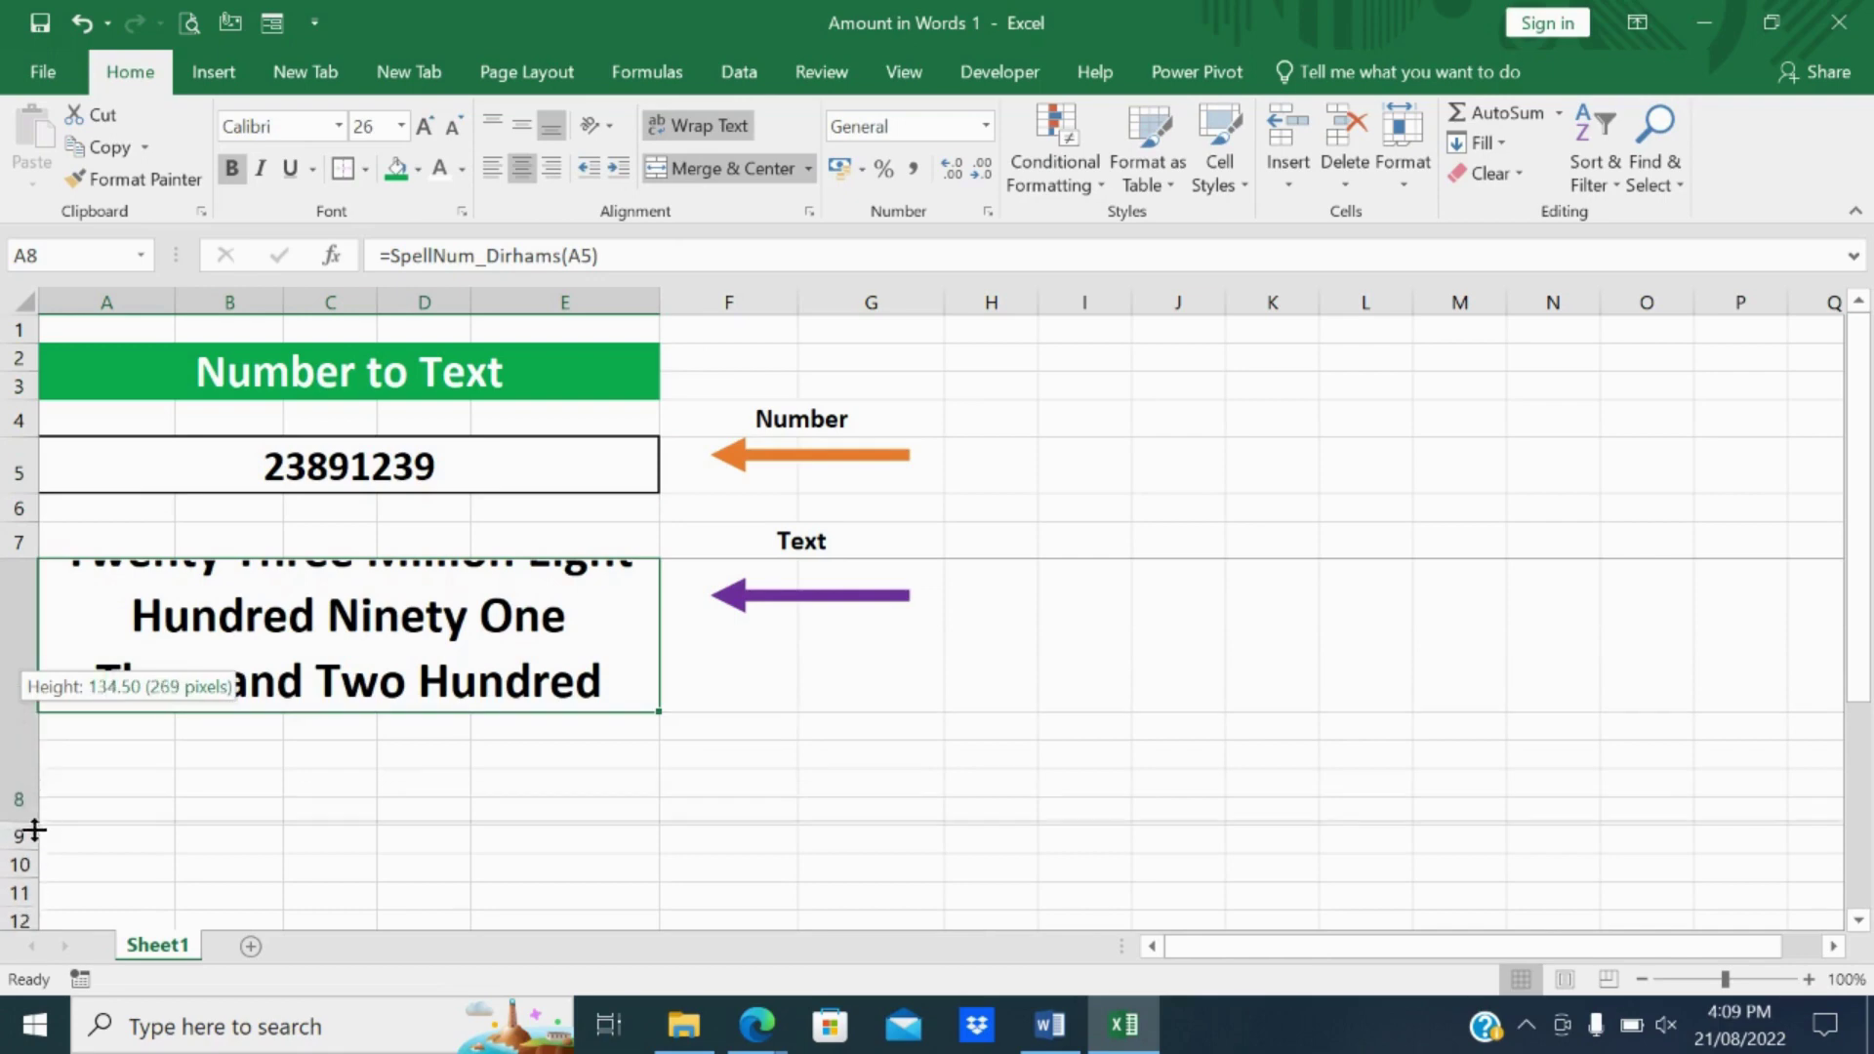
left_click(290, 475)
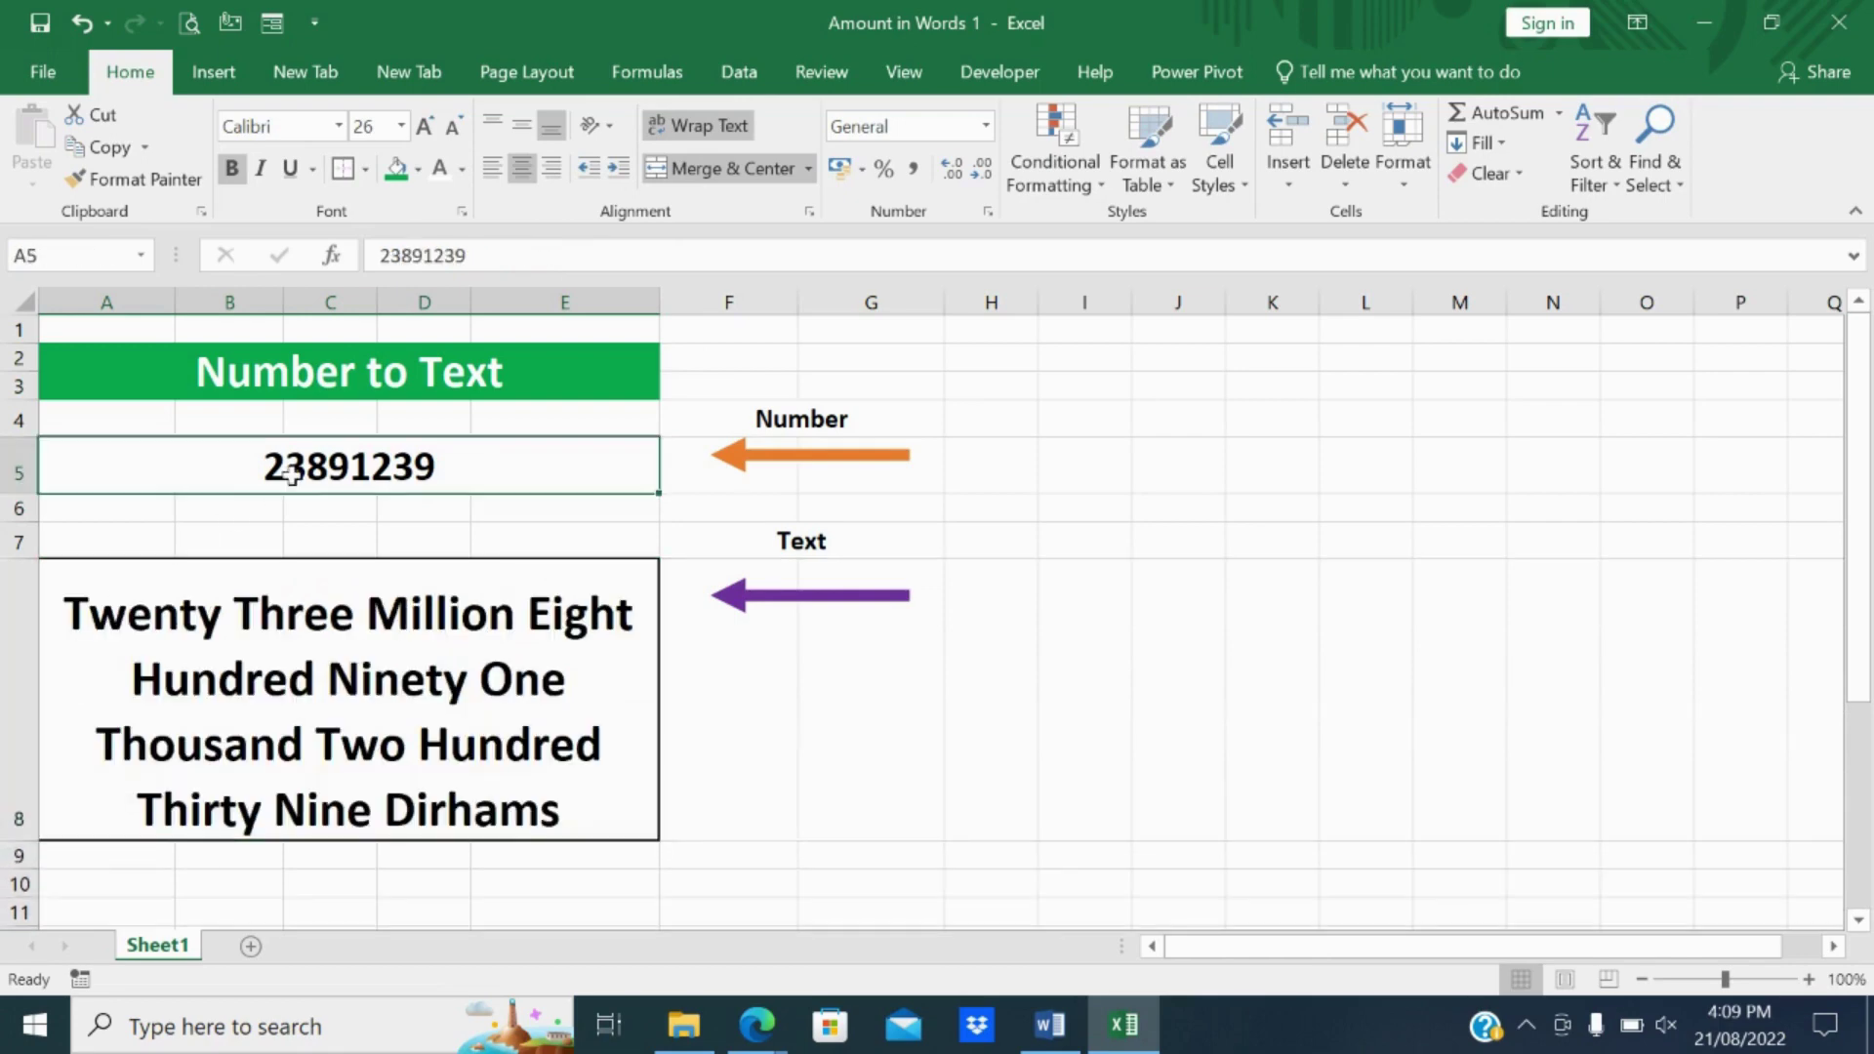
left_click(914, 169)
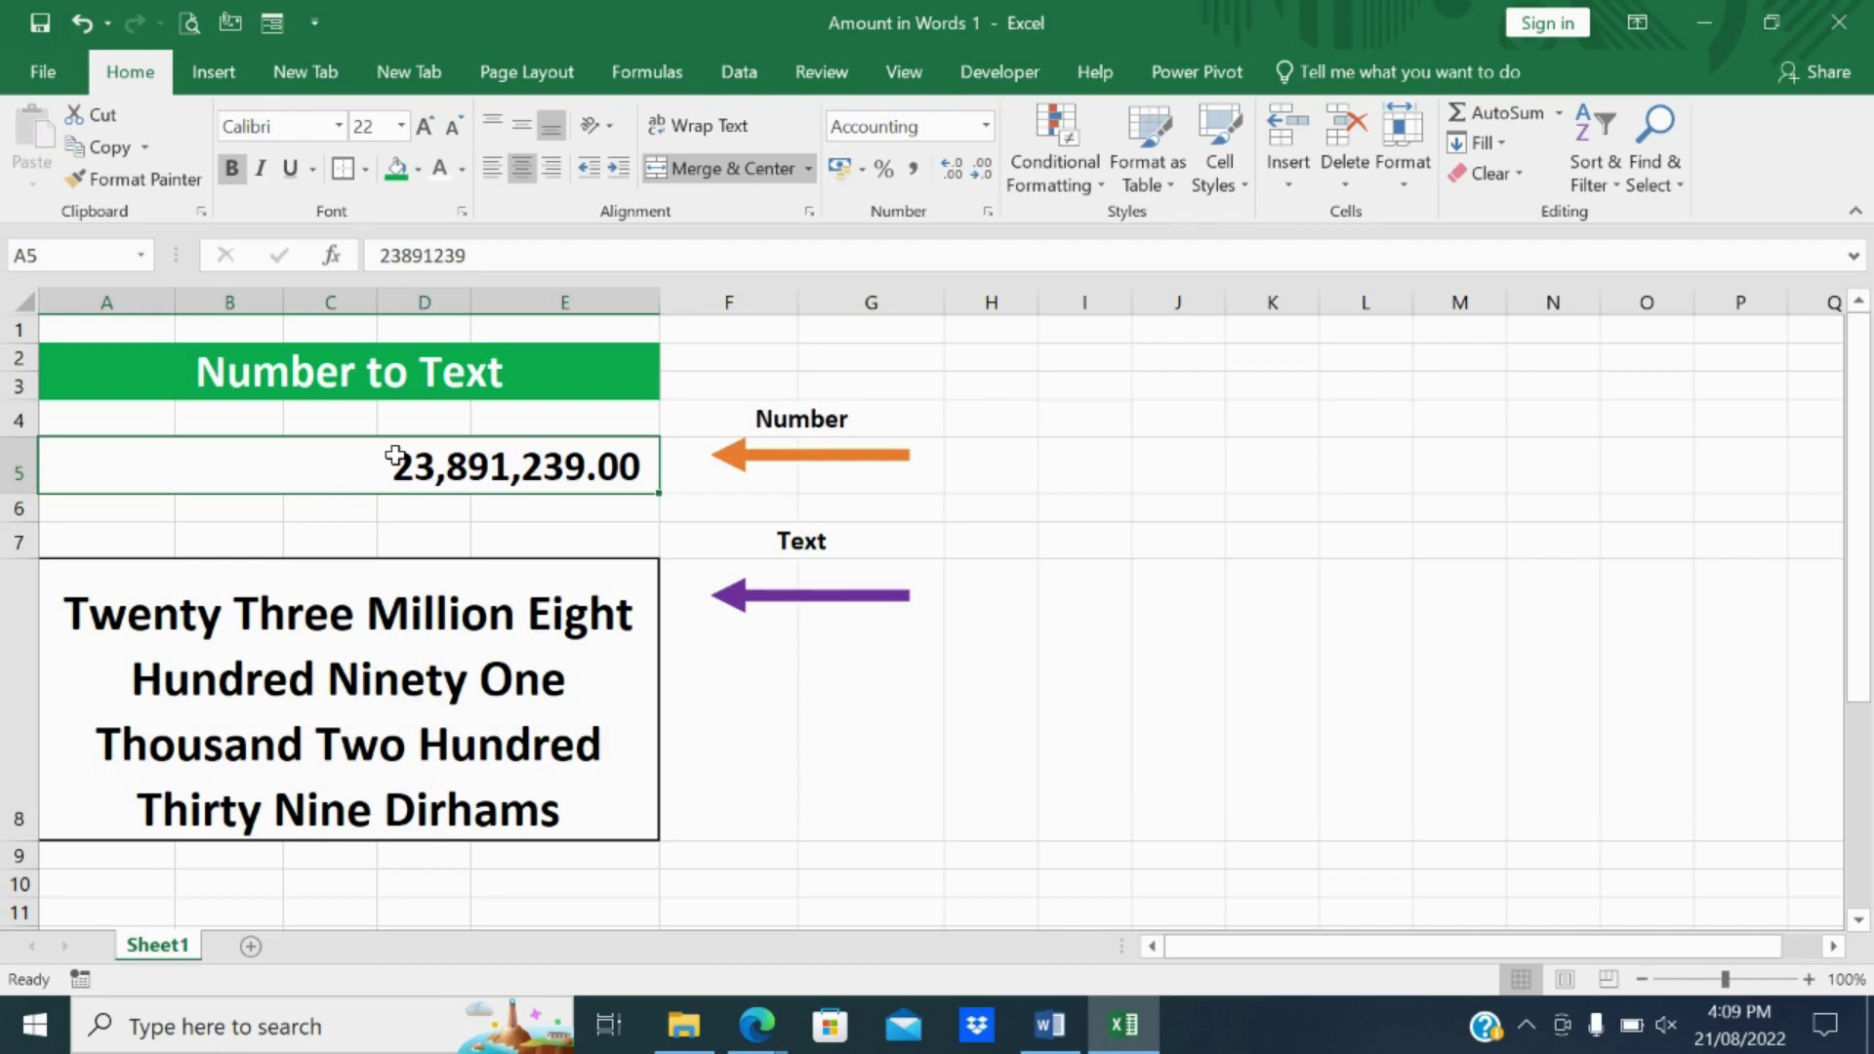
Try the value 60909 in A5 and auto-fit row 8's height
type("6")
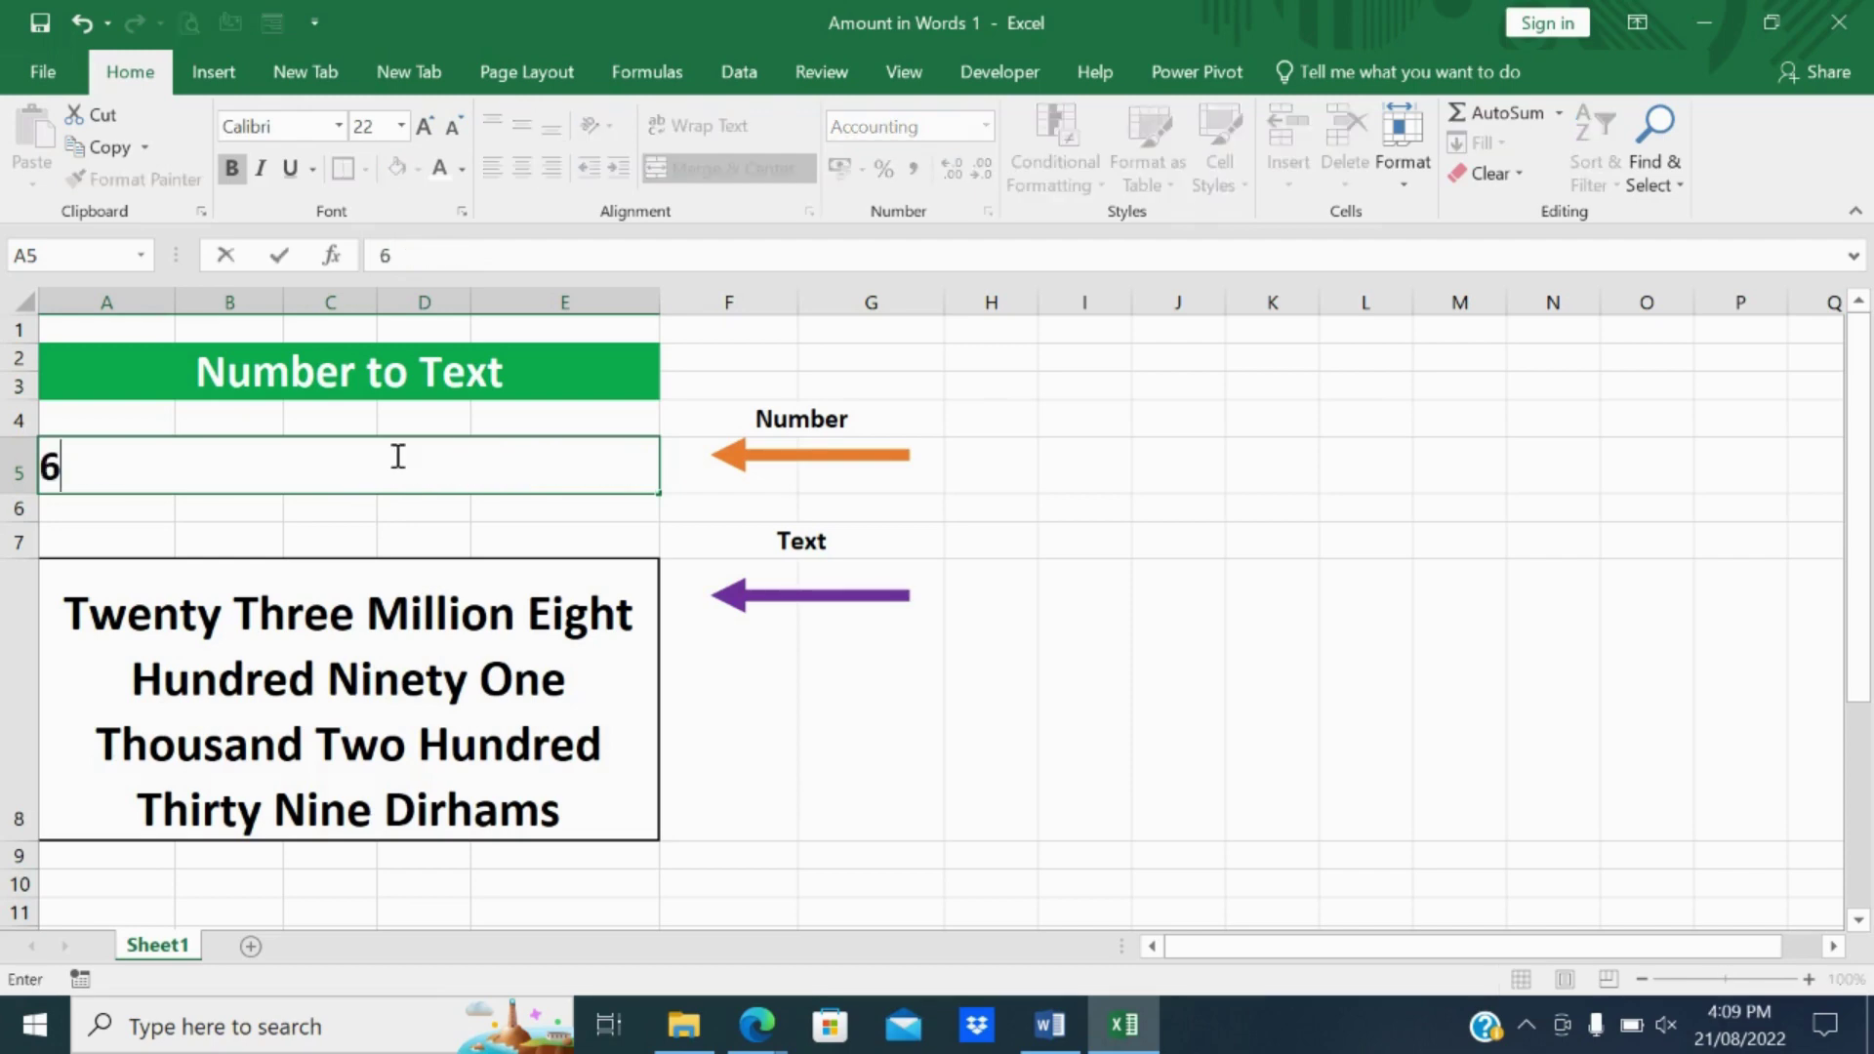
type("090-")
key("BackSpace")
type("9")
key("Return")
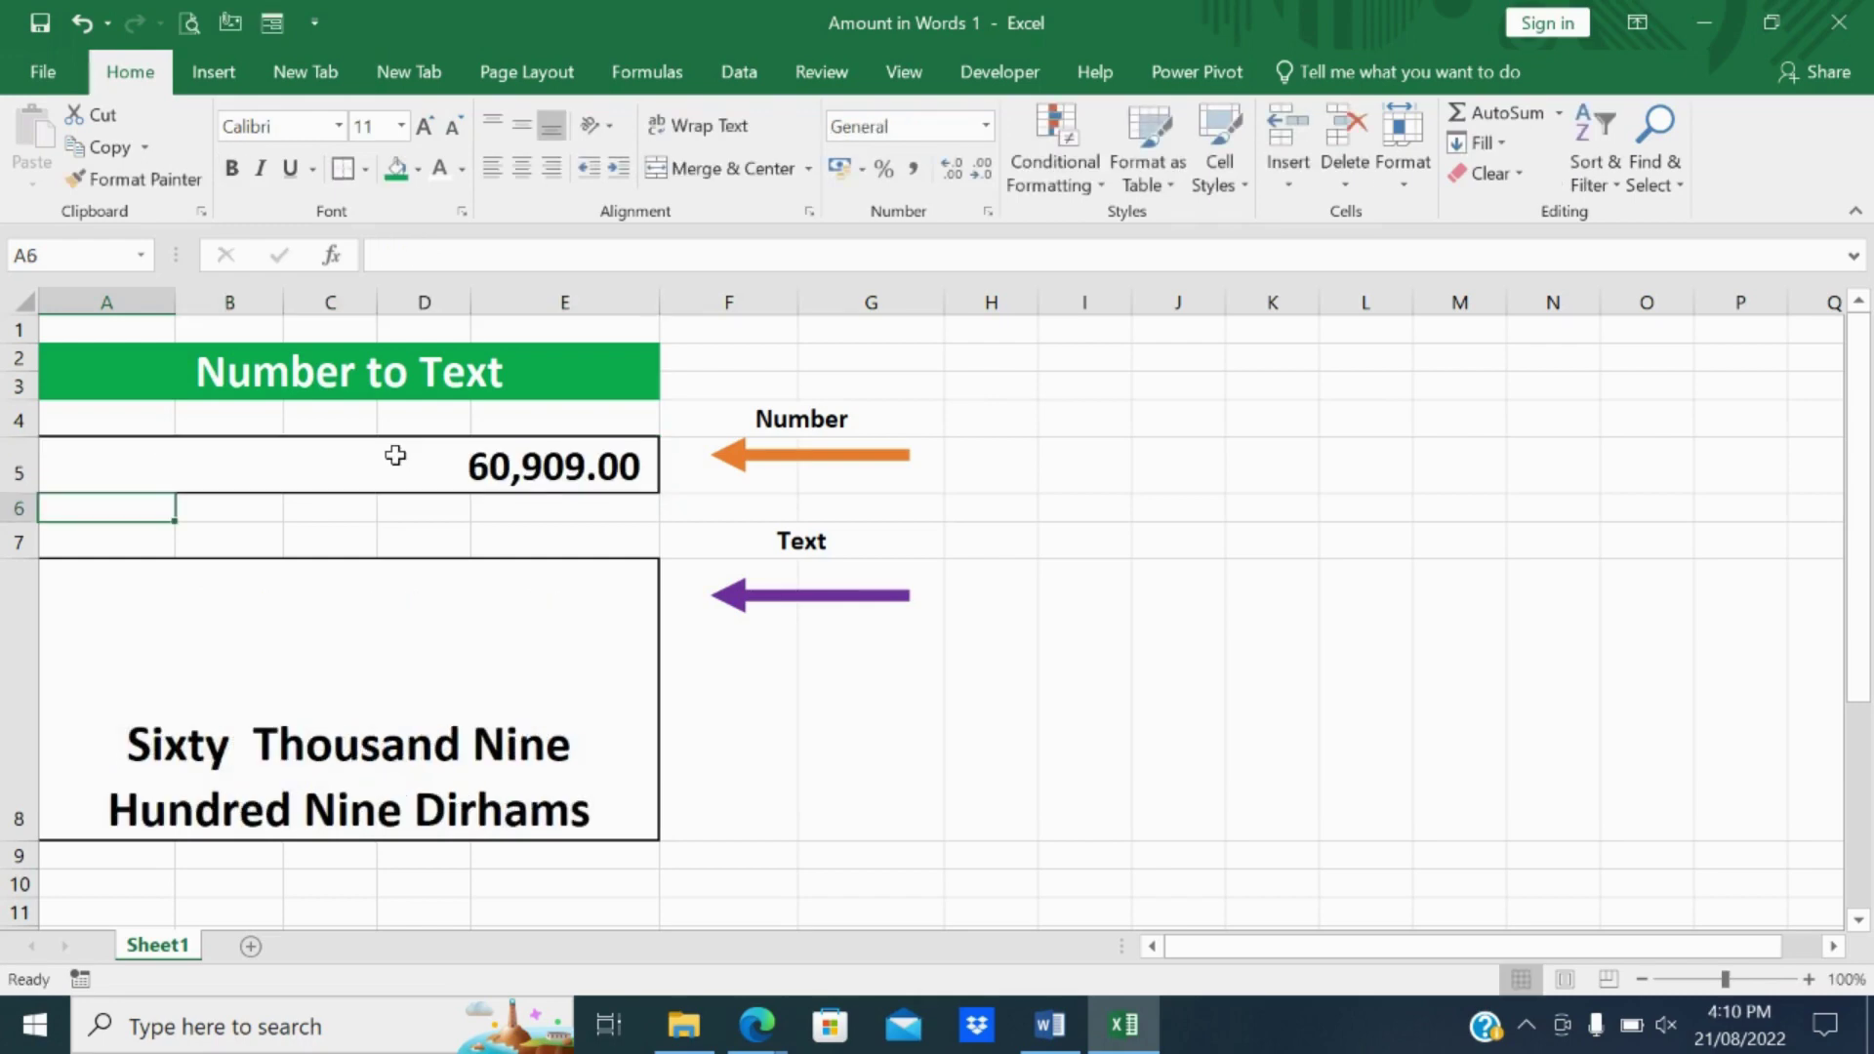
double_click(16, 845)
Enter 4,684.90 as the new amount in A5
left_click(397, 456)
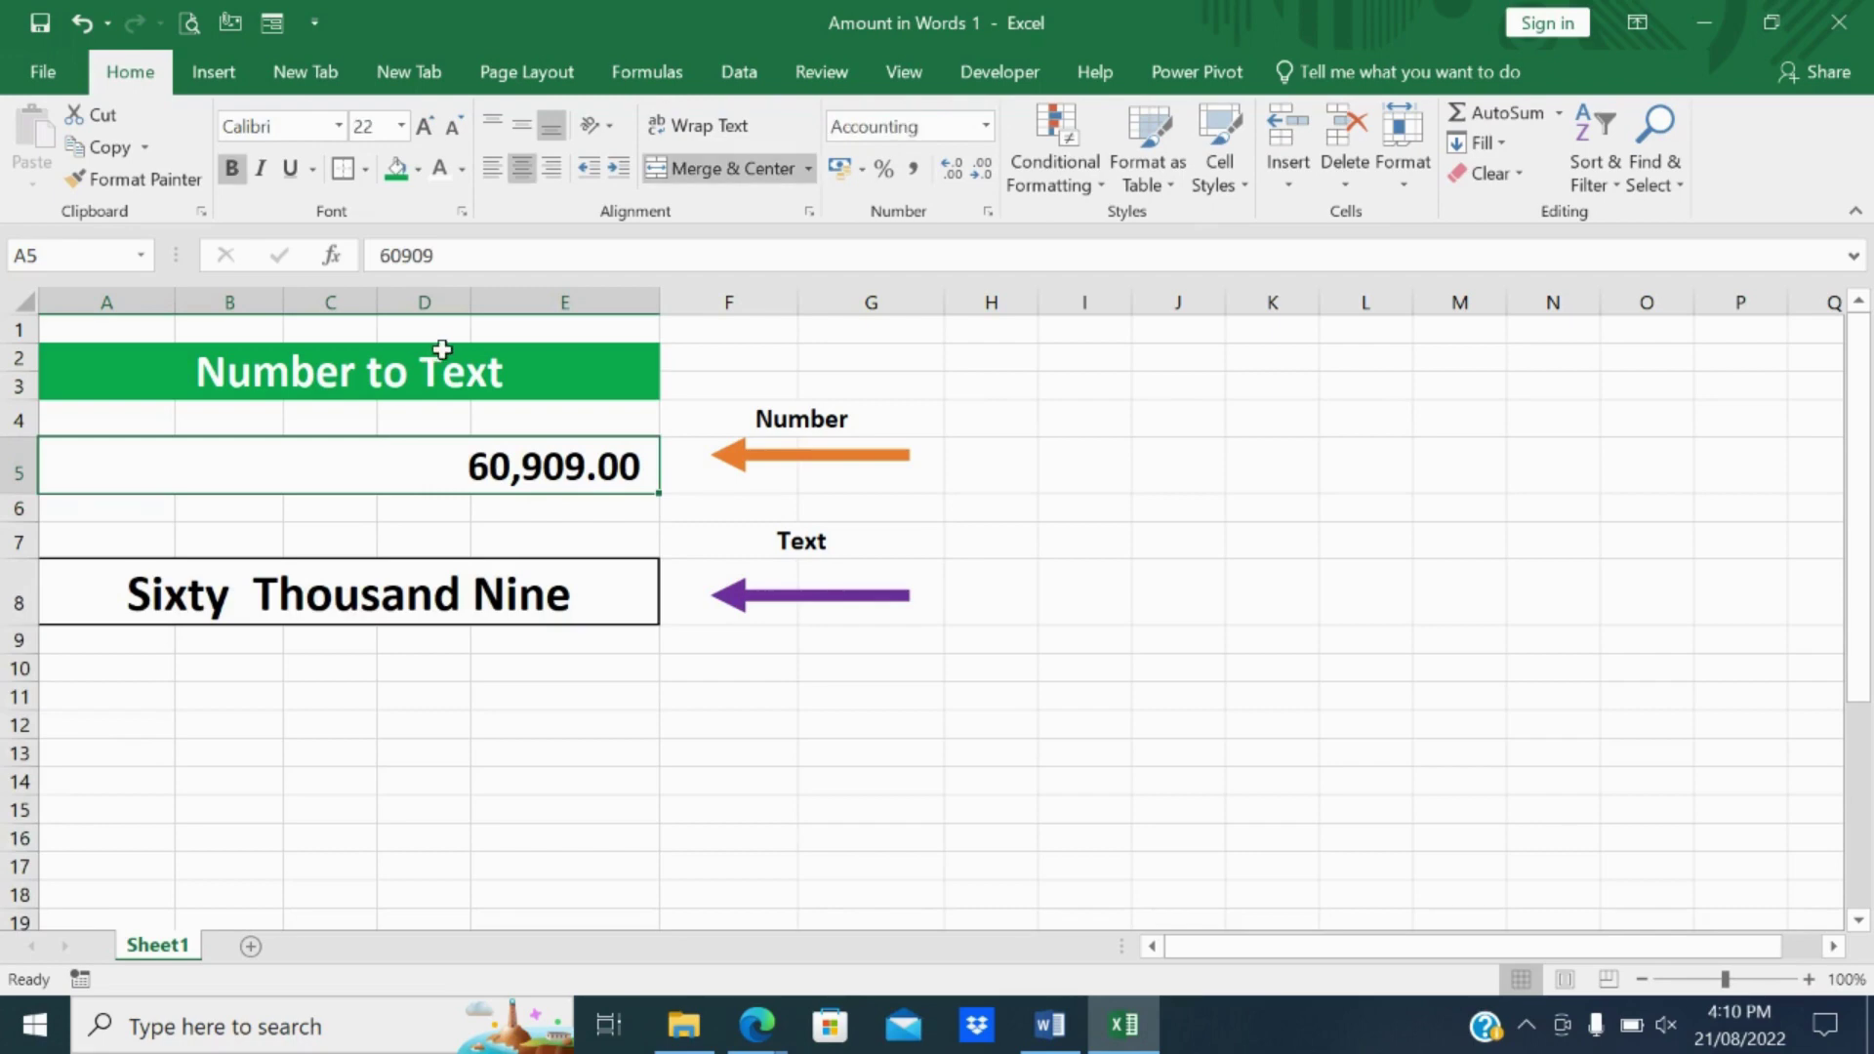
type("4,684.90")
key("Return")
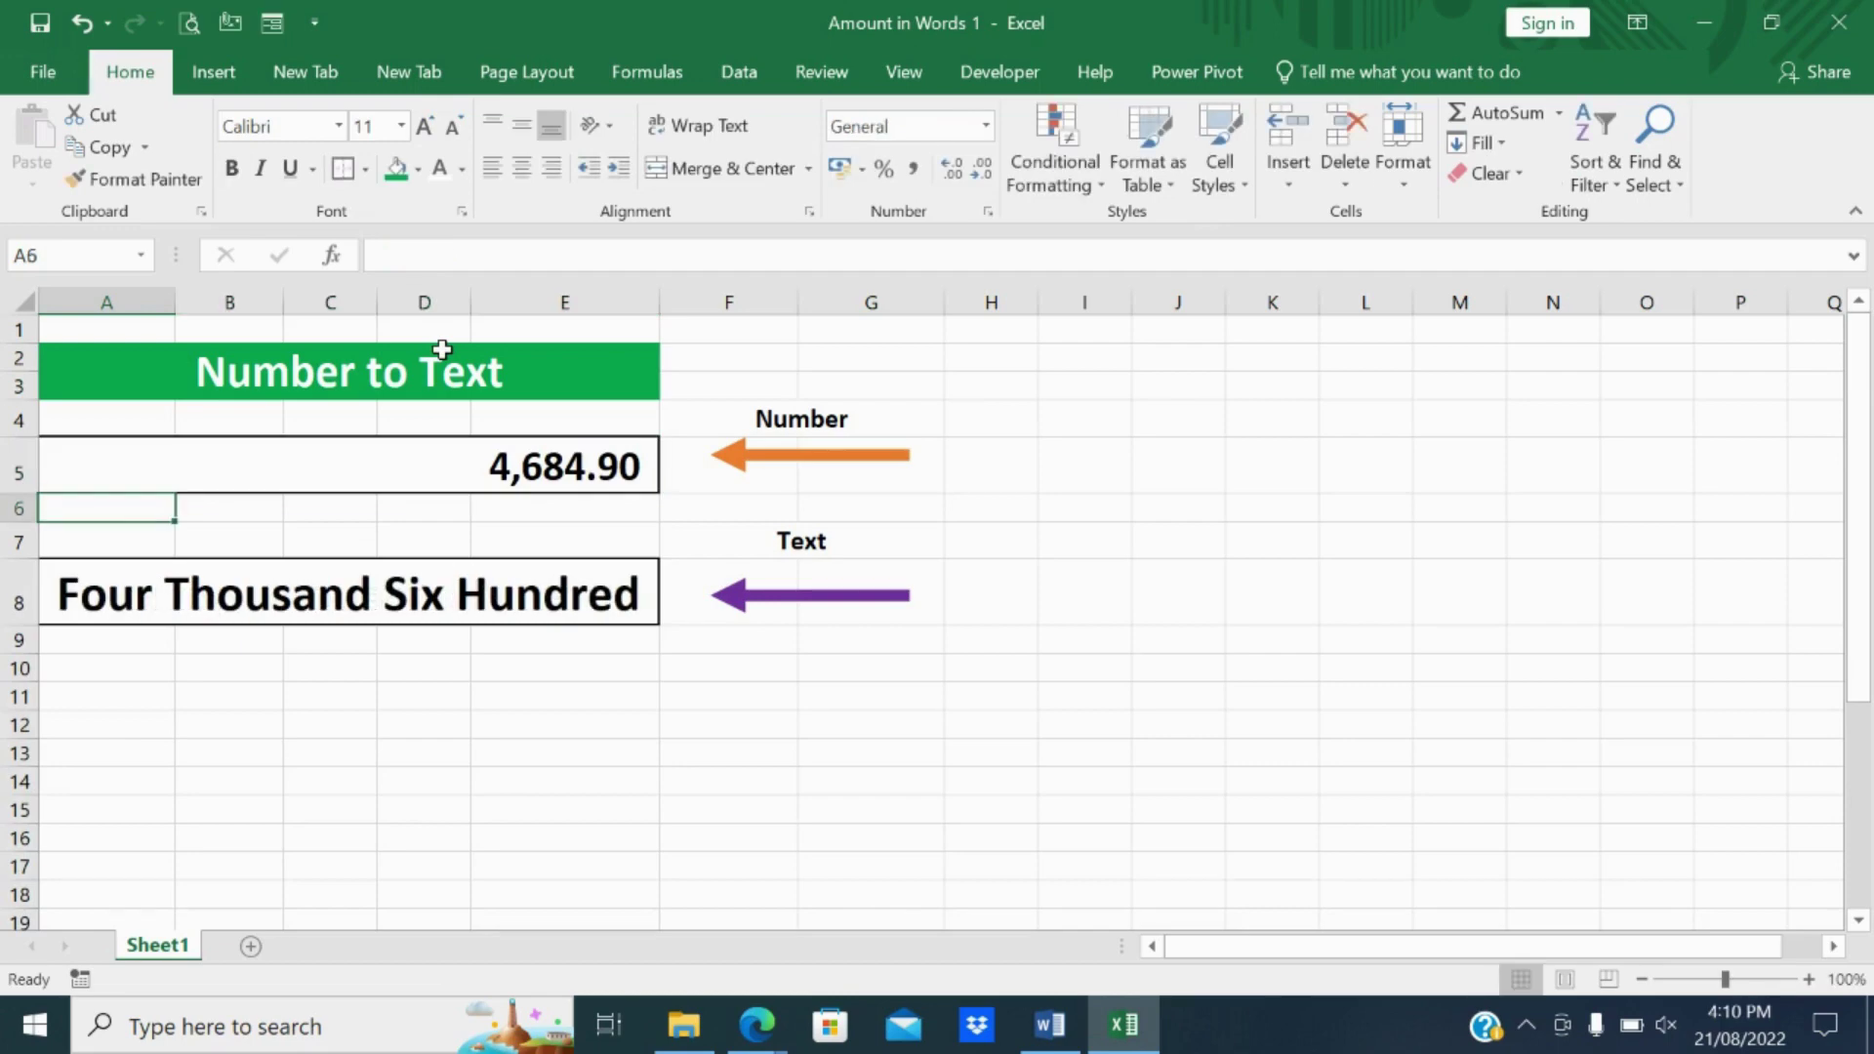
Re-wrap A8 and enlarge row 8 until all three lines of wording show
left_click(130, 597)
left_click(701, 129)
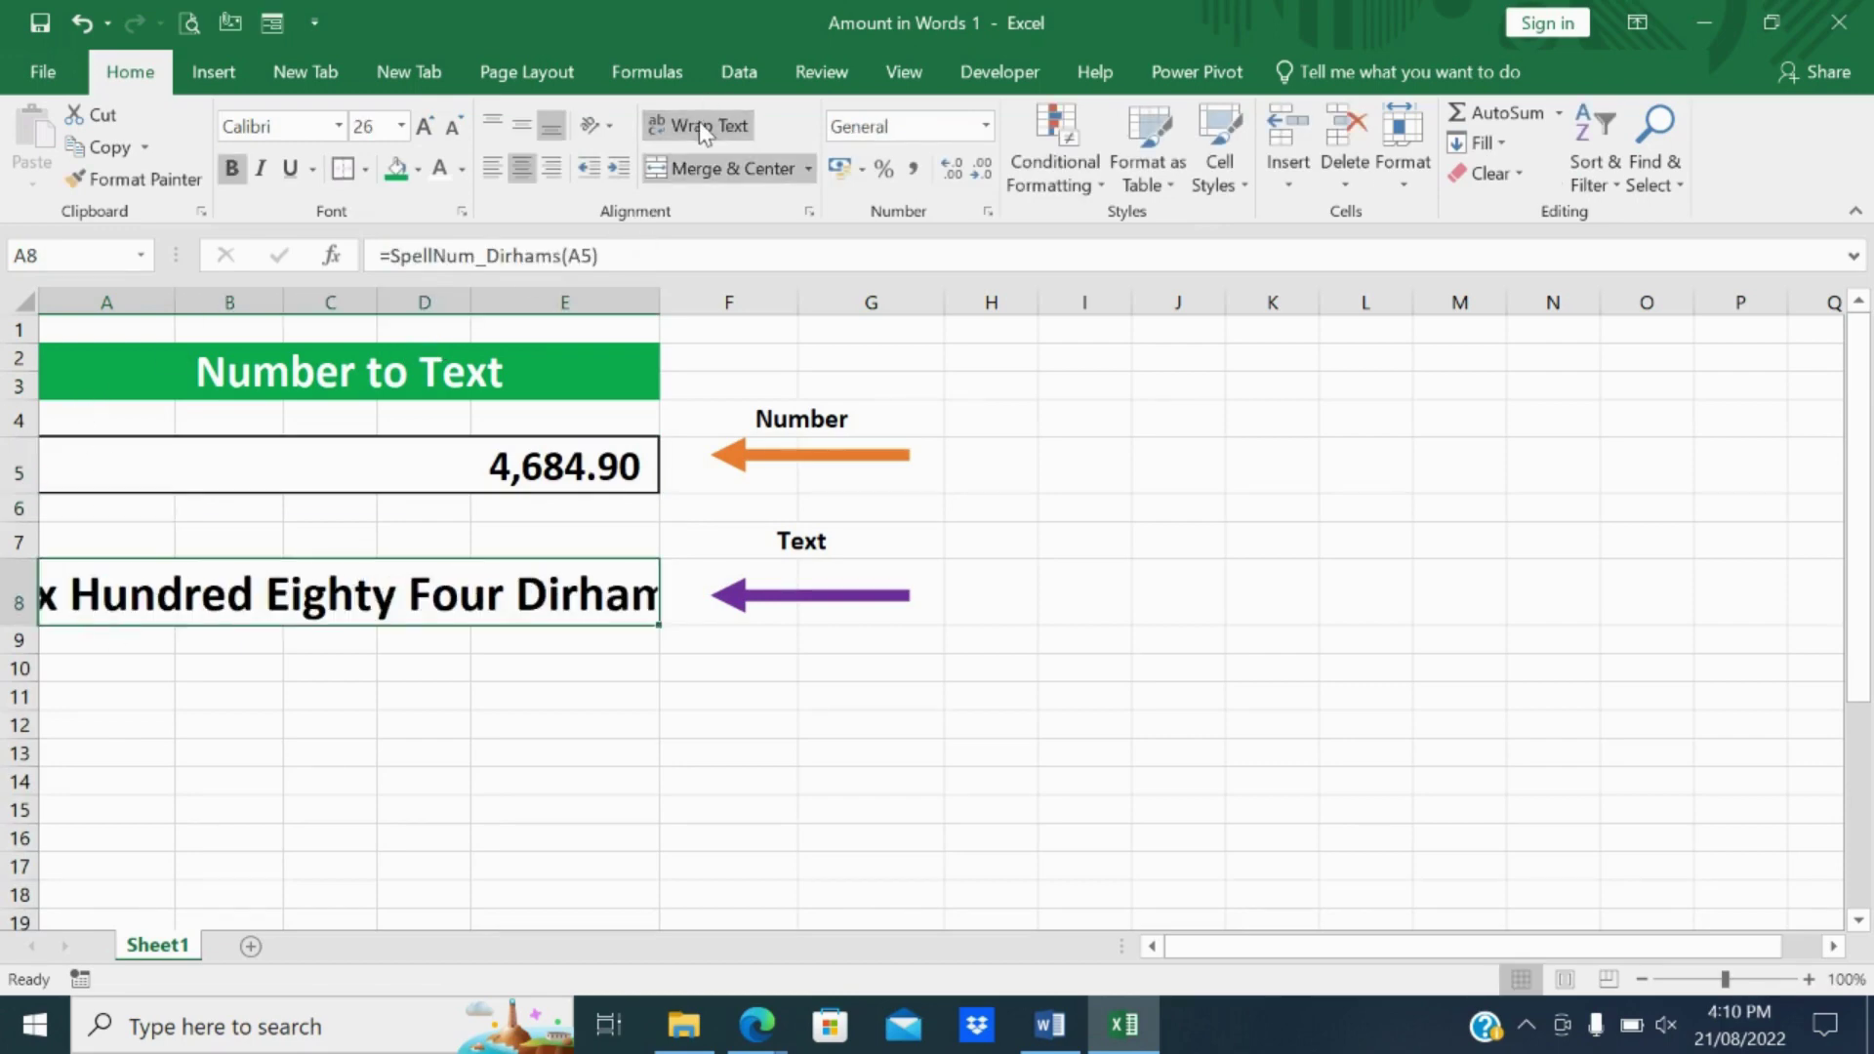
left_click_drag(24, 624, 23, 674)
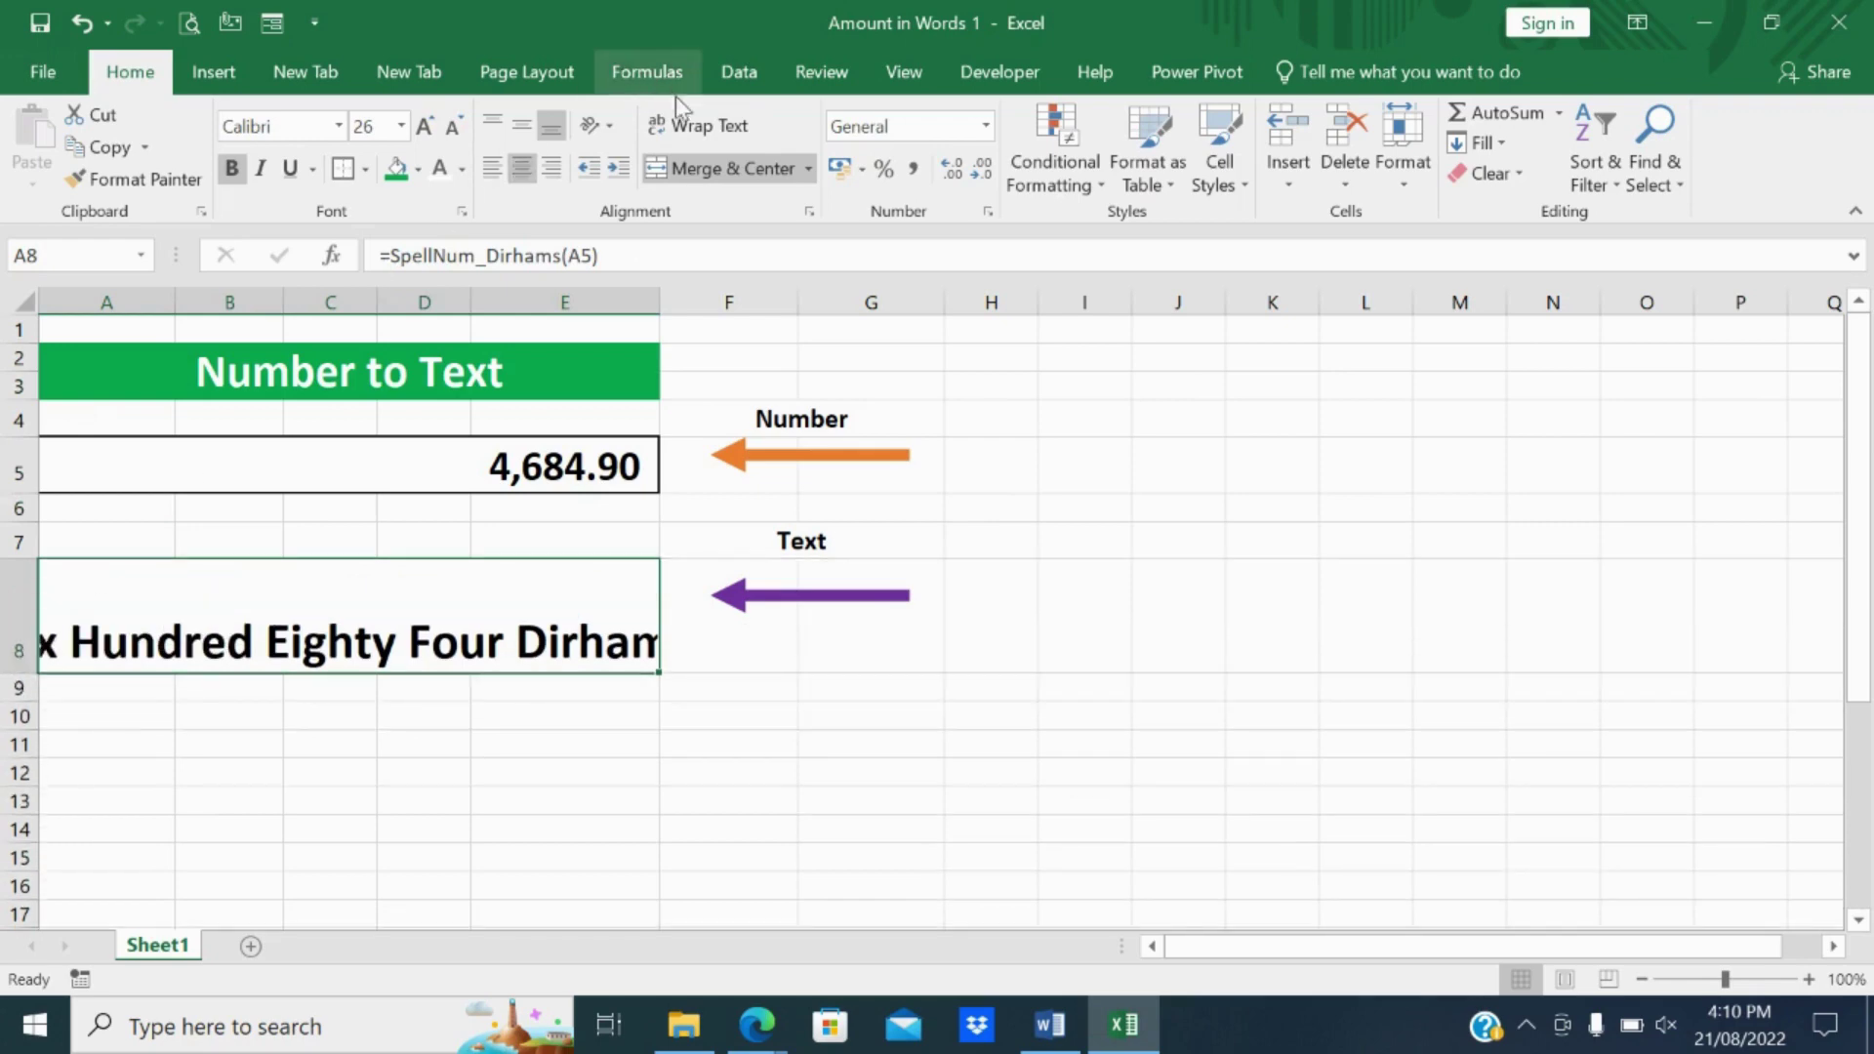
left_click(680, 127)
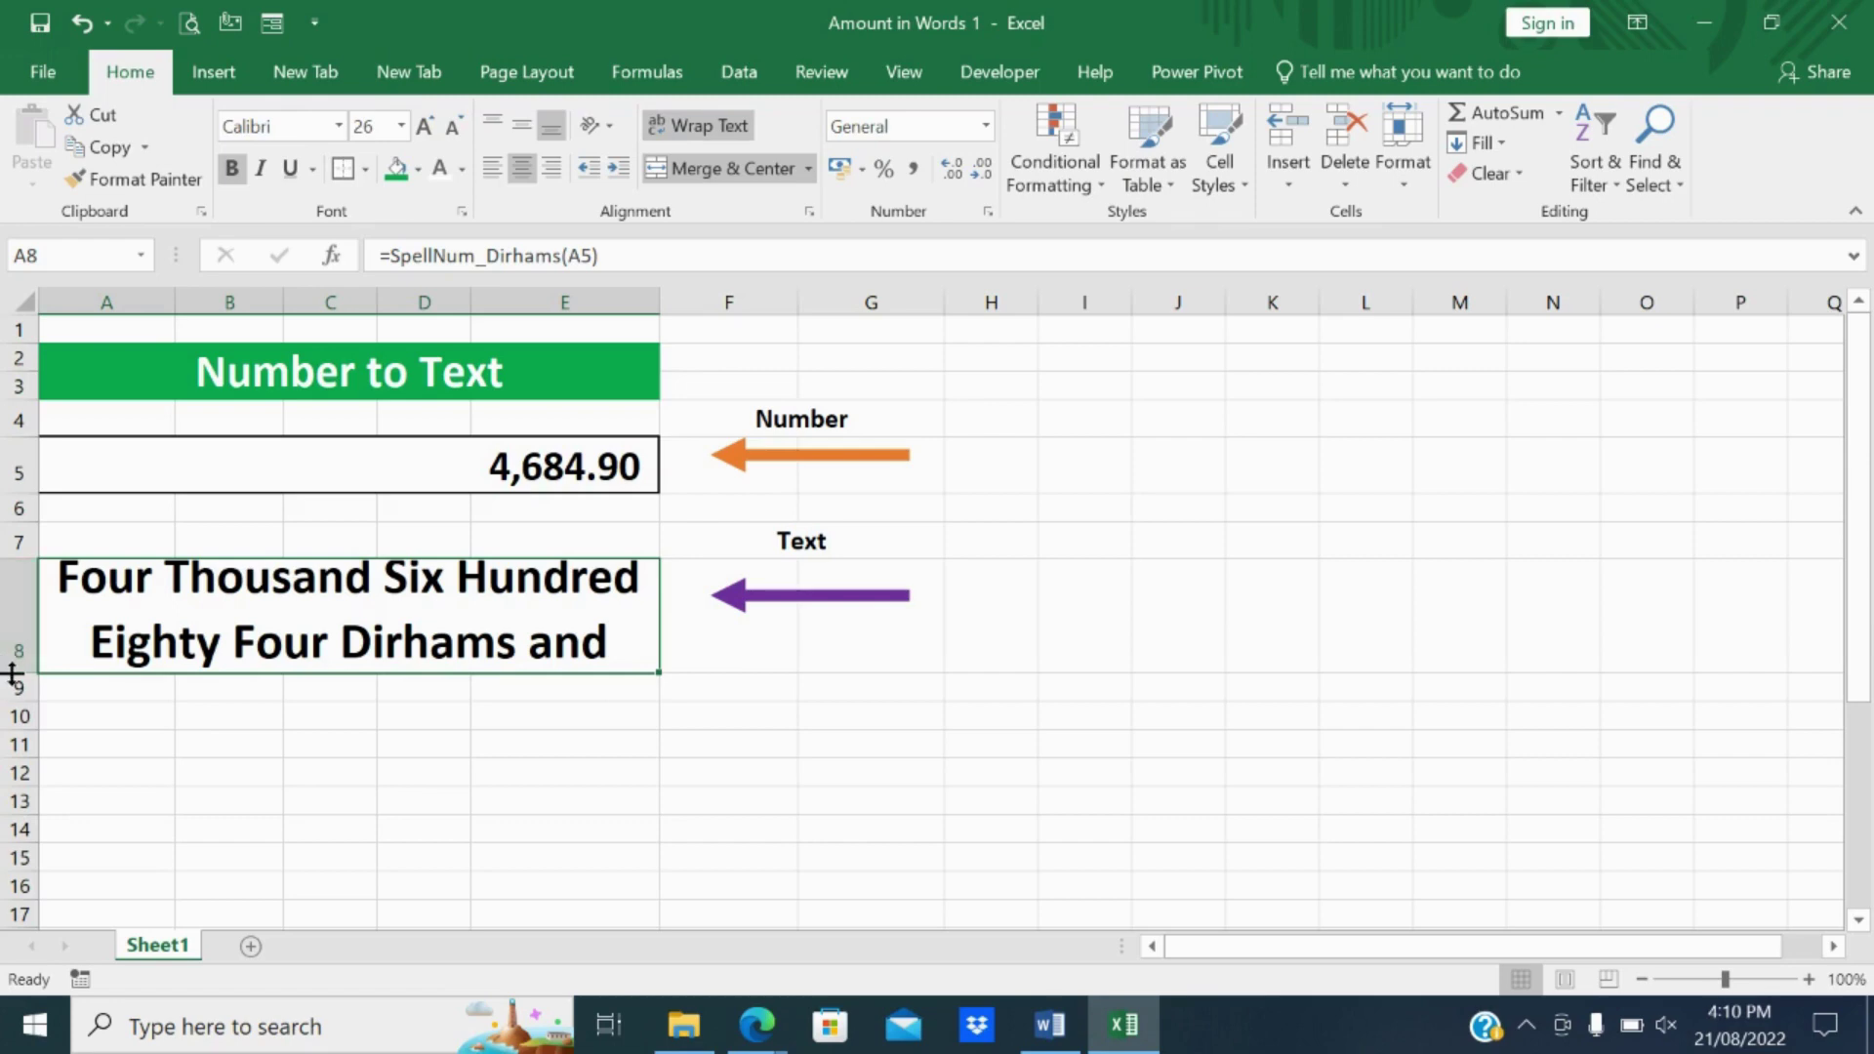
left_click_drag(11, 673, 9, 719)
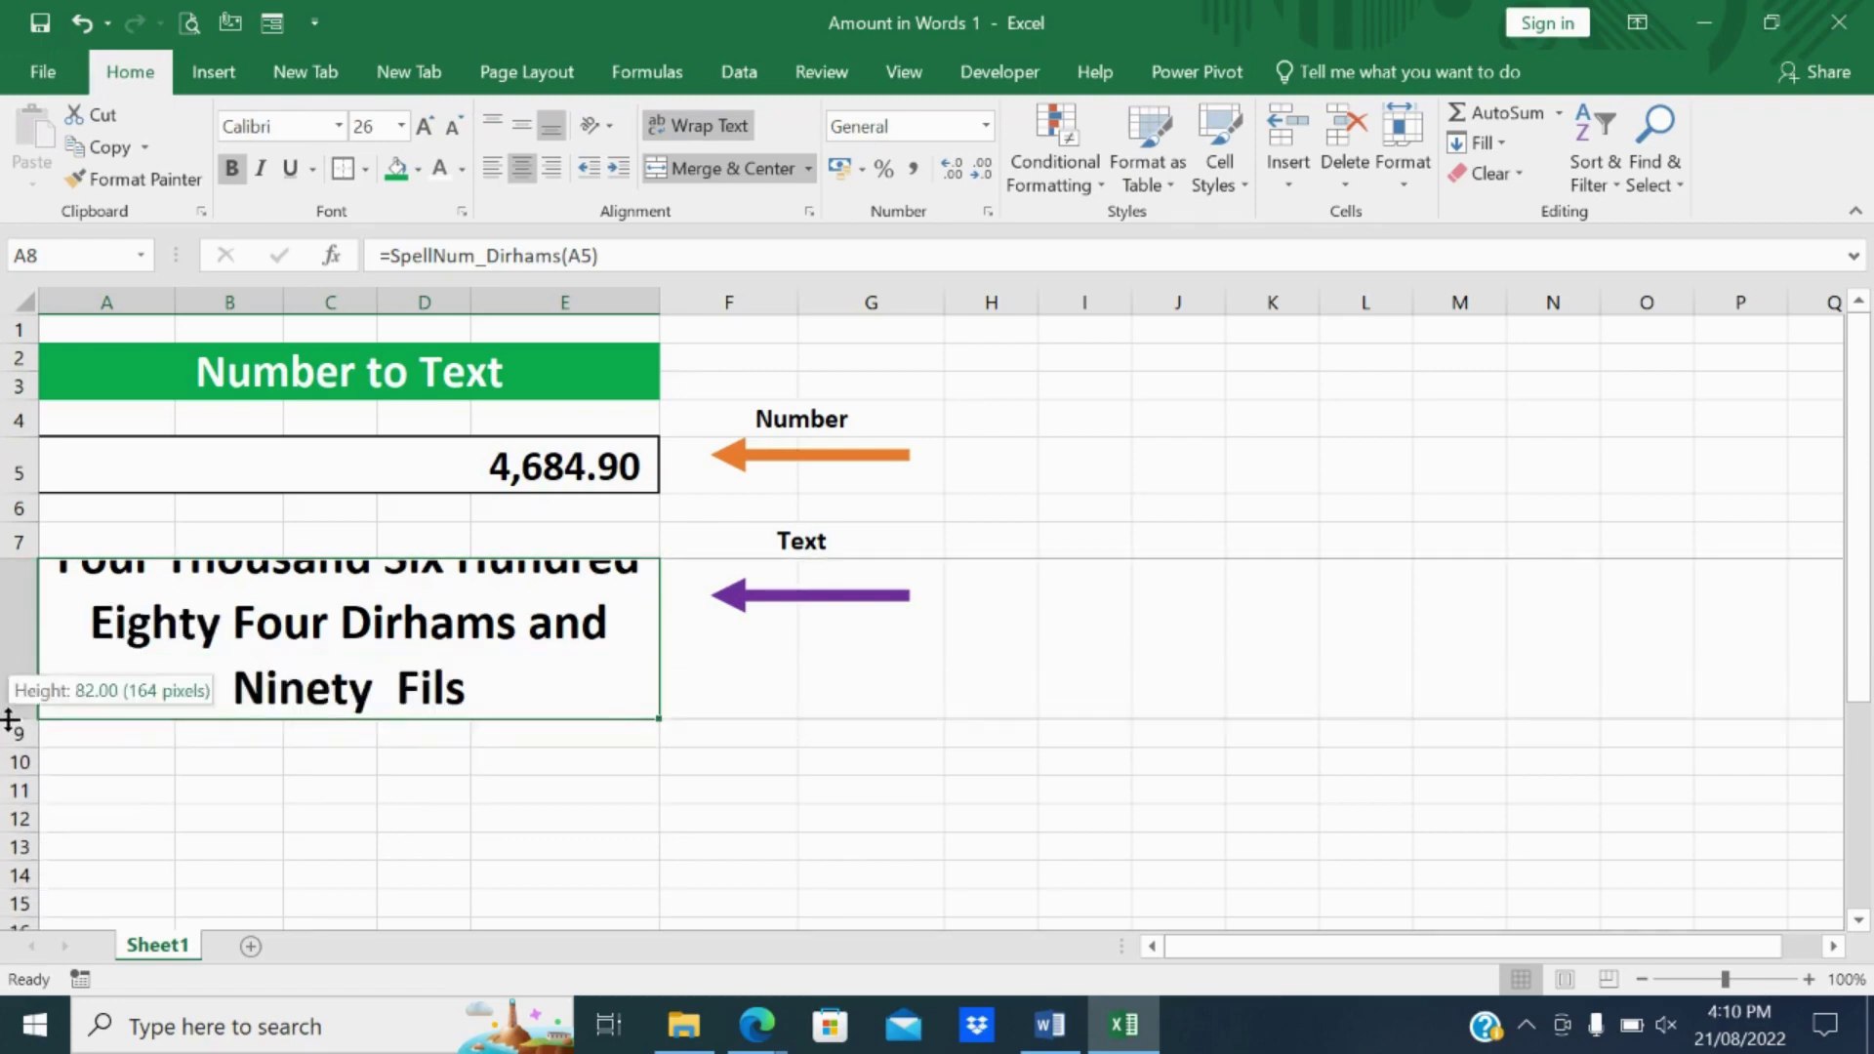
left_click_drag(10, 719, 5, 817)
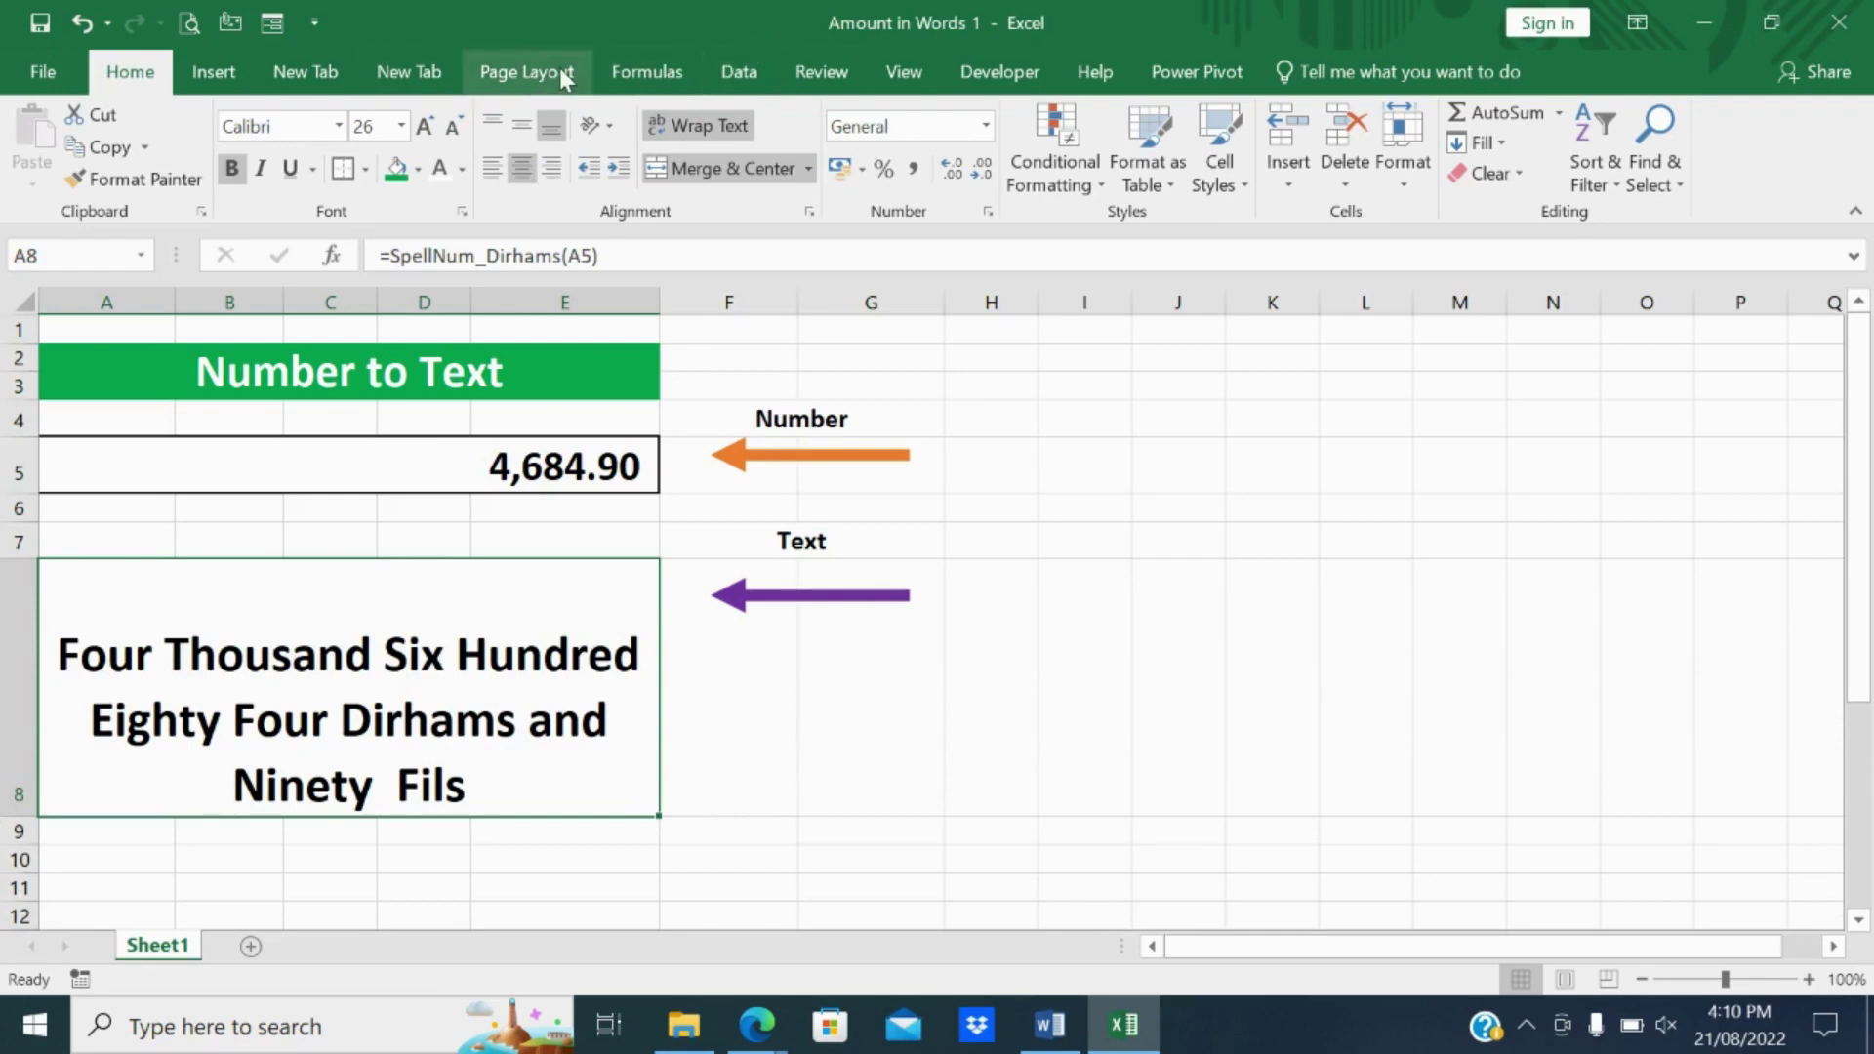
Hide the worksheet gridlines from the View tab
left_click(683, 73)
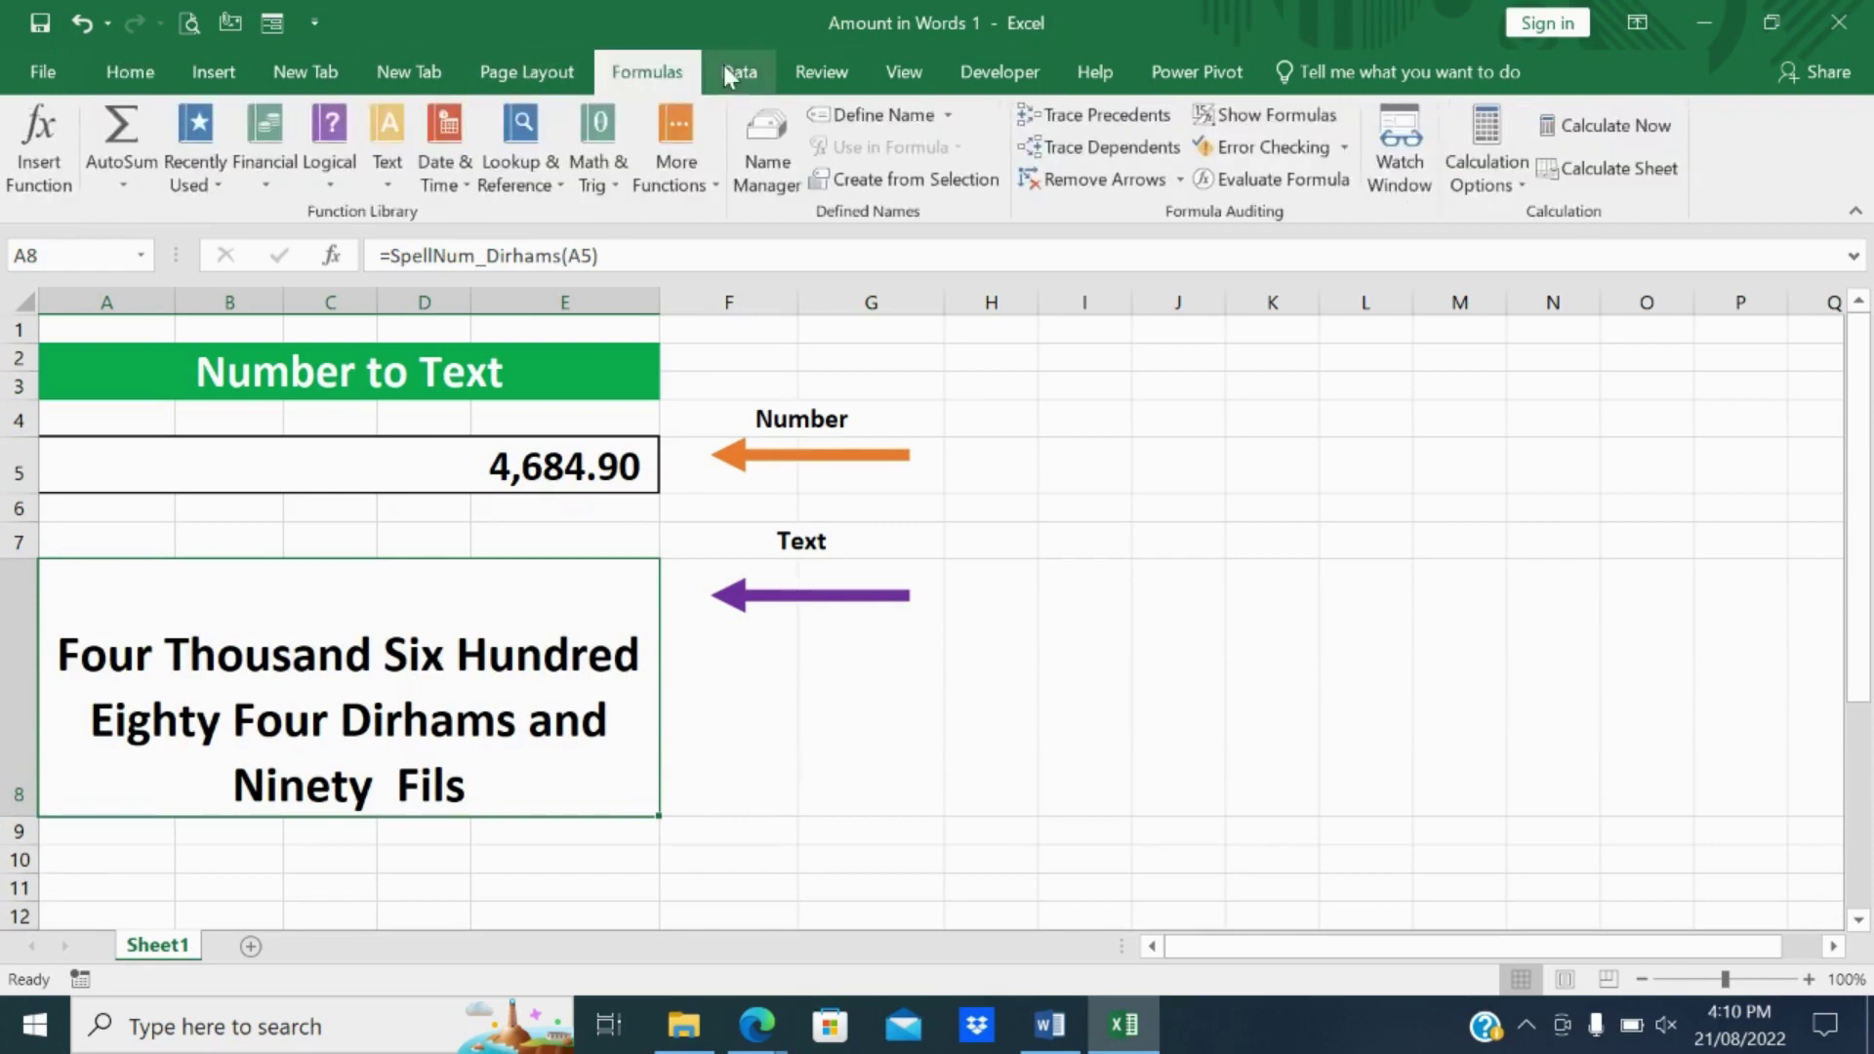
left_click(723, 64)
left_click(822, 84)
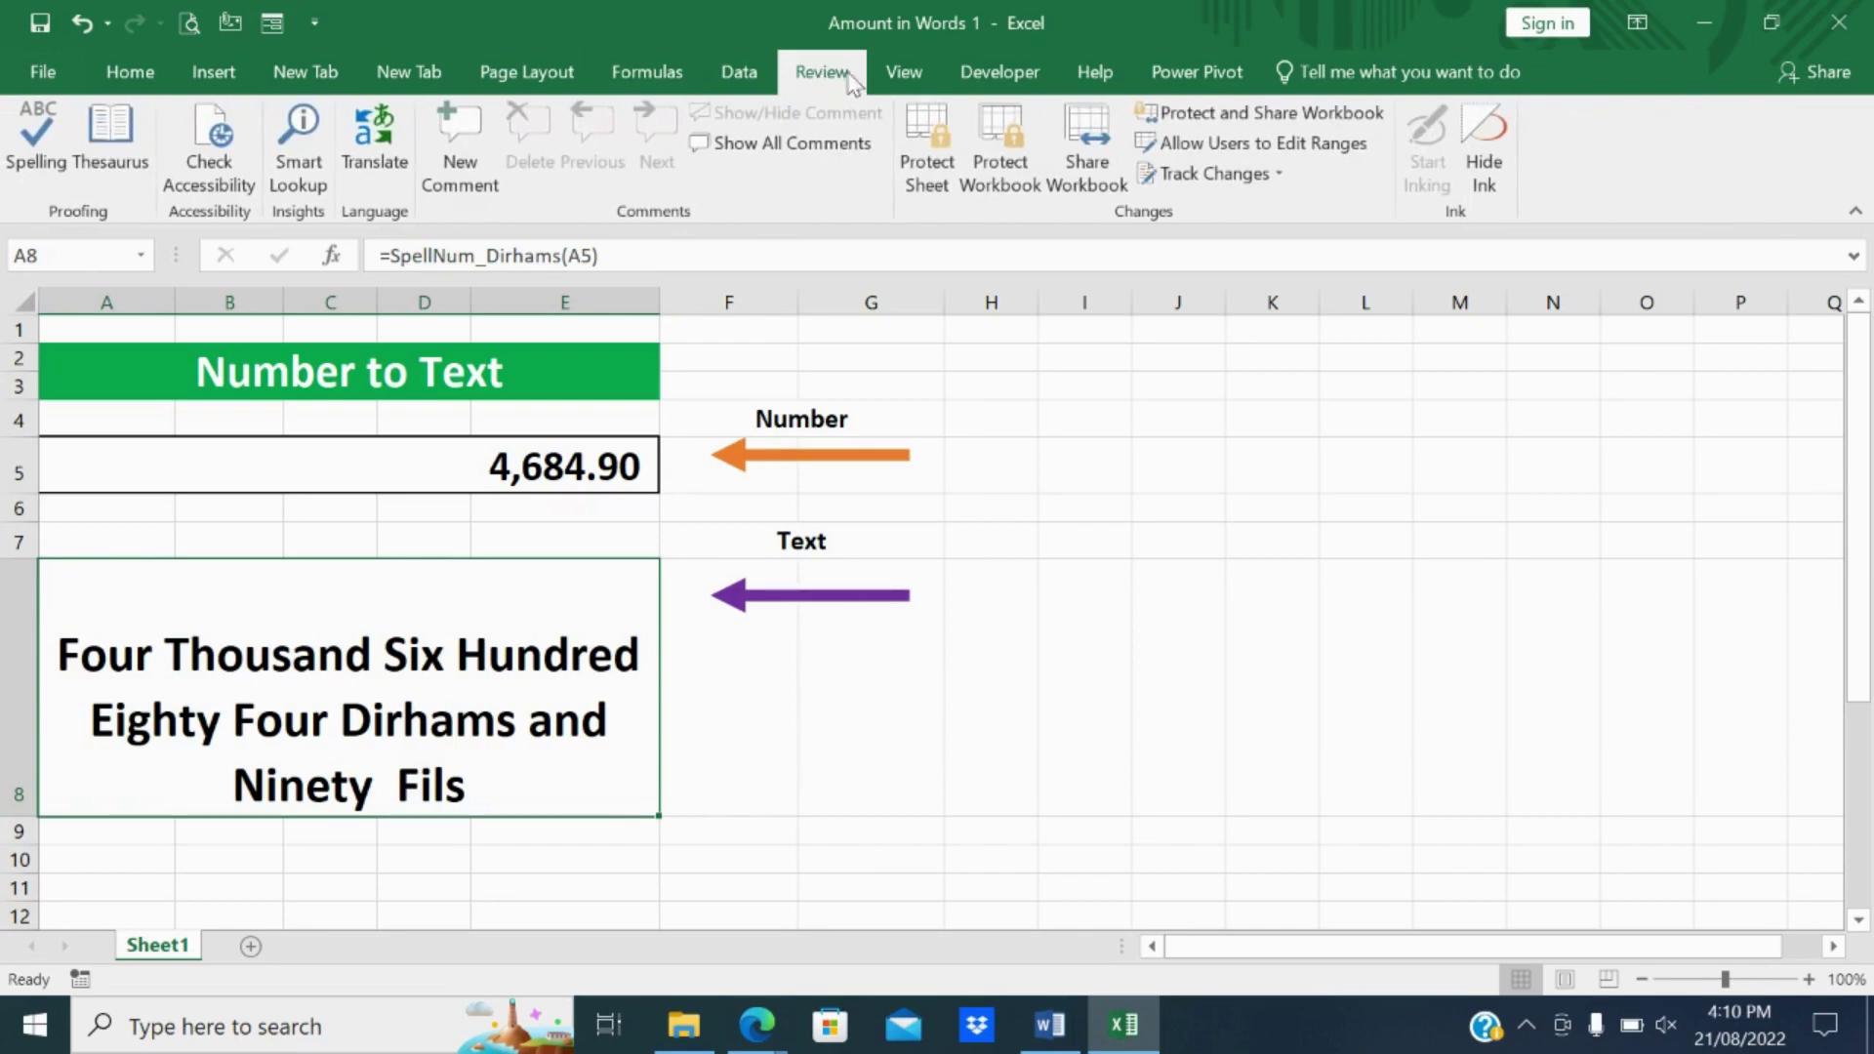
left_click(888, 86)
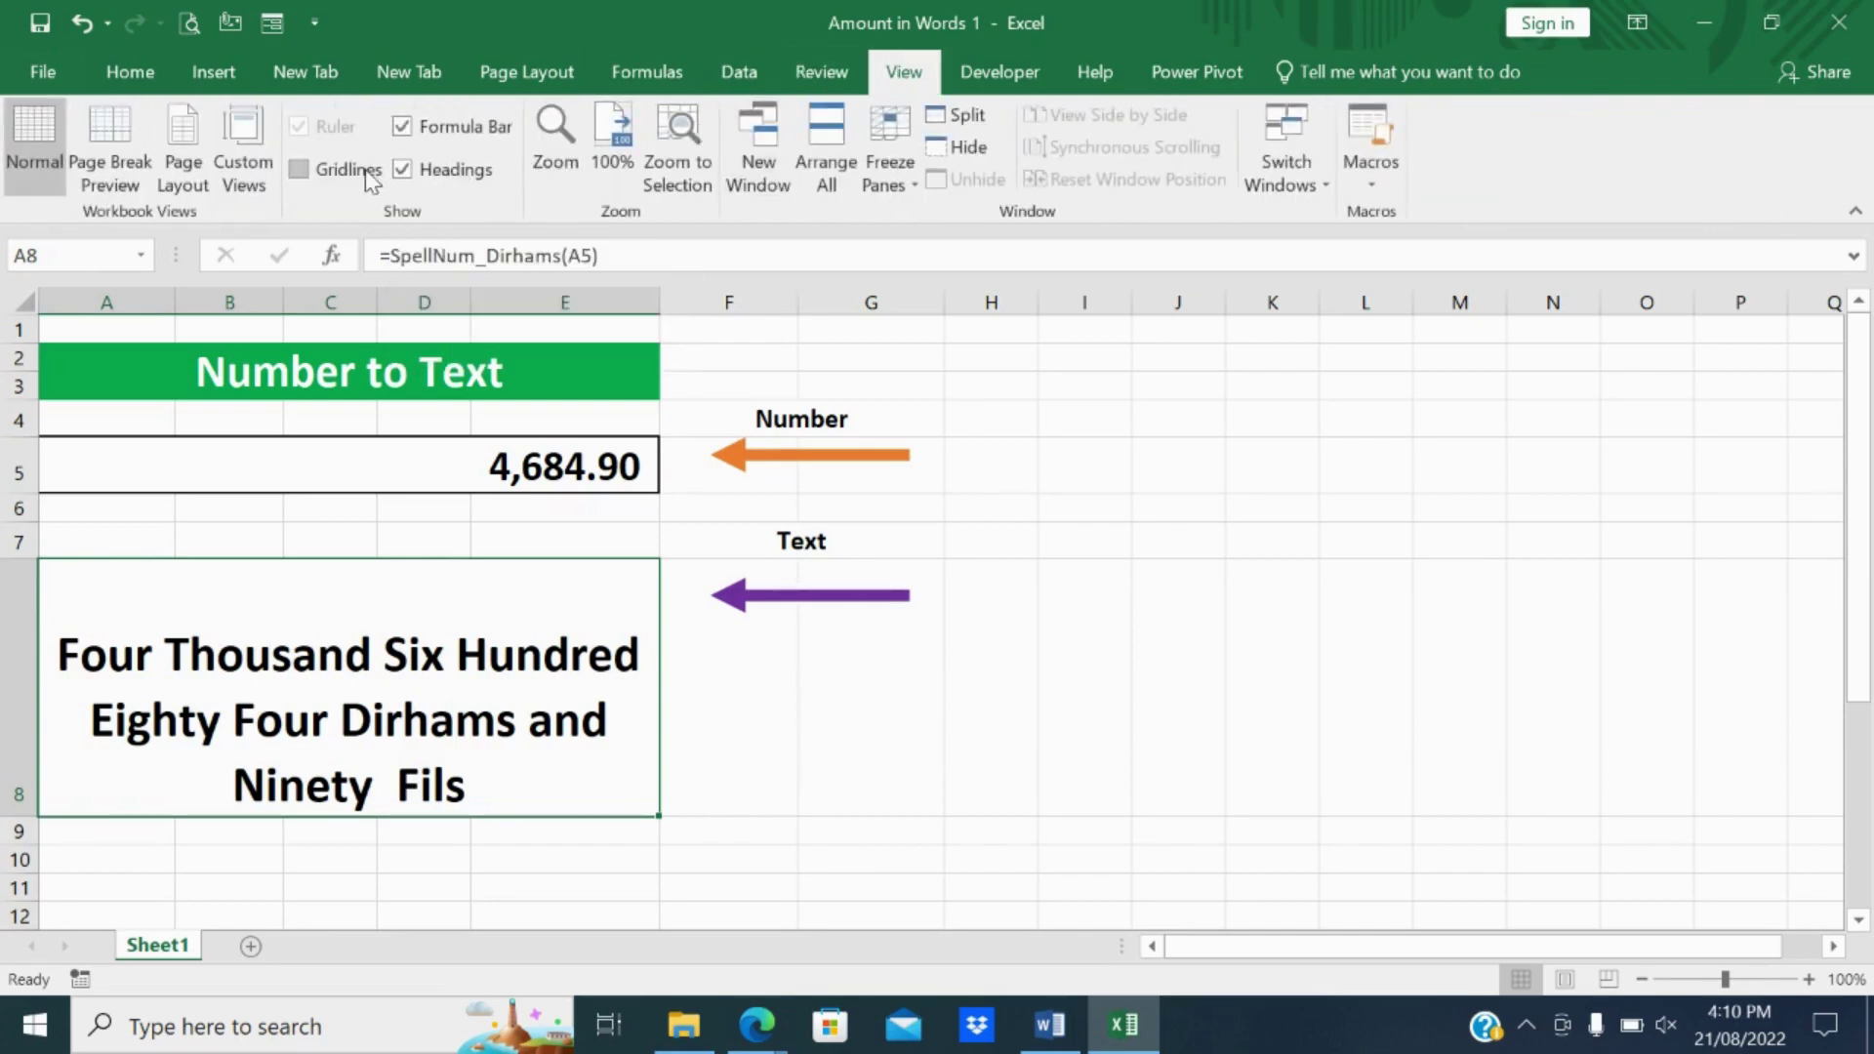
left_click(299, 169)
left_click(1162, 590)
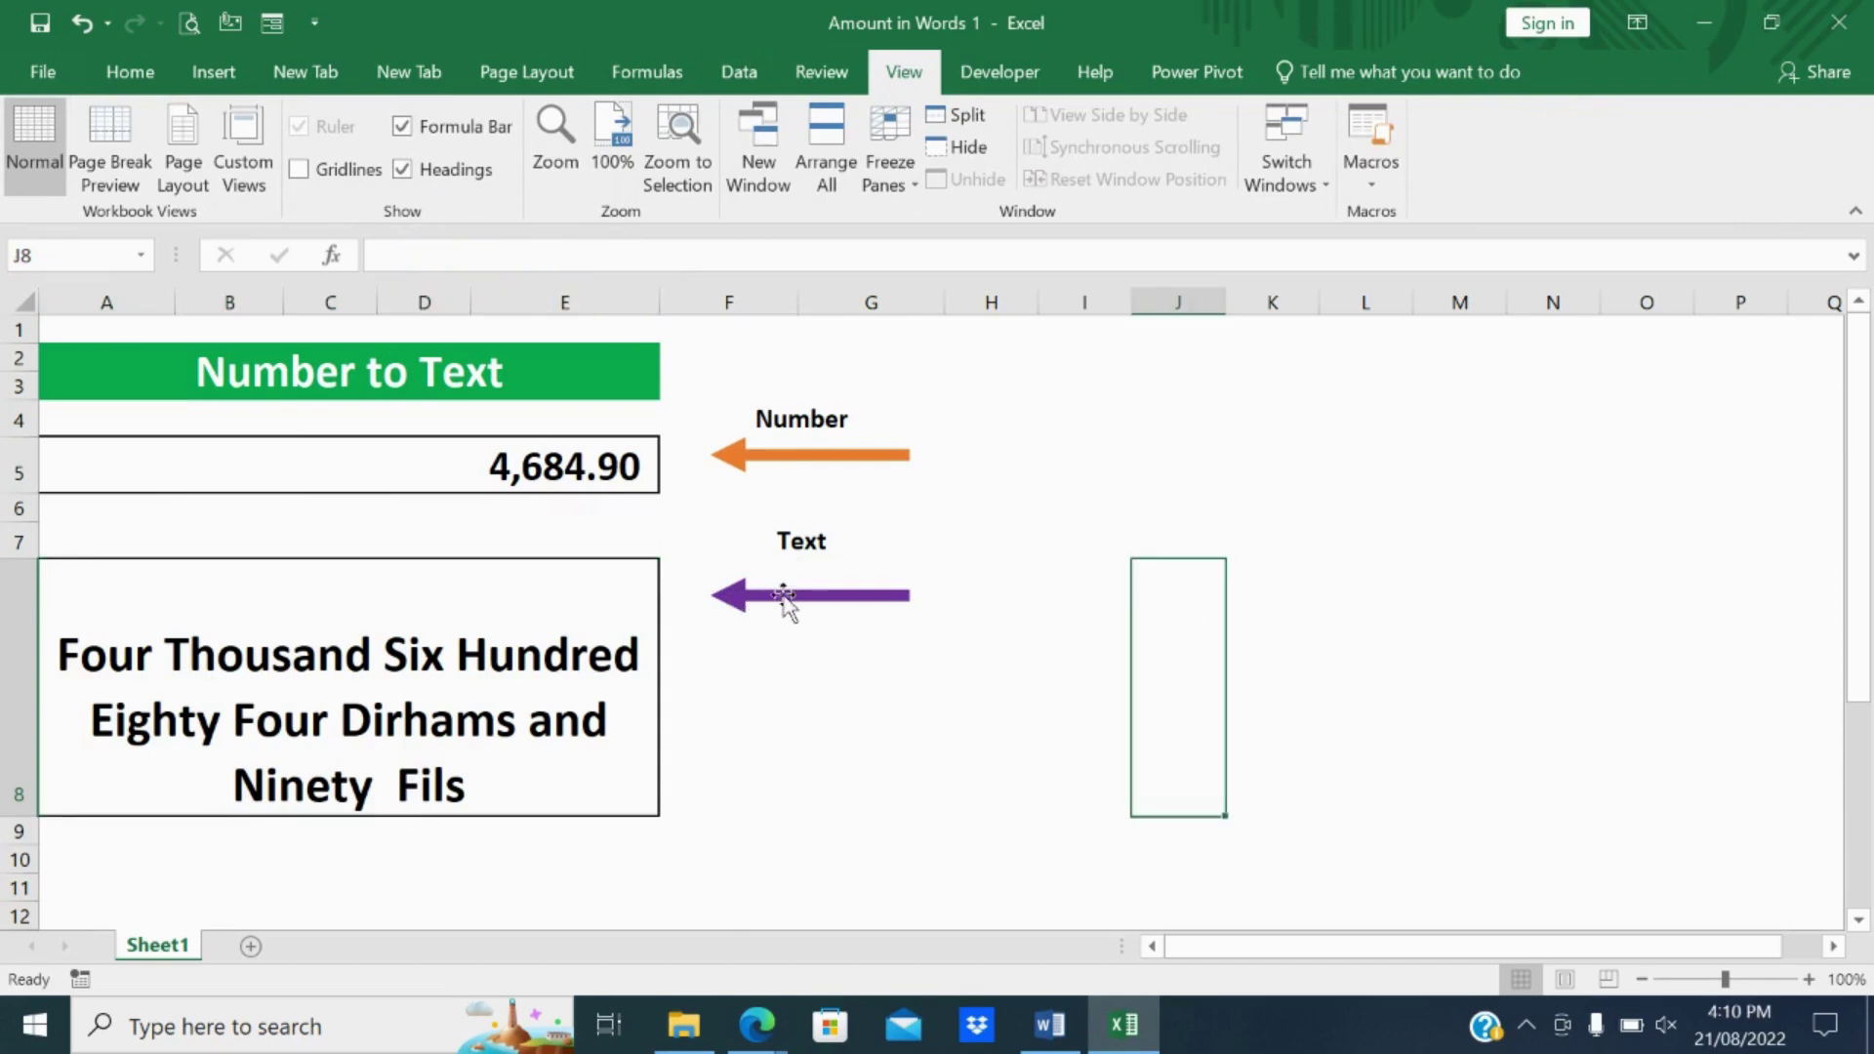
Drag the purple arrow down beside the spelled-out wording in A8
left_click_drag(784, 595, 784, 673)
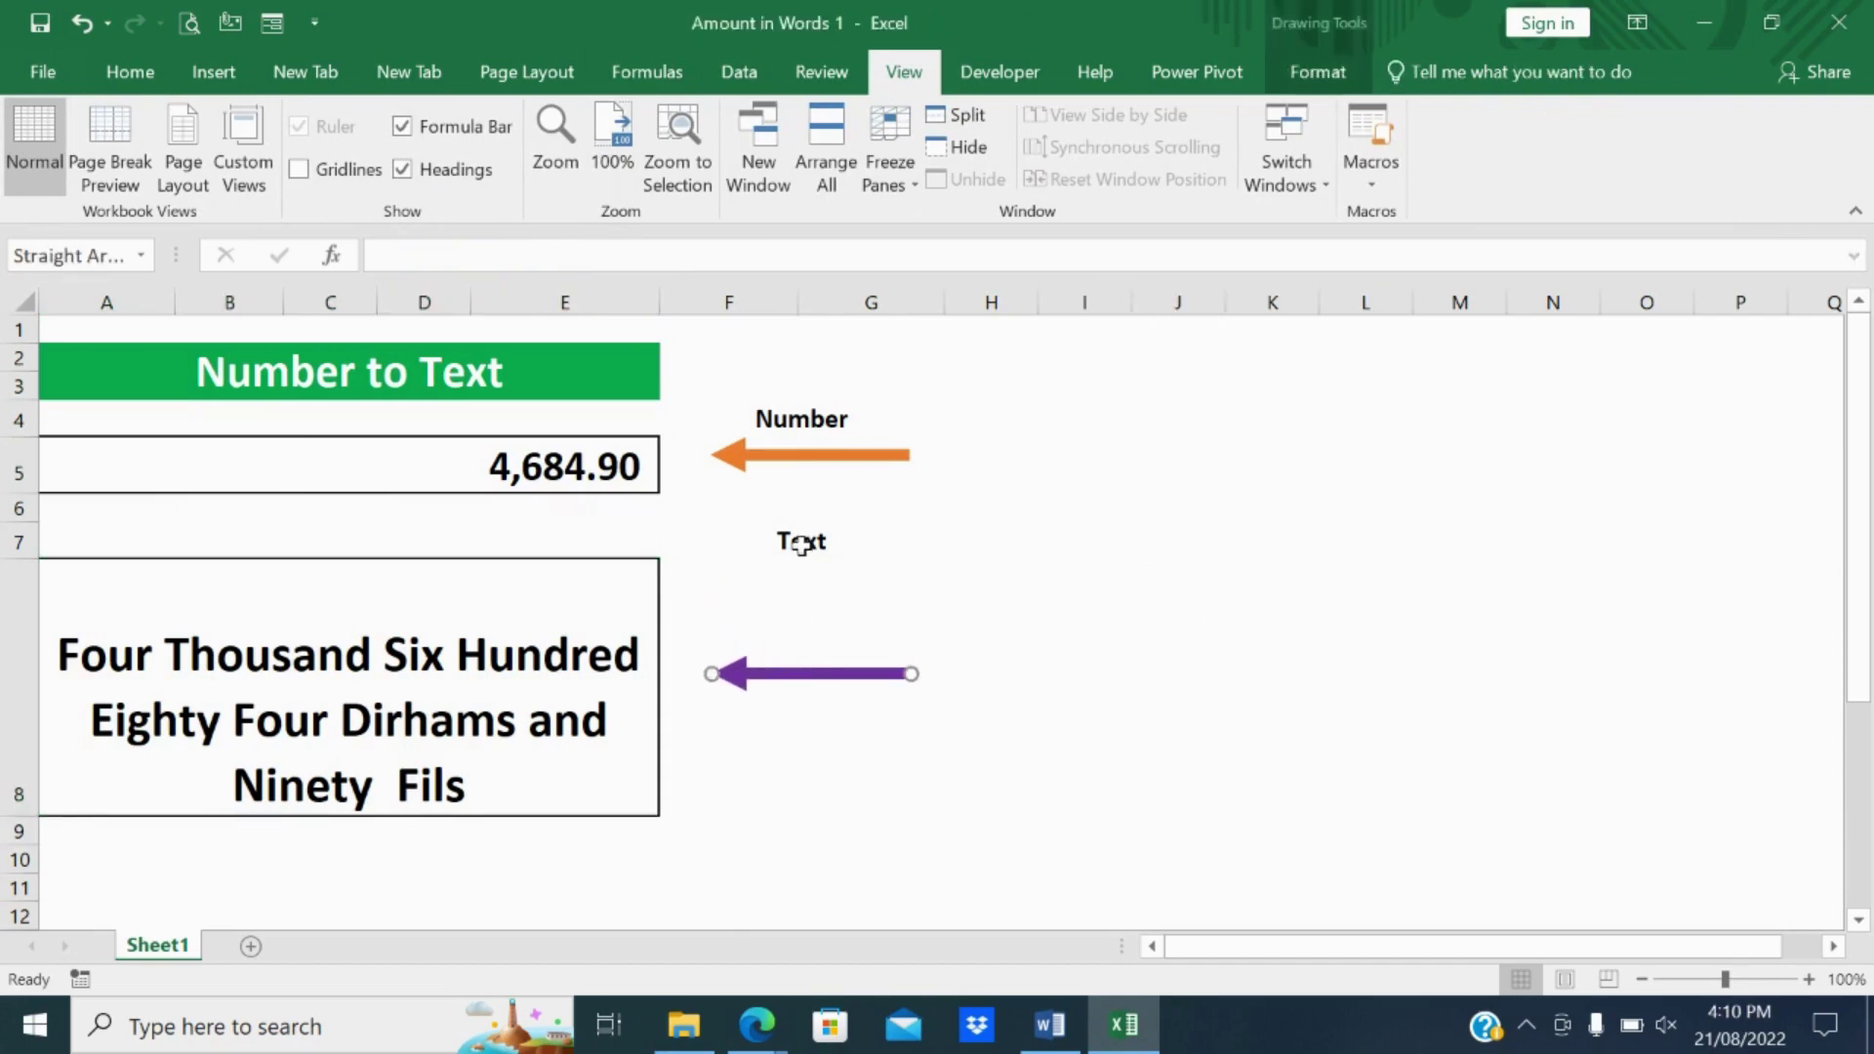
left_click(800, 545)
left_click(836, 648)
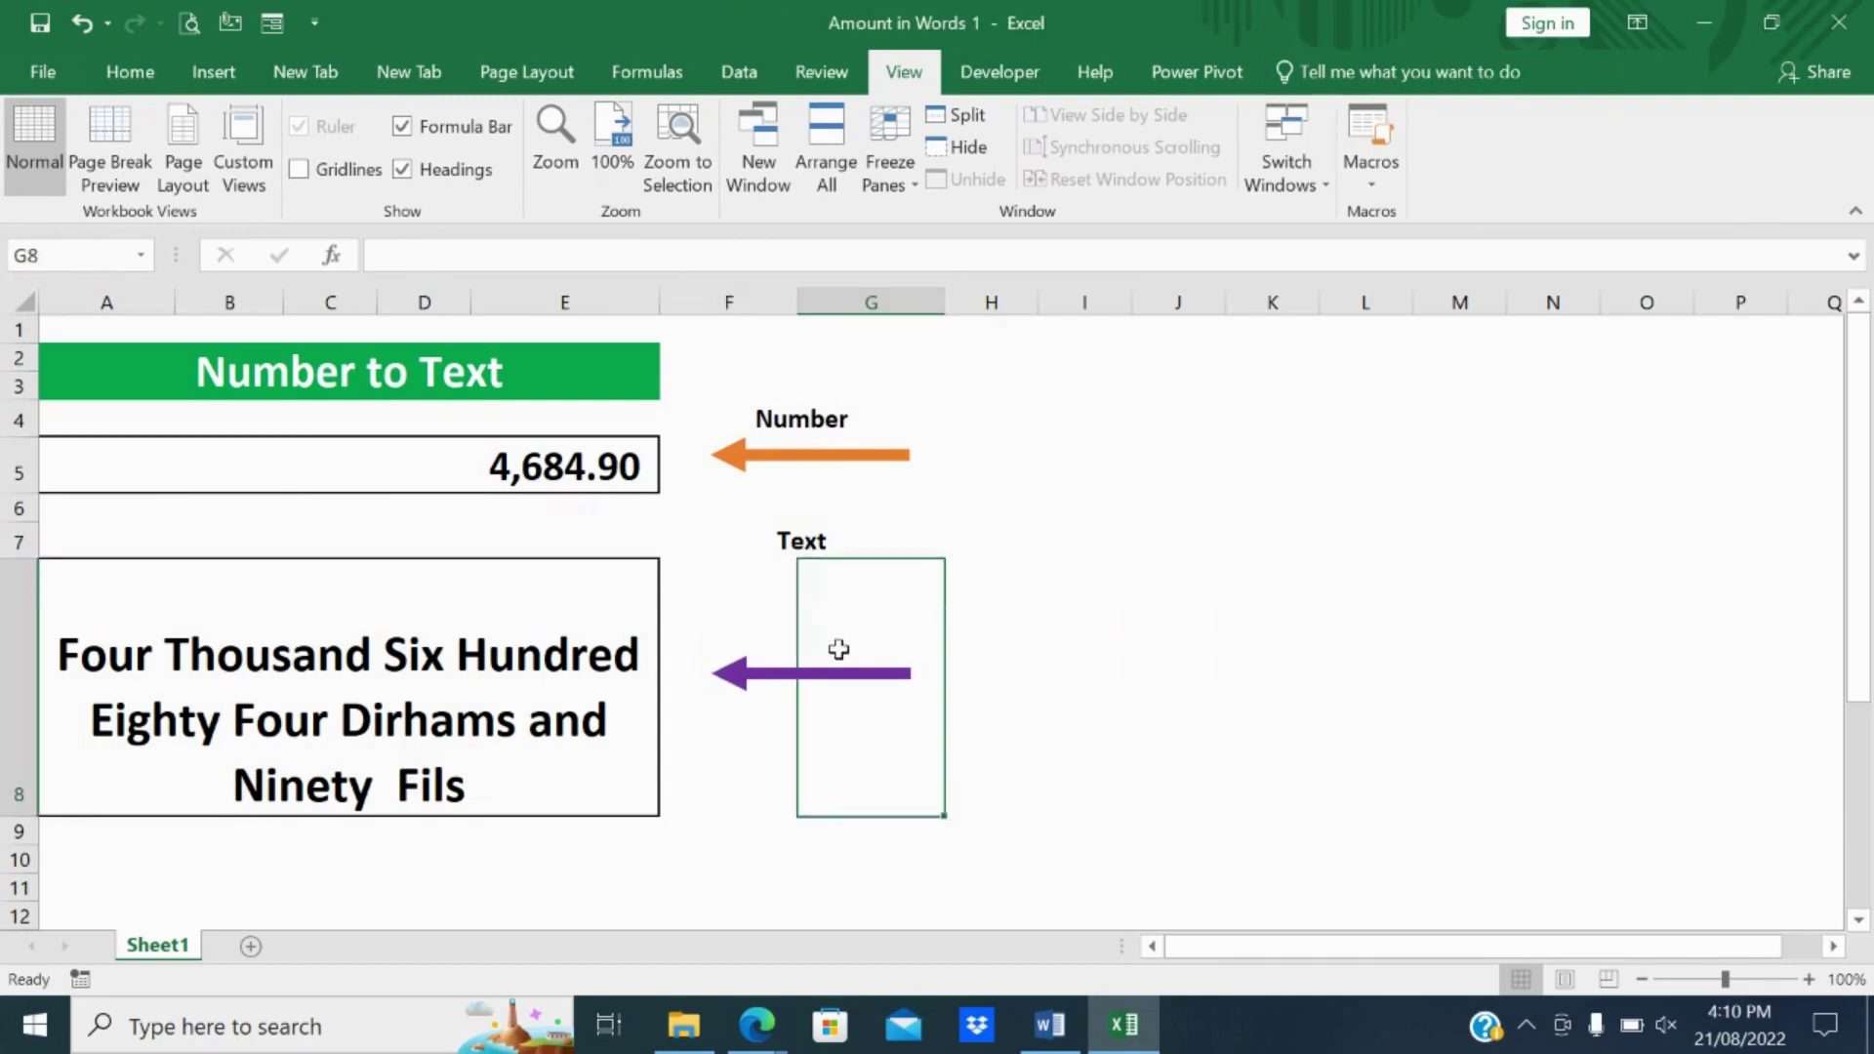
Copy the Text label, then cancel the pending copy with Escape
left_click(789, 537)
key("ctrl+c")
left_click(753, 610)
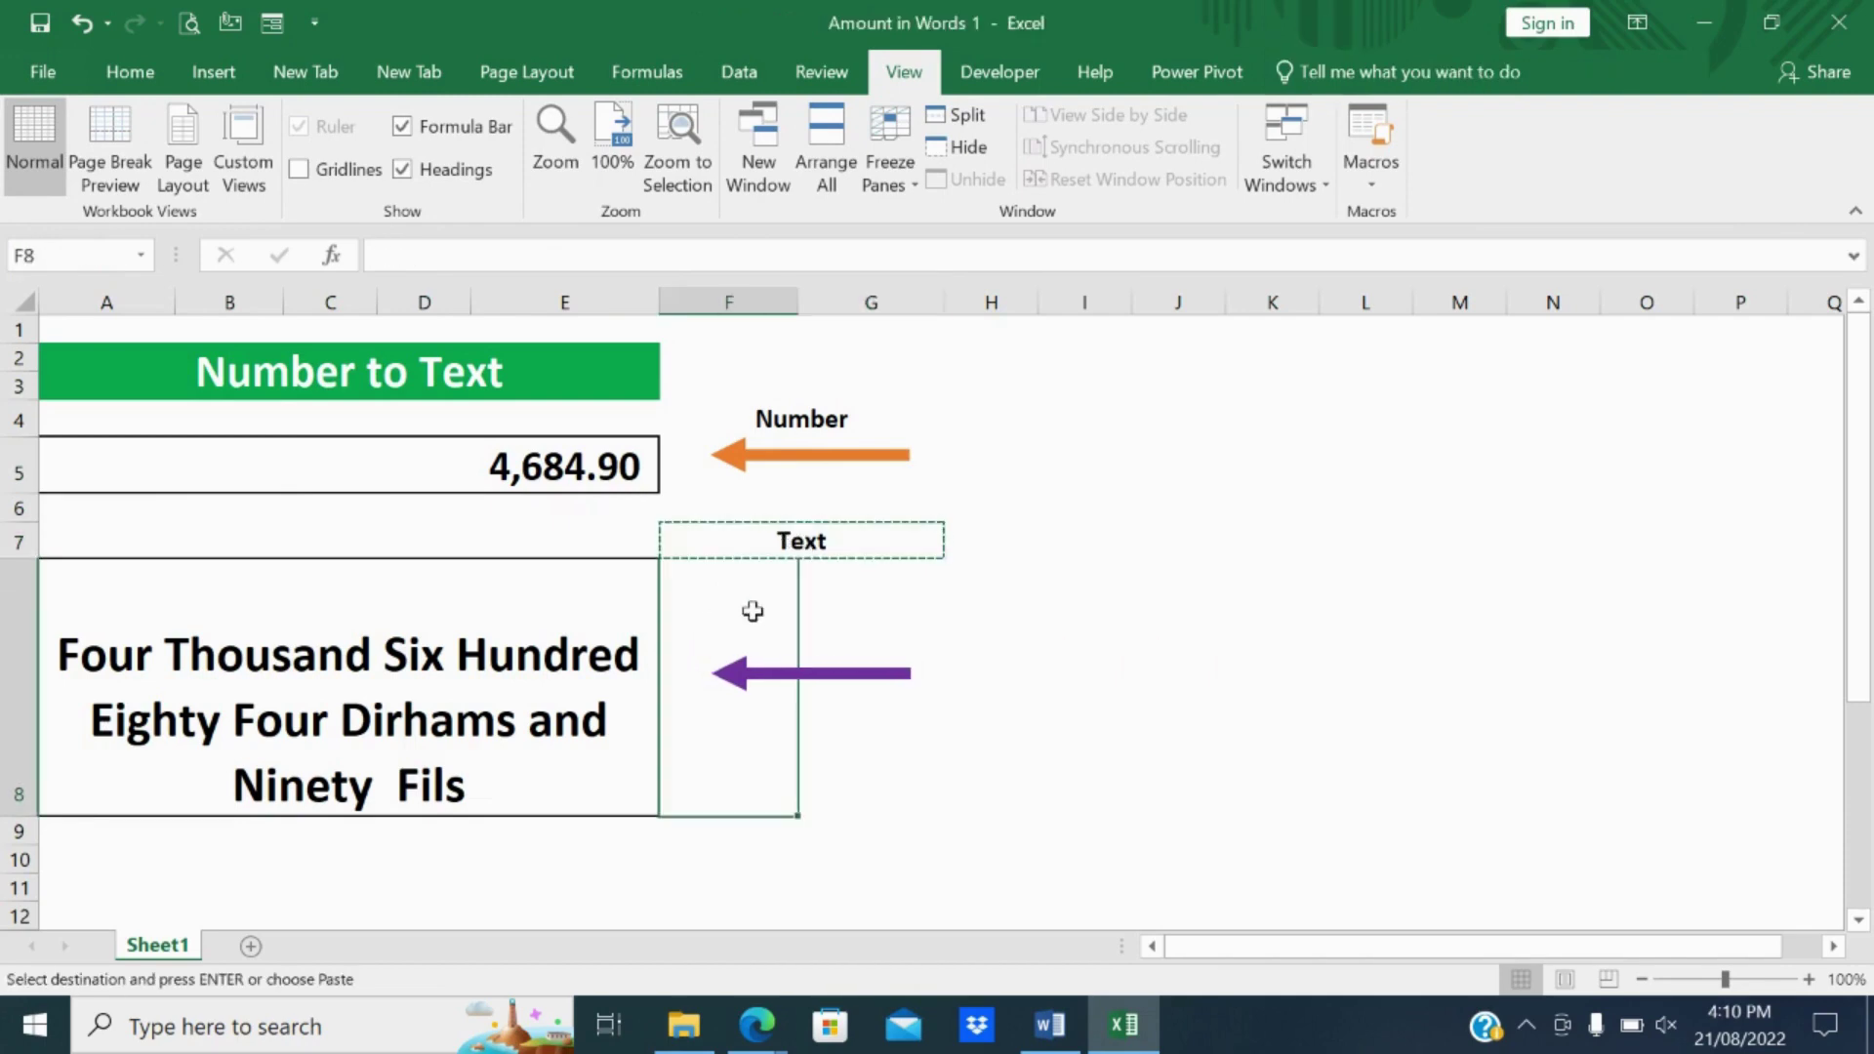
left_click(967, 564)
key("Escape")
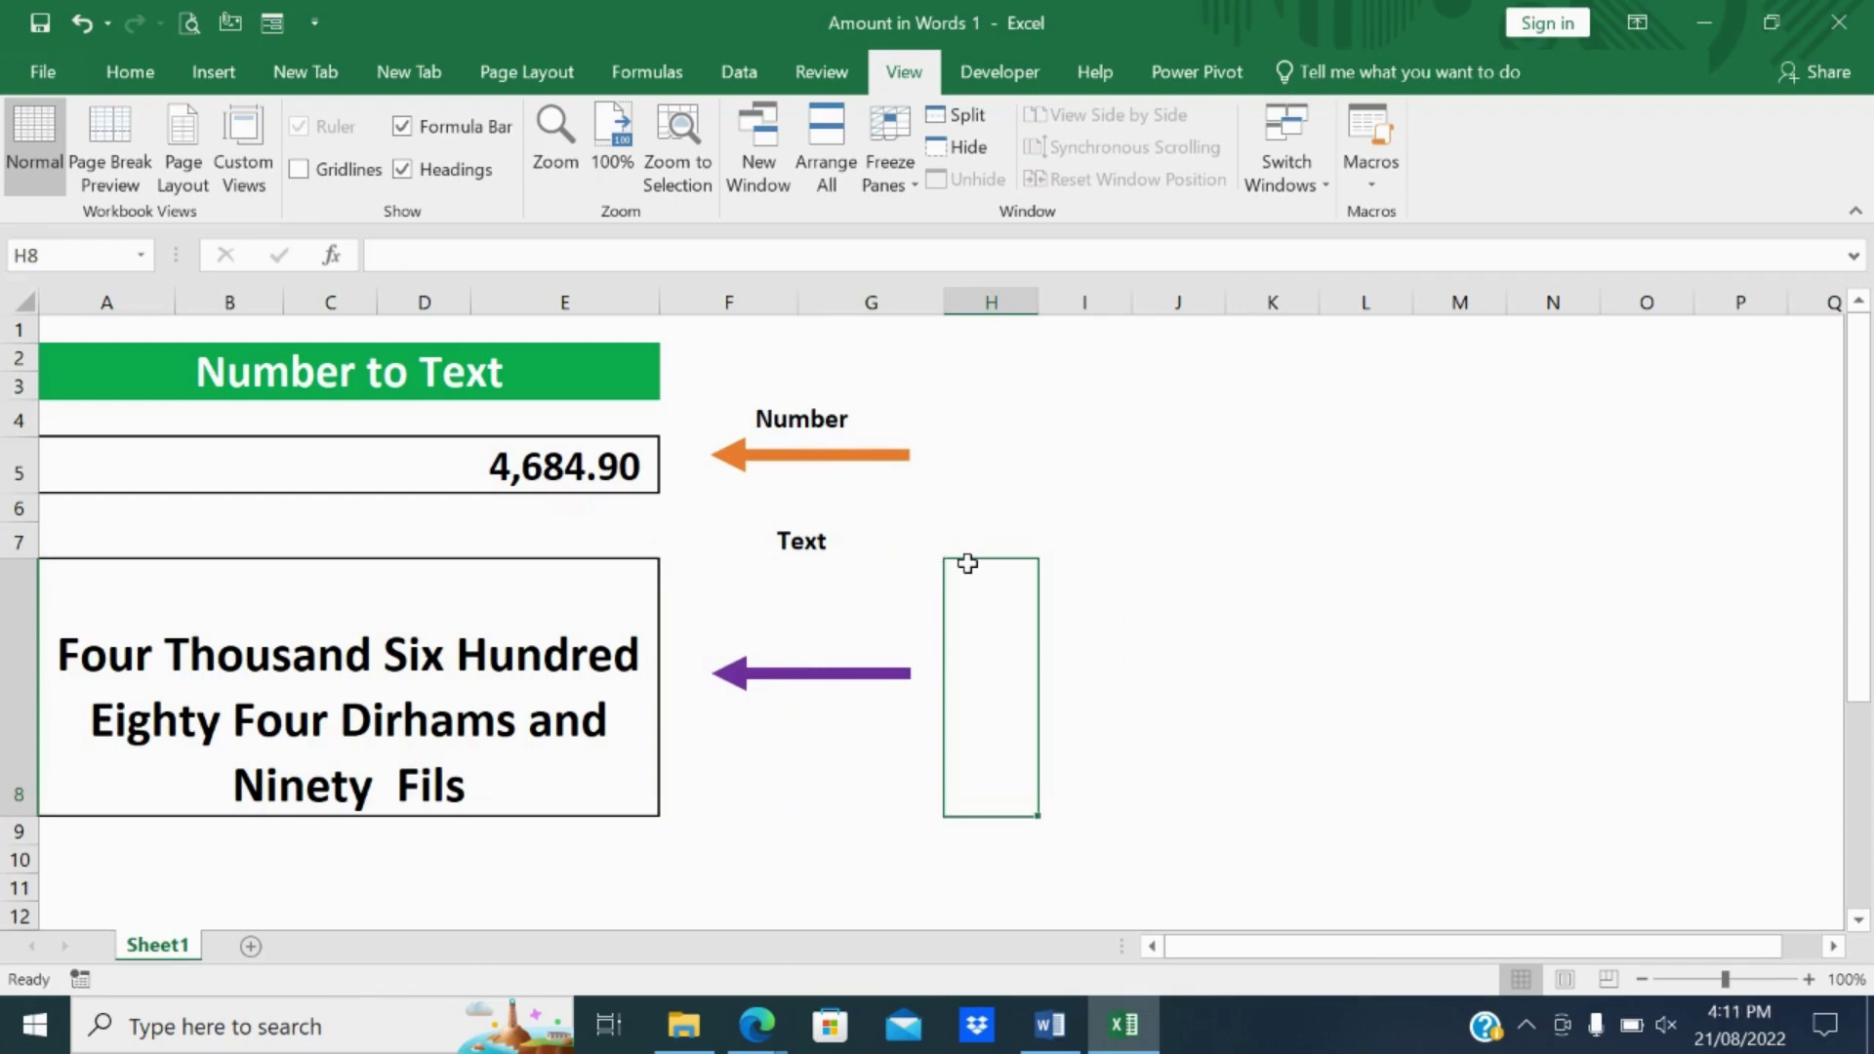